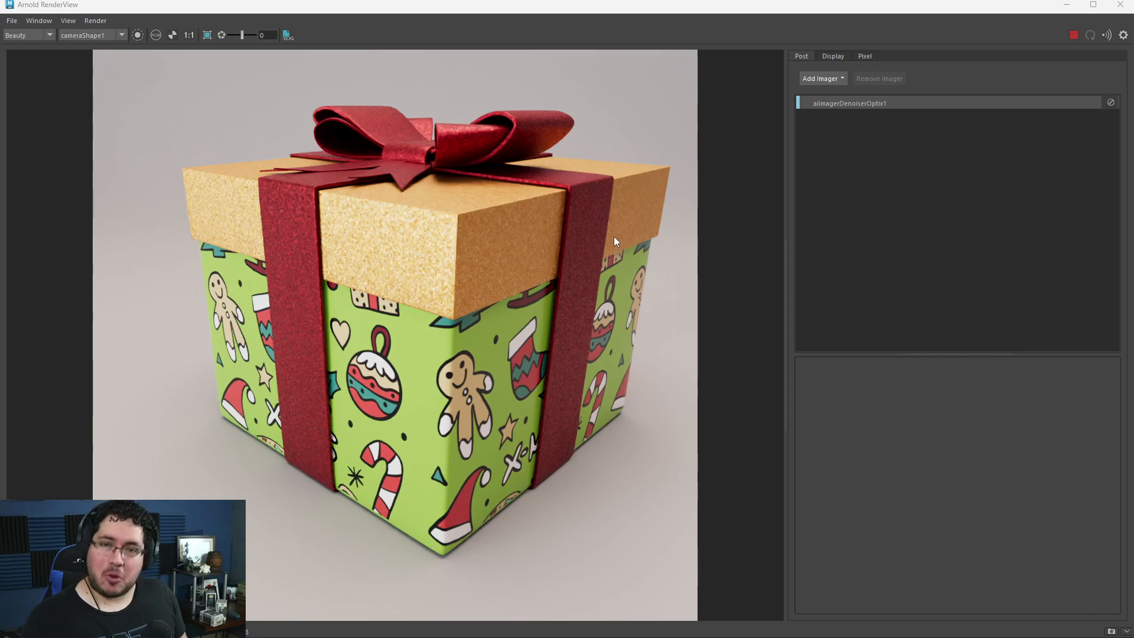
- Examine the rendered gift box at several zoom levels and minimise the render window
{"action": "scroll", "coordinate": [676, 250], "scroll_direction": "down", "scroll_amount": 2}
{"action": "scroll", "coordinate": [612, 301], "scroll_direction": "up", "scroll_amount": 1}
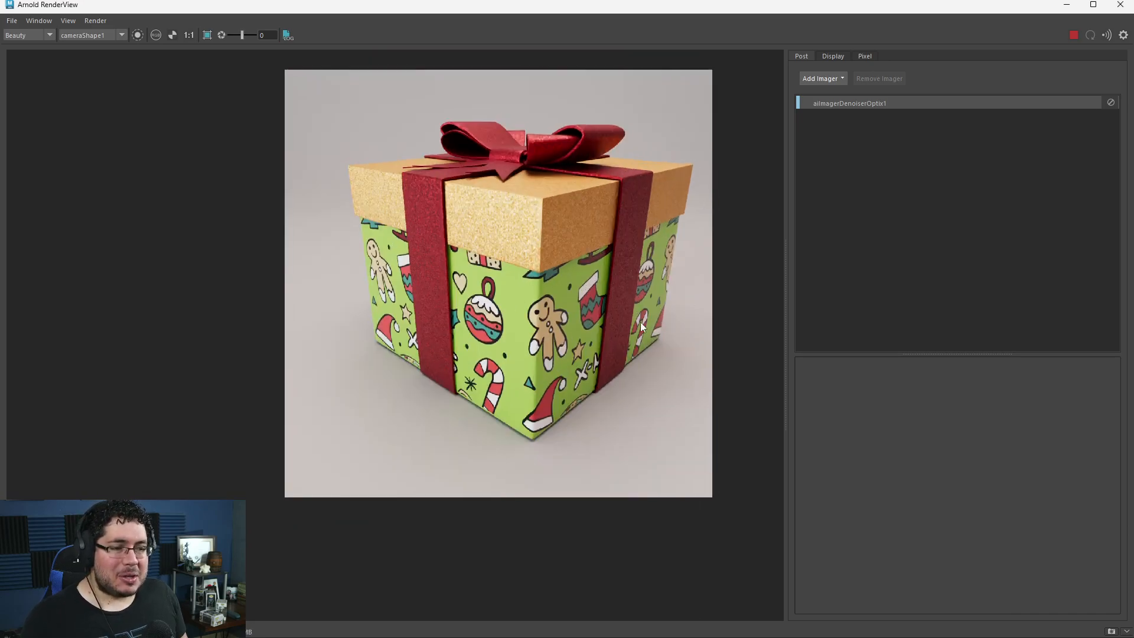
{"action": "middle_click_drag", "start_coordinate": [688, 284], "coordinate": [614, 316]}
{"action": "scroll", "coordinate": [614, 307], "scroll_direction": "up", "scroll_amount": 1}
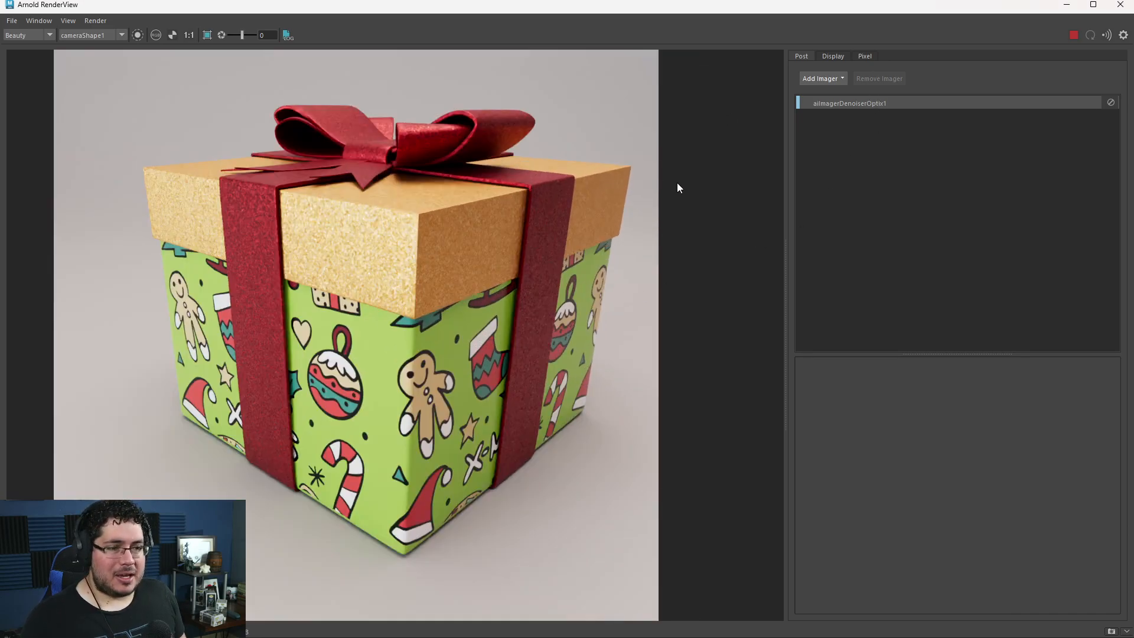
{"action": "scroll", "coordinate": [678, 187], "scroll_direction": "down", "scroll_amount": 1}
{"action": "scroll", "coordinate": [485, 290], "scroll_direction": "up", "scroll_amount": 1}
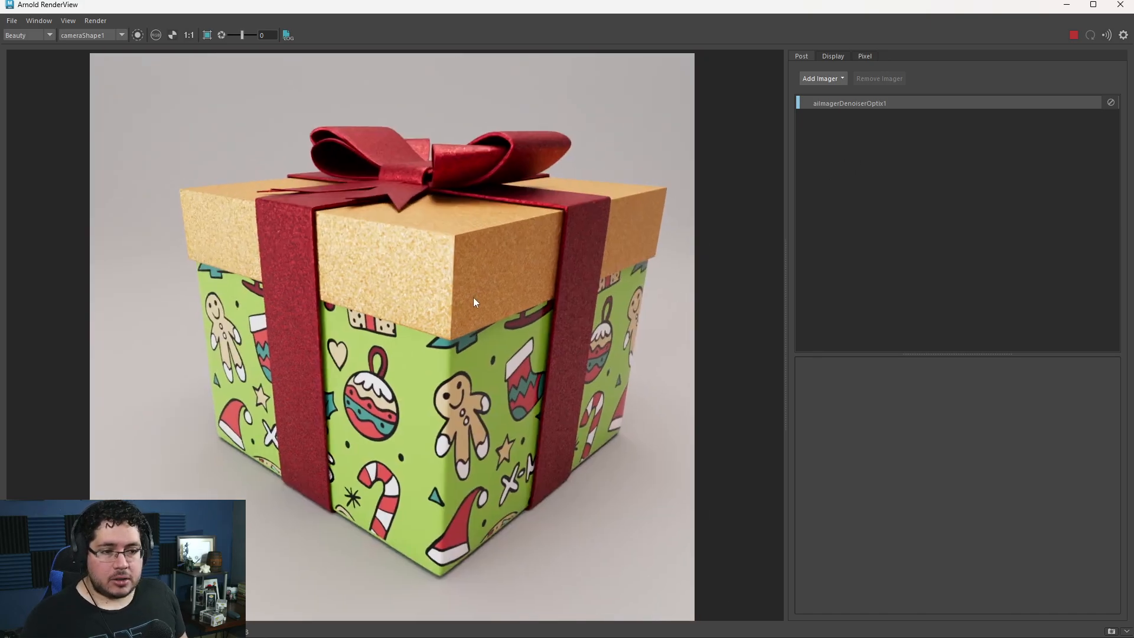
{"action": "left_click", "coordinate": [1067, 4]}
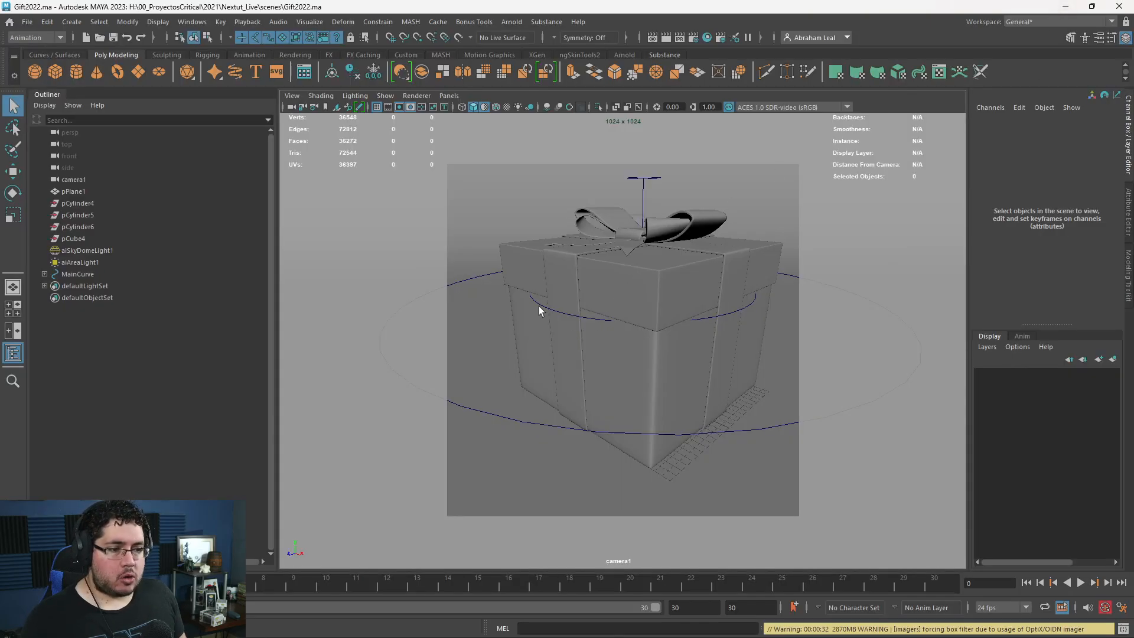
- Show the gift rig in the perspective view as wireframe and select the SquashCtrl circle
{"action": "left_click_drag", "start_coordinate": [598, 329], "coordinate": [612, 274]}
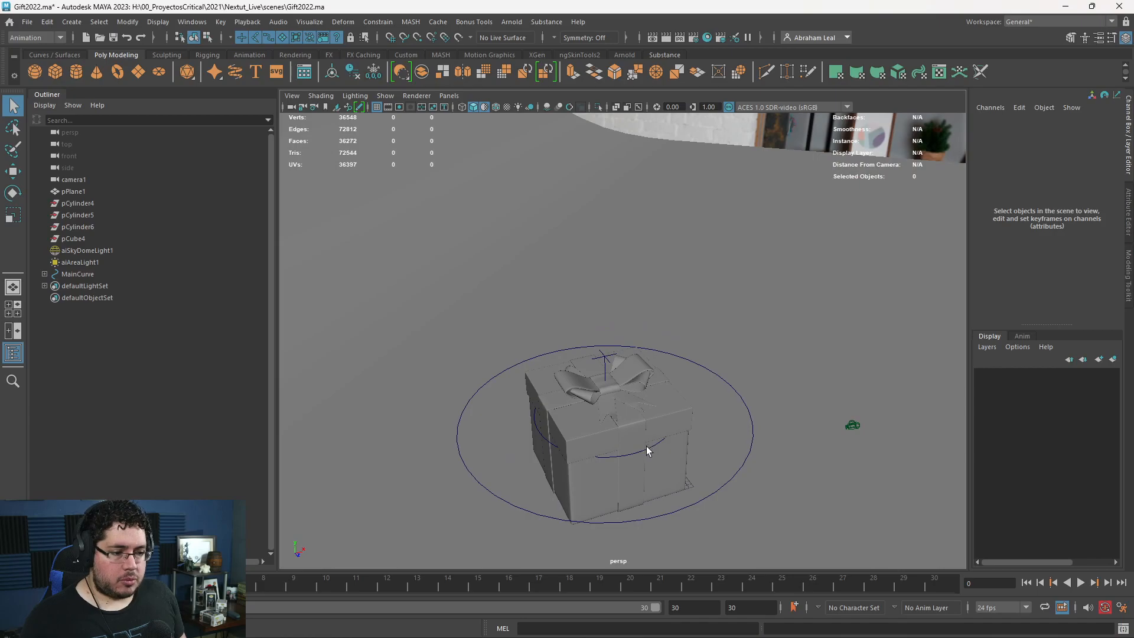
{"action": "left_click", "coordinate": [646, 451]}
{"action": "key", "text": "w"}
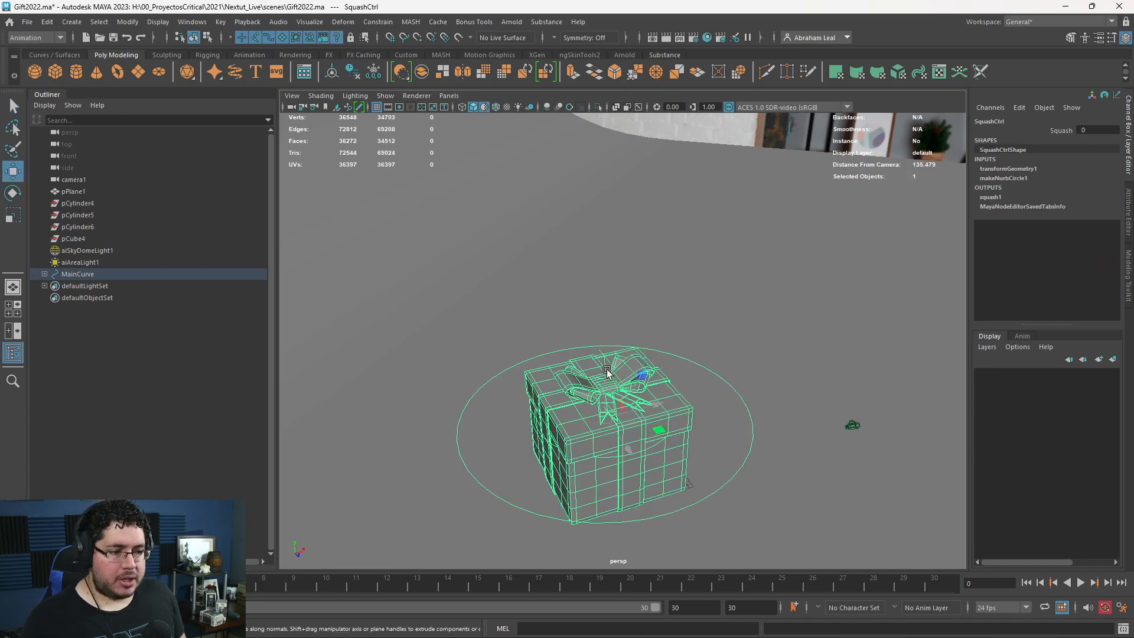
{"action": "left_click", "coordinate": [77, 273]}
{"action": "left_click_drag", "start_coordinate": [612, 429], "coordinate": [716, 284]}
{"action": "key", "text": "4"}
{"action": "left_click", "coordinate": [708, 282]}
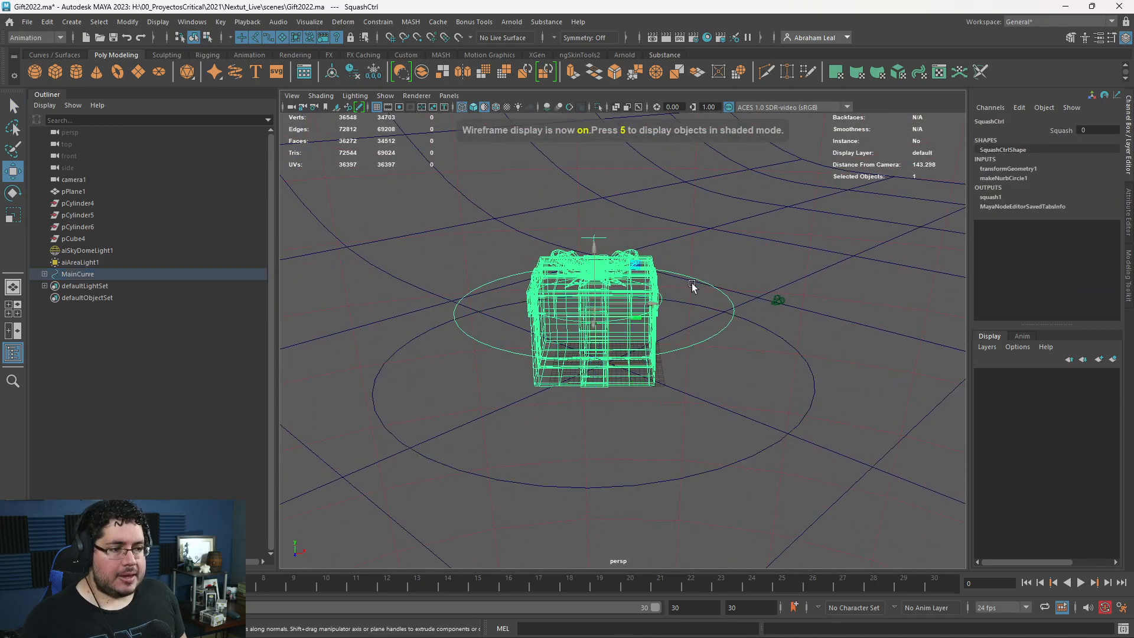
- Try out the Squash attribute of SquashCtrl on the gift box and undo the change
{"action": "left_click", "coordinate": [1066, 130]}
{"action": "mouse_move", "coordinate": [530, 276]}
{"action": "middle_mouse_down"}
{"action": "mouse_move", "coordinate": [567, 274]}
{"action": "mouse_move", "coordinate": [523, 269]}
{"action": "mouse_move", "coordinate": [568, 270]}
{"action": "mouse_move", "coordinate": [526, 261]}
{"action": "middle_mouse_up"}
{"action": "key", "text": "ctrl+z"}
{"action": "key", "text": "ctrl+z"}
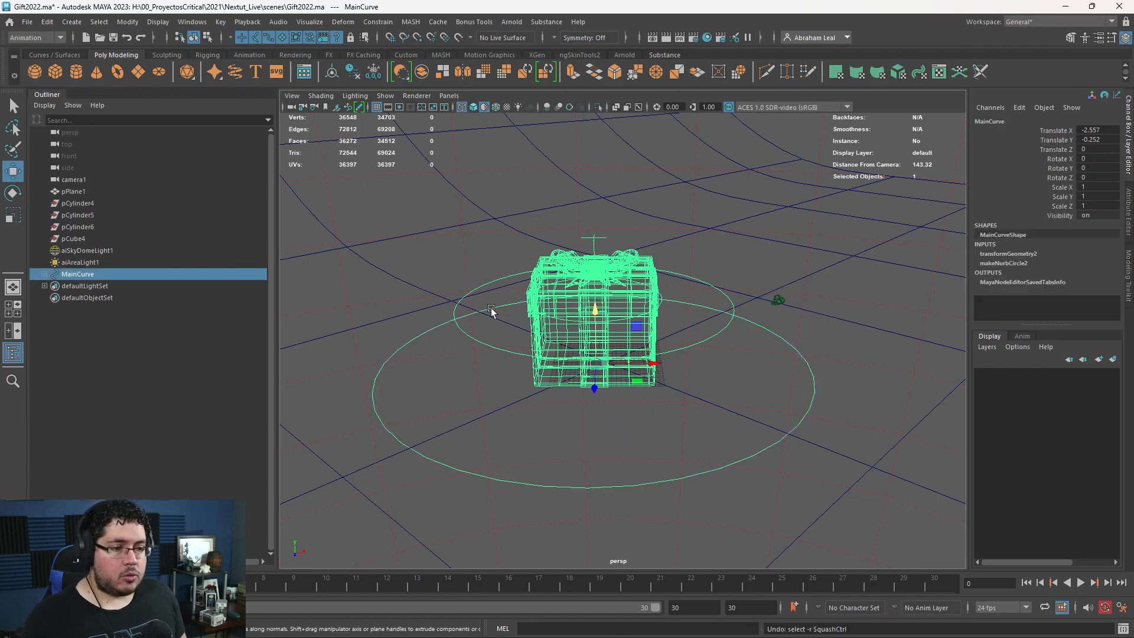
- Expand the hierarchy under MainCurve and SquashCtrl and select squash1Handle
{"action": "left_click", "coordinate": [456, 303]}
{"action": "left_click", "coordinate": [44, 274]}
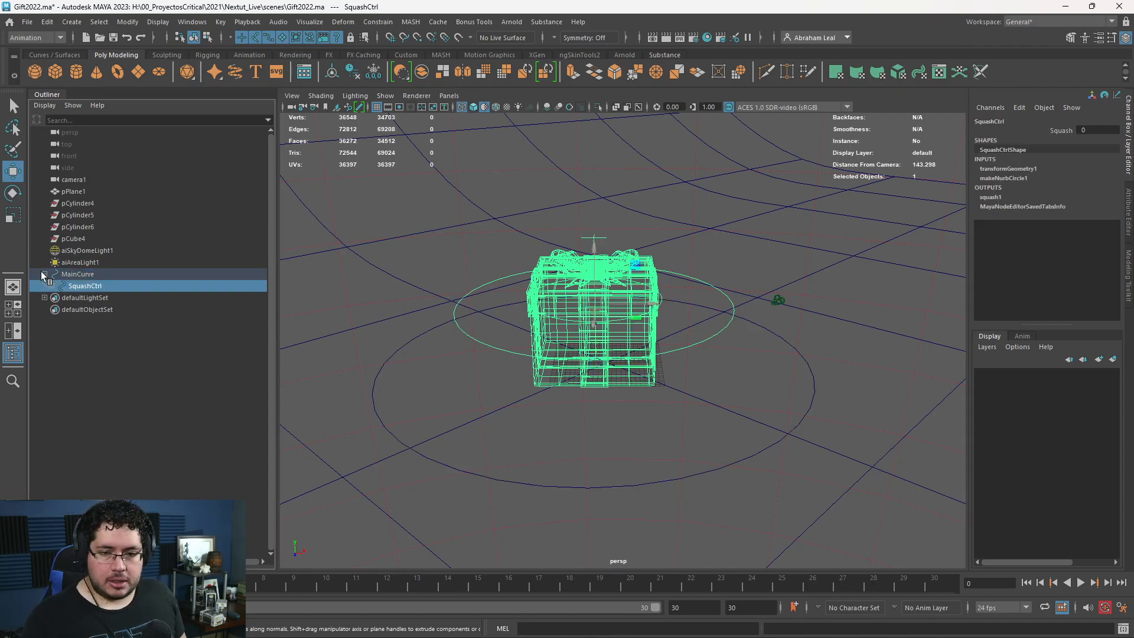
{"action": "left_click", "coordinate": [51, 286]}
{"action": "left_click", "coordinate": [95, 307]}
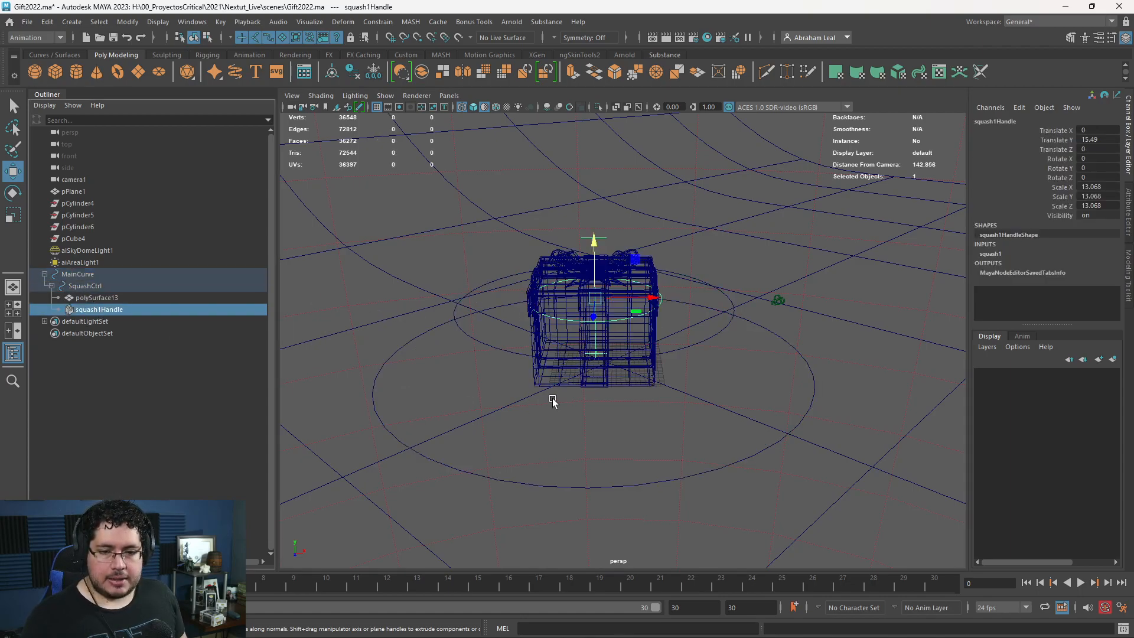
{"action": "left_click_drag", "start_coordinate": [544, 405], "coordinate": [587, 372], "text": "alt"}
{"action": "scroll", "coordinate": [603, 375], "scroll_direction": "up", "scroll_amount": 3}
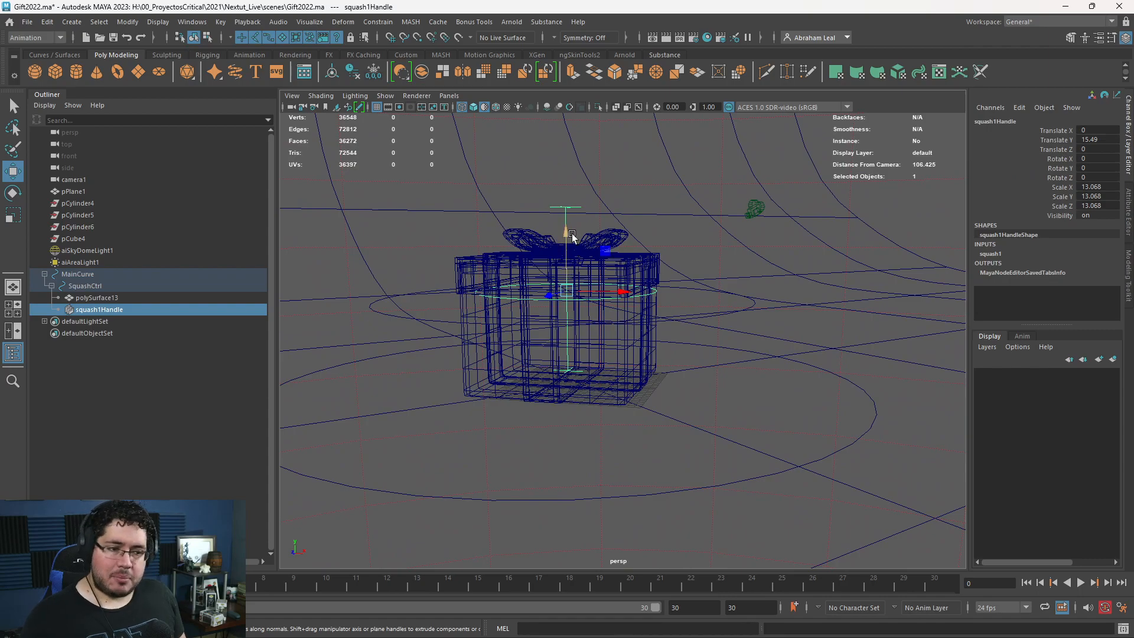
- Lower squash1Handle to Translate Y 4.874 and set the Squash value of SquashCtrl to 1.1 to test the stretch
{"action": "left_click_drag", "start_coordinate": [569, 233], "coordinate": [594, 306]}
{"action": "left_click", "coordinate": [987, 254]}
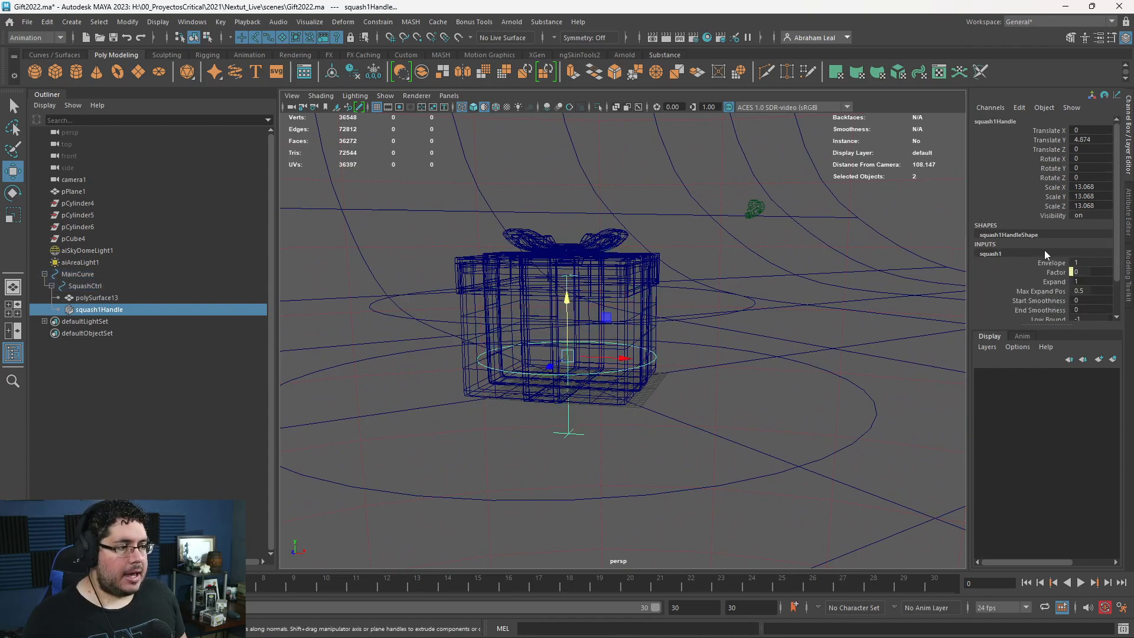
{"action": "left_click", "coordinate": [379, 303]}
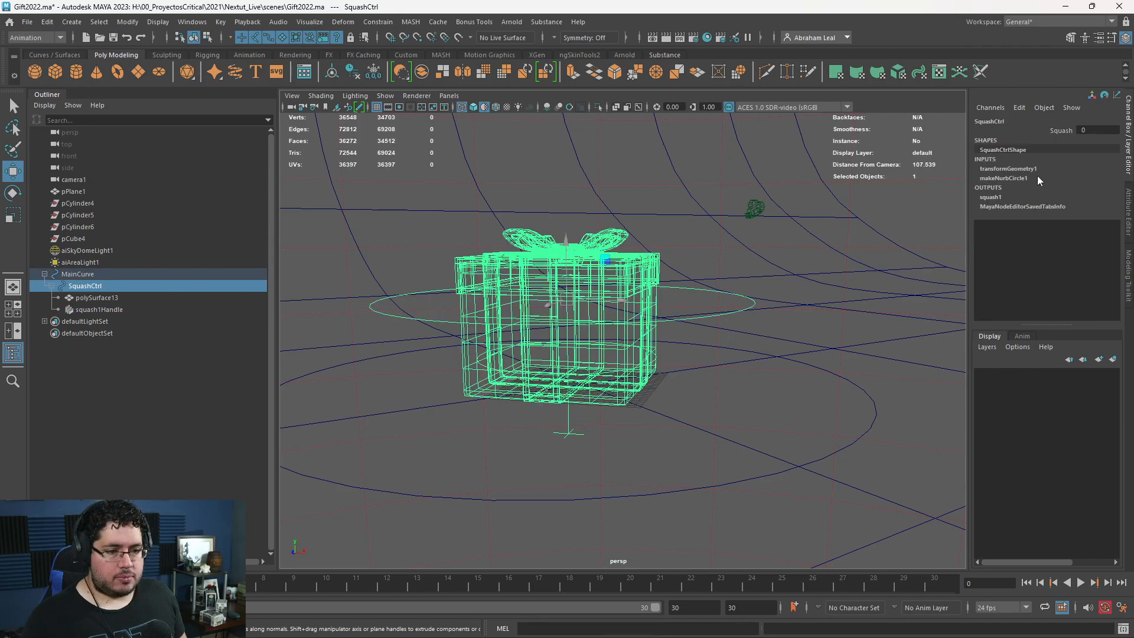
{"action": "left_click", "coordinate": [1061, 130]}
{"action": "middle_click_drag", "start_coordinate": [662, 220], "coordinate": [536, 159]}
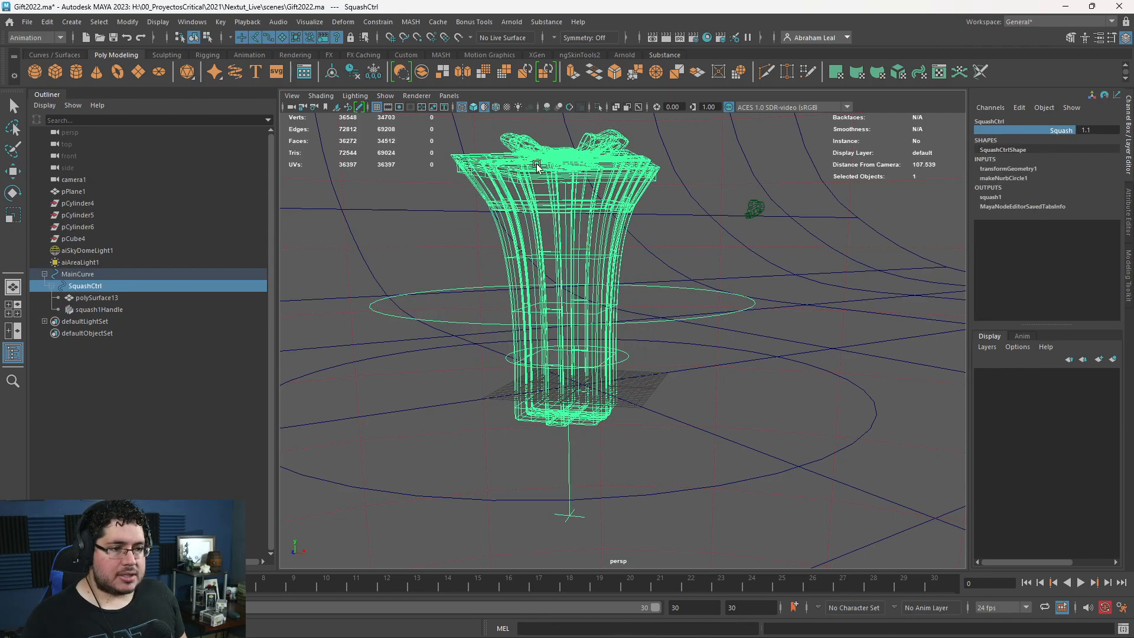
- Try moving squash1Handle vertically on the stretched box and undo the handle moves and the squash test
{"action": "left_click", "coordinate": [97, 309]}
{"action": "key", "text": "w"}
{"action": "left_click_drag", "start_coordinate": [568, 304], "coordinate": [640, 286]}
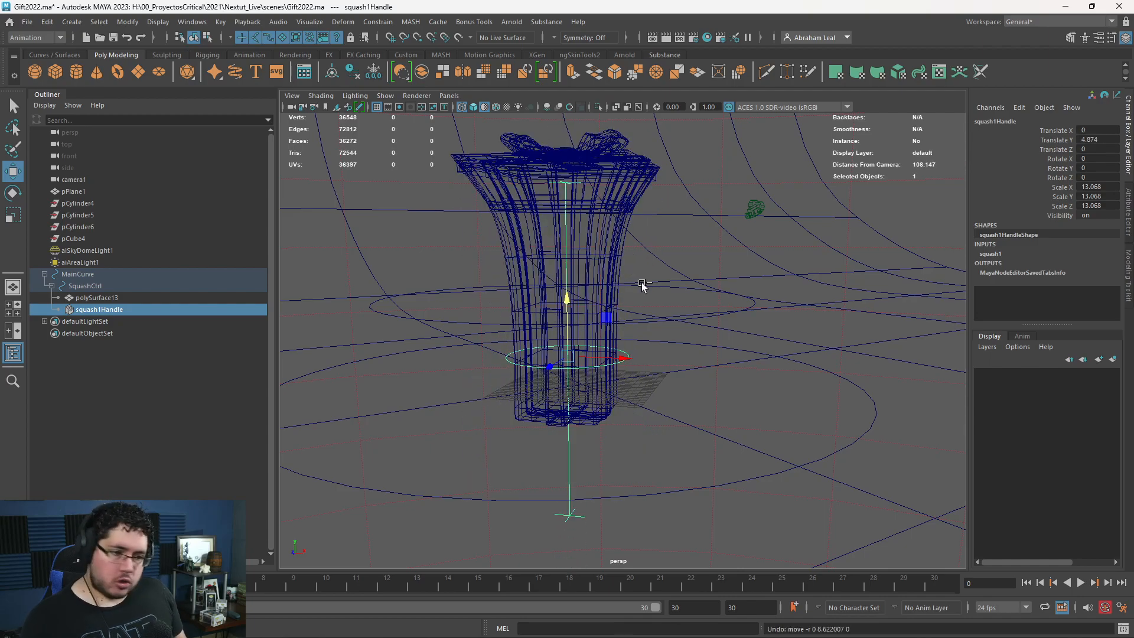
{"action": "left_click", "coordinate": [650, 292]}
{"action": "key", "text": "ctrl+z"}
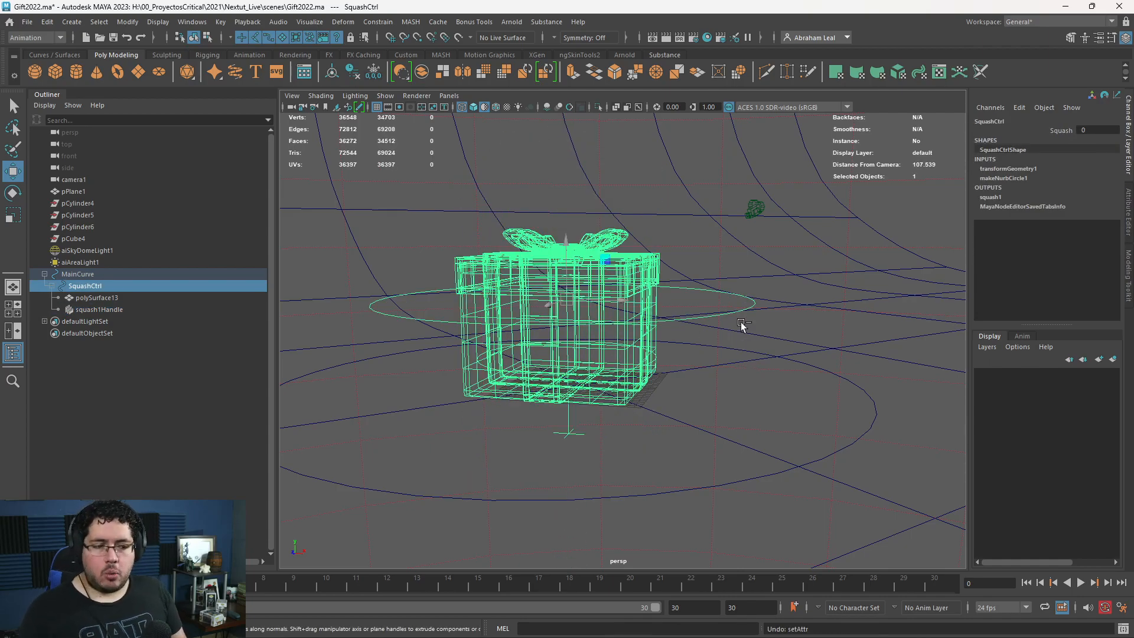
{"action": "key", "text": "ctrl+z"}
{"action": "key", "text": "ctrl+z"}
{"action": "left_click_drag", "start_coordinate": [608, 320], "coordinate": [359, 301], "text": "alt"}
{"action": "key", "text": "ctrl+z"}
- Move squash1Handle to Translate Y 13.563 and select SquashCtrl
{"action": "key", "text": "c"}
{"action": "mouse_move", "coordinate": [543, 320]}
{"action": "left_mouse_down", "text": "alt"}
{"action": "mouse_move", "coordinate": [564, 325]}
{"action": "mouse_move", "coordinate": [547, 298]}
{"action": "left_mouse_up", "text": "alt"}
{"action": "left_click_drag", "start_coordinate": [563, 251], "coordinate": [626, 330]}
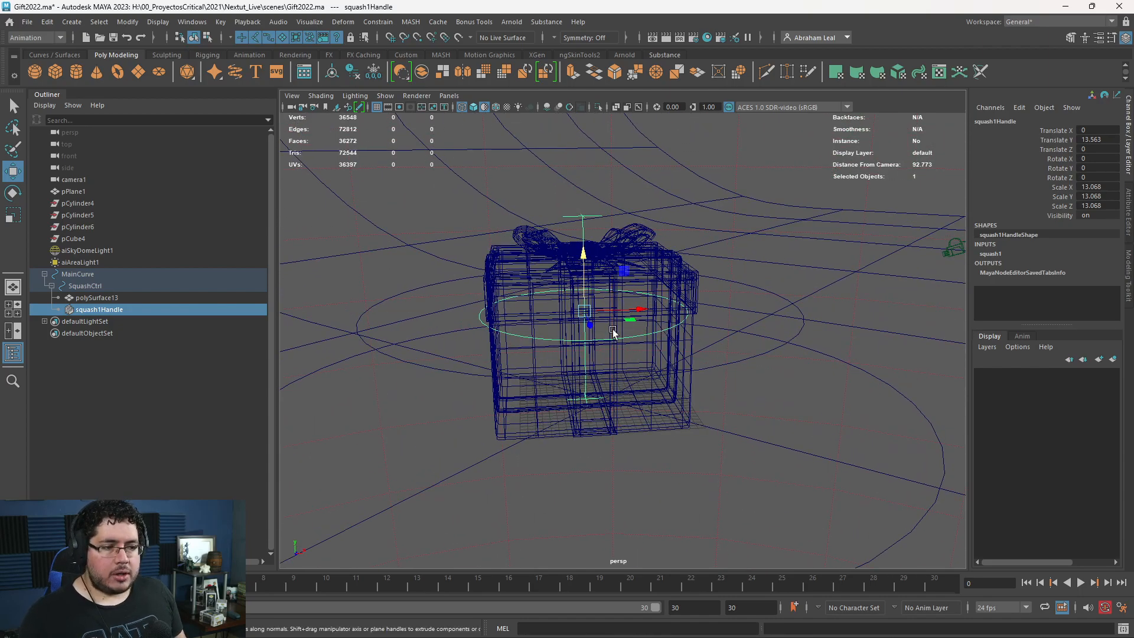
{"action": "left_click", "coordinate": [737, 283]}
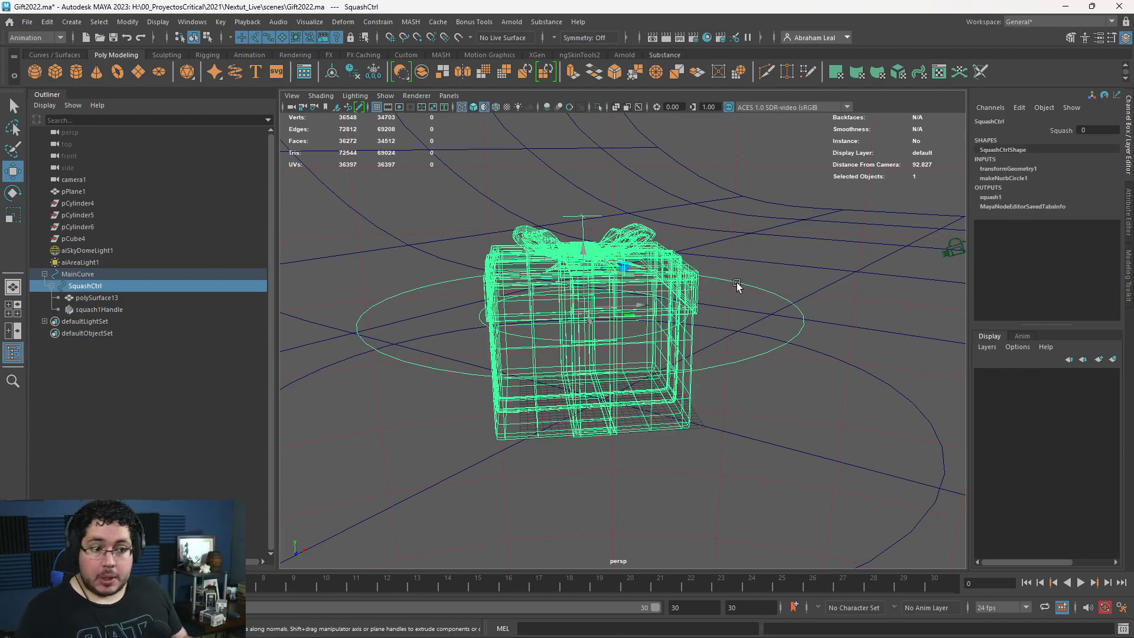
- Create a NURBS circle around the gift box, scaled uniformly to about 22.94 and raised to Translate Y 13.989
{"action": "left_click", "coordinate": [54, 54]}
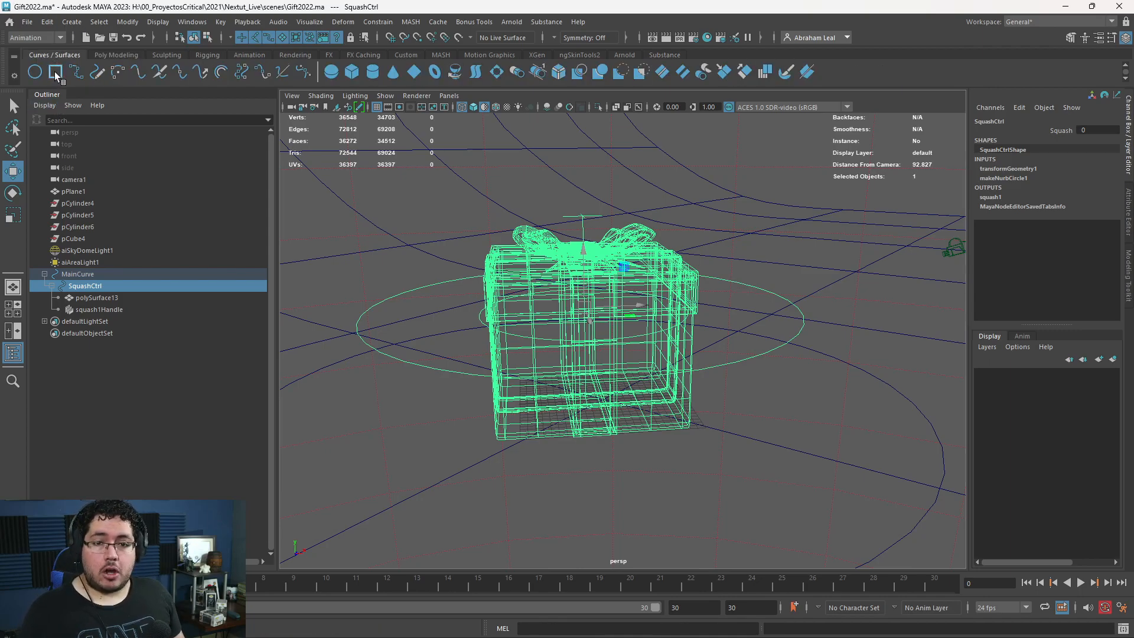
{"action": "left_click", "coordinate": [34, 71]}
{"action": "key", "text": "r"}
{"action": "left_click_drag", "start_coordinate": [602, 400], "coordinate": [812, 375]}
{"action": "key", "text": "w"}
{"action": "left_click_drag", "start_coordinate": [603, 354], "coordinate": [553, 251]}
{"action": "key", "text": "r"}
{"action": "mouse_move", "coordinate": [601, 303]}
{"action": "left_mouse_down"}
{"action": "mouse_move", "coordinate": [597, 388]}
{"action": "mouse_move", "coordinate": [584, 352]}
{"action": "mouse_move", "coordinate": [602, 389]}
{"action": "mouse_move", "coordinate": [596, 285]}
{"action": "mouse_move", "coordinate": [496, 246]}
{"action": "mouse_move", "coordinate": [605, 304]}
{"action": "mouse_move", "coordinate": [652, 288]}
{"action": "mouse_move", "coordinate": [590, 286]}
{"action": "left_mouse_up"}
- Check the circle's alignment in the top view and set MainCurve's Translate X, Y and Z to 0
{"action": "key", "text": "space"}
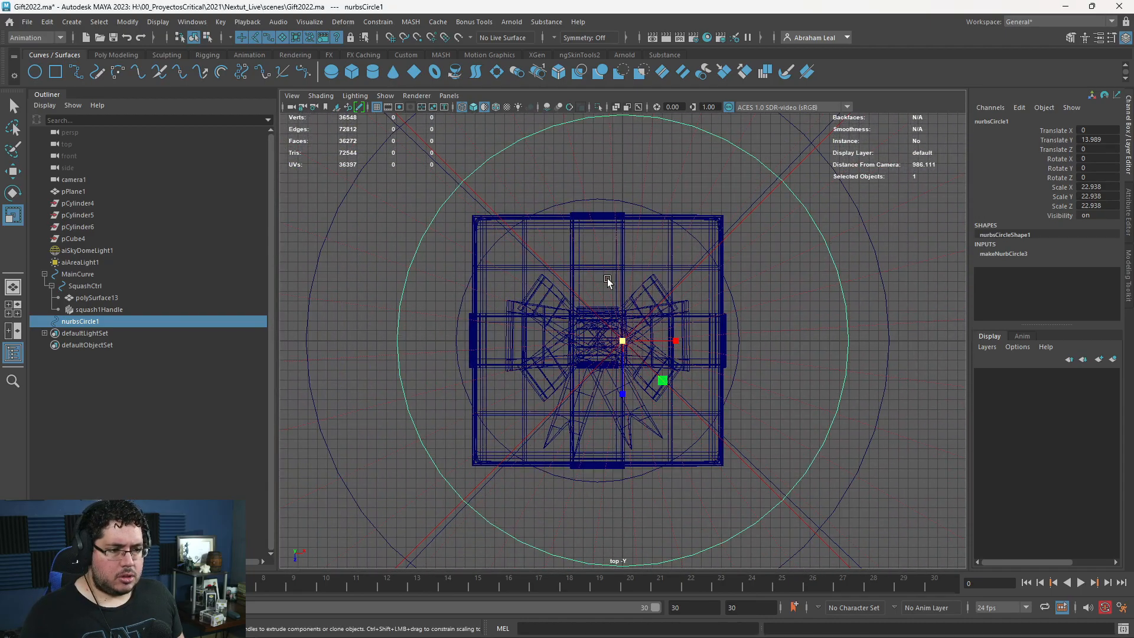
{"action": "right_click_drag", "start_coordinate": [619, 299], "coordinate": [589, 253], "text": "alt"}
{"action": "left_click", "coordinate": [606, 257]}
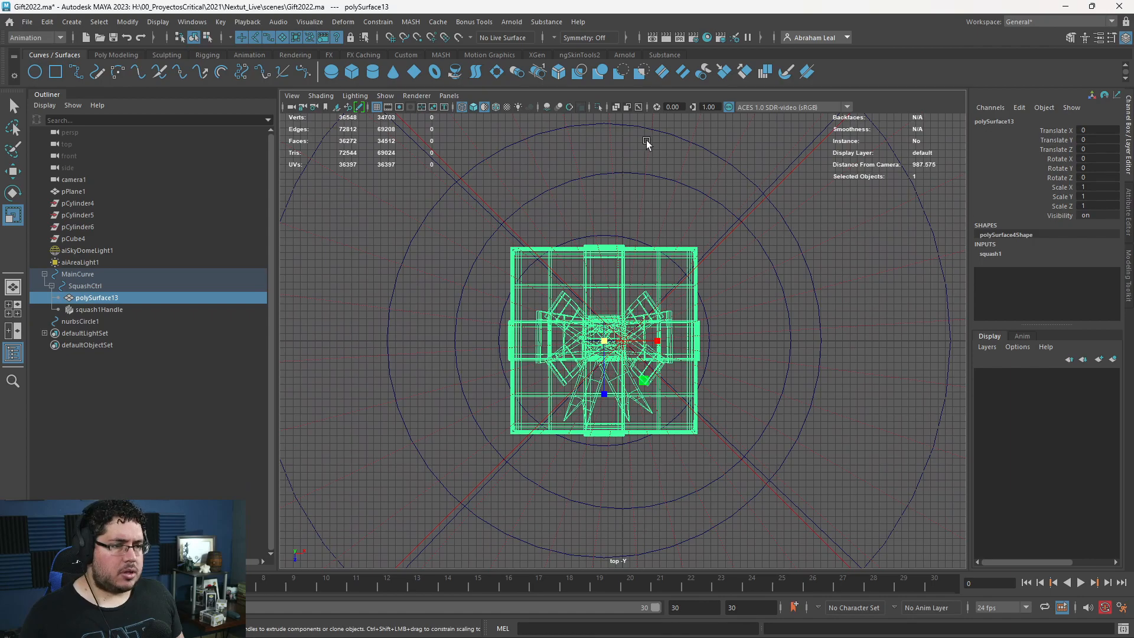
{"action": "left_click", "coordinate": [915, 192]}
{"action": "left_click_drag", "start_coordinate": [1104, 129], "coordinate": [1106, 140]}
{"action": "left_click", "coordinate": [1093, 140]}
{"action": "left_click", "coordinate": [1098, 128]}
{"action": "left_click", "coordinate": [1109, 148], "text": "shift"}
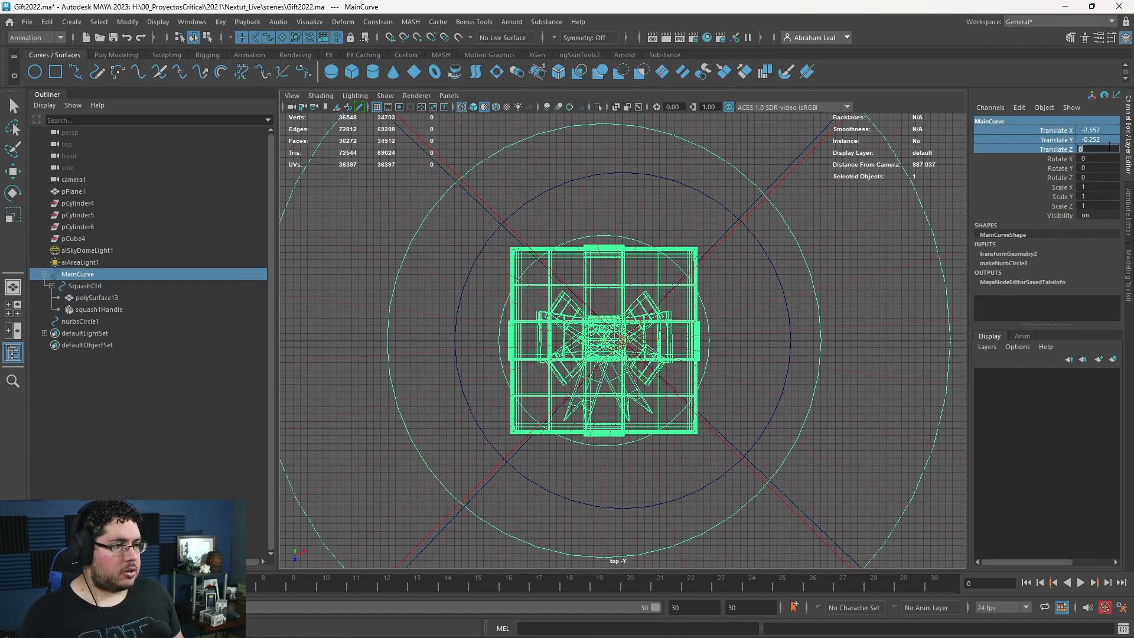
{"action": "key", "text": "Return"}
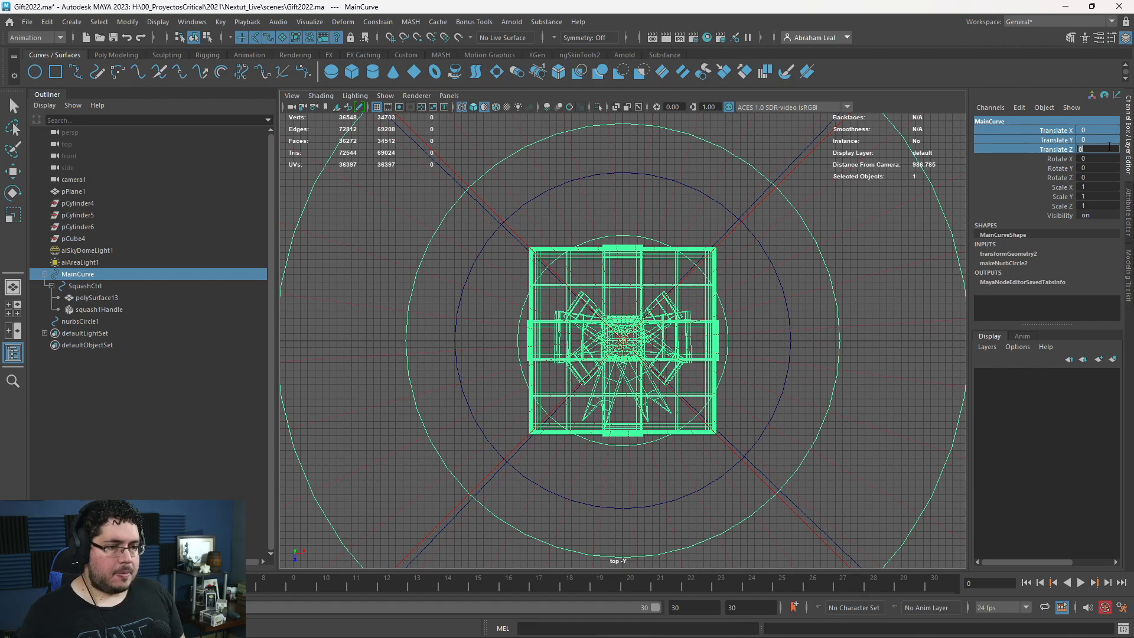
- Rename the new NURBS circle as SquashMovement
{"action": "left_click", "coordinate": [768, 253]}
{"action": "double_click", "coordinate": [80, 321]}
{"action": "key", "text": "Caps_Lock"}
{"action": "type", "text": "SquashMoveme"}
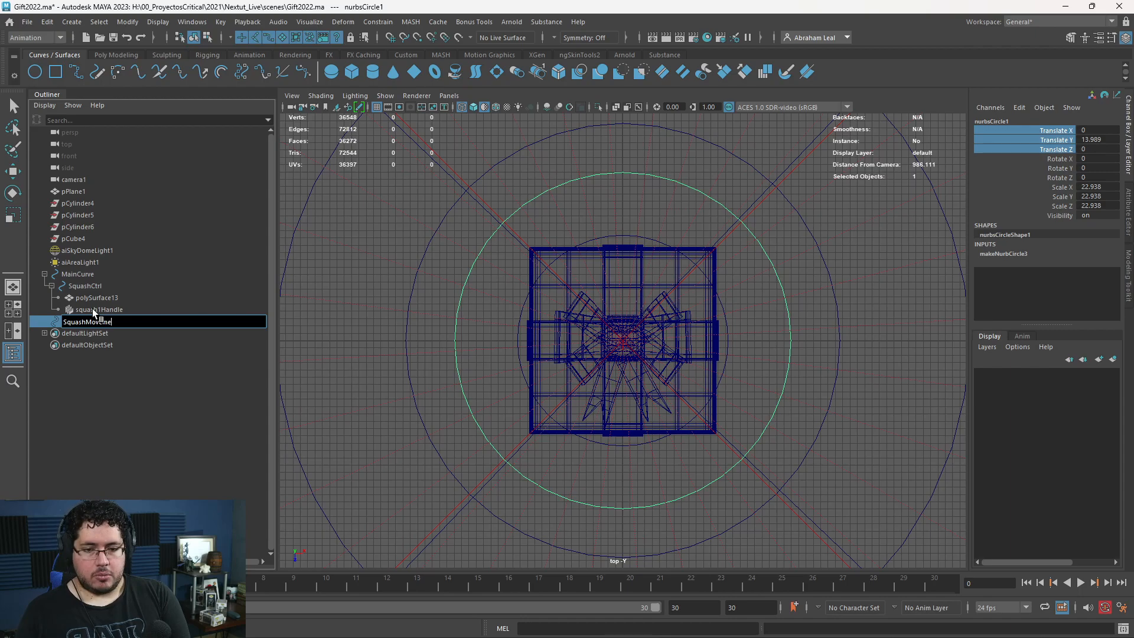
{"action": "type", "text": "nt"}
{"action": "key", "text": "Return"}
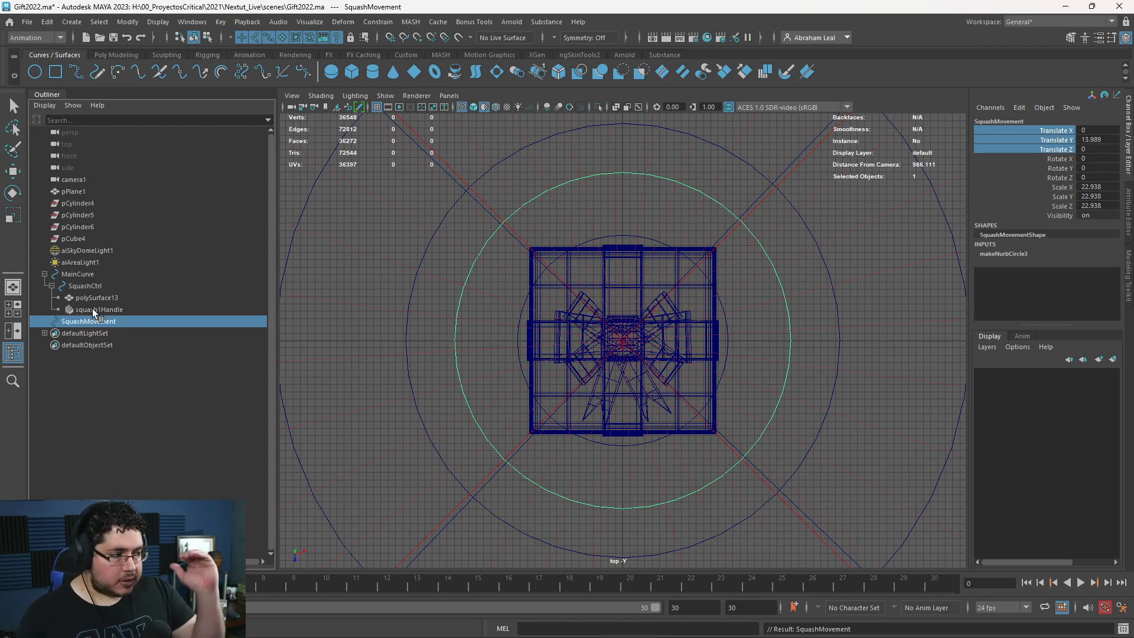
- Return to the perspective view and display the gift box in shaded mode
{"action": "left_click", "coordinate": [544, 401]}
{"action": "key", "text": "space"}
{"action": "left_click_drag", "start_coordinate": [545, 403], "coordinate": [546, 360]}
{"action": "left_click_drag", "start_coordinate": [547, 360], "coordinate": [568, 348], "text": "alt"}
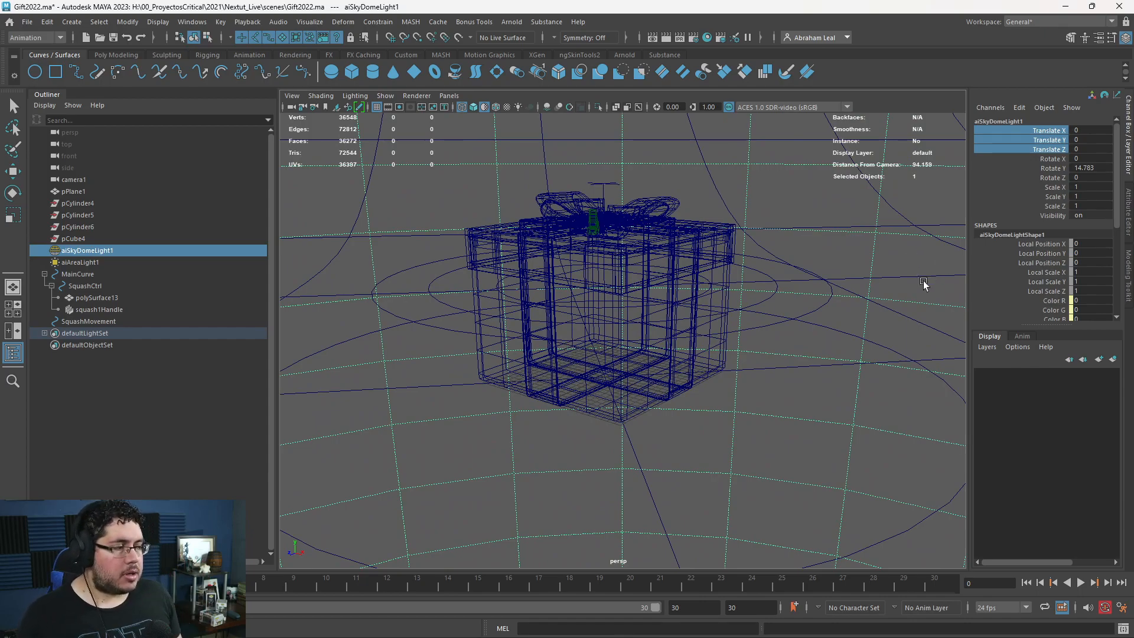
{"action": "mouse_move", "coordinate": [599, 319]}
{"action": "left_mouse_down", "text": "alt"}
{"action": "mouse_move", "coordinate": [628, 329]}
{"action": "mouse_move", "coordinate": [509, 245]}
{"action": "mouse_move", "coordinate": [628, 329]}
{"action": "mouse_move", "coordinate": [561, 297]}
{"action": "mouse_move", "coordinate": [640, 303]}
{"action": "mouse_move", "coordinate": [682, 340]}
{"action": "left_mouse_up", "text": "alt"}
{"action": "key", "text": "5"}
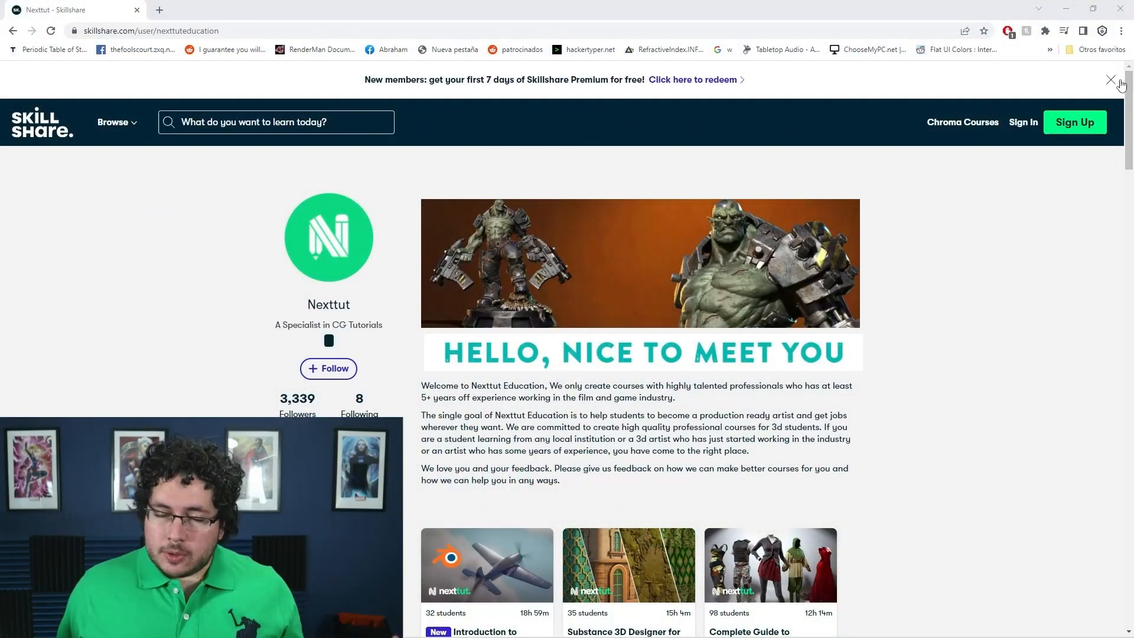
- Browse the course list on Nexttut's Skillshare profile page
{"action": "left_click_drag", "start_coordinate": [1127, 83], "coordinate": [1127, 139]}
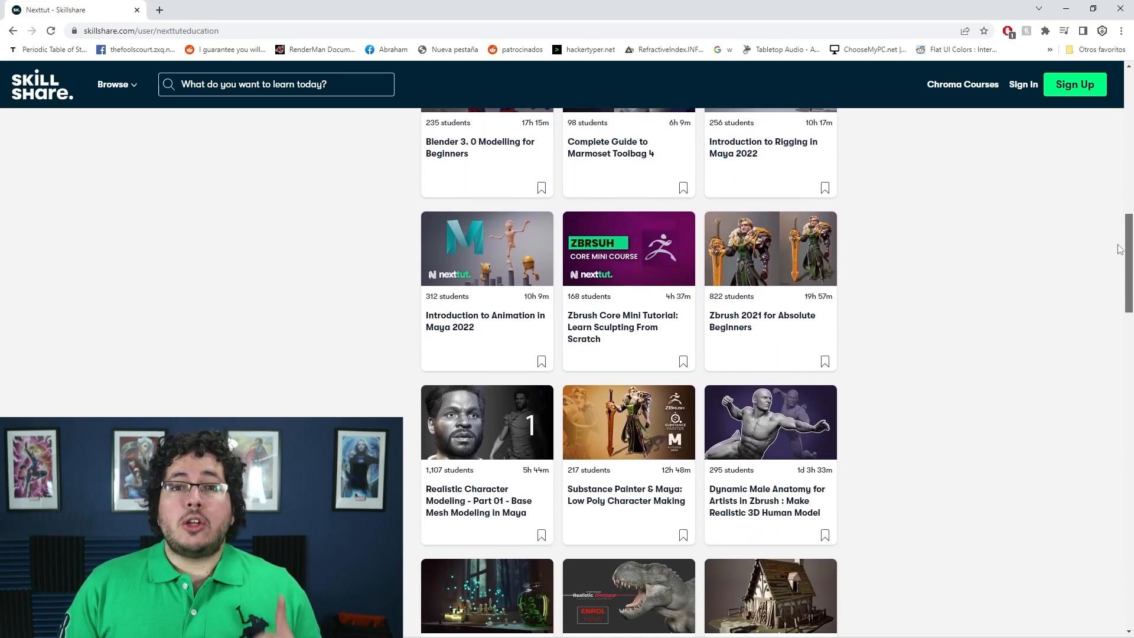
{"action": "scroll", "coordinate": [1120, 248], "scroll_direction": "down", "scroll_amount": 3}
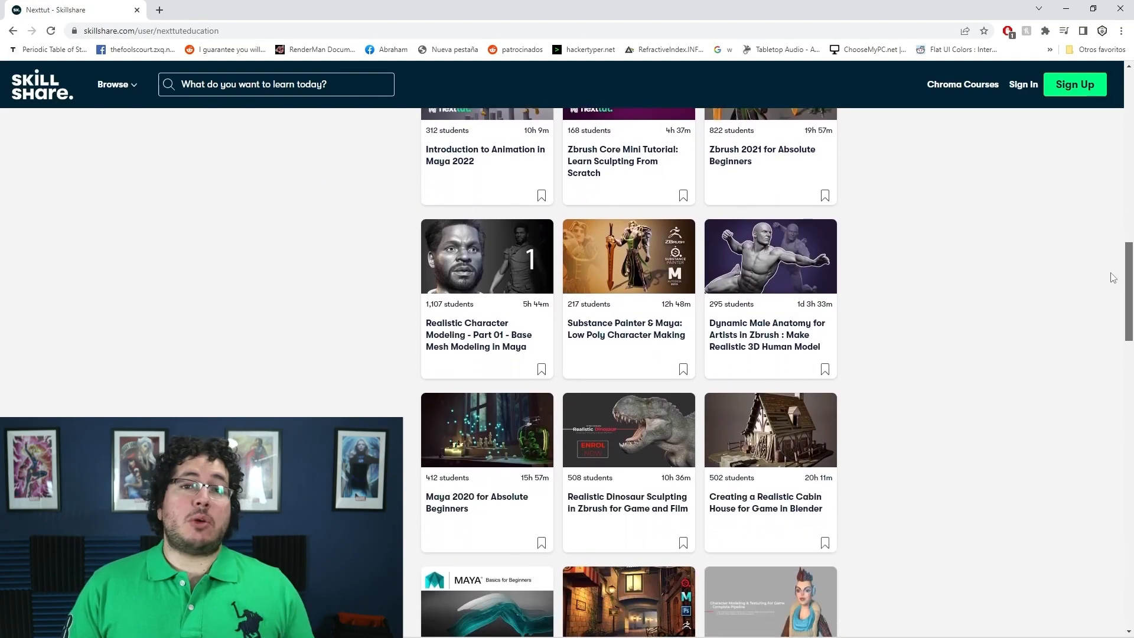
{"action": "scroll", "coordinate": [1112, 278], "scroll_direction": "down", "scroll_amount": 3}
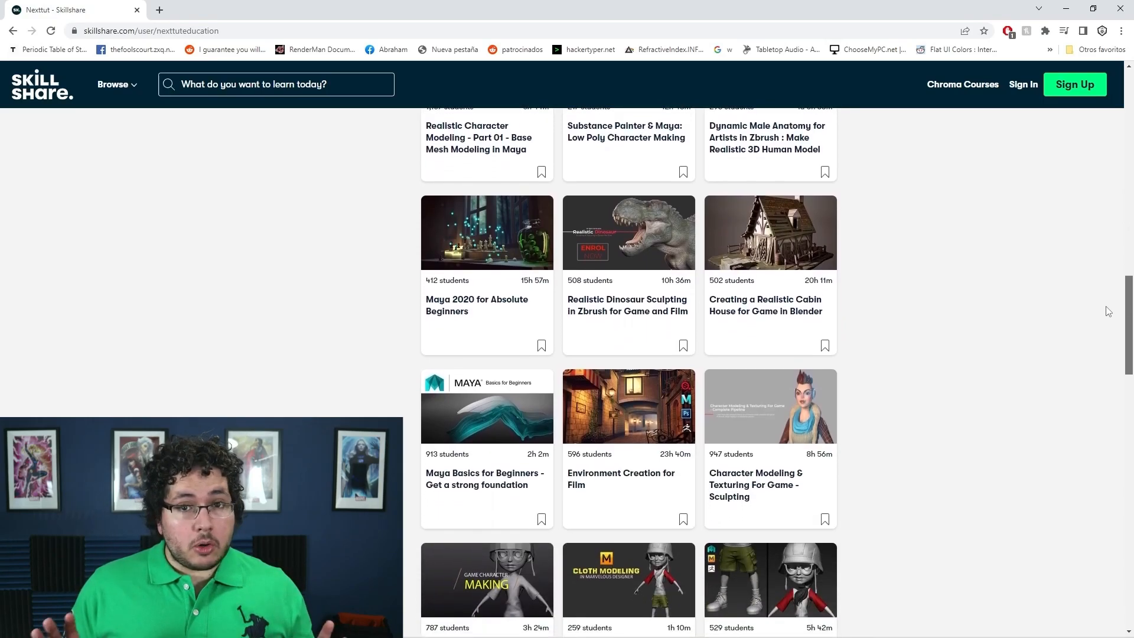
{"action": "scroll", "coordinate": [1104, 313], "scroll_direction": "down", "scroll_amount": 3}
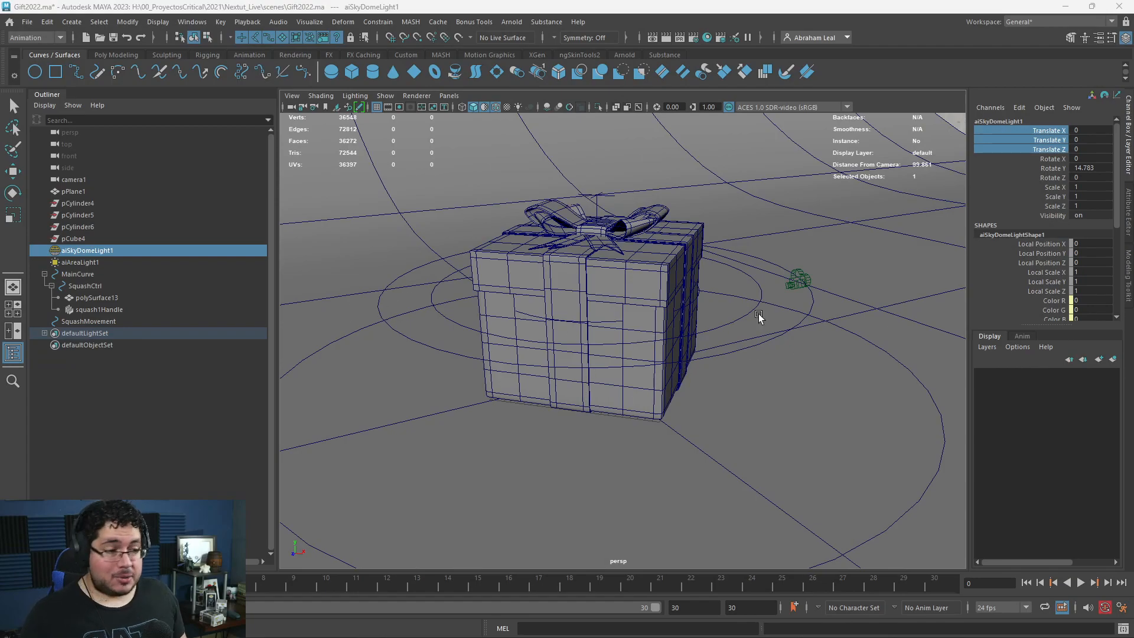
- Parent the SquashMovement circle under SquashCtrl, leaving SquashCtrl selected
{"action": "left_click", "coordinate": [813, 297]}
{"action": "key", "text": "r"}
{"action": "left_click_drag", "start_coordinate": [843, 332], "coordinate": [785, 322], "text": "alt"}
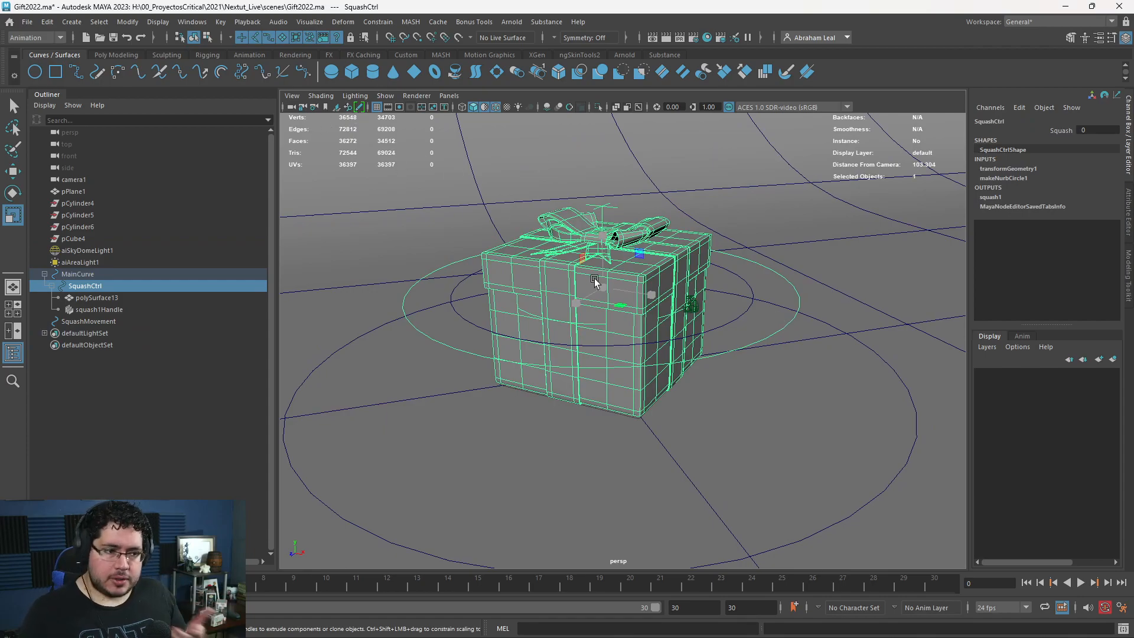
{"action": "middle_click_drag", "start_coordinate": [789, 350], "coordinate": [748, 359], "text": "alt"}
{"action": "right_click_drag", "start_coordinate": [748, 358], "coordinate": [773, 361], "text": "alt"}
{"action": "left_click_drag", "start_coordinate": [773, 362], "coordinate": [780, 311], "text": "alt"}
{"action": "left_click", "coordinate": [780, 277]}
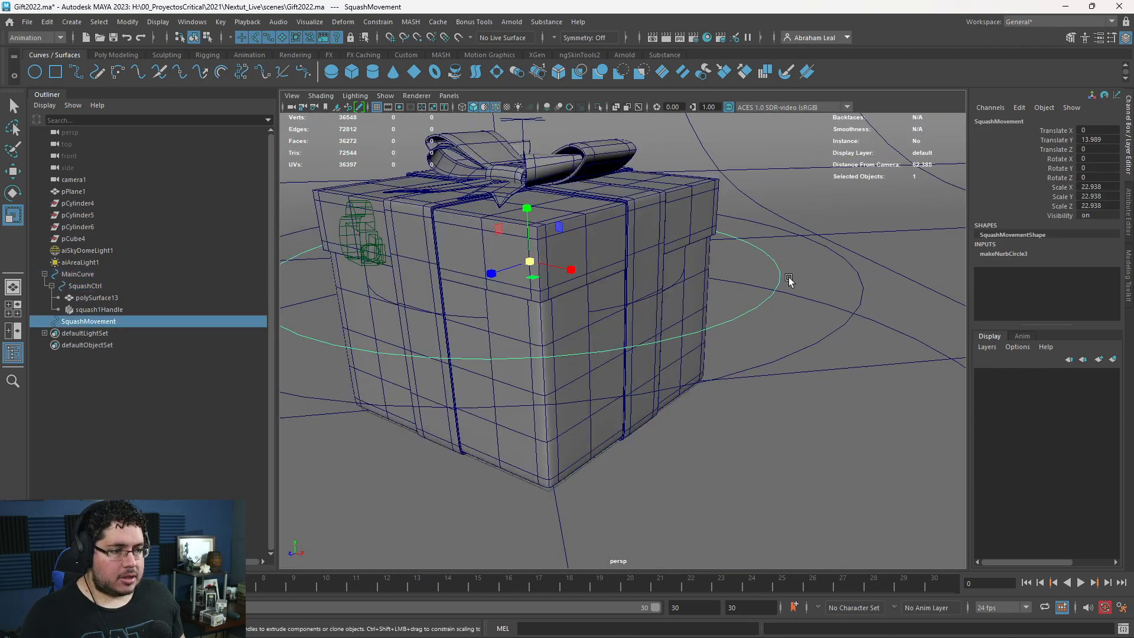
{"action": "left_click_drag", "start_coordinate": [722, 261], "coordinate": [703, 313], "text": "alt"}
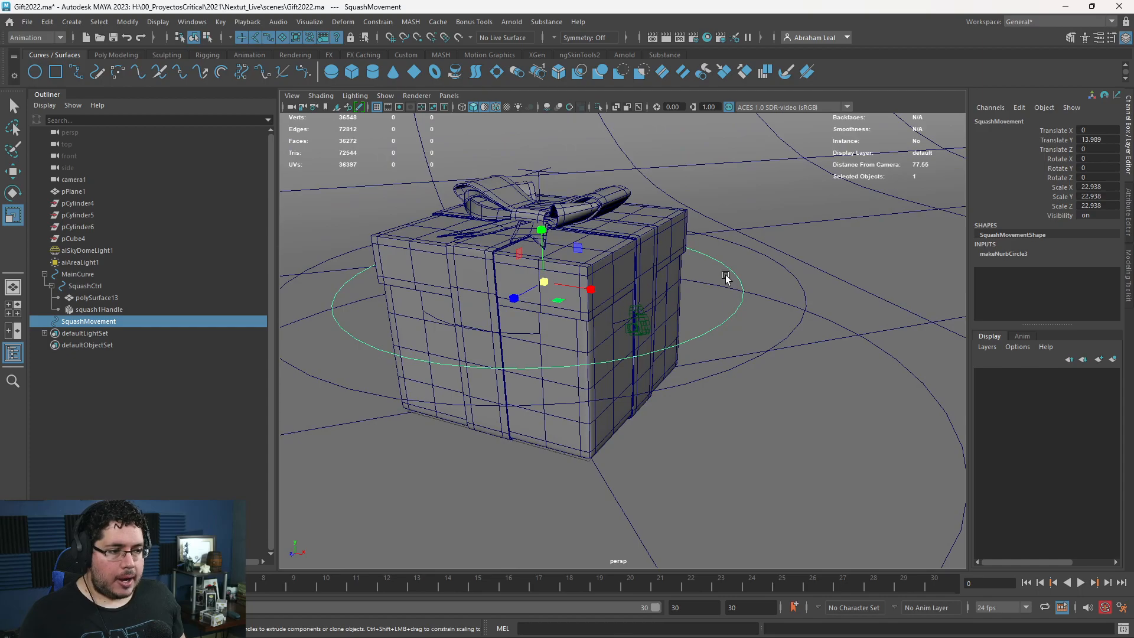
{"action": "left_click", "coordinate": [788, 272], "text": "shift"}
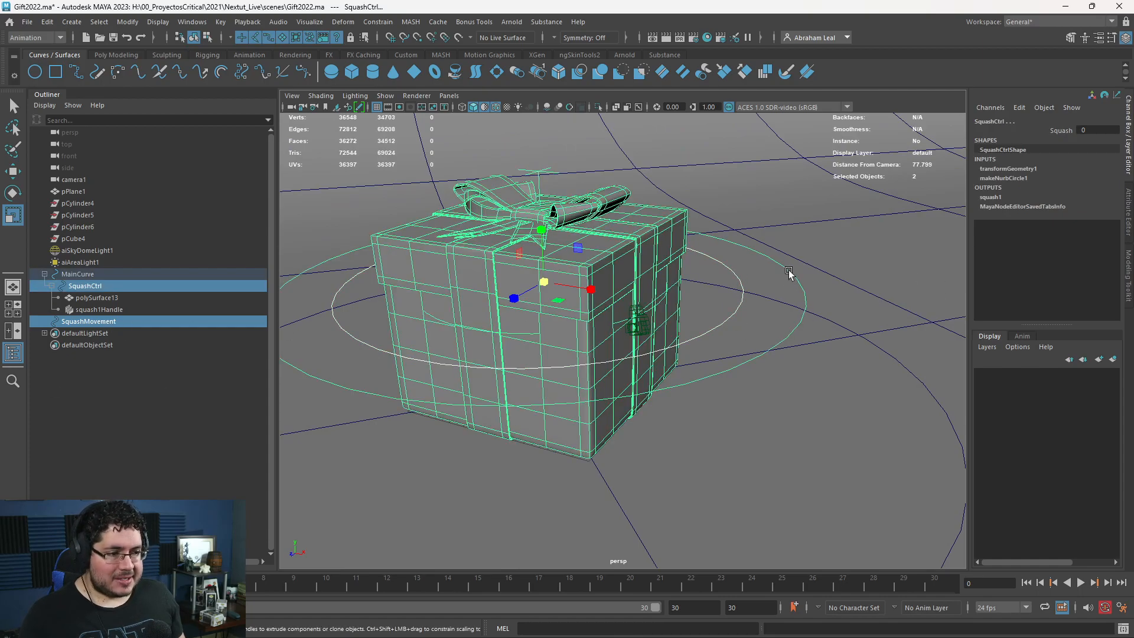
{"action": "key", "text": "p"}
{"action": "left_click", "coordinate": [789, 272]}
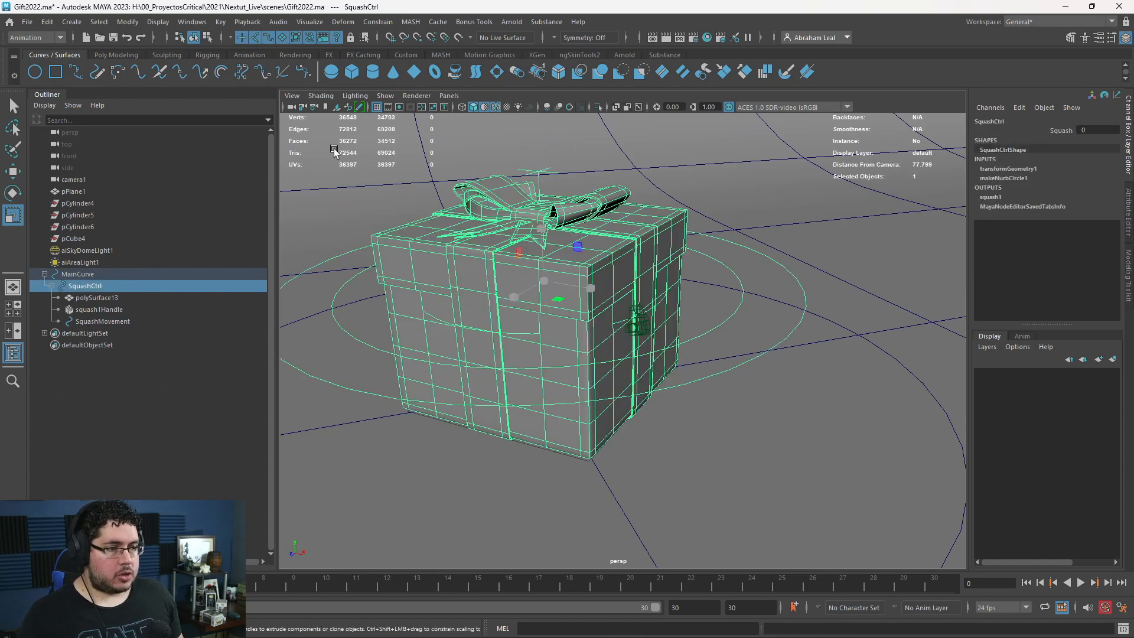
- Freeze the transformations of the SquashMovement circle
{"action": "key", "text": "w"}
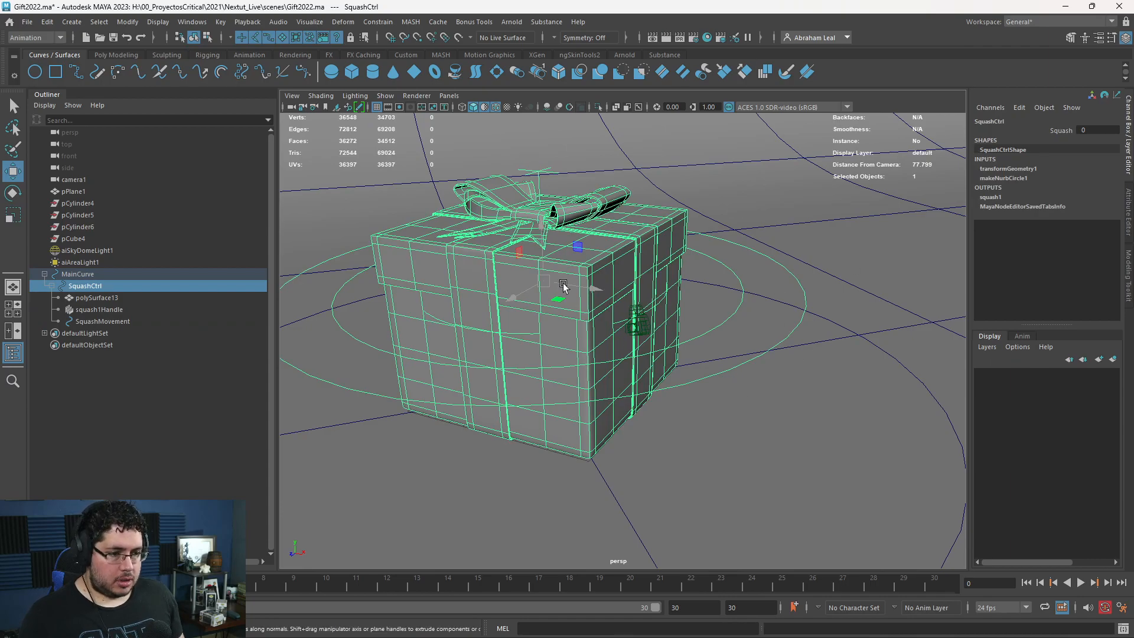
{"action": "left_click", "coordinate": [891, 356]}
{"action": "left_click", "coordinate": [623, 348]}
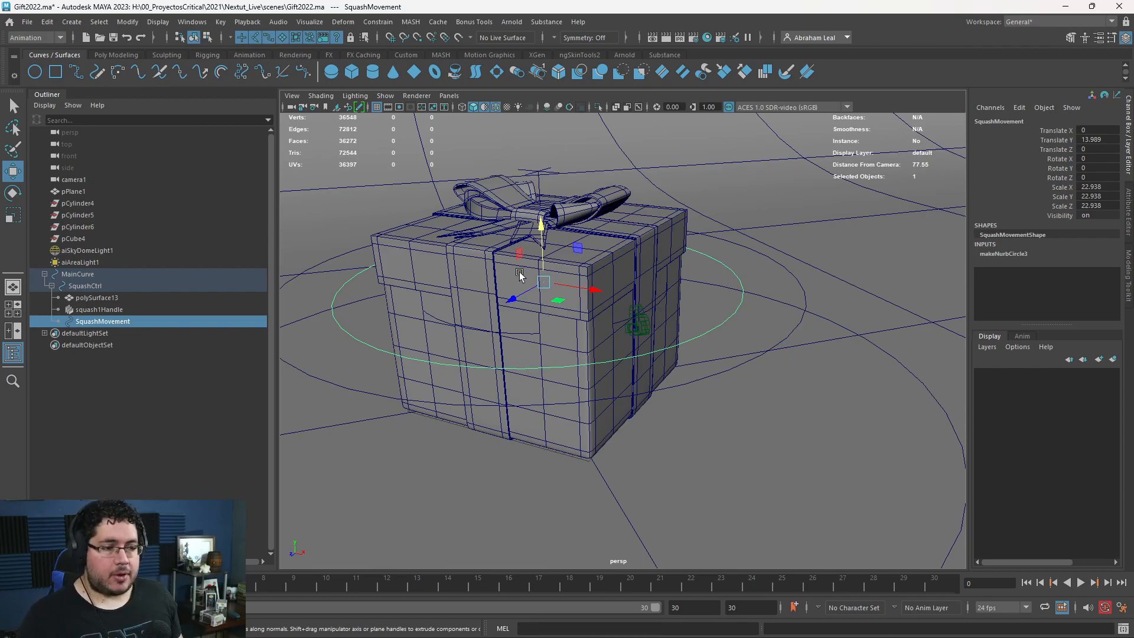
{"action": "left_click", "coordinate": [128, 55]}
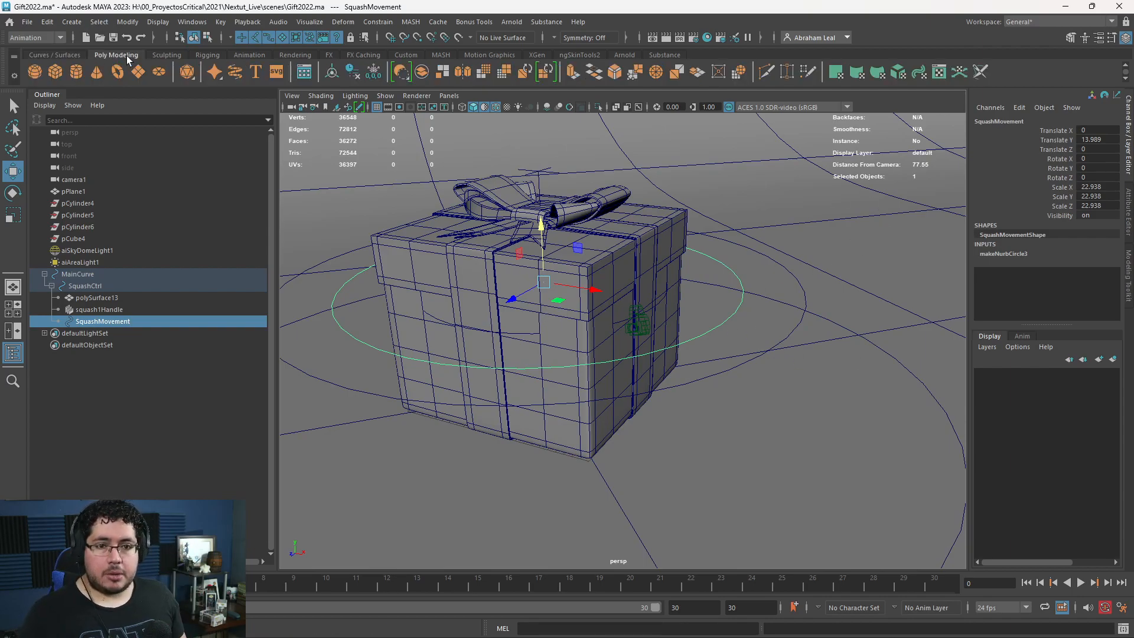
{"action": "left_click", "coordinate": [374, 71]}
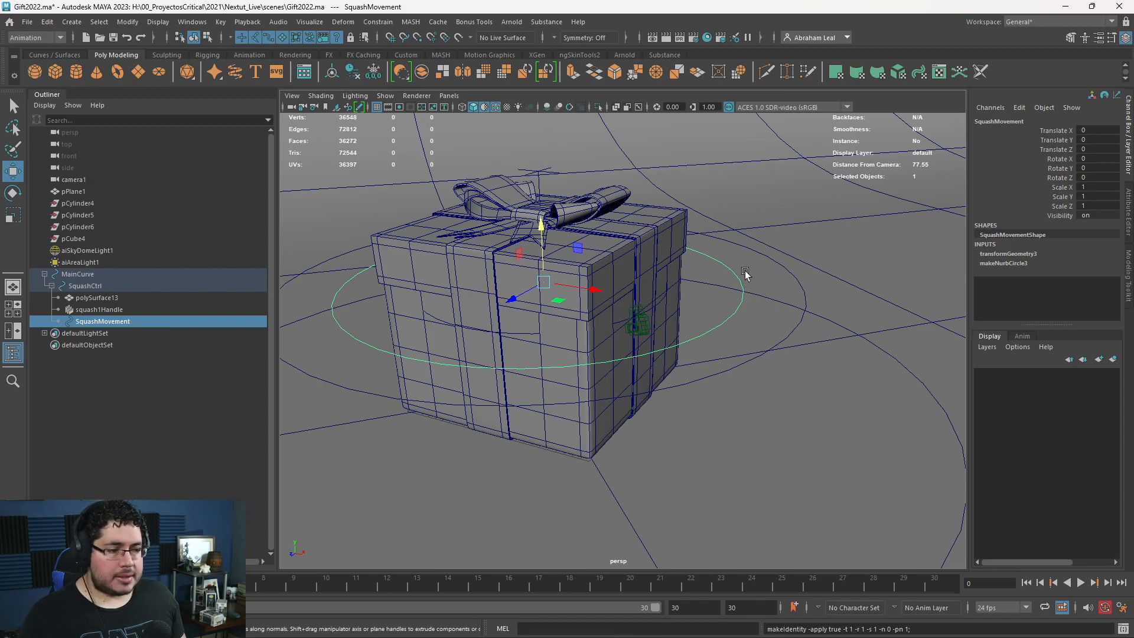
- Parent squash1Handle under the SquashMovement control
{"action": "left_click", "coordinate": [104, 311]}
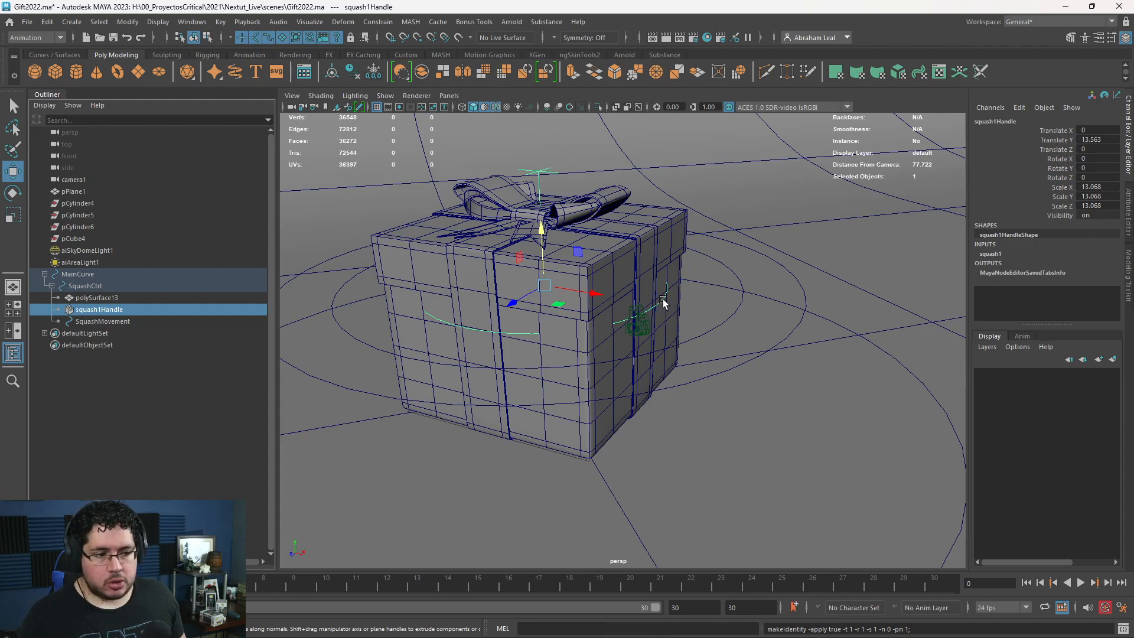
{"action": "left_click", "coordinate": [727, 271], "text": "shift"}
{"action": "key", "text": "p"}
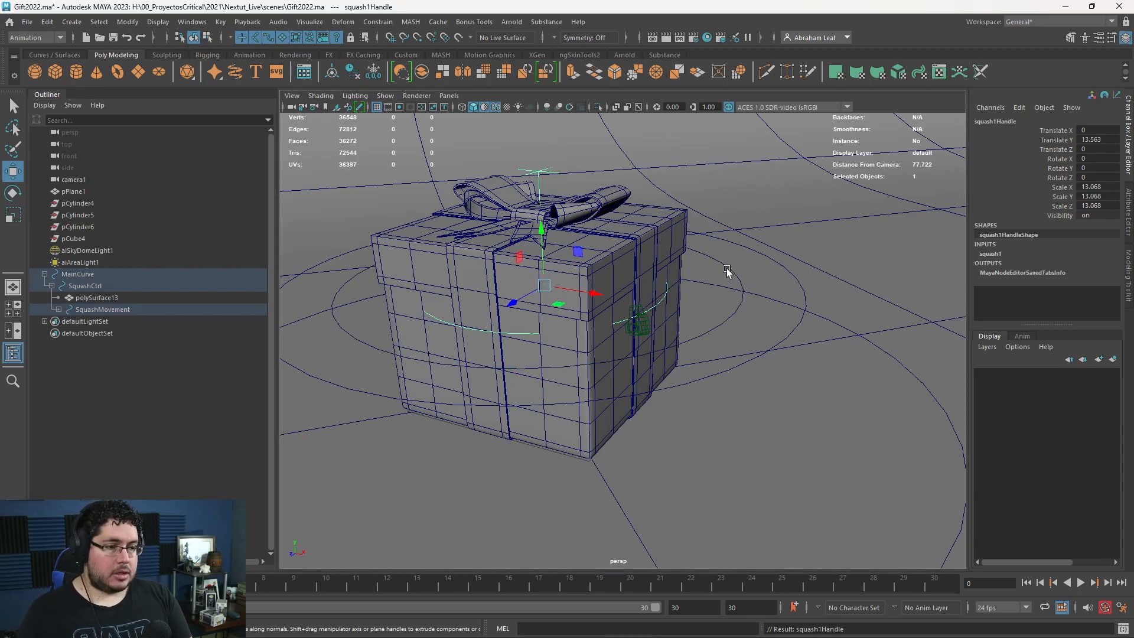
- Raise SquashMovement well above the gift box and set SquashCtrl's Squash to 1.8 in wireframe display to test the deformation
{"action": "key", "text": "Up"}
{"action": "scroll", "coordinate": [605, 243], "scroll_direction": "down", "scroll_amount": 3}
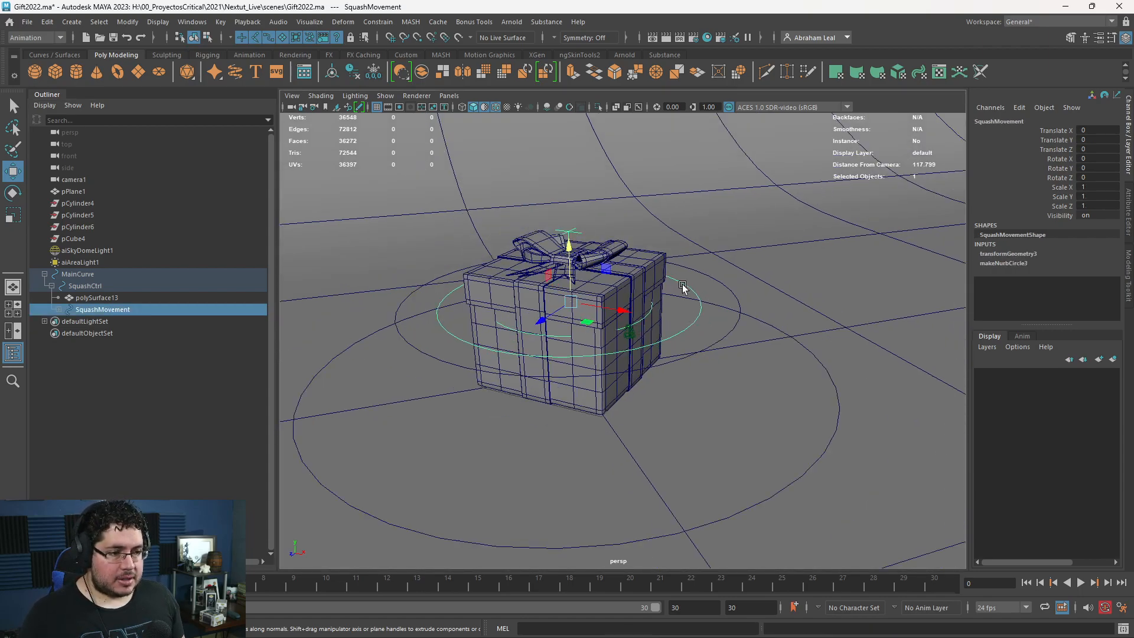
{"action": "left_click_drag", "start_coordinate": [567, 245], "coordinate": [582, 108]}
{"action": "key", "text": "Up"}
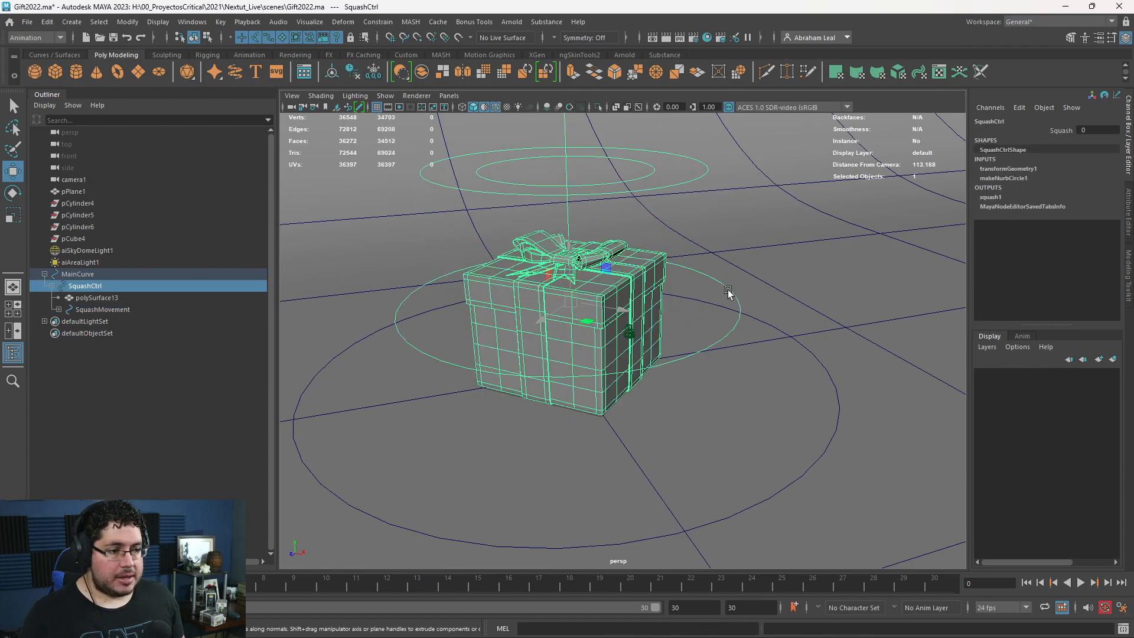
{"action": "left_click", "coordinate": [1055, 131]}
{"action": "middle_click_drag", "start_coordinate": [691, 236], "coordinate": [707, 237]}
{"action": "left_click_drag", "start_coordinate": [707, 237], "coordinate": [638, 283], "text": "alt"}
{"action": "key", "text": "4"}
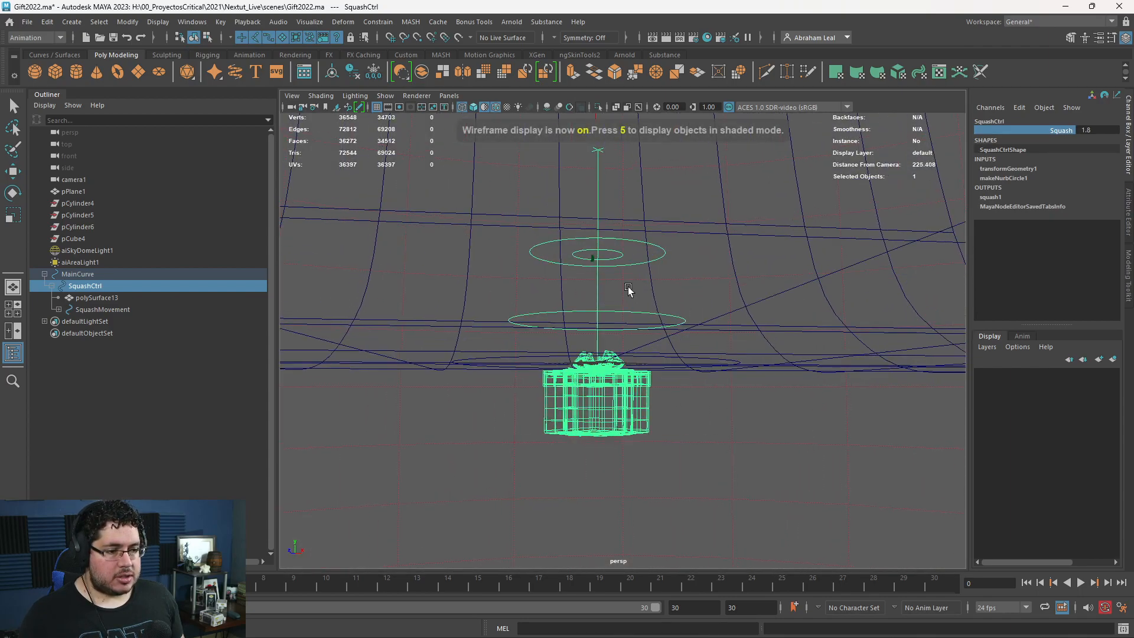
- Lower the SquashMovement control back through the gift box to test how its height changes the stretch
{"action": "left_click", "coordinate": [648, 242]}
{"action": "key", "text": "w"}
{"action": "left_click_drag", "start_coordinate": [608, 210], "coordinate": [775, 394]}
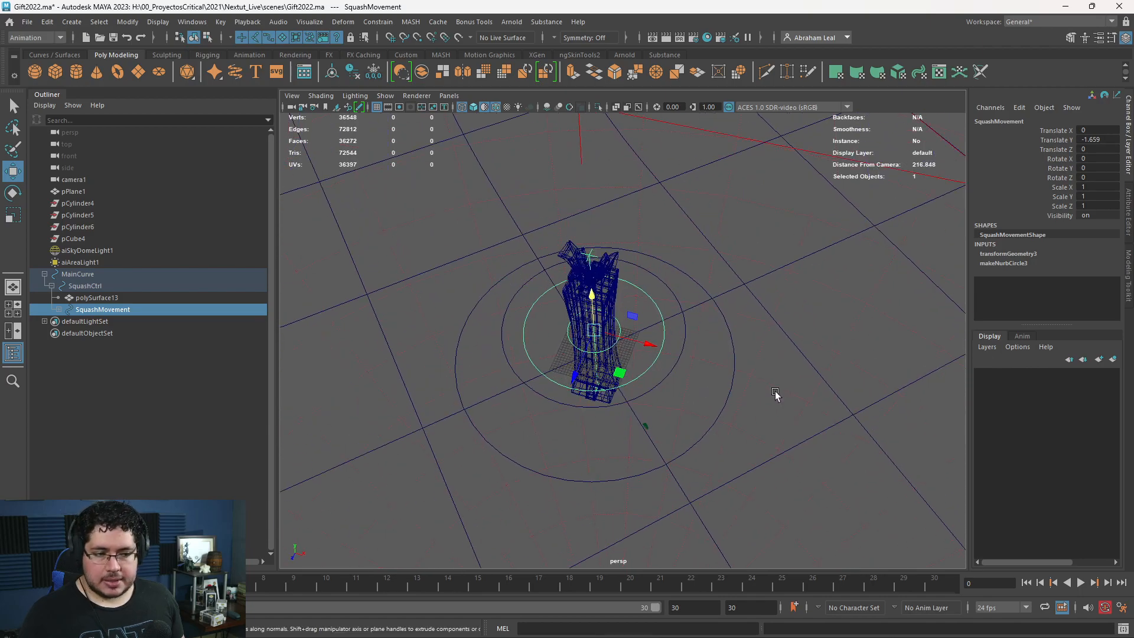
- Reset SquashMovement's Translate Y to 0 and inspect the stretched box around its controls
{"action": "type", "text": "0"}
{"action": "key", "text": "Return"}
{"action": "left_click_drag", "start_coordinate": [735, 313], "coordinate": [671, 286], "text": "alt"}
{"action": "right_click_drag", "start_coordinate": [670, 285], "coordinate": [711, 301], "text": "alt"}
{"action": "mouse_move", "coordinate": [683, 293]}
{"action": "left_mouse_down", "text": "alt"}
{"action": "mouse_move", "coordinate": [711, 271]}
{"action": "mouse_move", "coordinate": [699, 299]}
{"action": "left_mouse_up", "text": "alt"}
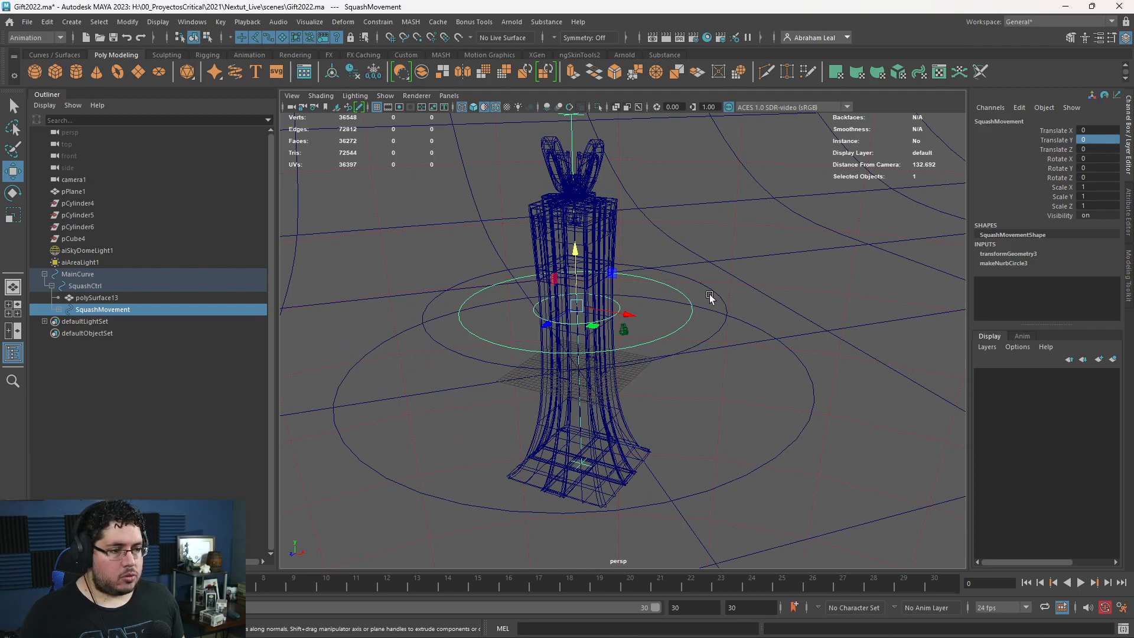
{"action": "left_click", "coordinate": [708, 314]}
{"action": "key", "text": "ctrl+z"}
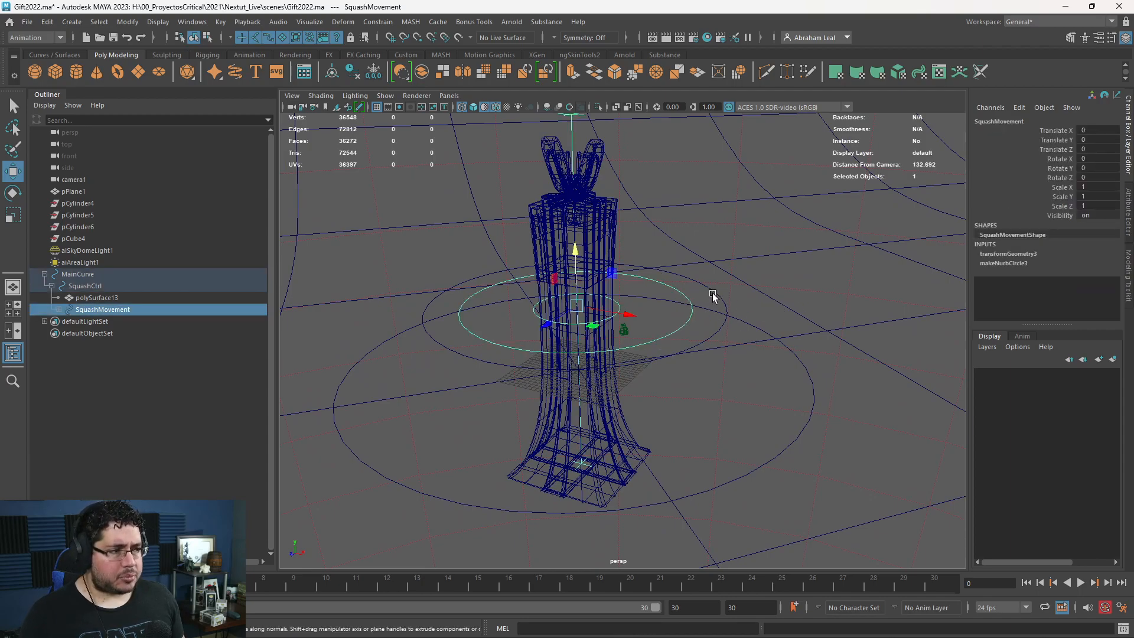
- Set SquashCtrl's Squash to 0 and show the scene in textured display
{"action": "left_click", "coordinate": [702, 288]}
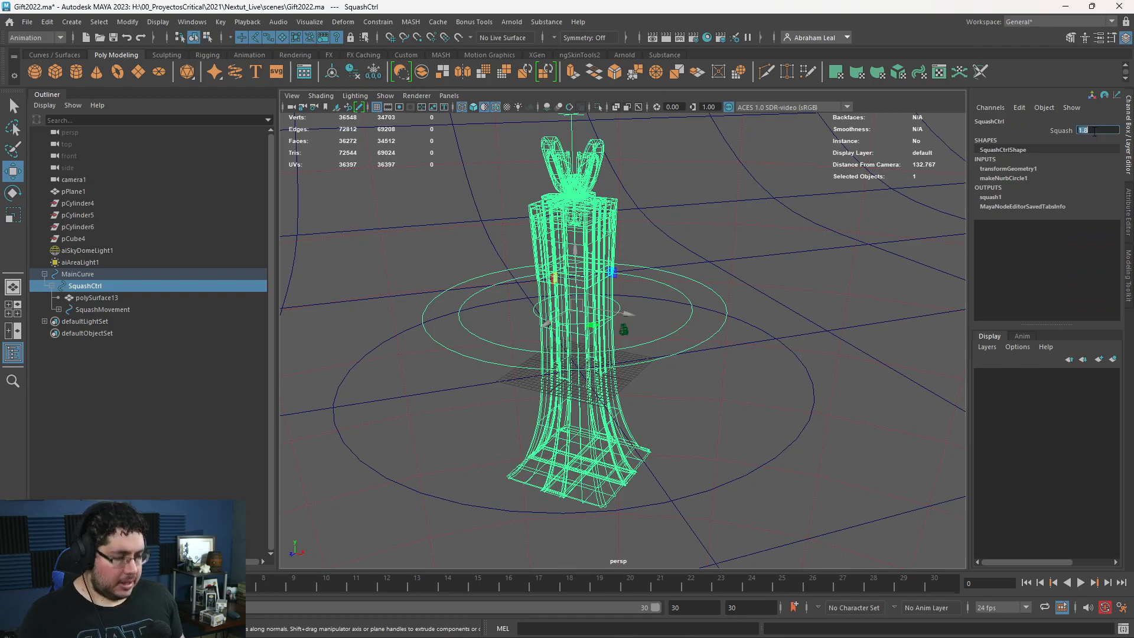
{"action": "type", "text": "0"}
{"action": "key", "text": "Return"}
{"action": "left_click_drag", "start_coordinate": [697, 378], "coordinate": [676, 407], "text": "alt"}
{"action": "key", "text": "6"}
{"action": "right_click_drag", "start_coordinate": [676, 407], "coordinate": [590, 366], "text": "alt"}
{"action": "left_click_drag", "start_coordinate": [590, 366], "coordinate": [591, 265], "text": "alt"}
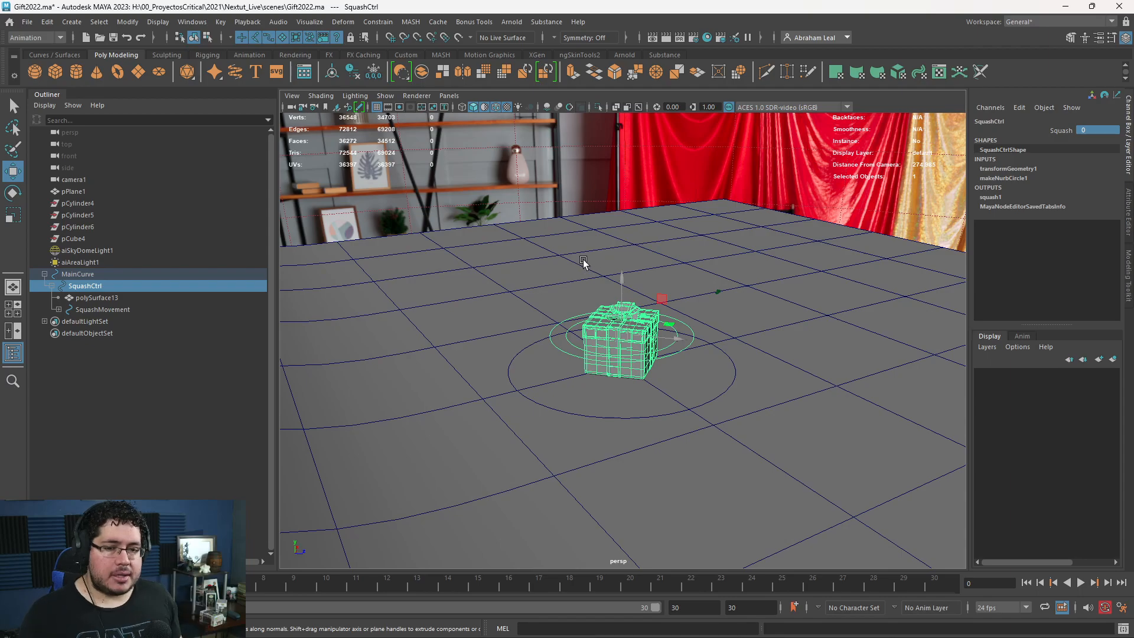
{"action": "left_click_drag", "start_coordinate": [728, 236], "coordinate": [664, 315], "text": "alt"}
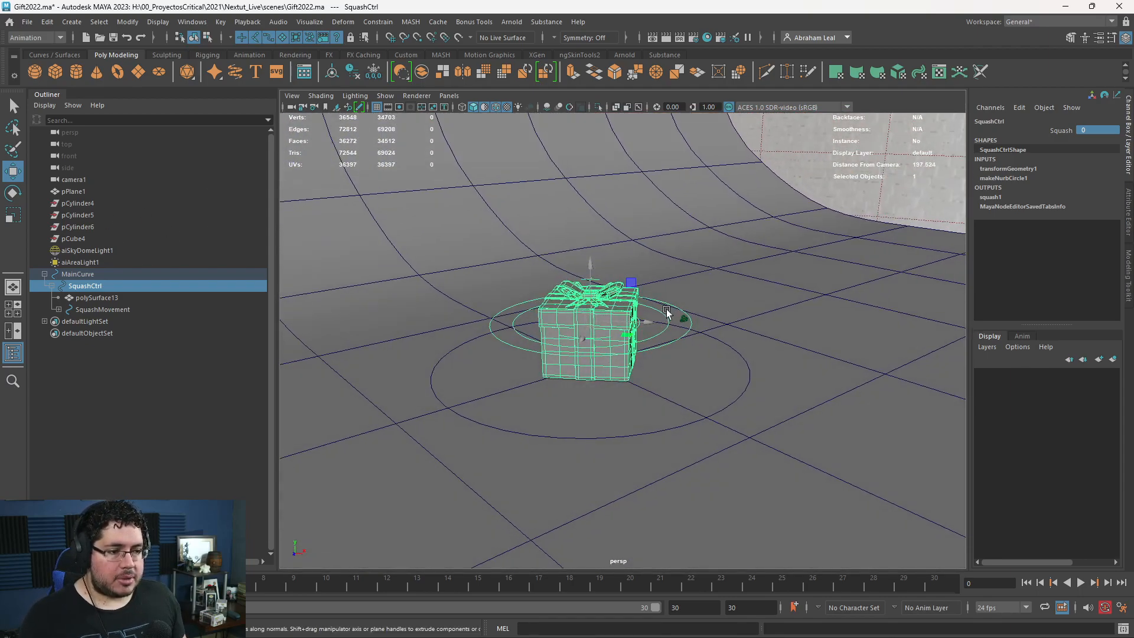
- Select camera1 and look through it at the gift box
{"action": "left_click", "coordinate": [687, 325]}
{"action": "left_click", "coordinate": [448, 95]}
{"action": "left_click", "coordinate": [489, 144]}
{"action": "right_click_drag", "start_coordinate": [743, 380], "coordinate": [619, 356], "text": "alt"}
{"action": "left_click_drag", "start_coordinate": [619, 357], "coordinate": [608, 348], "text": "alt"}
{"action": "right_click_drag", "start_coordinate": [612, 347], "coordinate": [615, 349], "text": "alt"}
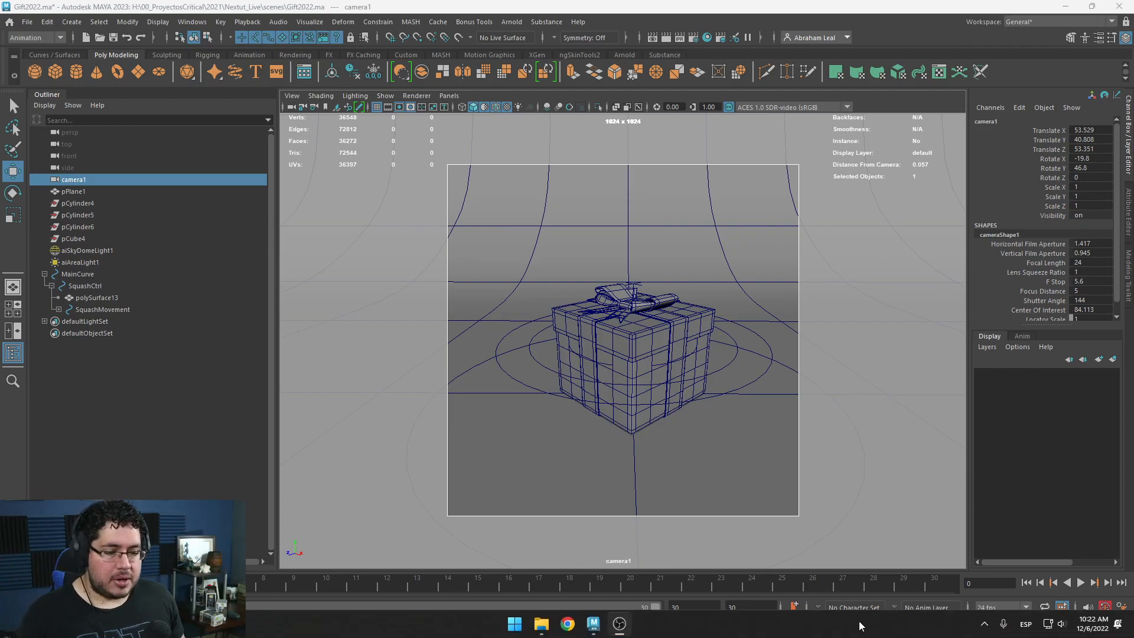
- Set the playback end frame to 96
{"action": "left_click_drag", "start_coordinate": [695, 606], "coordinate": [660, 607]}
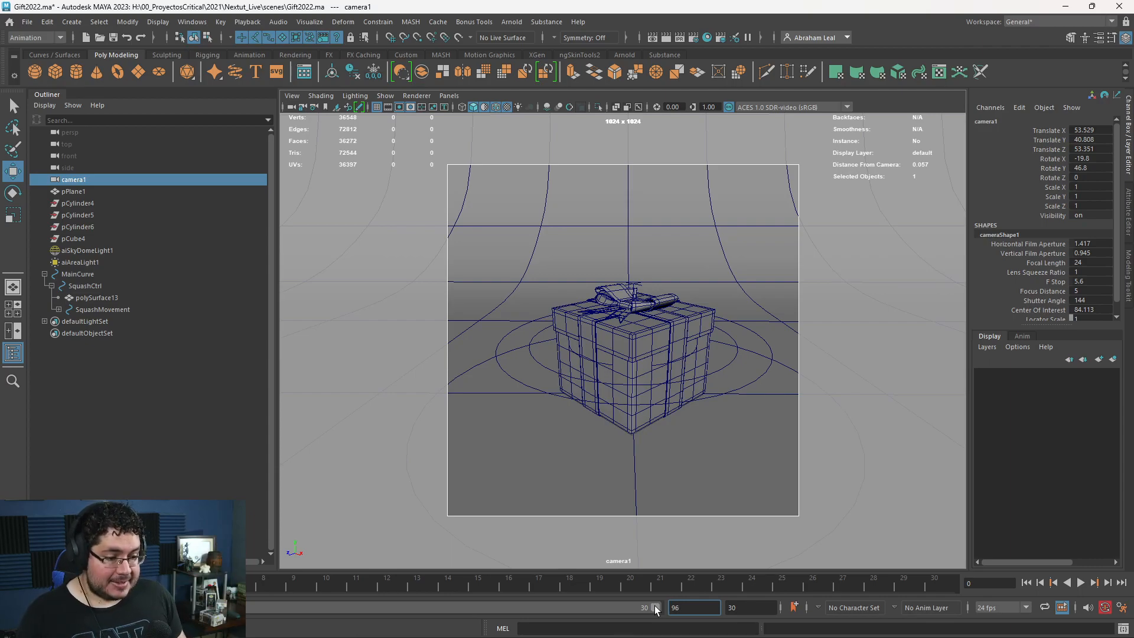
{"action": "key", "text": "Return"}
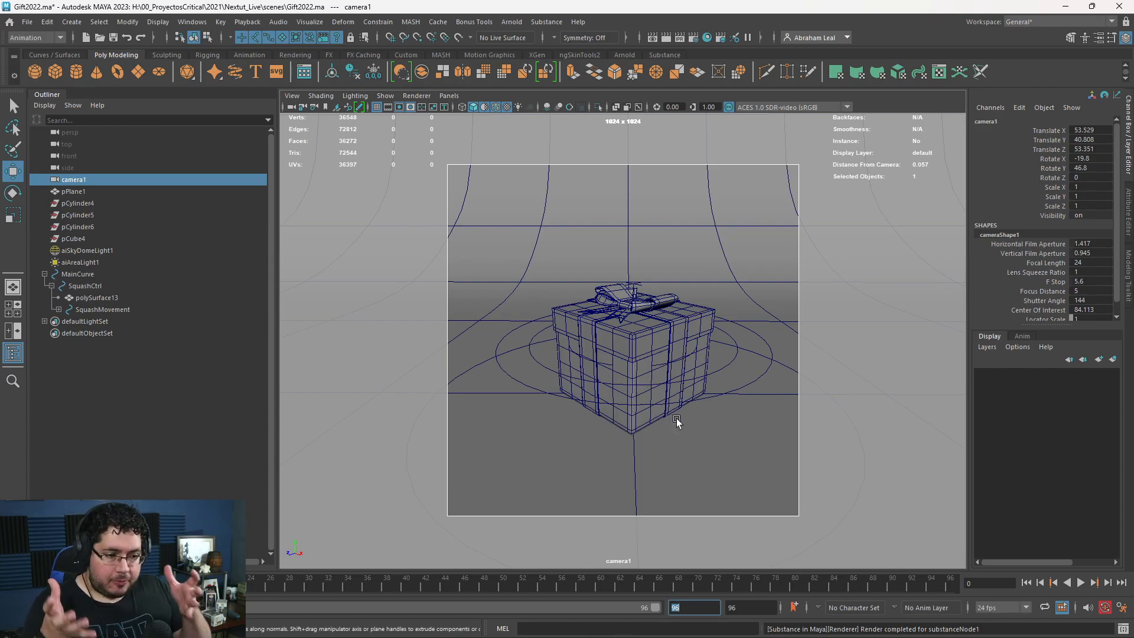
- Preview the timing in playback, then key all of MainCurve's channels at frame 70
{"action": "left_click", "coordinate": [477, 363]}
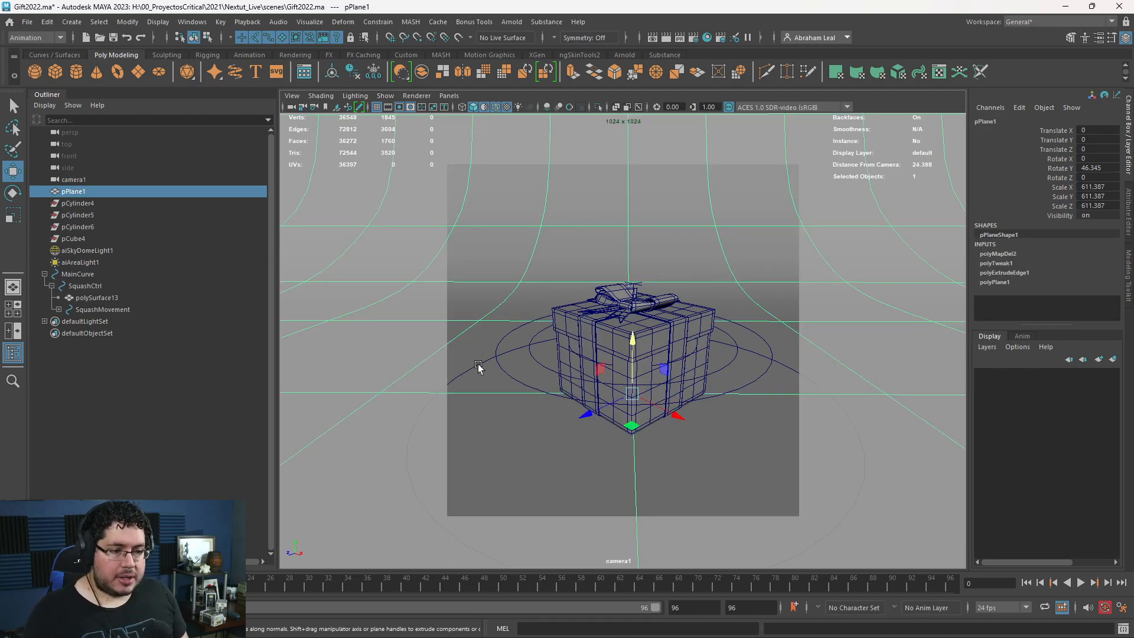
{"action": "left_click", "coordinate": [486, 360]}
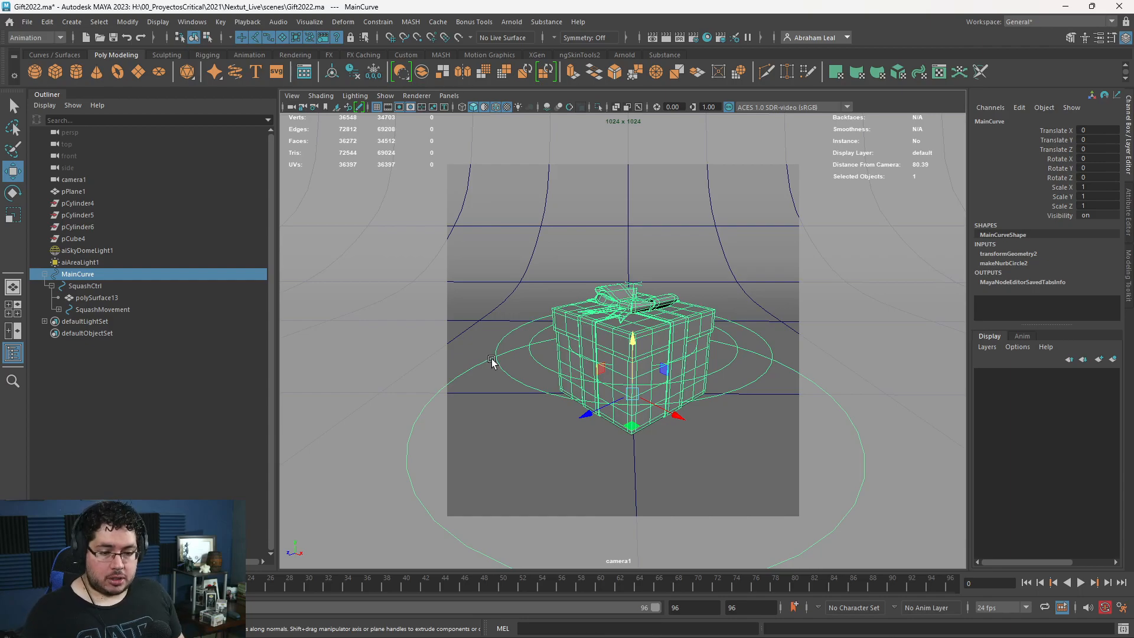
{"action": "key", "text": "alt+v"}
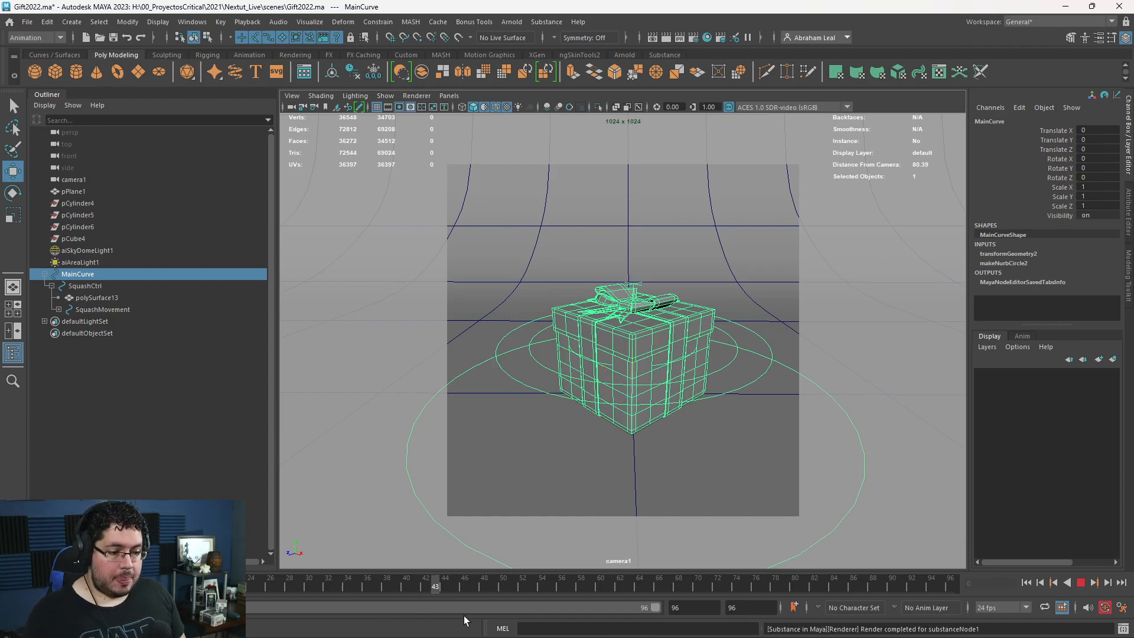
{"action": "left_click", "coordinate": [639, 586]}
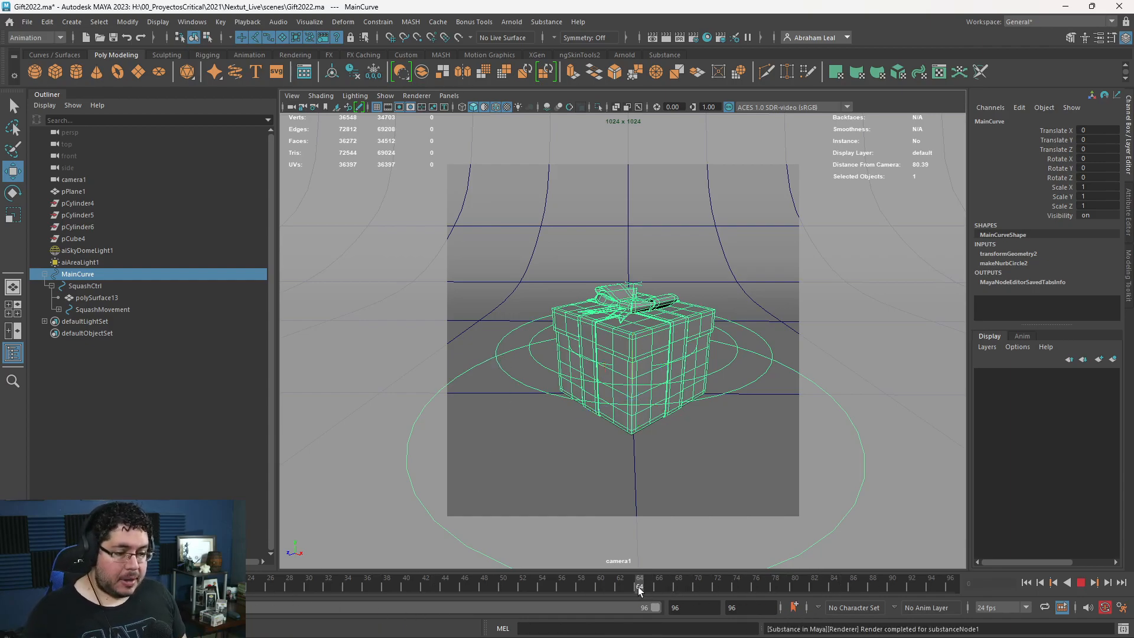
{"action": "left_click_drag", "start_coordinate": [700, 587], "coordinate": [695, 586]}
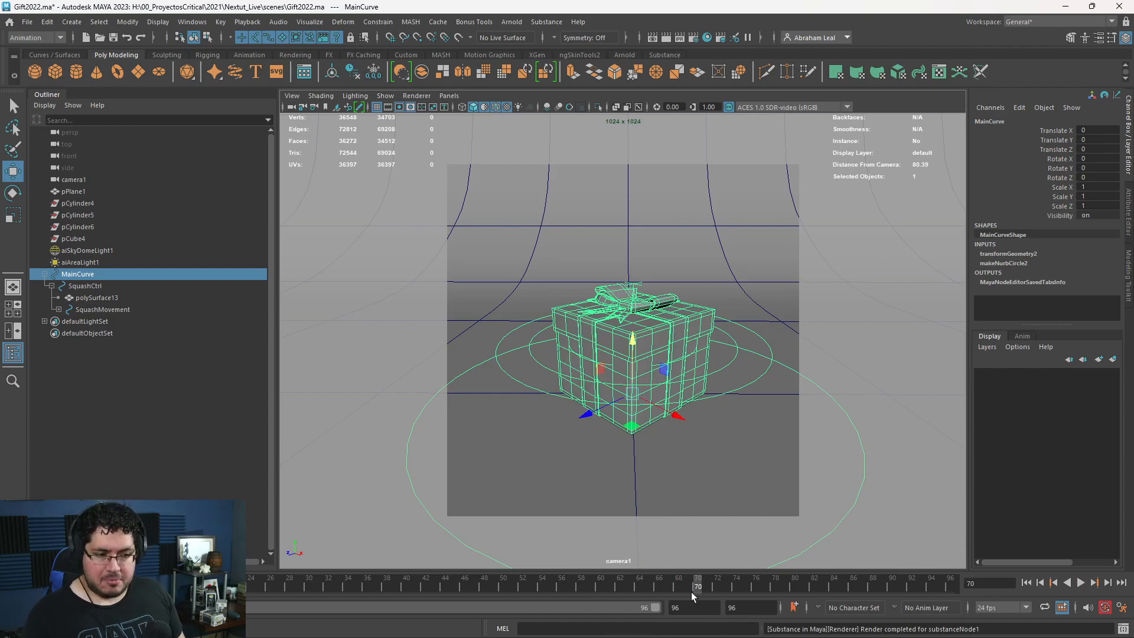
{"action": "key", "text": "s"}
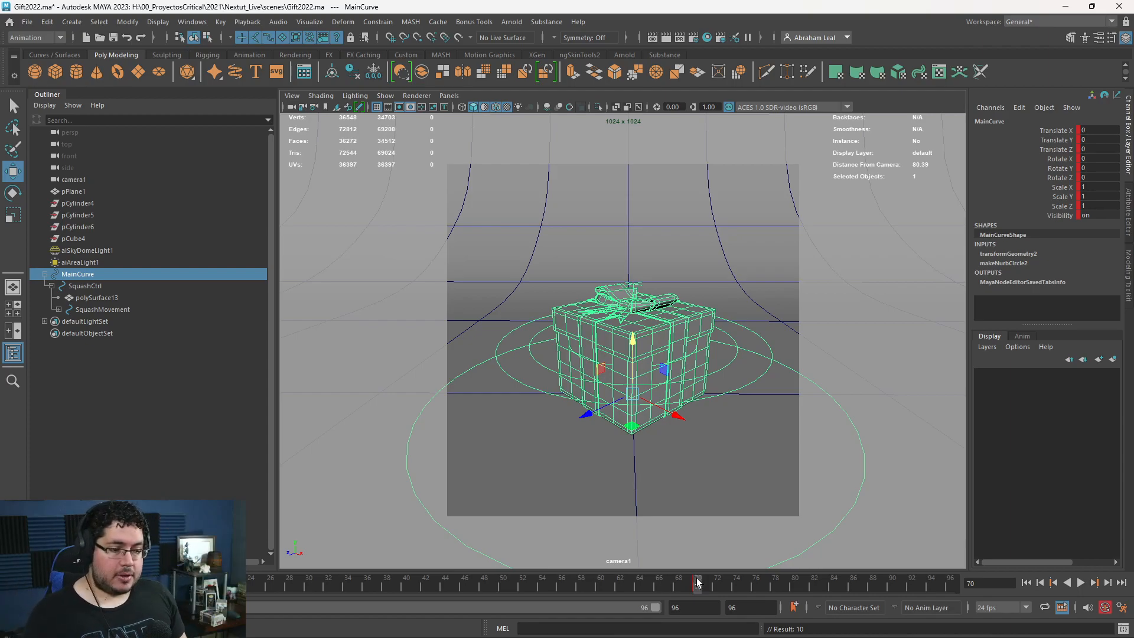
- At frame 0, raise MainCurve out of the camera frame to a Translate Y of about 61.4
{"action": "key", "text": "alt+v"}
{"action": "key", "text": "alt+v"}
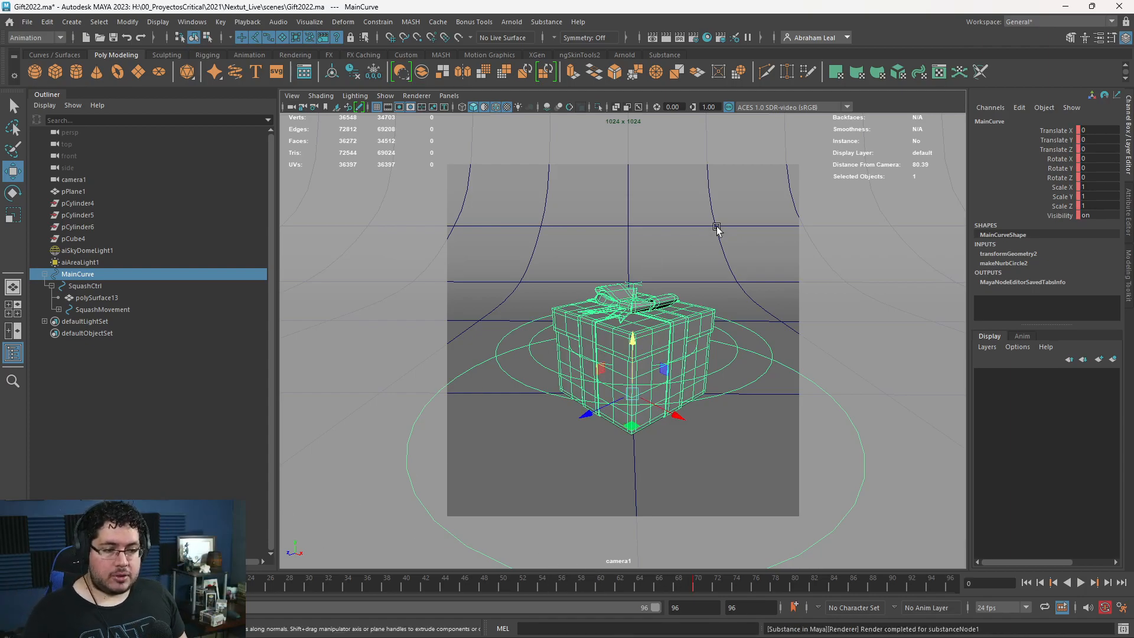
{"action": "left_click_drag", "start_coordinate": [625, 342], "coordinate": [625, 5]}
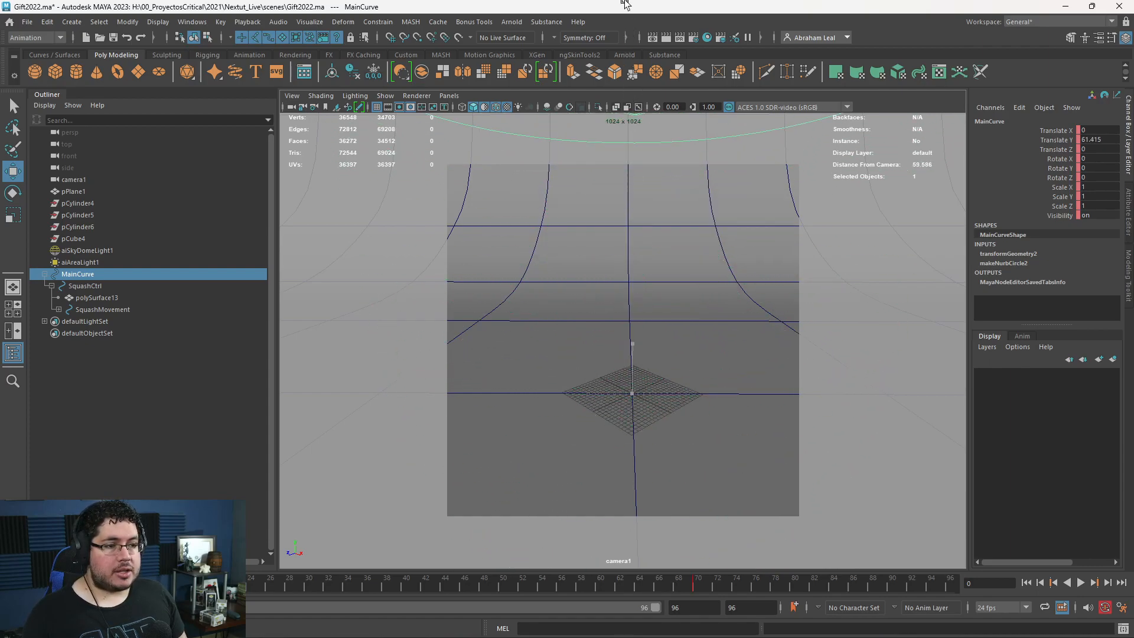
- Tear off a copy of the camera1 view as a floating window and place it beside the main viewport
{"action": "left_click", "coordinate": [449, 96]}
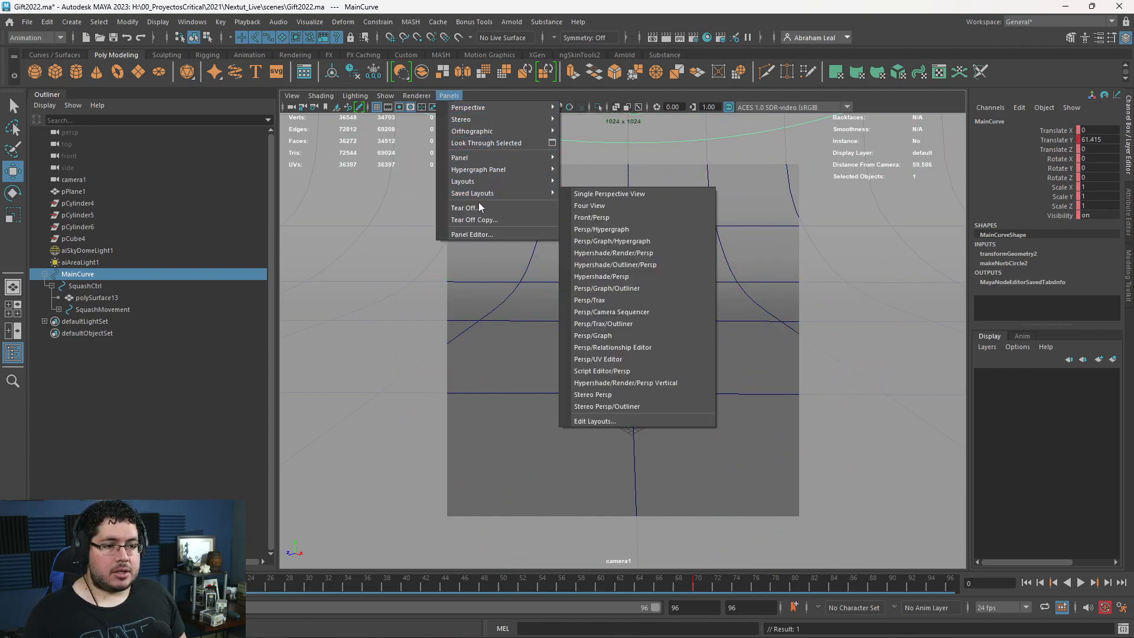
{"action": "left_click", "coordinate": [482, 220]}
{"action": "left_click_drag", "start_coordinate": [621, 172], "coordinate": [240, 137]}
{"action": "left_click", "coordinate": [710, 370]}
- Switch the main viewport to the perspective view showing the raised box, and widen the floating camera window to show its full frame
{"action": "key", "text": "space"}
{"action": "left_click_drag", "start_coordinate": [711, 369], "coordinate": [711, 338]}
{"action": "left_click_drag", "start_coordinate": [711, 338], "coordinate": [632, 307], "text": "alt"}
{"action": "middle_click_drag", "start_coordinate": [634, 308], "coordinate": [653, 331], "text": "alt"}
{"action": "left_click", "coordinate": [705, 290]}
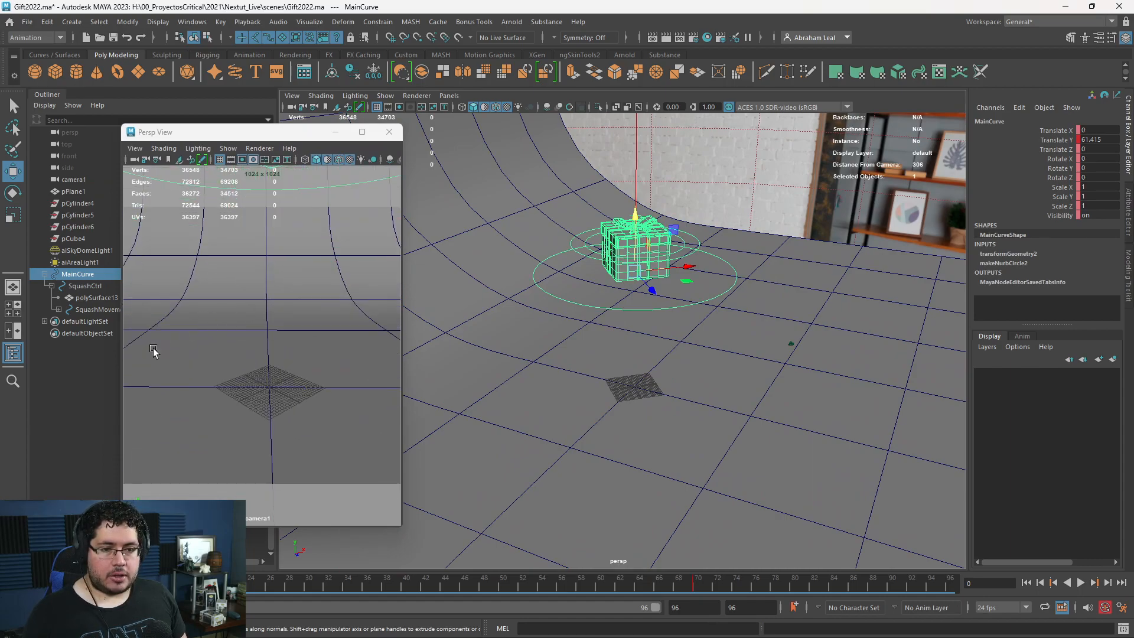
{"action": "left_click_drag", "start_coordinate": [120, 333], "coordinate": [5, 326]}
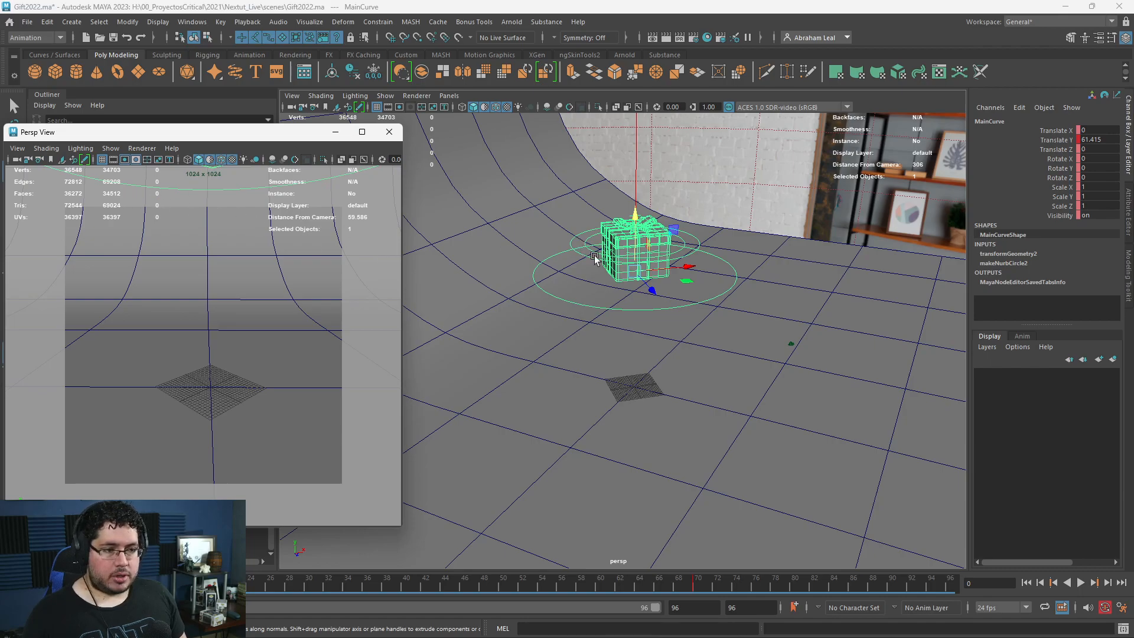
- Raise MainCurve further at frame 0 to a Translate Y of about 102.9
{"action": "middle_click_drag", "start_coordinate": [652, 307], "coordinate": [509, 207]}
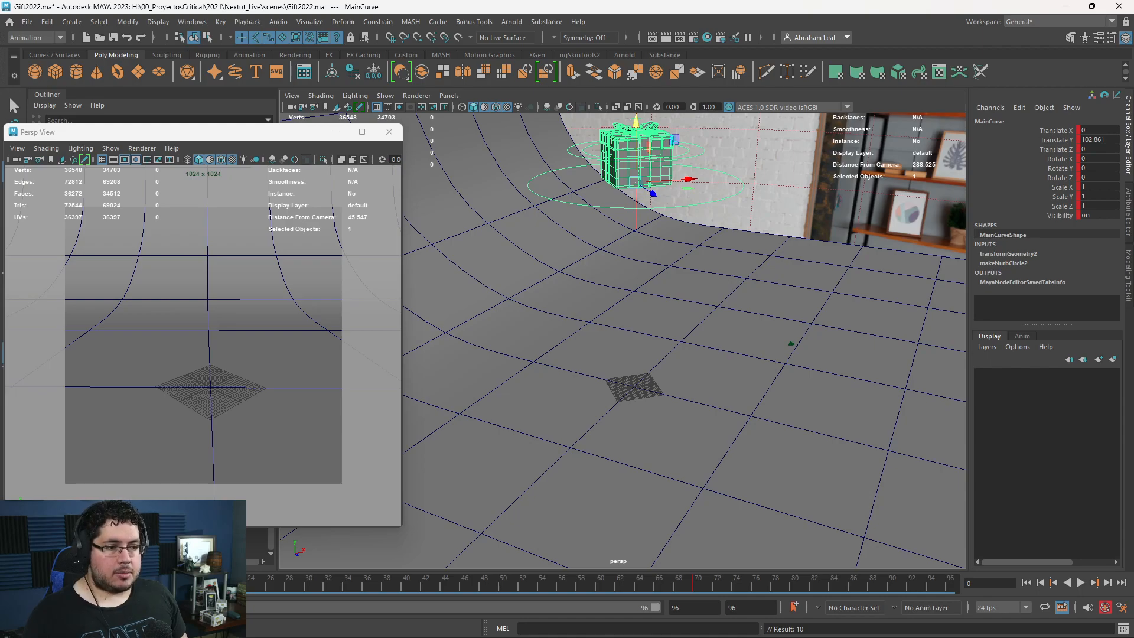
- Lower MainCurve to the floor at frame 10 with a Translate Y of about -0.22, and play back the drop
{"action": "key", "text": "alt+v"}
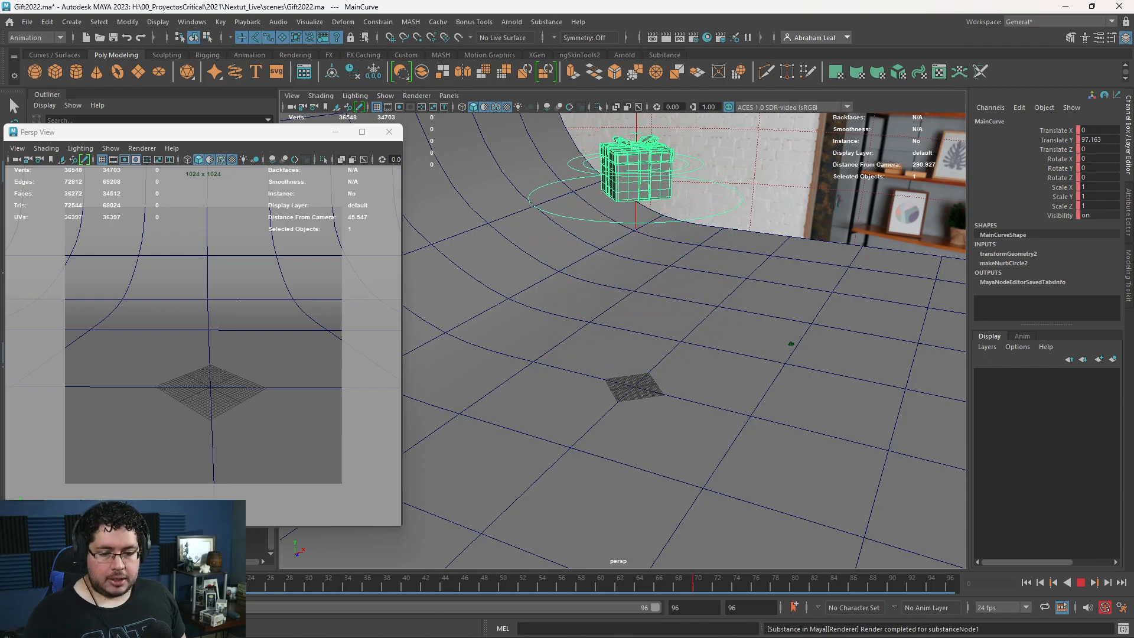
{"action": "key", "text": "Escape"}
{"action": "left_click_drag", "start_coordinate": [638, 141], "coordinate": [633, 343]}
{"action": "key", "text": "alt+v"}
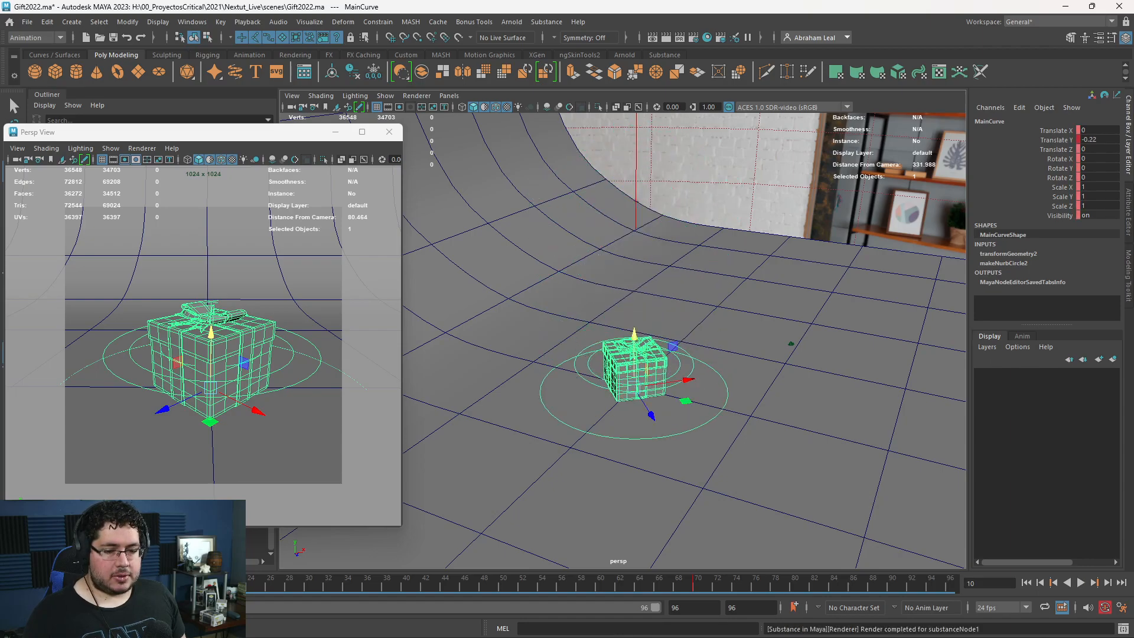
{"action": "key", "text": "alt+v"}
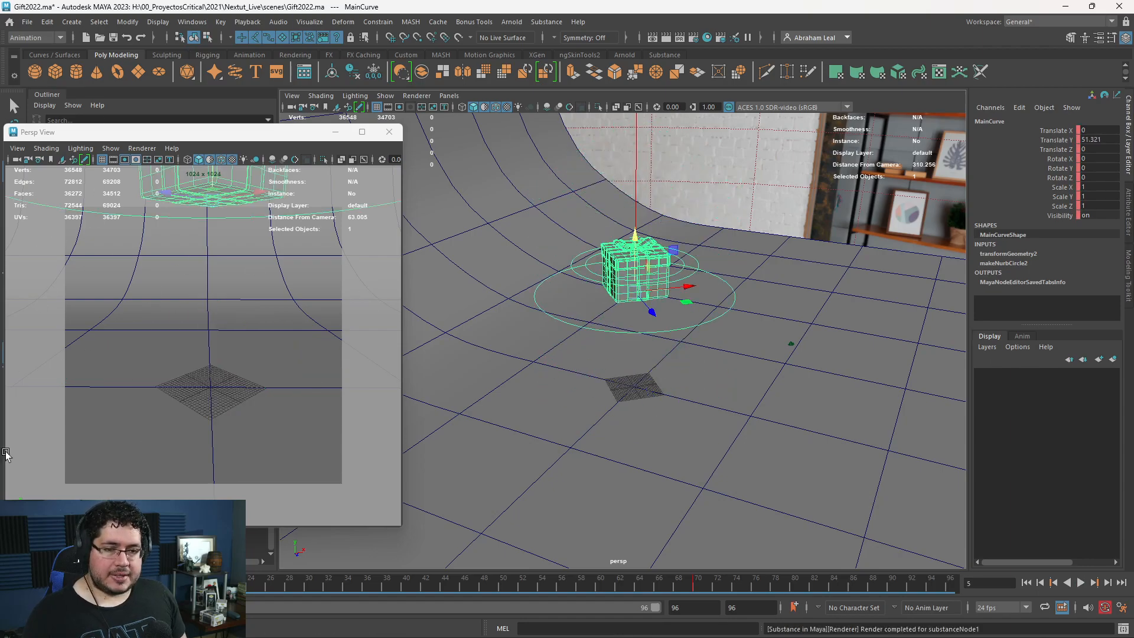
{"action": "left_click", "coordinate": [1120, 606]}
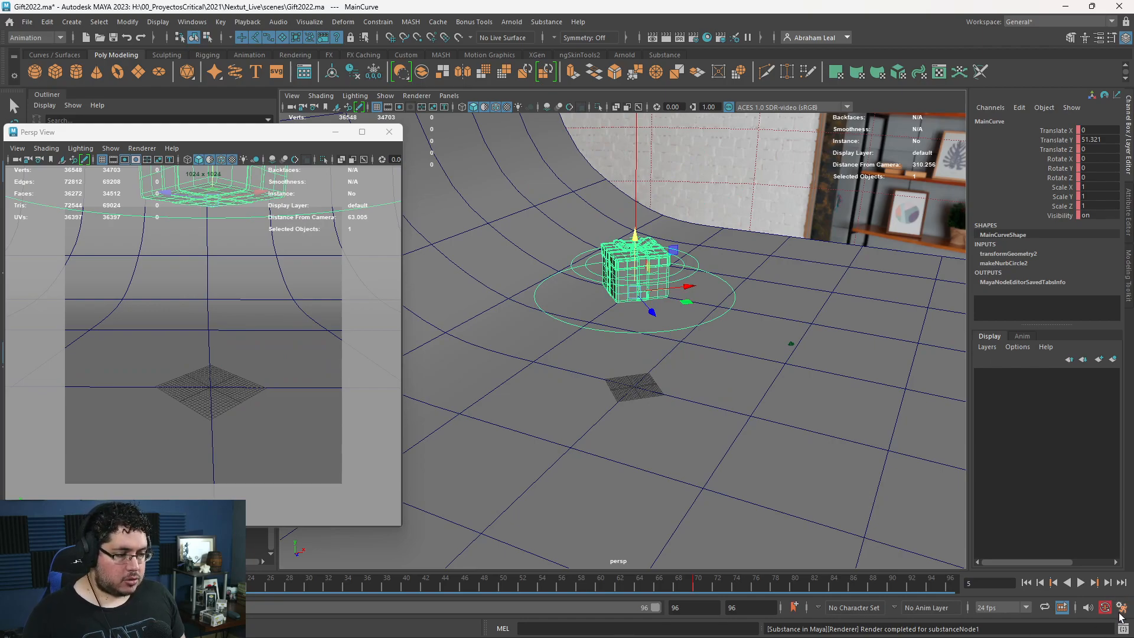
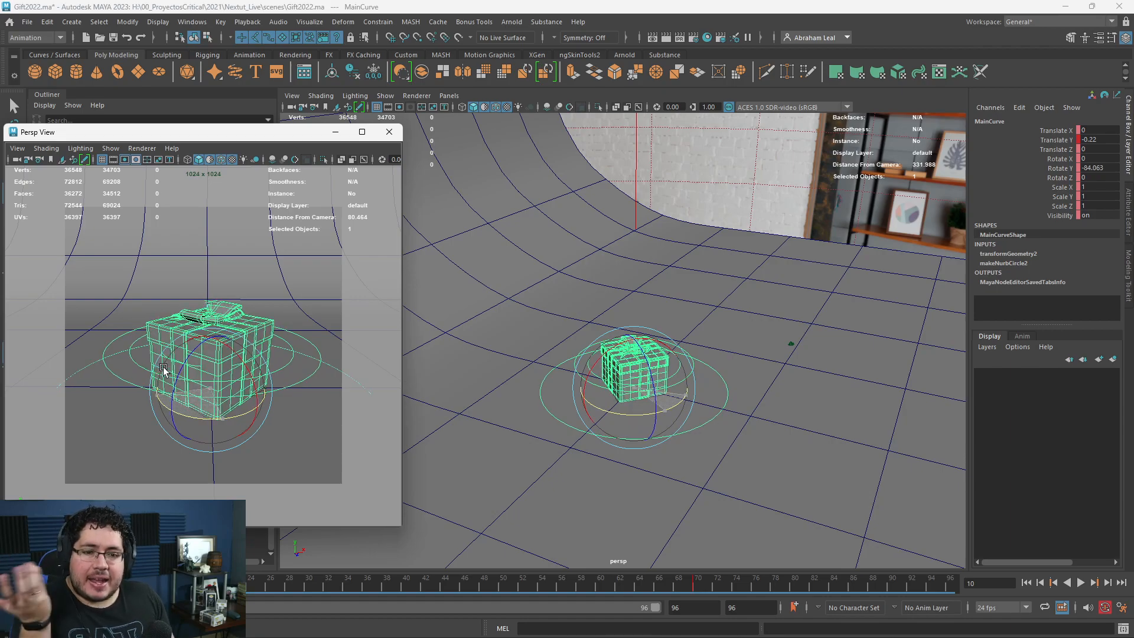
- Undo MainCurve's last rotation at frame 10, and spin it at frame 70 to a Rotate Y of about 445.9
{"action": "key", "text": "ctrl+z"}
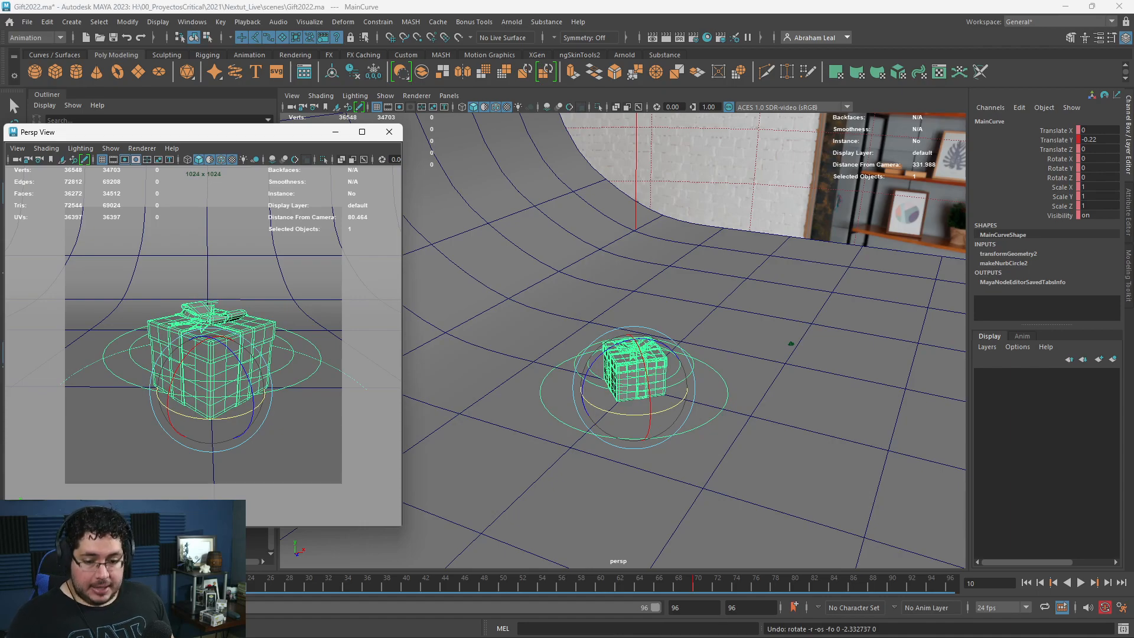
{"action": "left_click", "coordinate": [17, 584]}
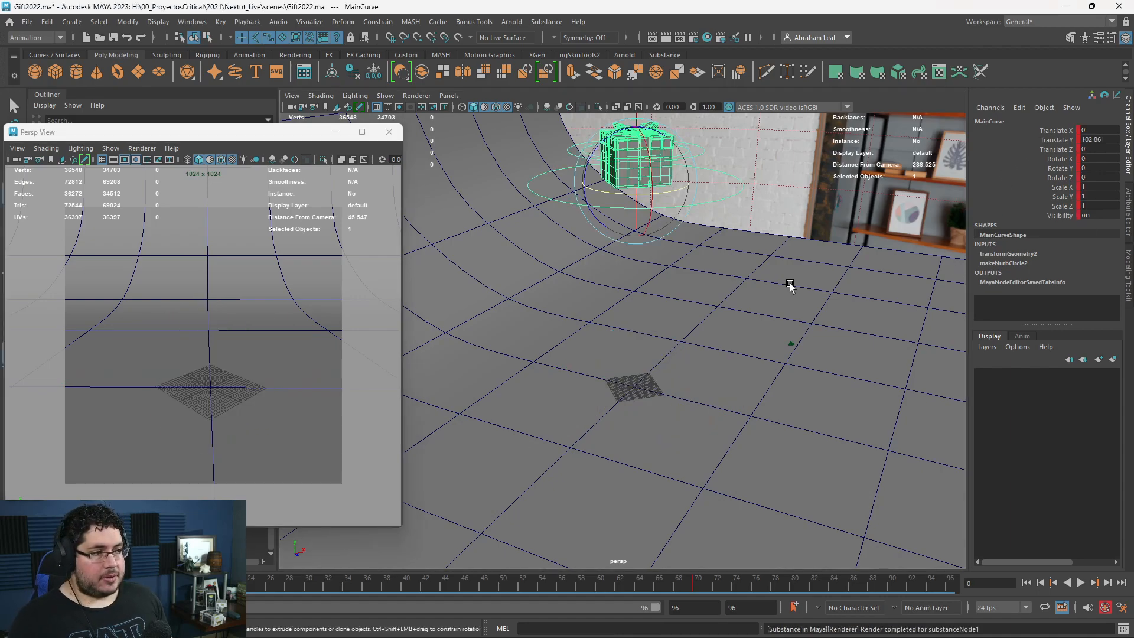
{"action": "key", "text": "alt+v"}
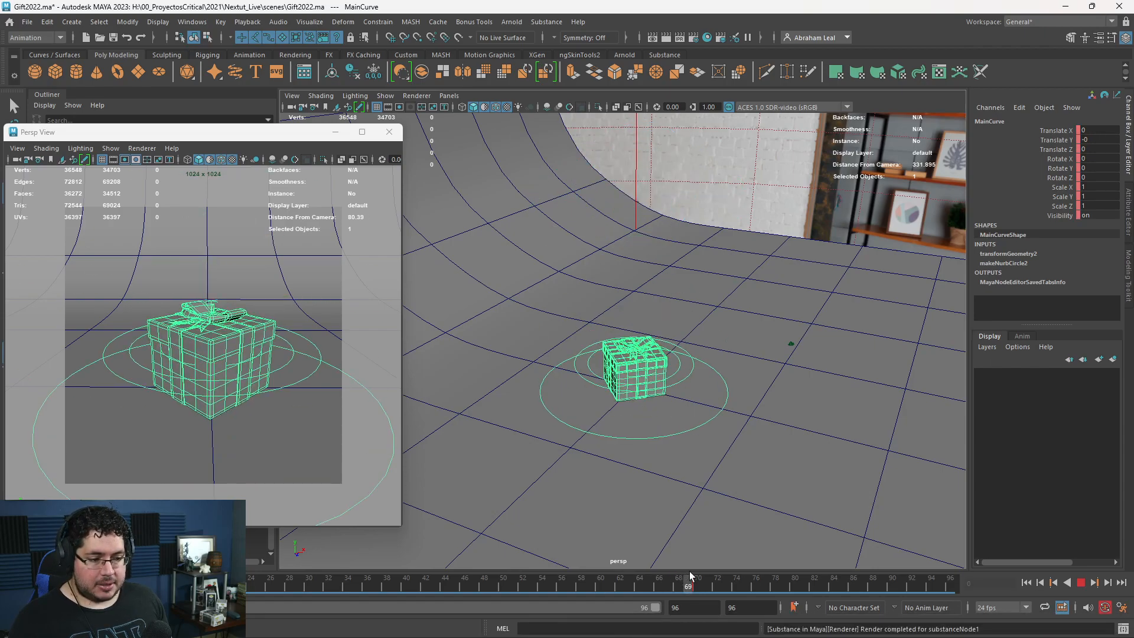
{"action": "key", "text": "alt+v"}
{"action": "key", "text": "e"}
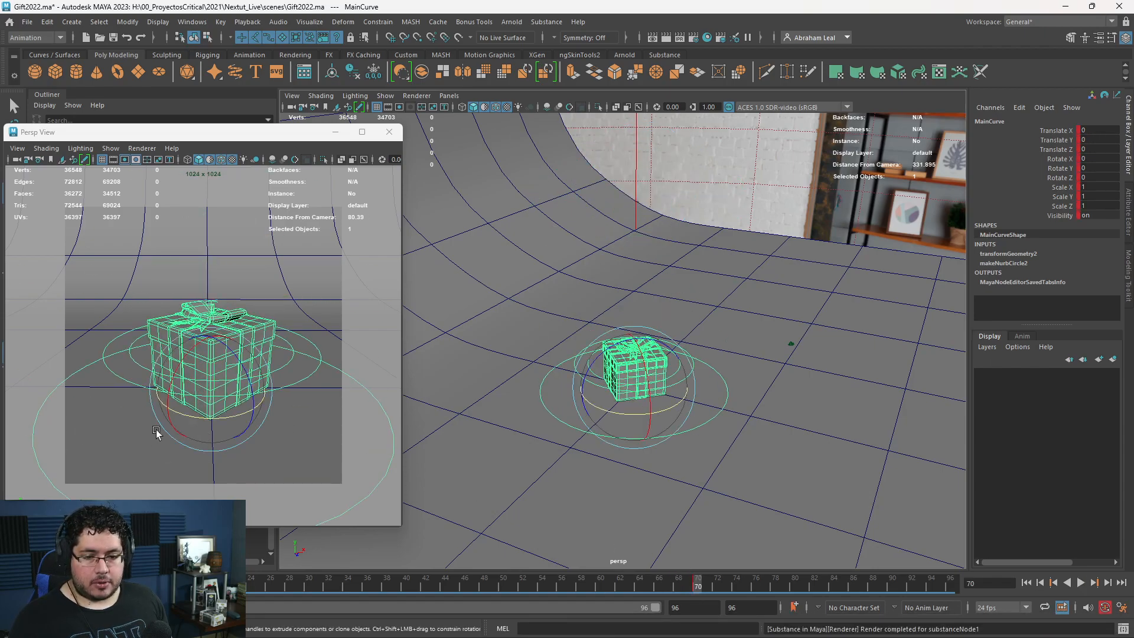
{"action": "left_click_drag", "start_coordinate": [181, 409], "coordinate": [220, 416]}
{"action": "key", "text": "alt+v"}
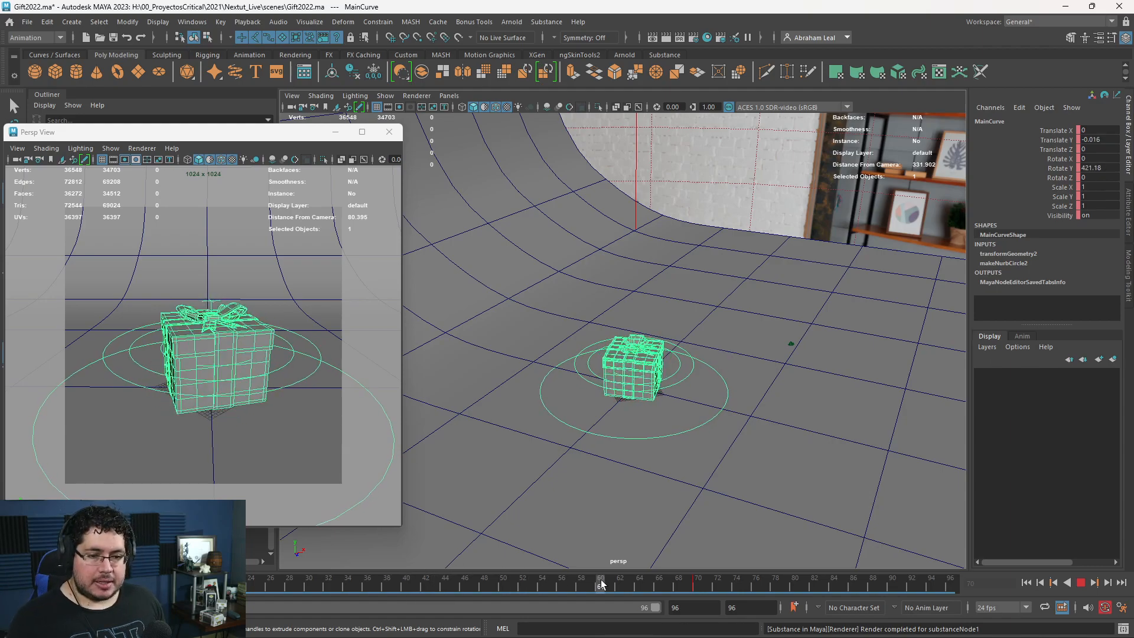
{"action": "left_click", "coordinate": [695, 583]}
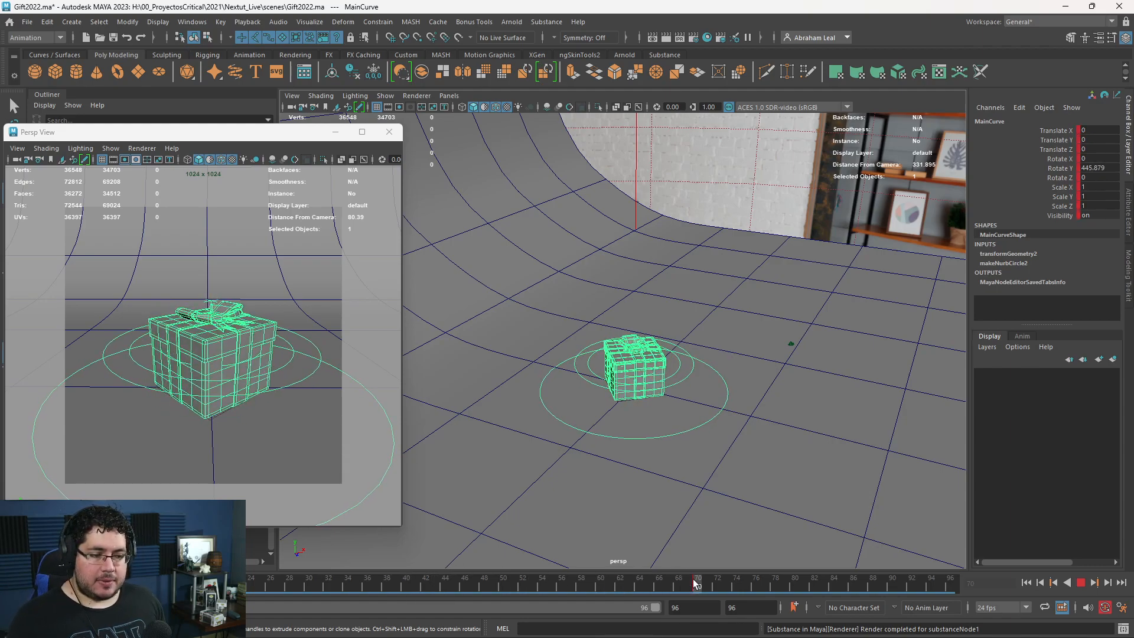
- Select camera1 from the floating camera view and key its current framing at frame 70
{"action": "left_click", "coordinate": [140, 134]}
{"action": "left_click", "coordinate": [16, 159]}
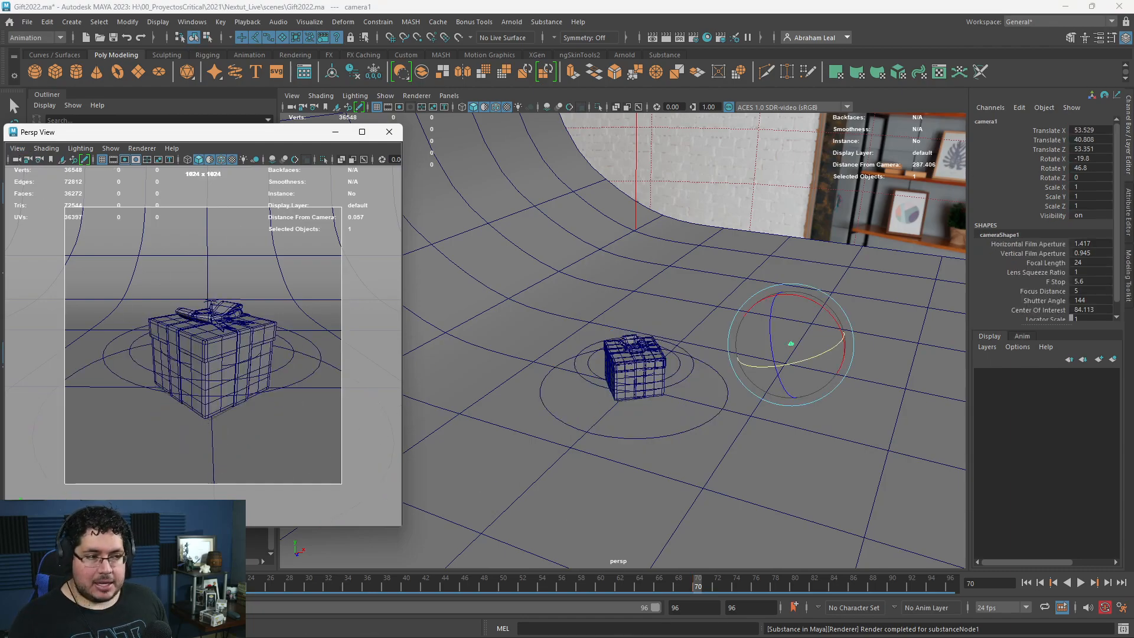
{"action": "key", "text": "s"}
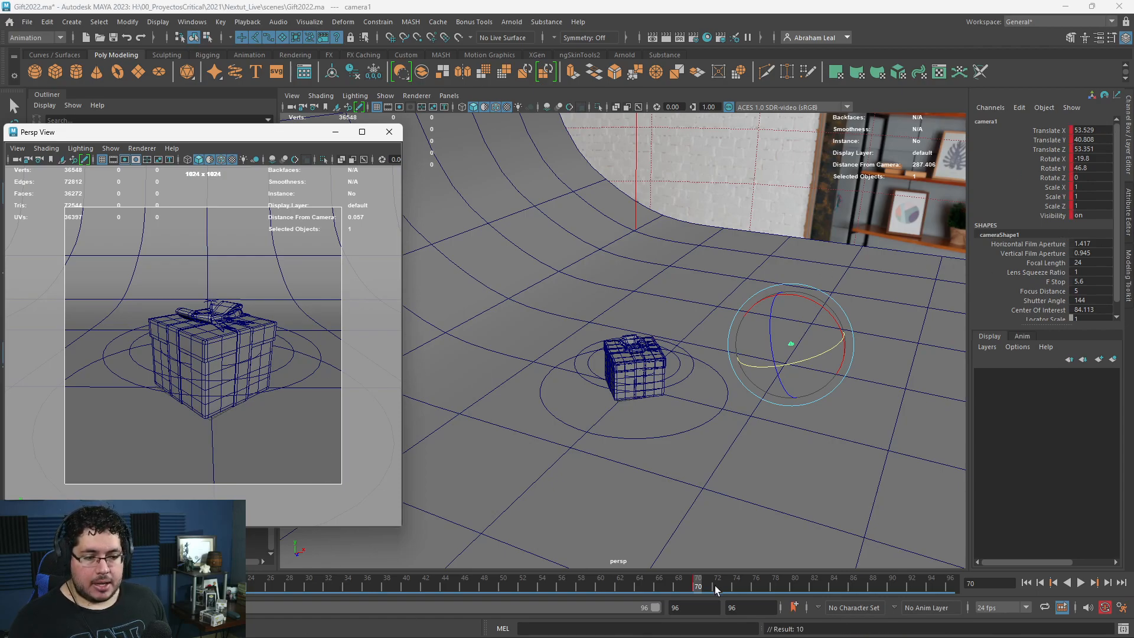
- At frame 80, dolly camera1 into the box to a Translate of about 8.2, 18.4, 10.8
{"action": "left_click_drag", "start_coordinate": [710, 582], "coordinate": [792, 585]}
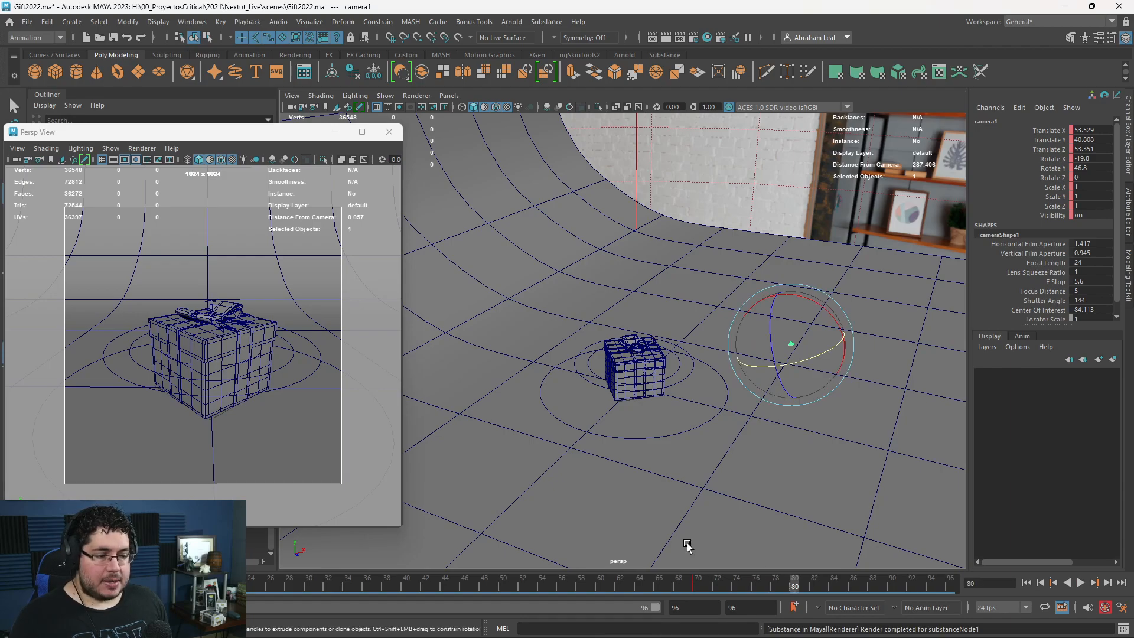
{"action": "right_click_drag", "start_coordinate": [234, 359], "coordinate": [509, 482], "text": "alt"}
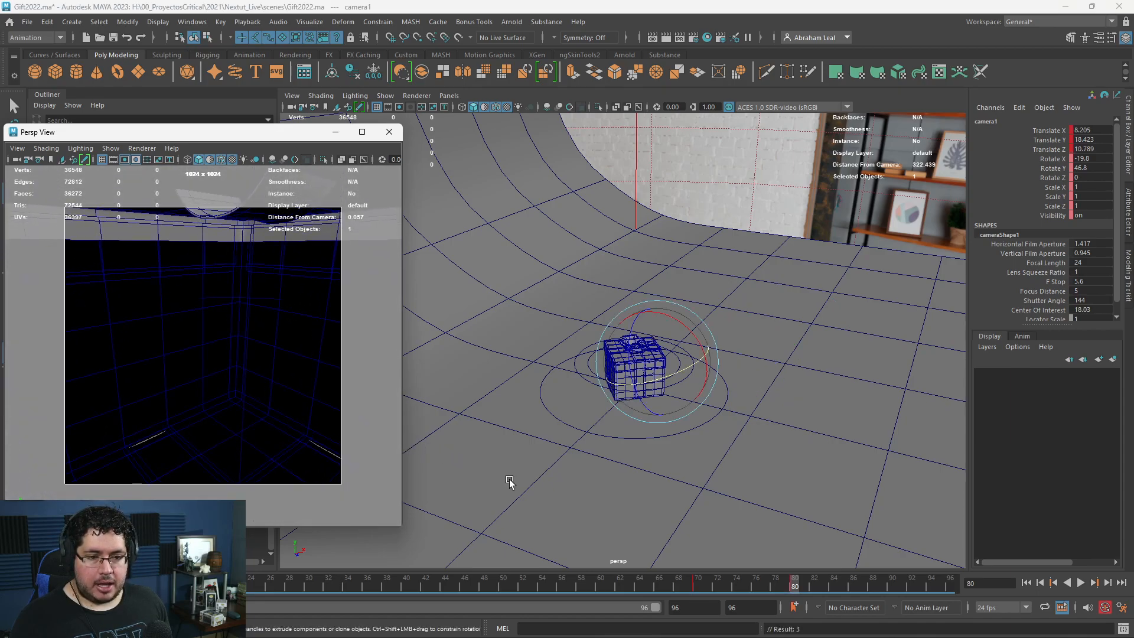
{"action": "left_click_drag", "start_coordinate": [793, 584], "coordinate": [739, 581]}
- Set the time slider's playback speed to 24 fps x 1, save the preferences and play the animation
{"action": "left_click", "coordinate": [1121, 607]}
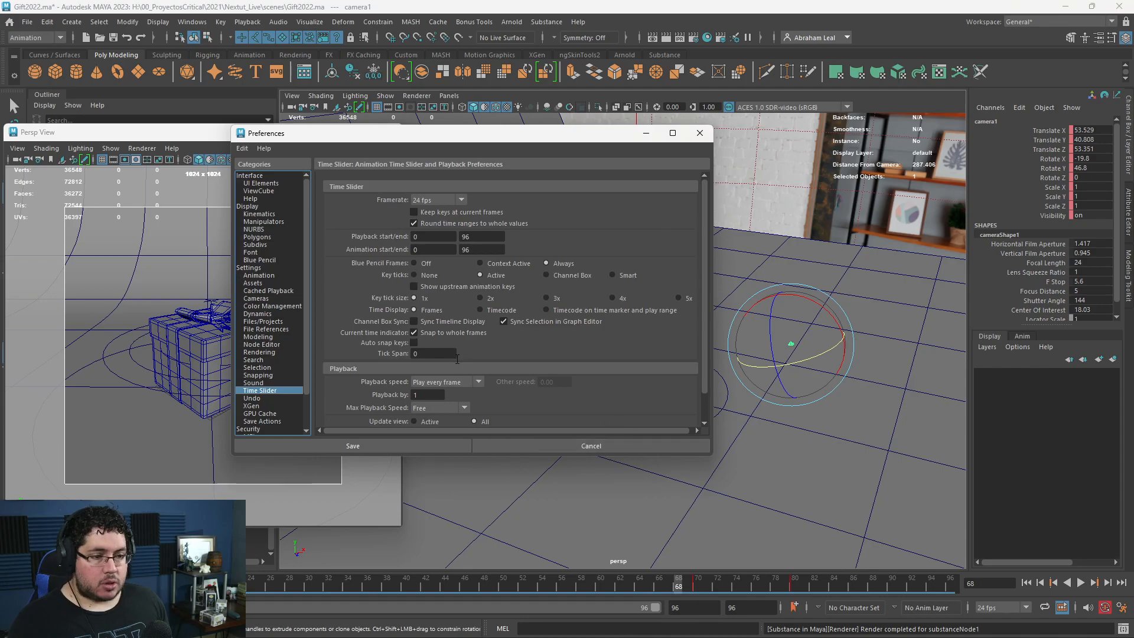
{"action": "scroll", "coordinate": [427, 356], "scroll_direction": "down", "scroll_amount": 2}
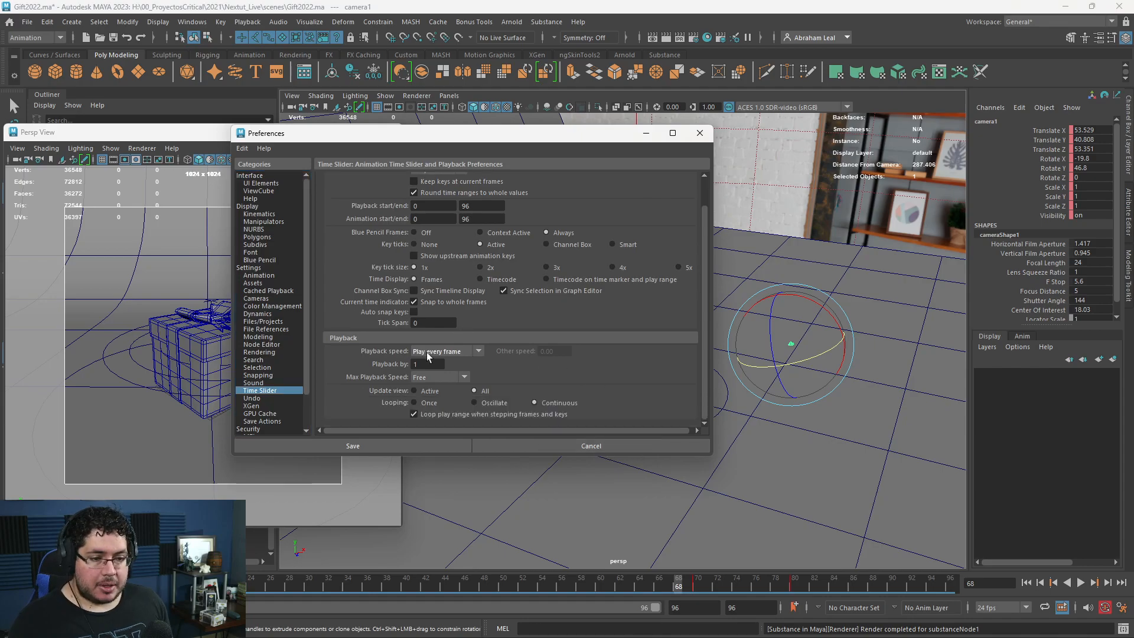
{"action": "left_click", "coordinate": [441, 351]}
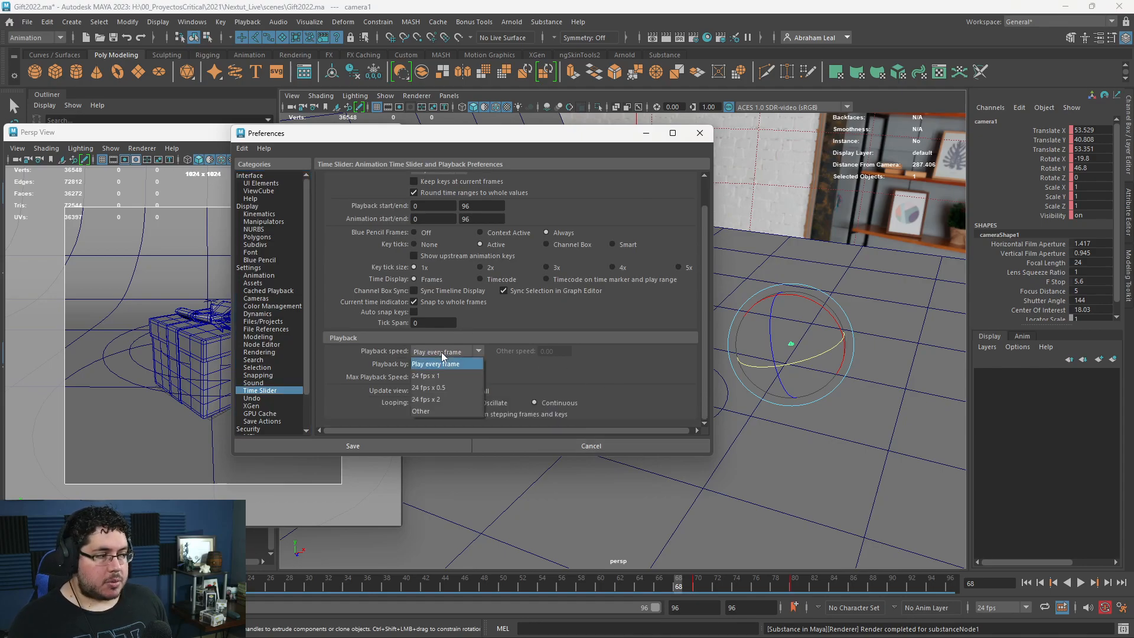
{"action": "left_click", "coordinate": [437, 378]}
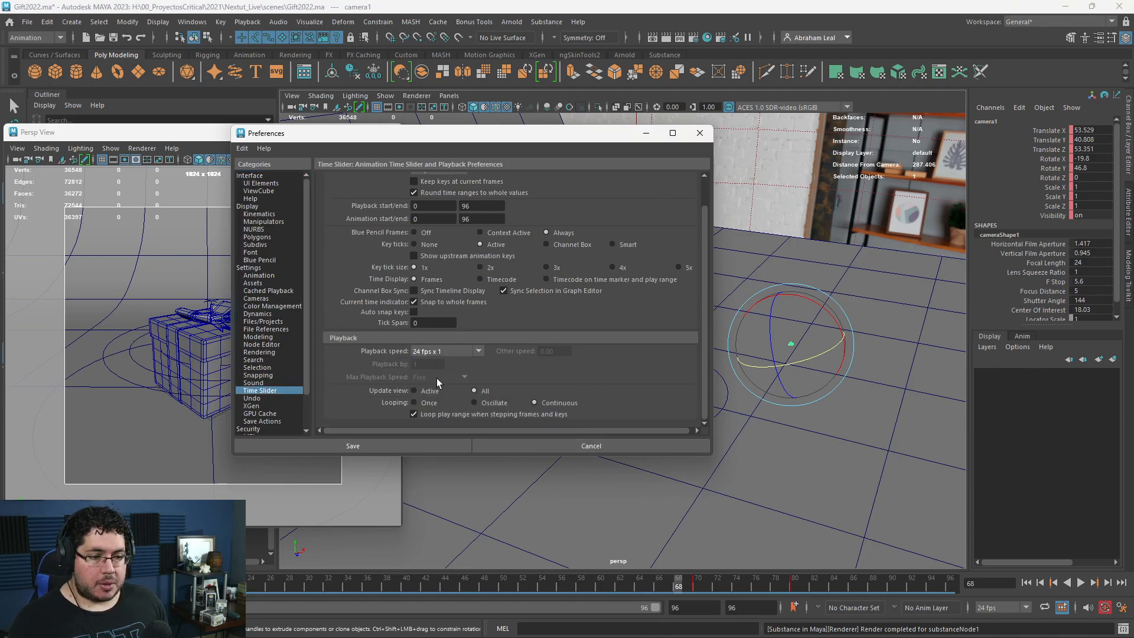
{"action": "left_click", "coordinate": [423, 445]}
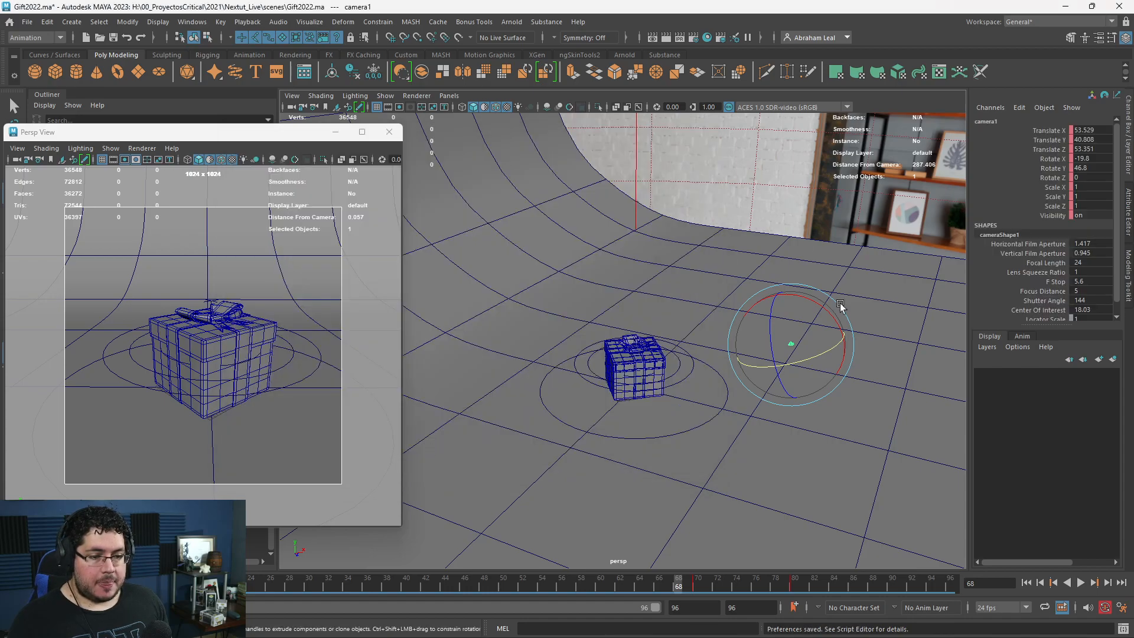
{"action": "left_click", "coordinate": [1080, 582]}
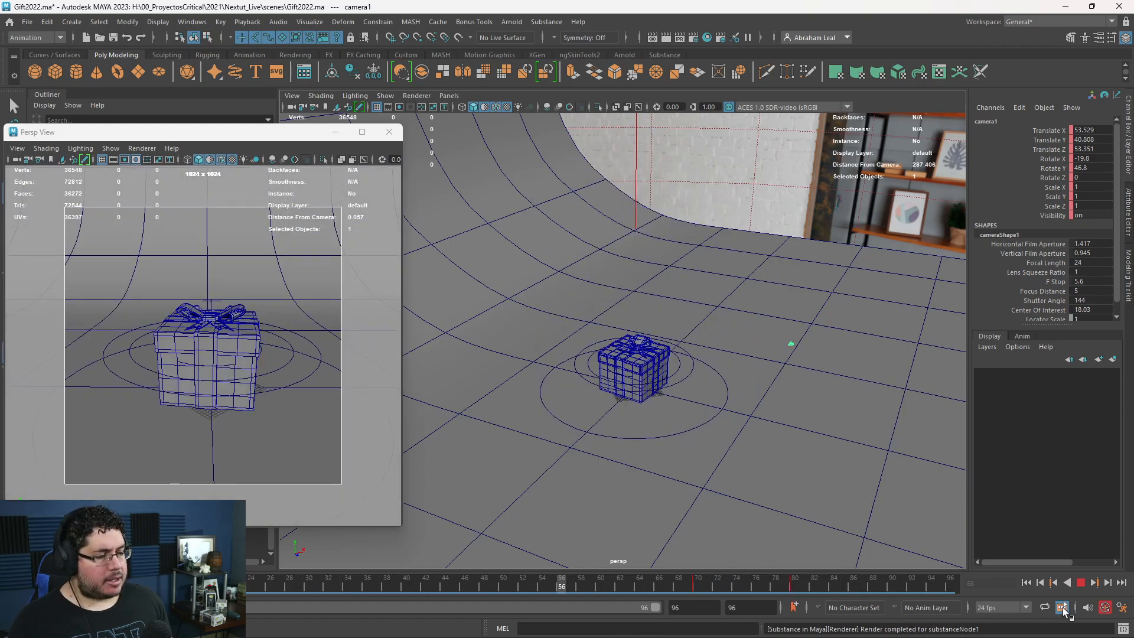
{"action": "left_click", "coordinate": [1080, 582]}
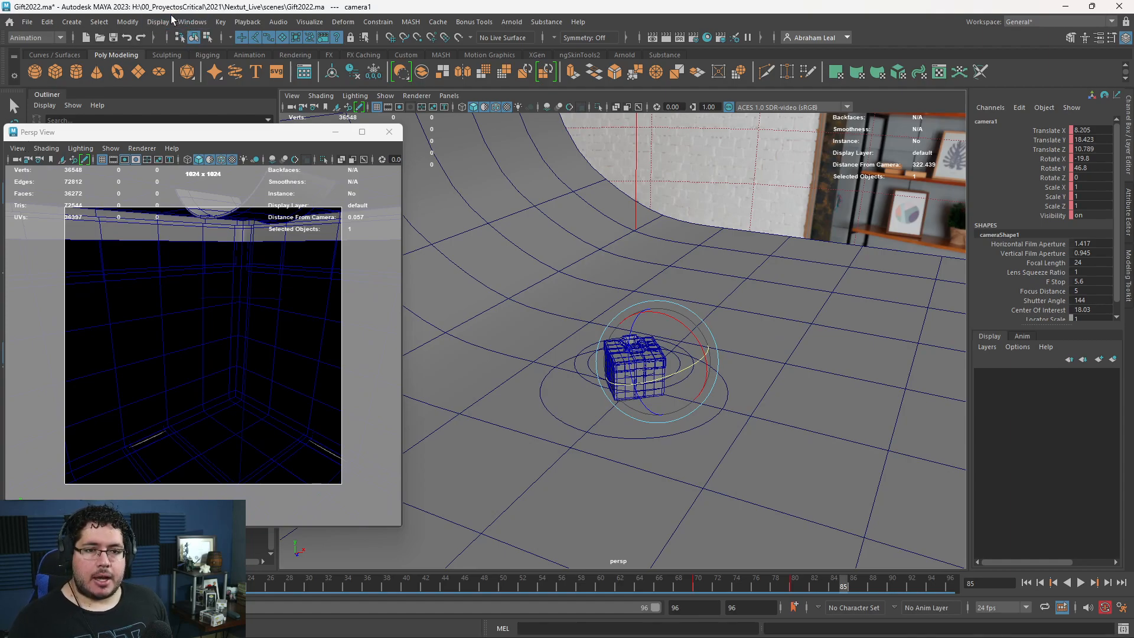
- Turn on the Frame Rate heads-up display and play the animation to check its playback rate
{"action": "left_click", "coordinate": [158, 24]}
{"action": "mouse_move", "coordinate": [198, 69]}
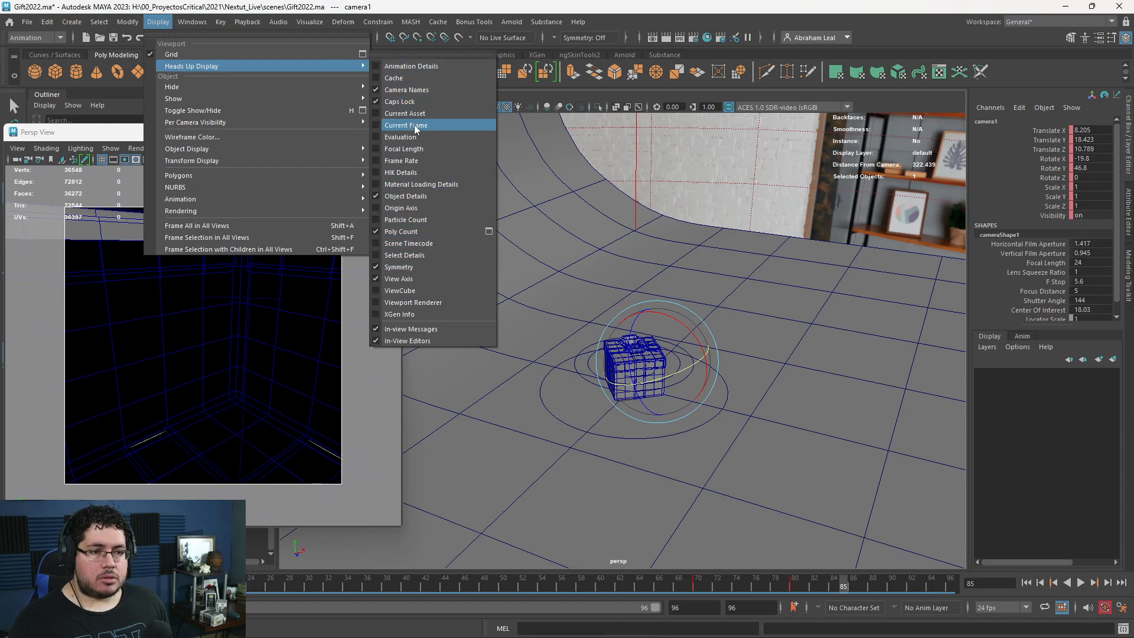
{"action": "left_click", "coordinate": [415, 161]}
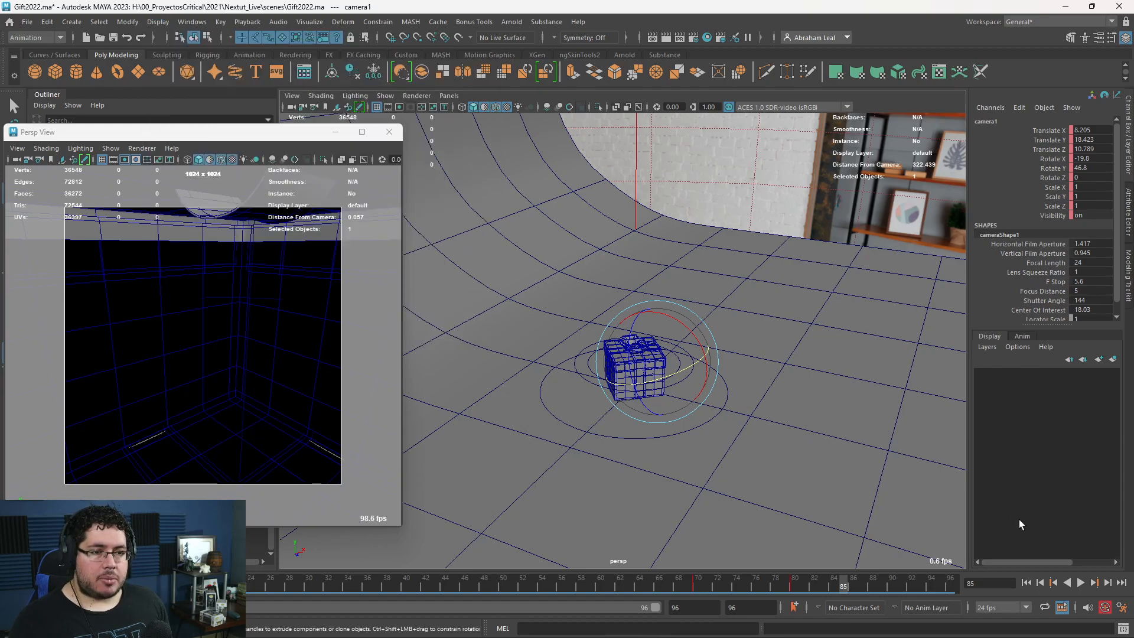
{"action": "left_click", "coordinate": [1079, 582]}
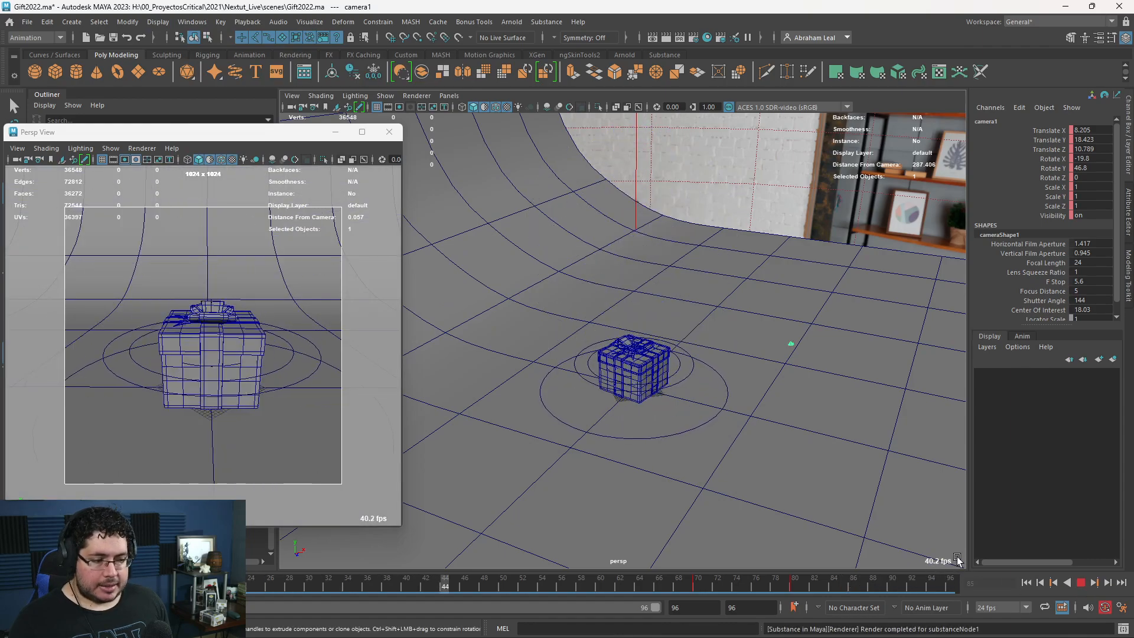
{"action": "left_click", "coordinate": [1080, 582]}
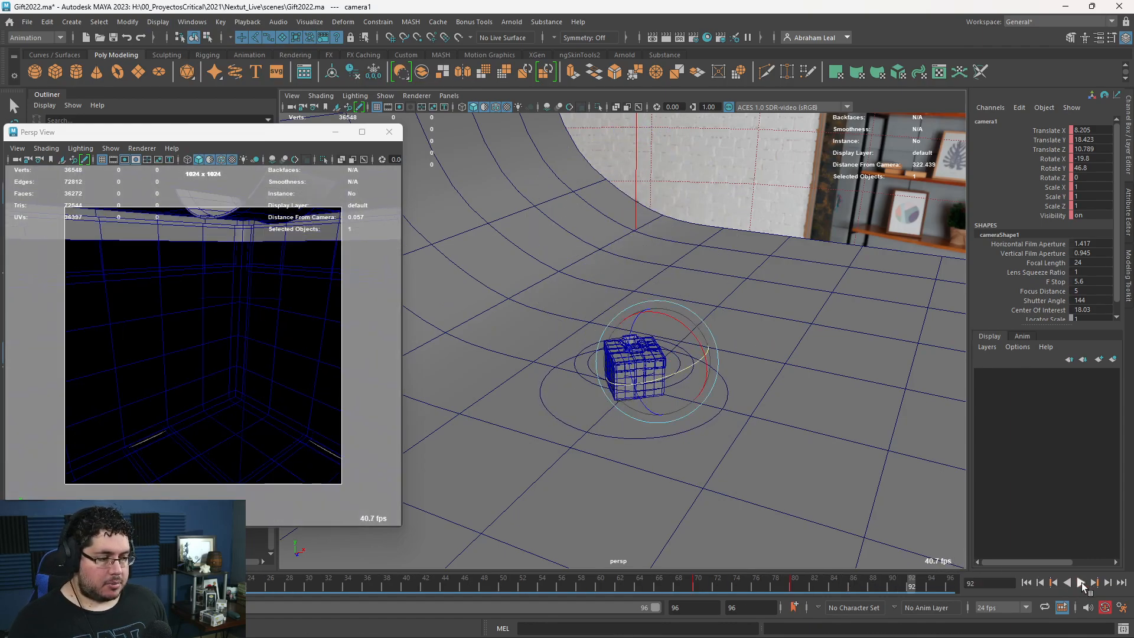
- Set the playback speed to Play every frame with a maximum of 24 fps x 1, save, and play the animation
{"action": "left_click", "coordinate": [1121, 607]}
{"action": "scroll", "coordinate": [395, 384], "scroll_direction": "down", "scroll_amount": 2}
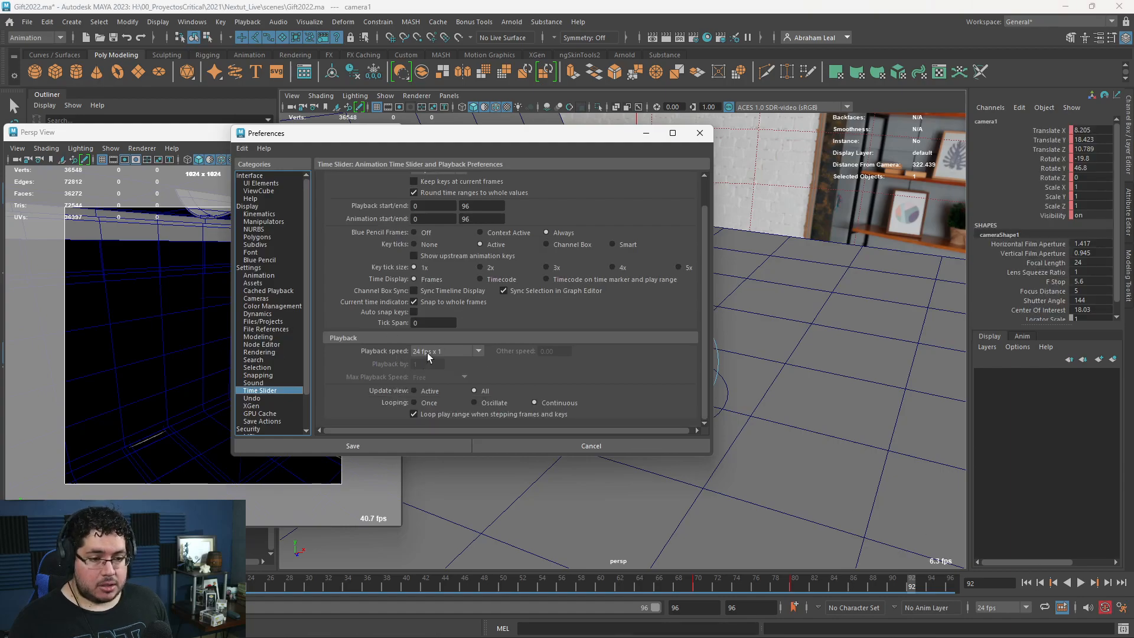
{"action": "left_click", "coordinate": [445, 351]}
{"action": "left_click", "coordinate": [440, 361]}
{"action": "left_click", "coordinate": [433, 378]}
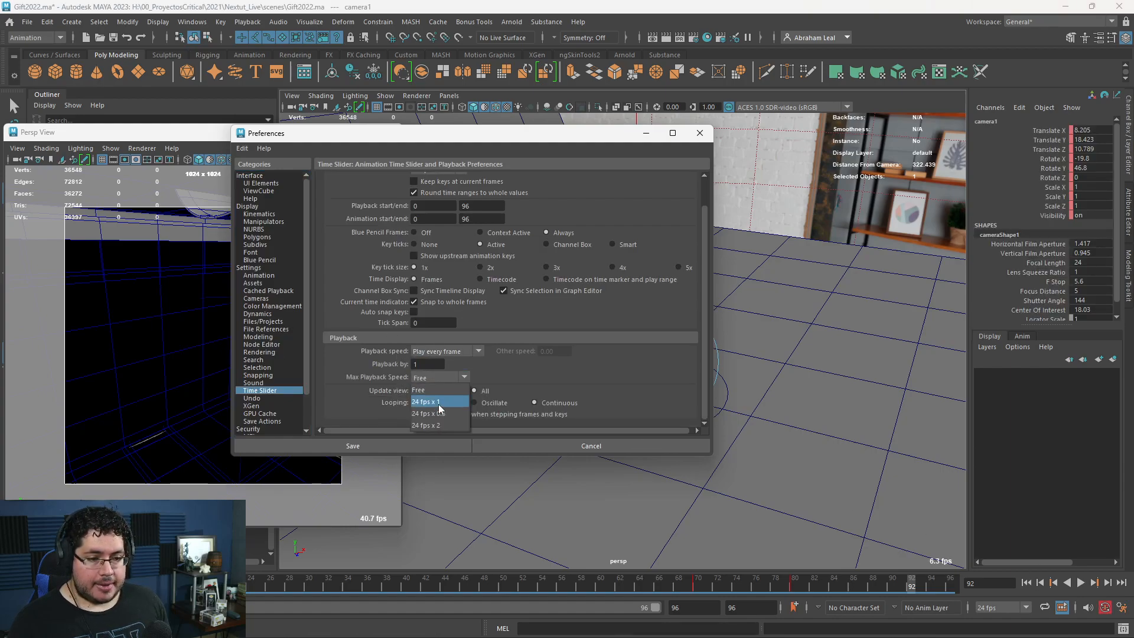
{"action": "left_click", "coordinate": [440, 402]}
{"action": "left_click", "coordinate": [426, 444]}
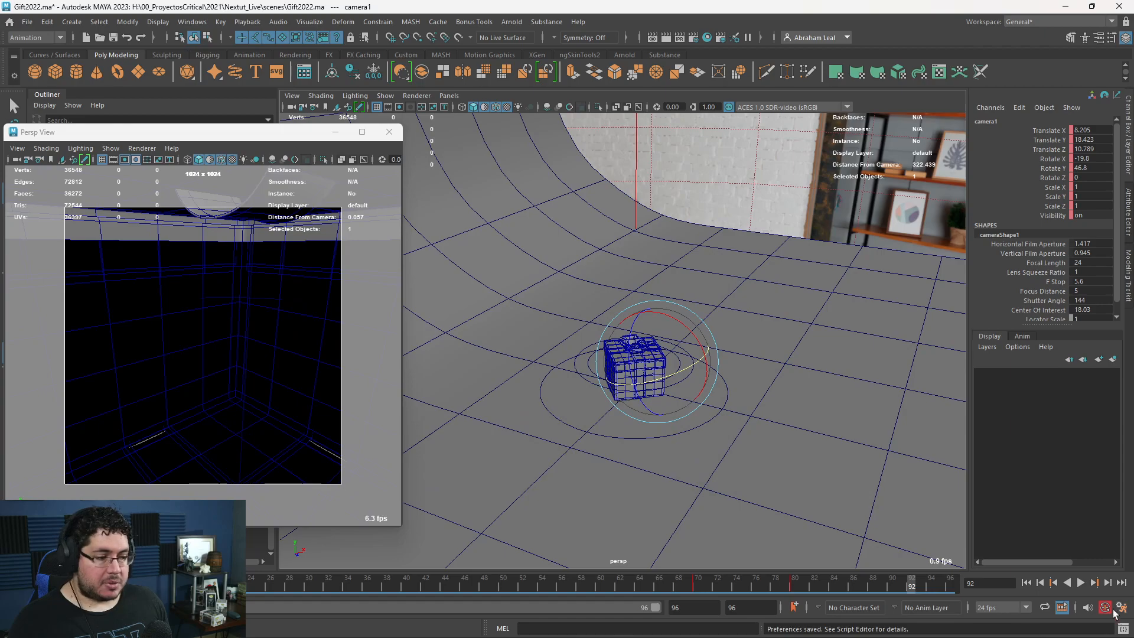
{"action": "left_click", "coordinate": [1080, 583]}
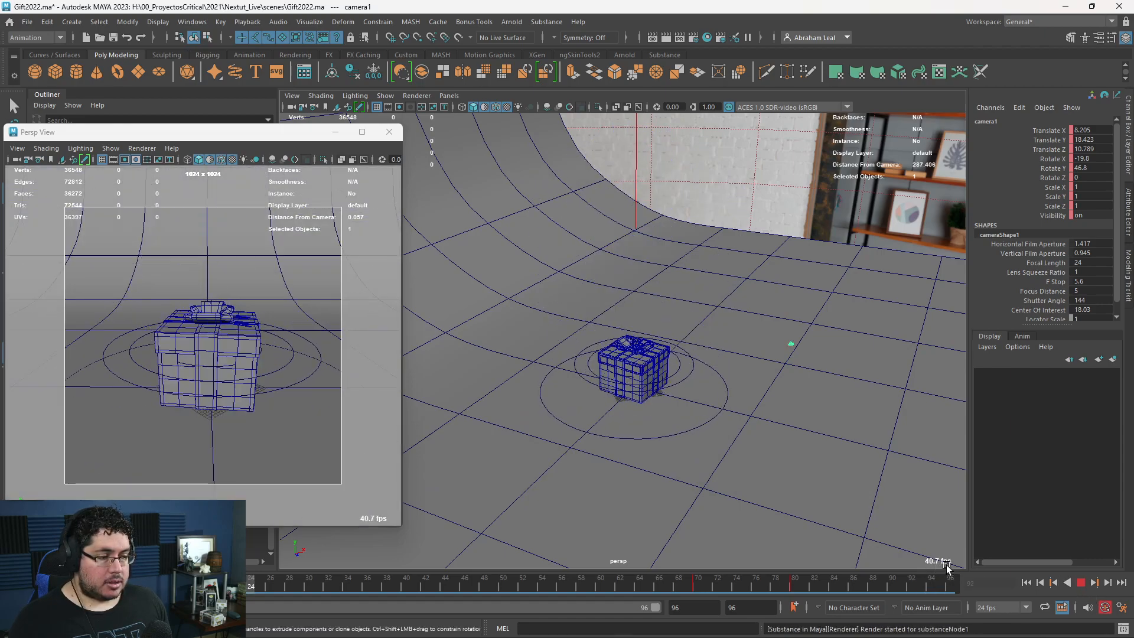
{"action": "left_click", "coordinate": [944, 561]}
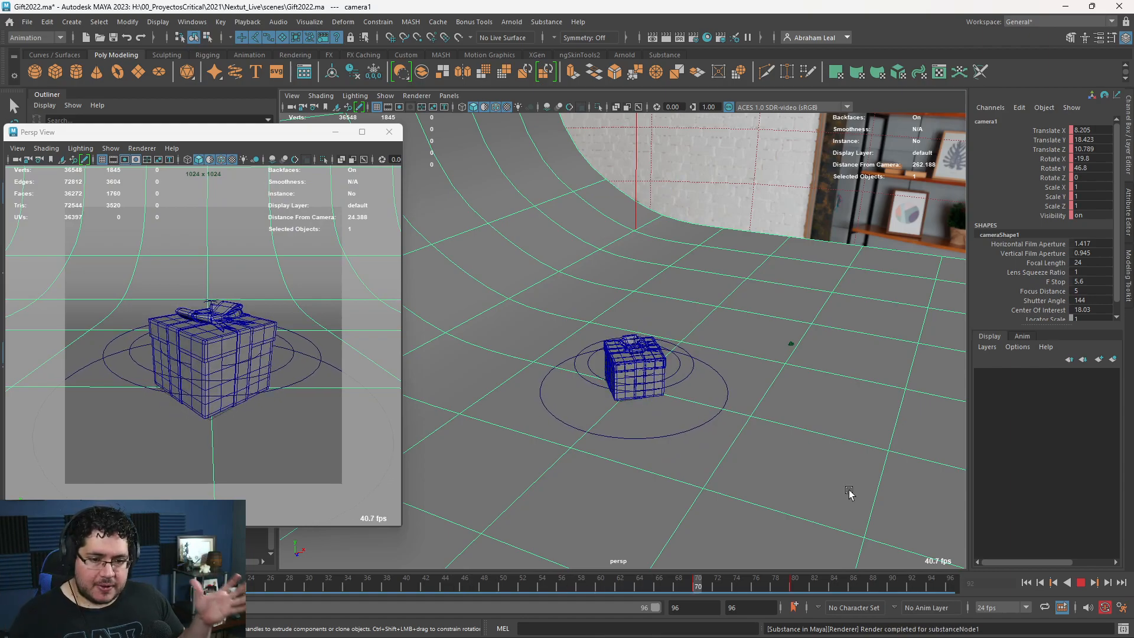
{"action": "left_click", "coordinate": [1081, 583]}
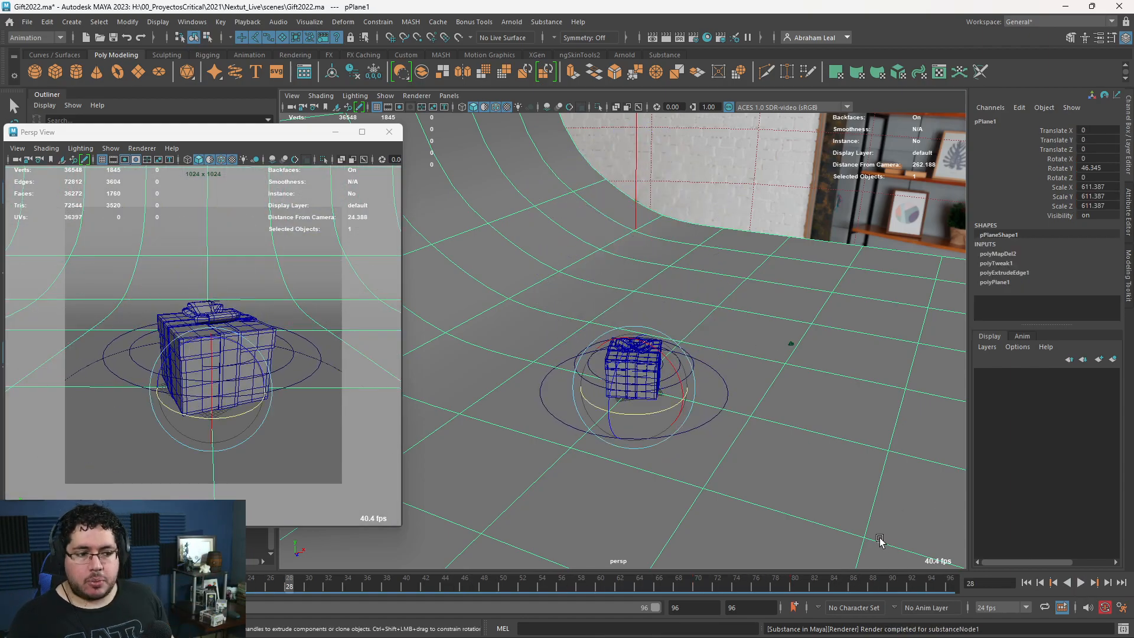
- Move camera1's two dolly keys 10 frames earlier to frames 60 and 70, and return to frame 0
{"action": "left_click", "coordinate": [89, 364]}
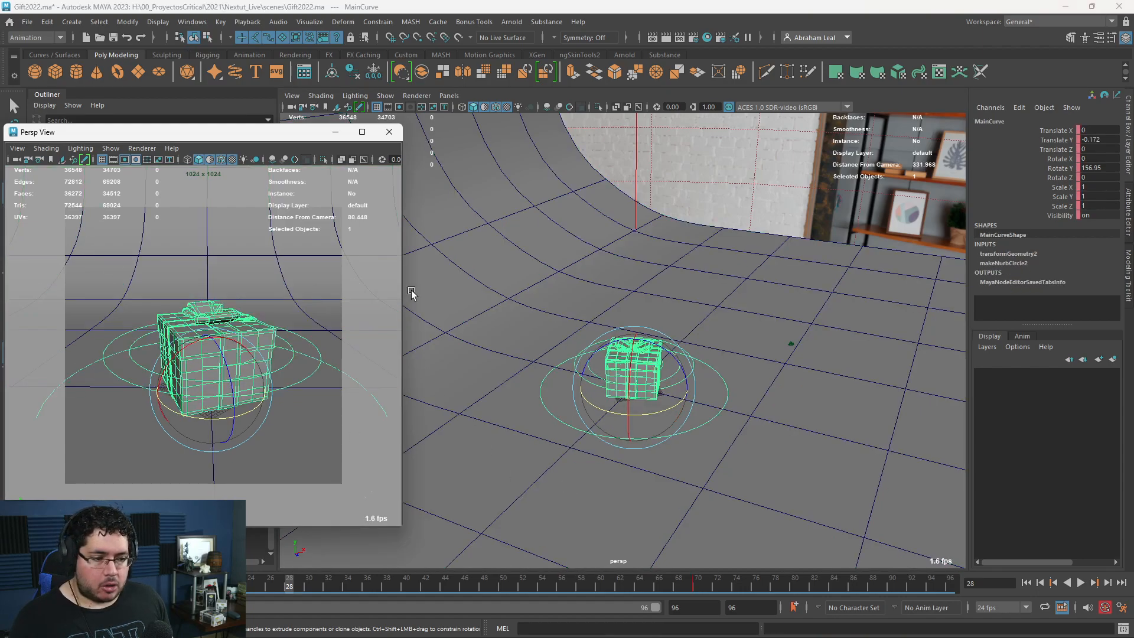
{"action": "left_click", "coordinate": [17, 159]}
{"action": "left_click_drag", "start_coordinate": [811, 586], "coordinate": [640, 585], "text": "shift"}
{"action": "left_click_drag", "start_coordinate": [527, 581], "coordinate": [713, 586]}
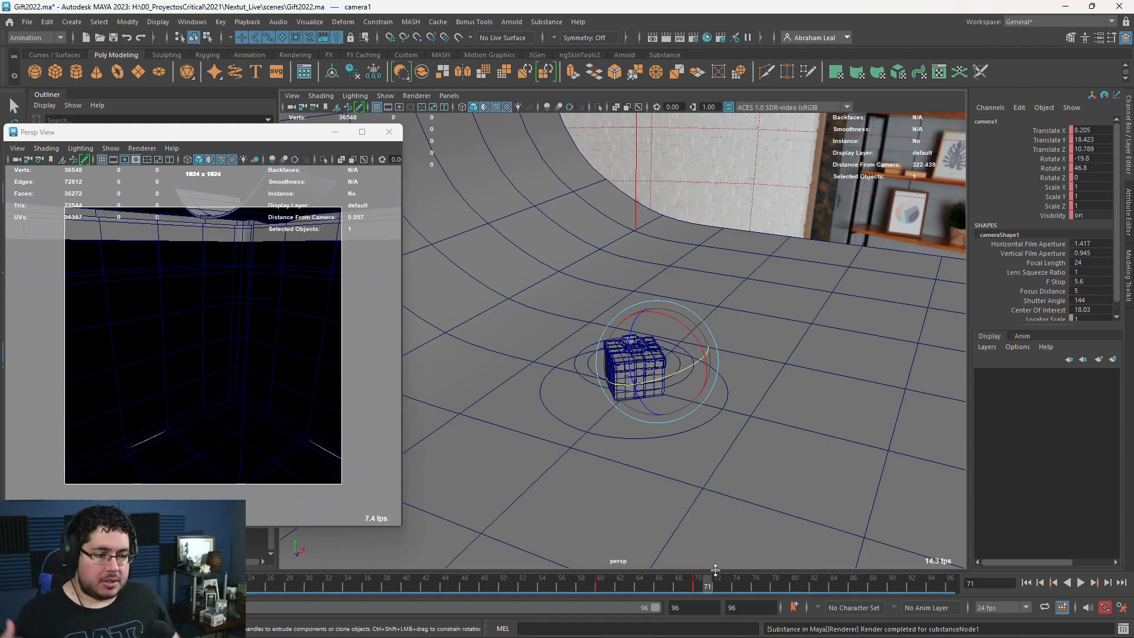
{"action": "left_click", "coordinate": [1026, 582]}
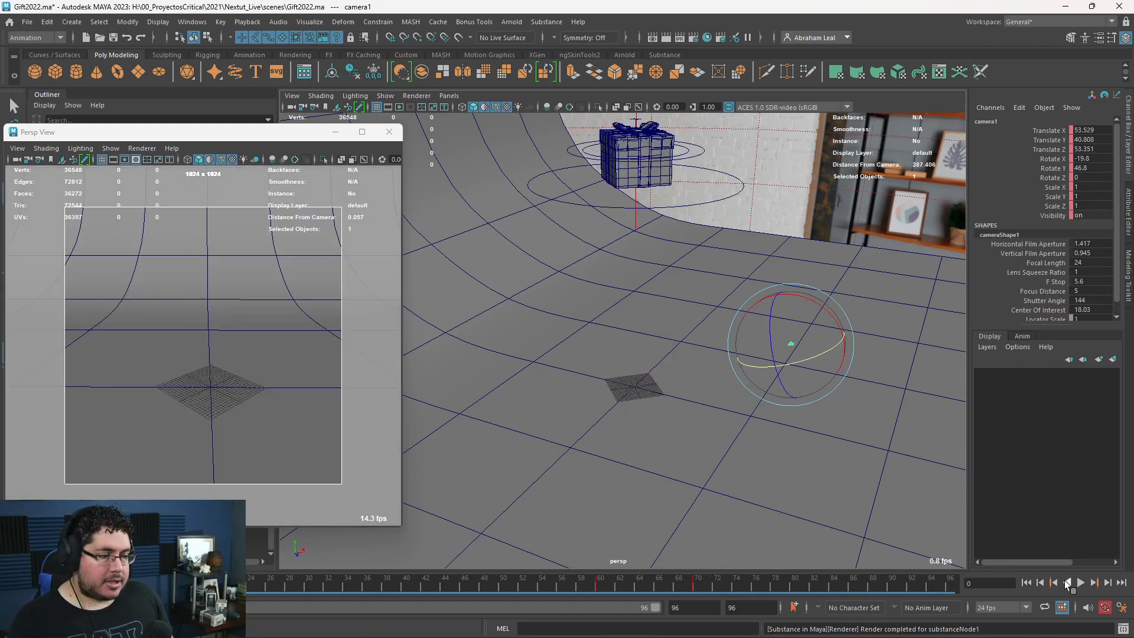
- Play the animation twice from frame 0 to review the gift box's drop, and stop at frame 10
{"action": "left_click", "coordinate": [1081, 582]}
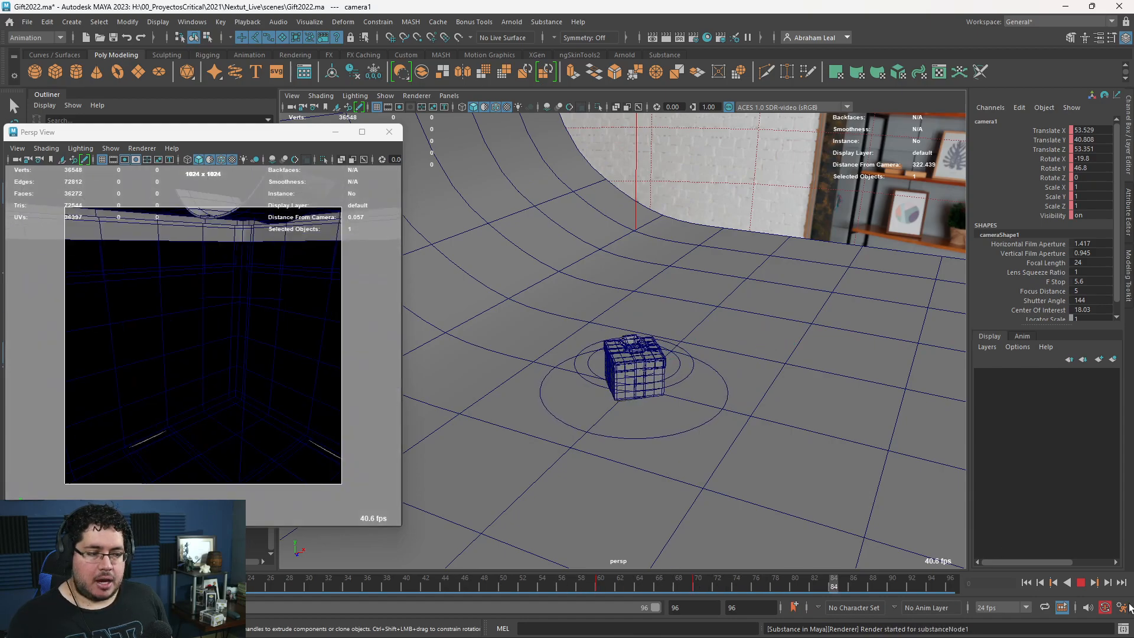
{"action": "left_click", "coordinate": [1080, 582]}
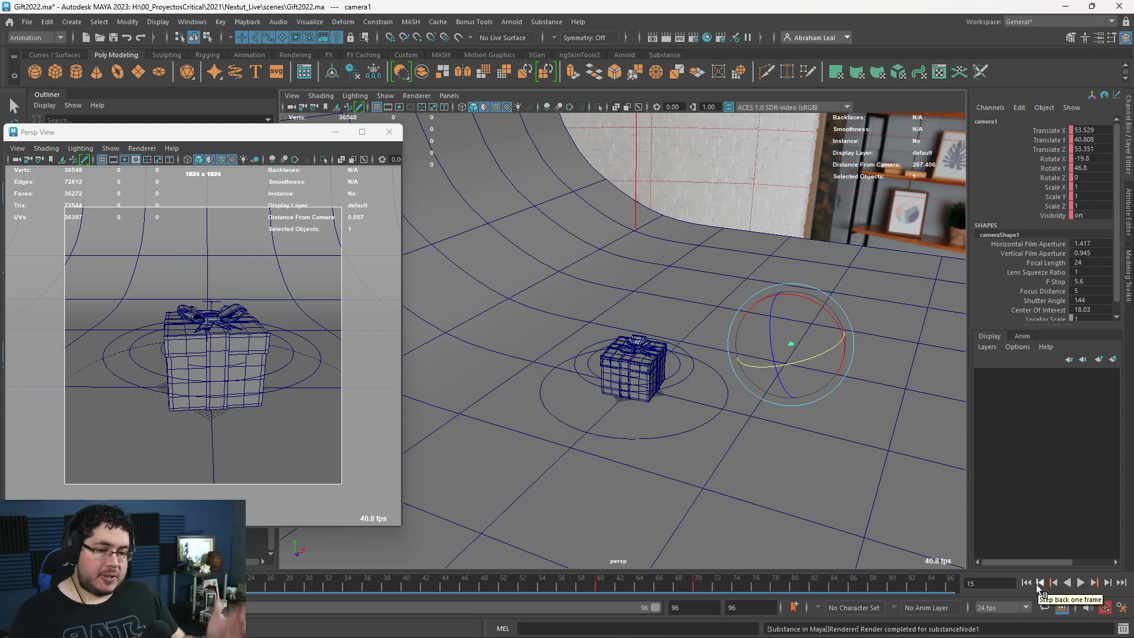
{"action": "left_click_drag", "start_coordinate": [156, 584], "coordinate": [11, 584]}
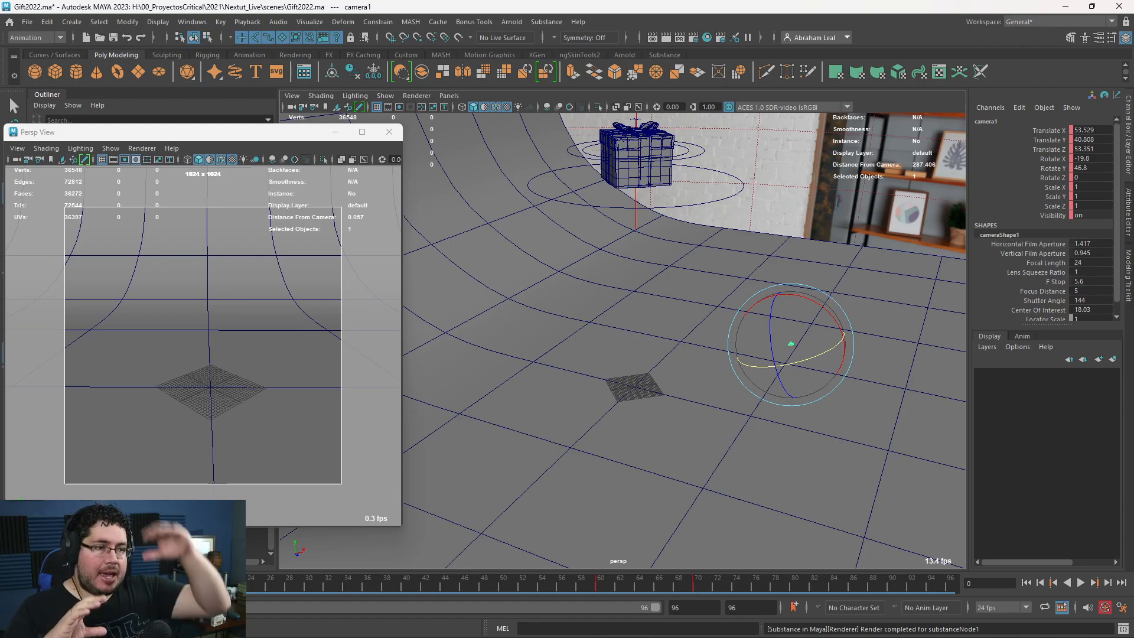
{"action": "key", "text": "alt+v"}
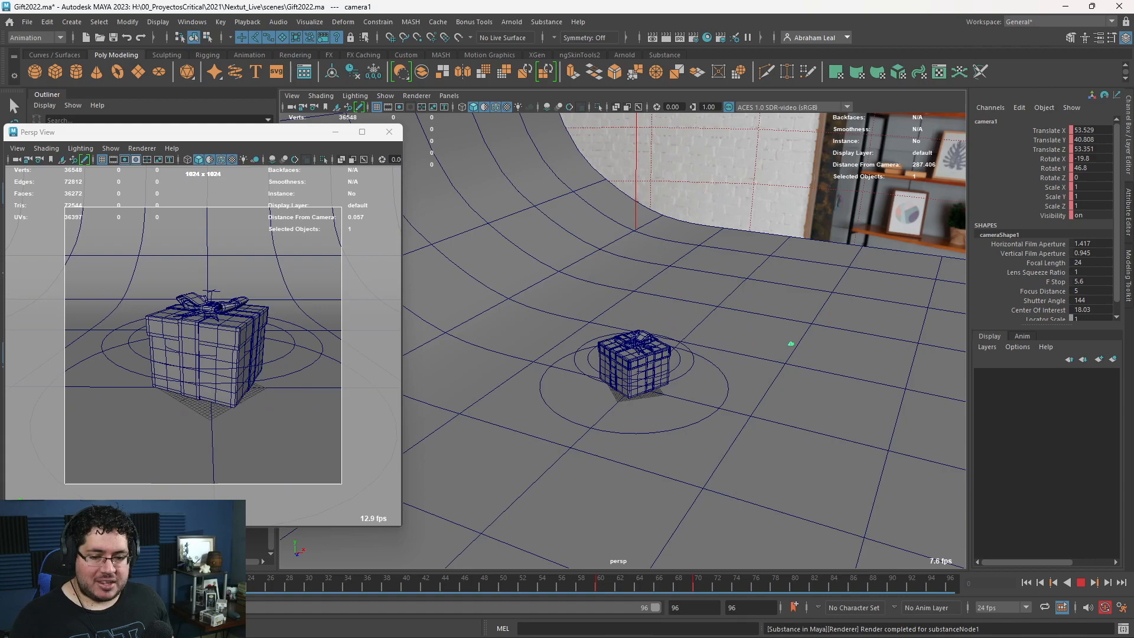
{"action": "key", "text": "alt+v"}
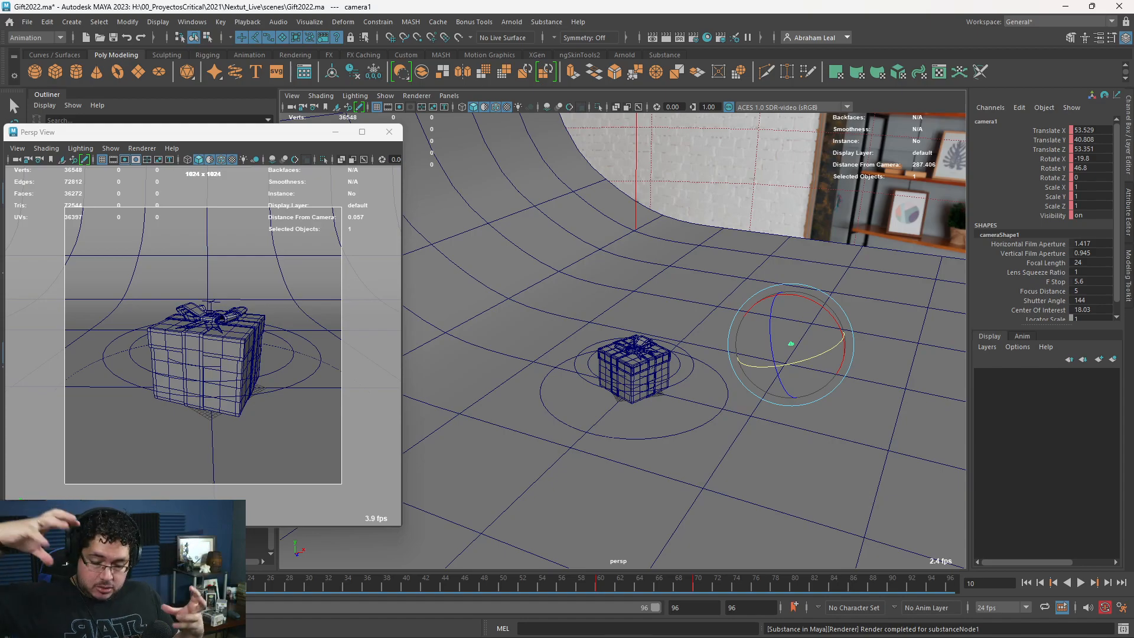
- Key SquashCtrl's Squash at 0 on frame 0, and set it to 1.2 at frame 10
{"action": "left_click", "coordinate": [576, 372]}
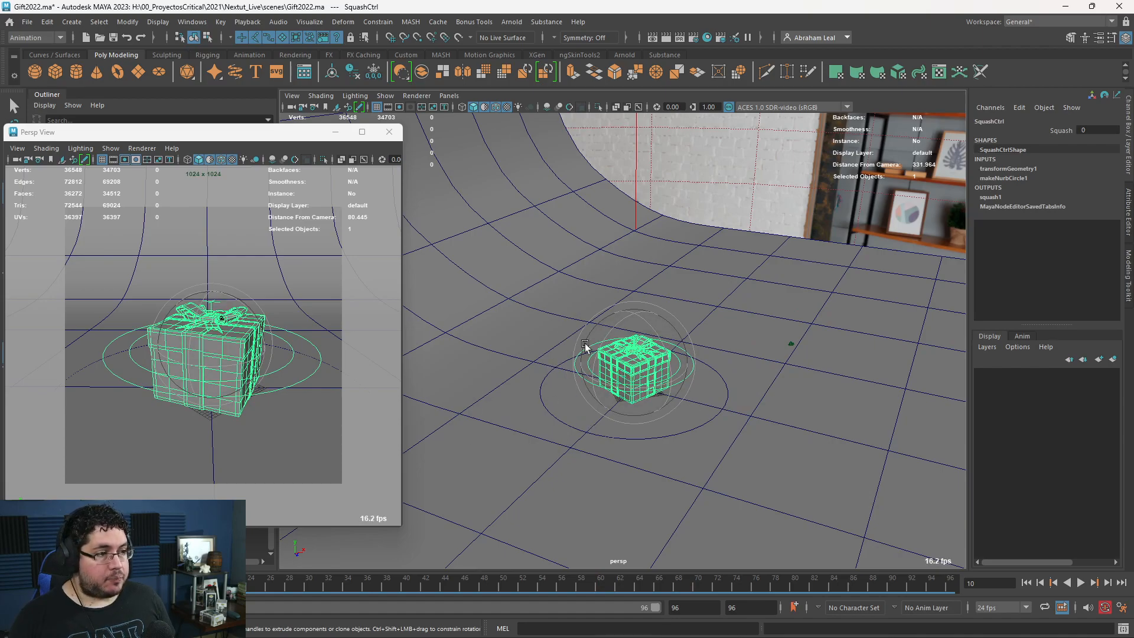
{"action": "left_click_drag", "start_coordinate": [113, 585], "coordinate": [15, 585]}
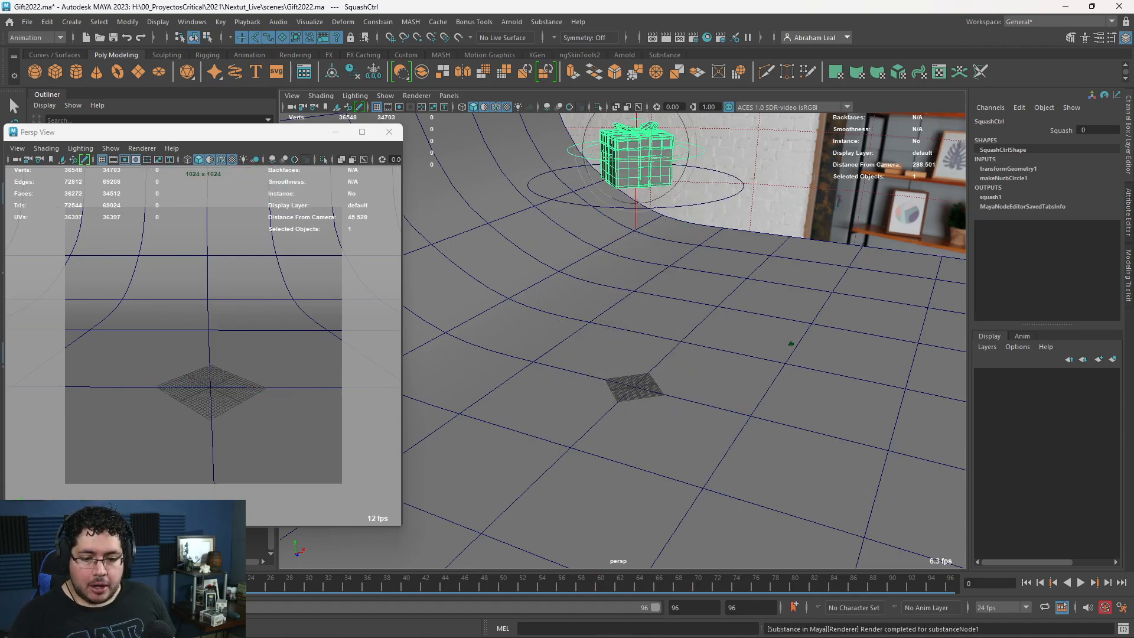
{"action": "key", "text": "s"}
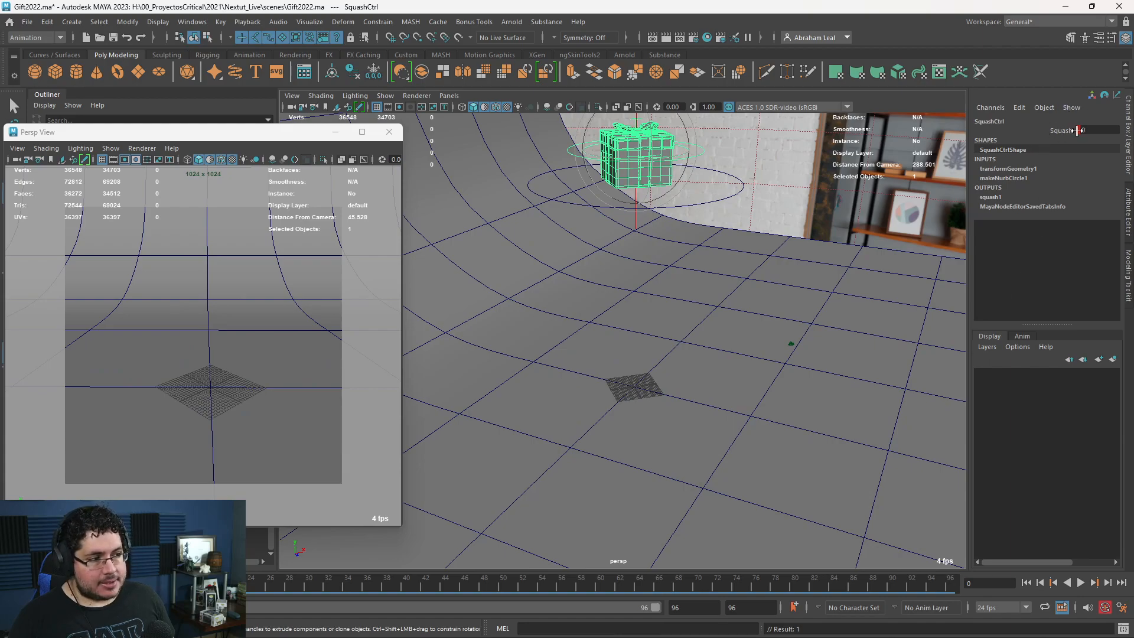
{"action": "left_click", "coordinate": [112, 585]}
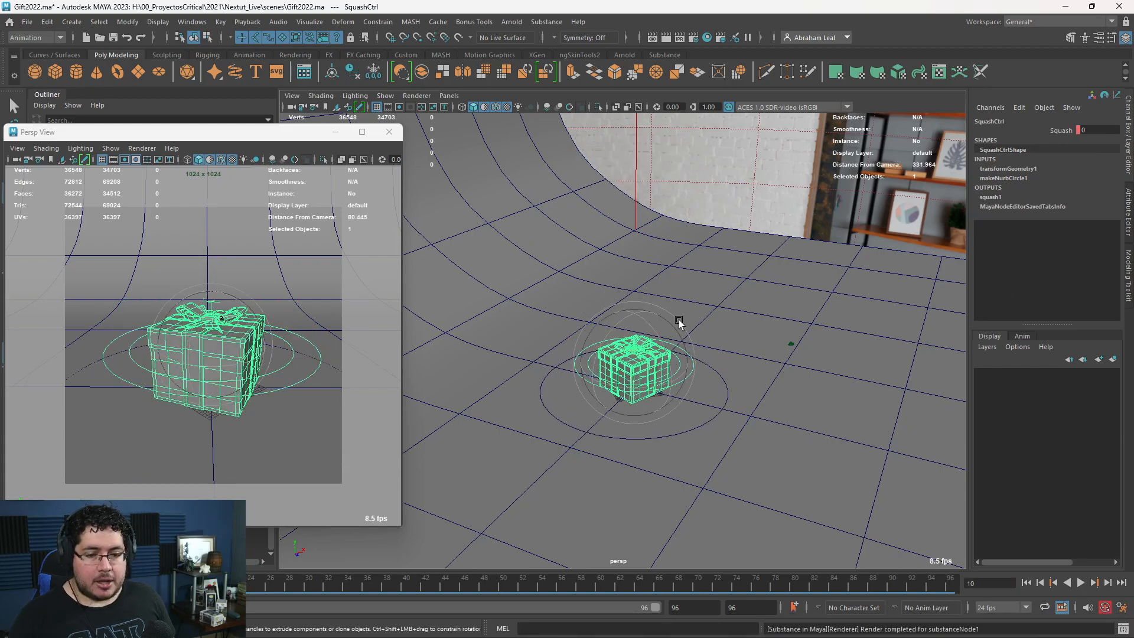
{"action": "left_click", "coordinate": [1056, 133]}
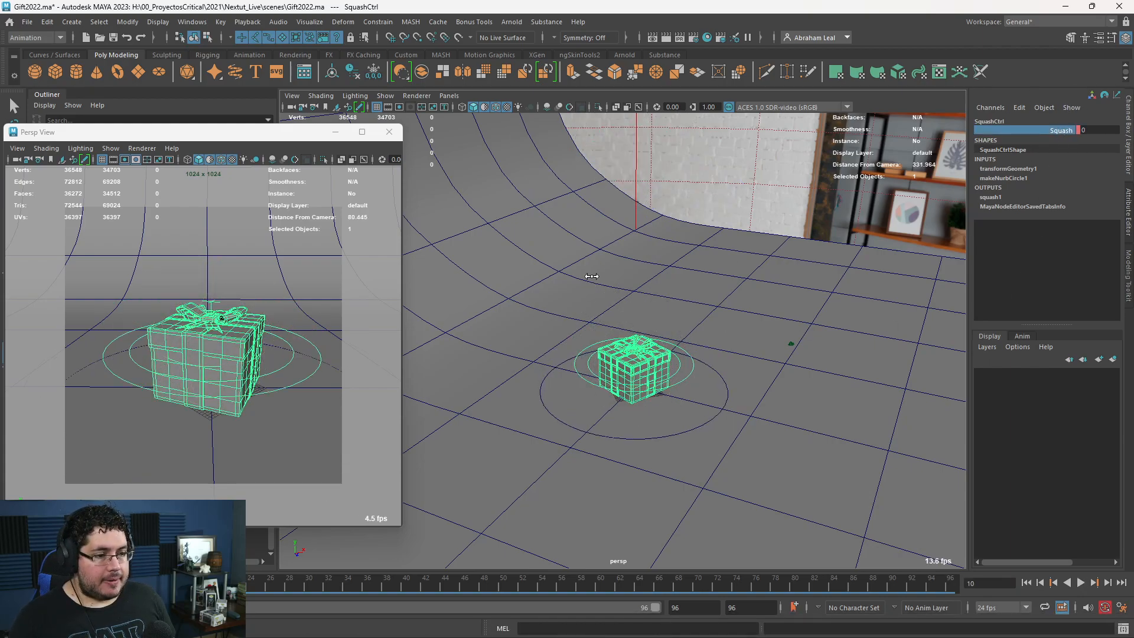
{"action": "middle_click_drag", "start_coordinate": [593, 278], "coordinate": [598, 278]}
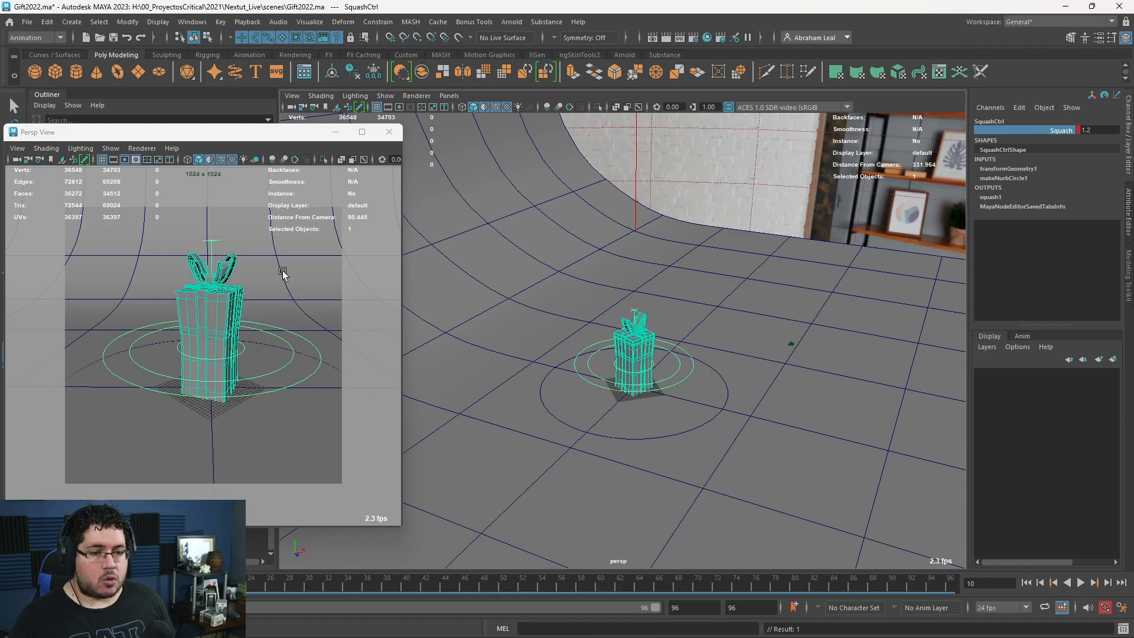
- Play the animation from the start to check the box's stretch during the drop, and stop at frame 10
{"action": "key", "text": "alt+v"}
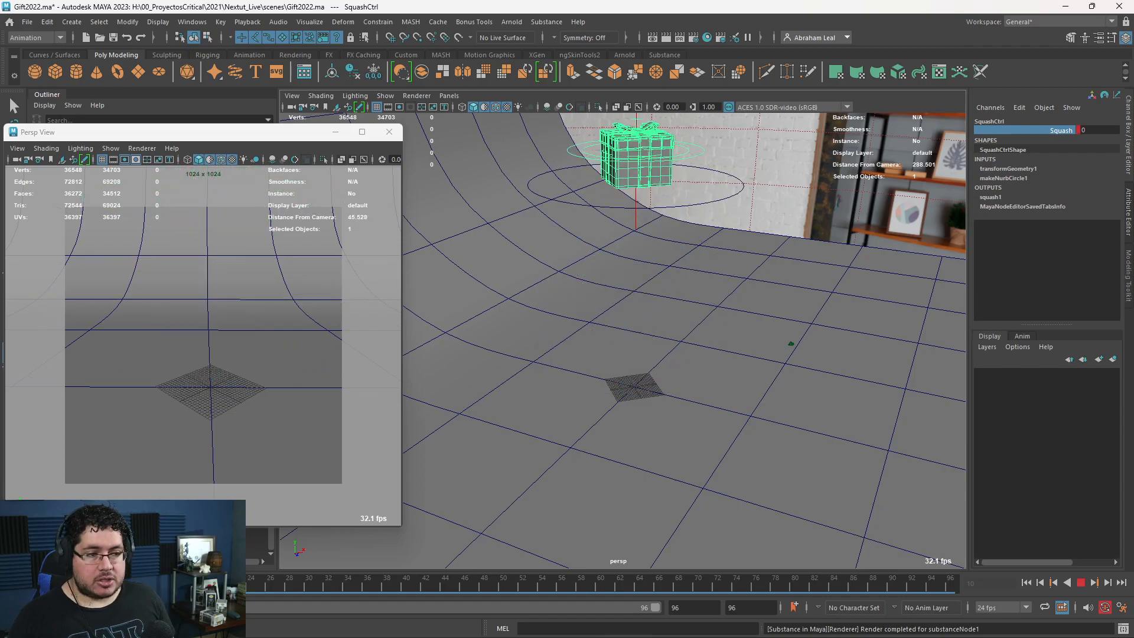
{"action": "key", "text": "alt+v"}
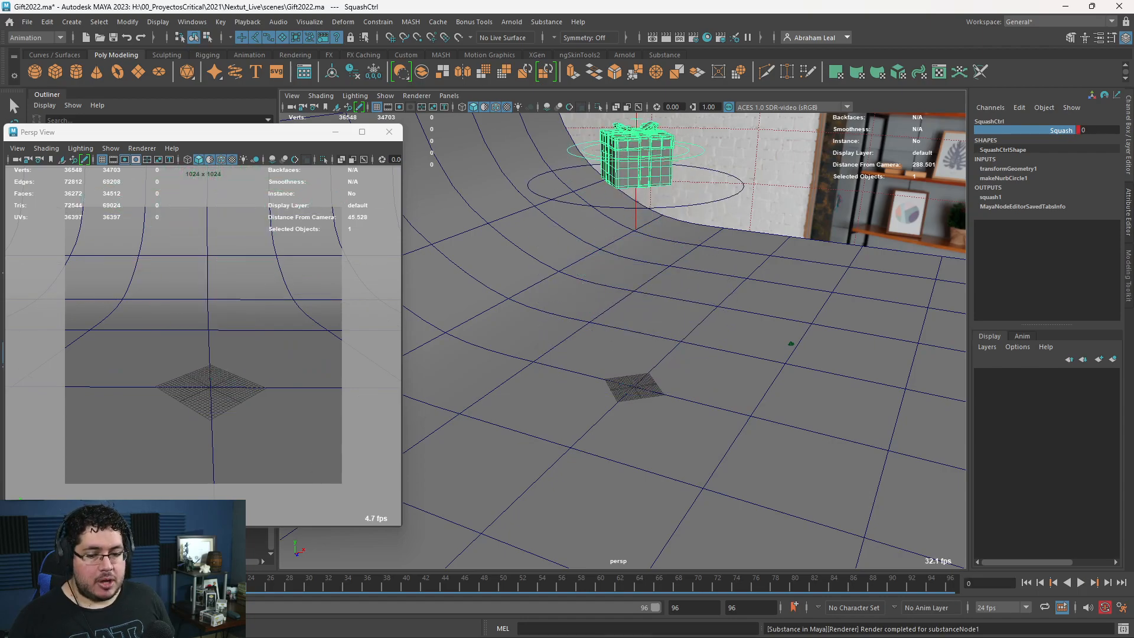
{"action": "key", "text": "alt+v"}
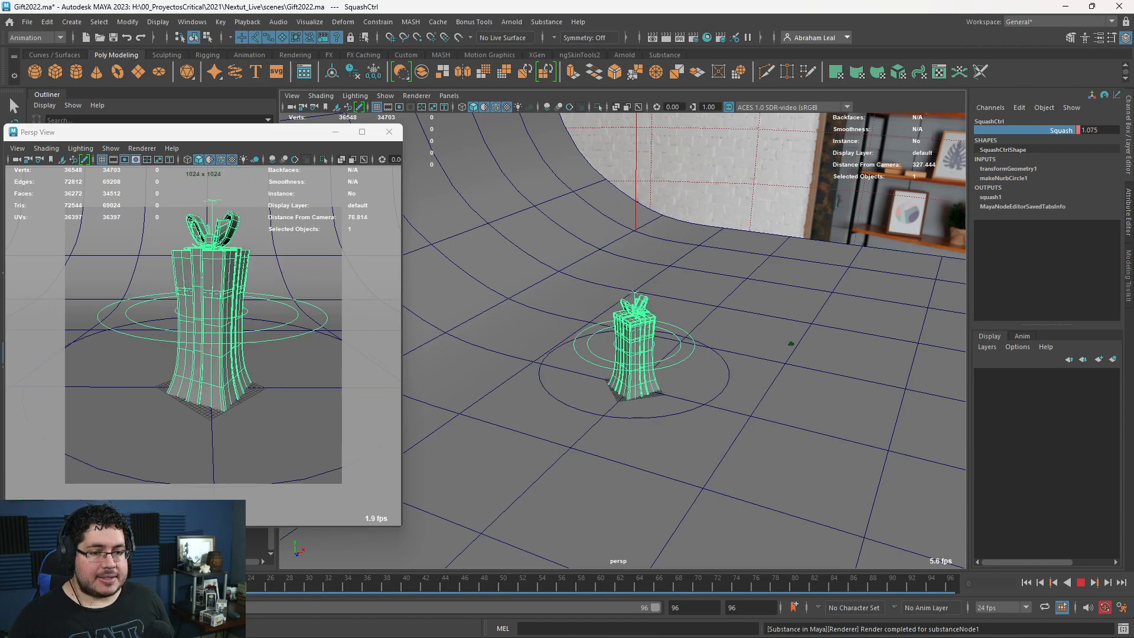
{"action": "key", "text": "alt+v"}
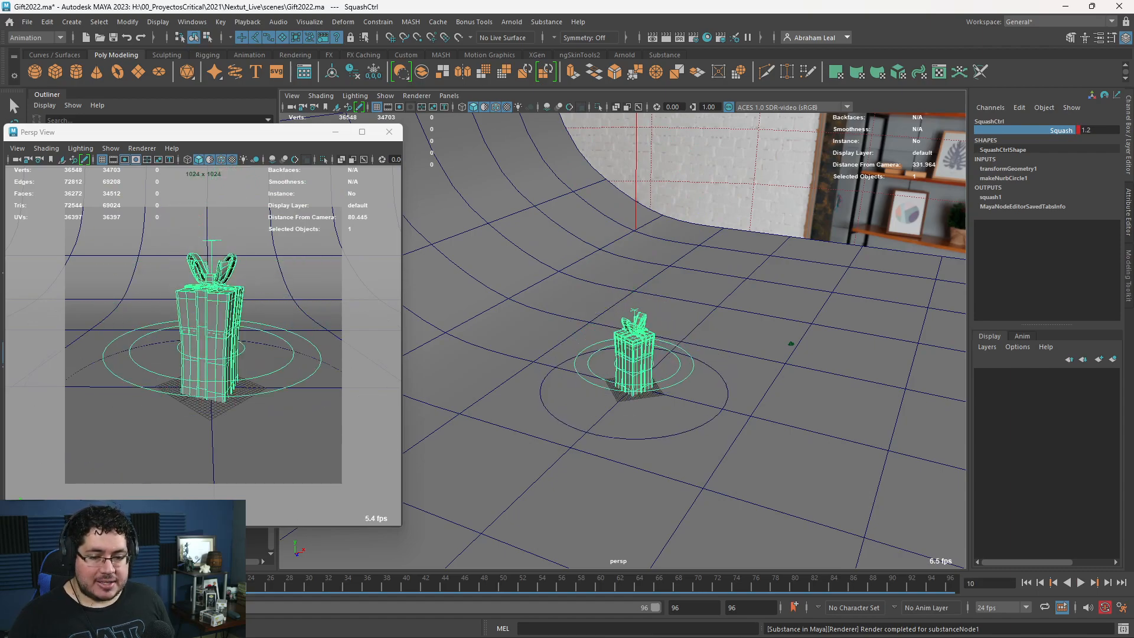
- Advance to frame 12 and set SquashCtrl's Squash to -0.5 to flatten the box on impact
{"action": "left_click", "coordinate": [731, 391]}
{"action": "key", "text": "alt+v"}
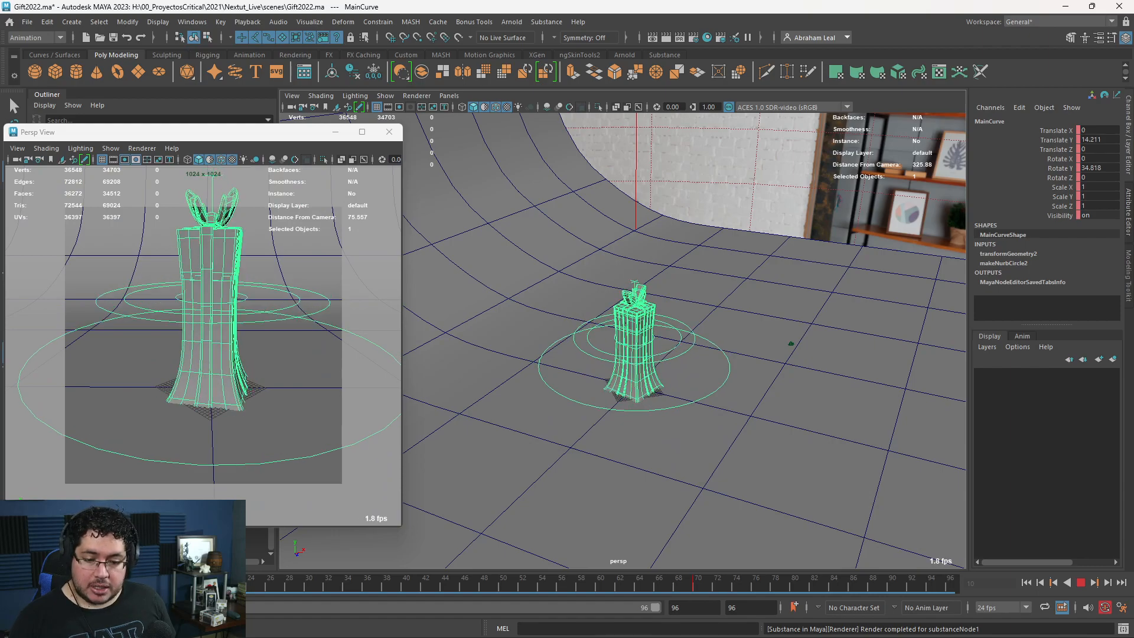
{"action": "key", "text": "alt+v"}
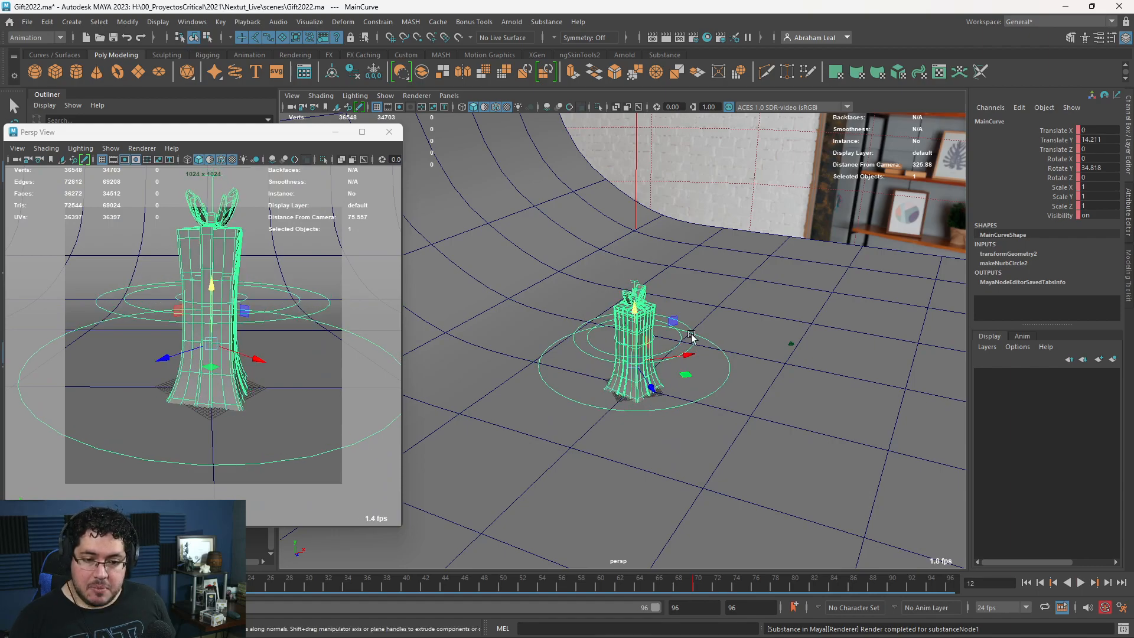
{"action": "left_click", "coordinate": [578, 335]}
{"action": "left_click", "coordinate": [1061, 129]}
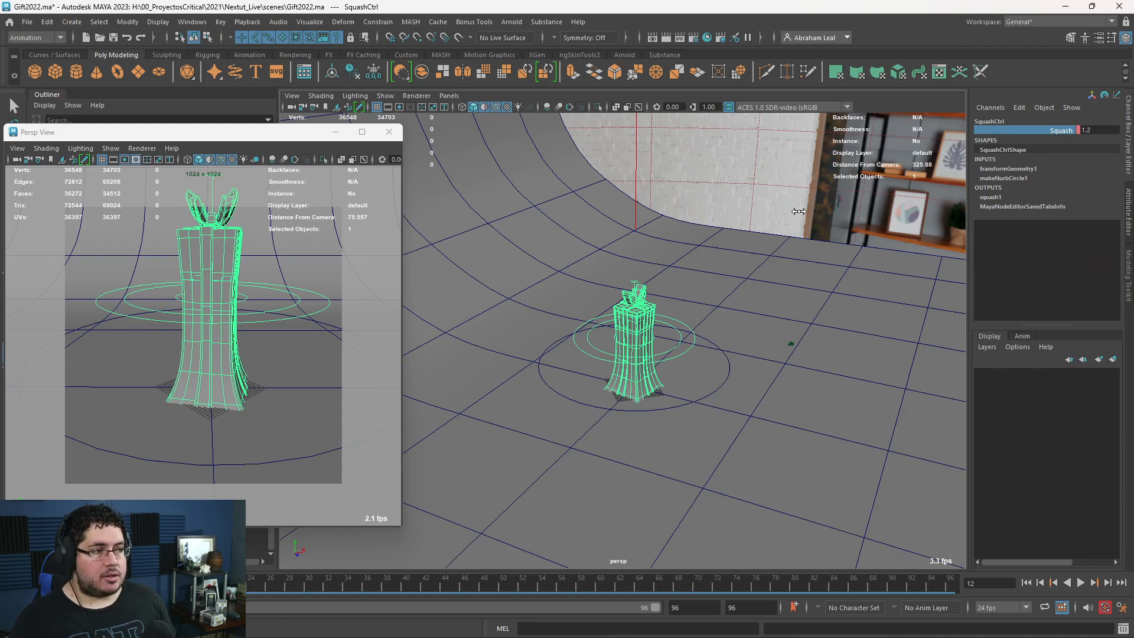
{"action": "middle_click_drag", "start_coordinate": [791, 211], "coordinate": [789, 211]}
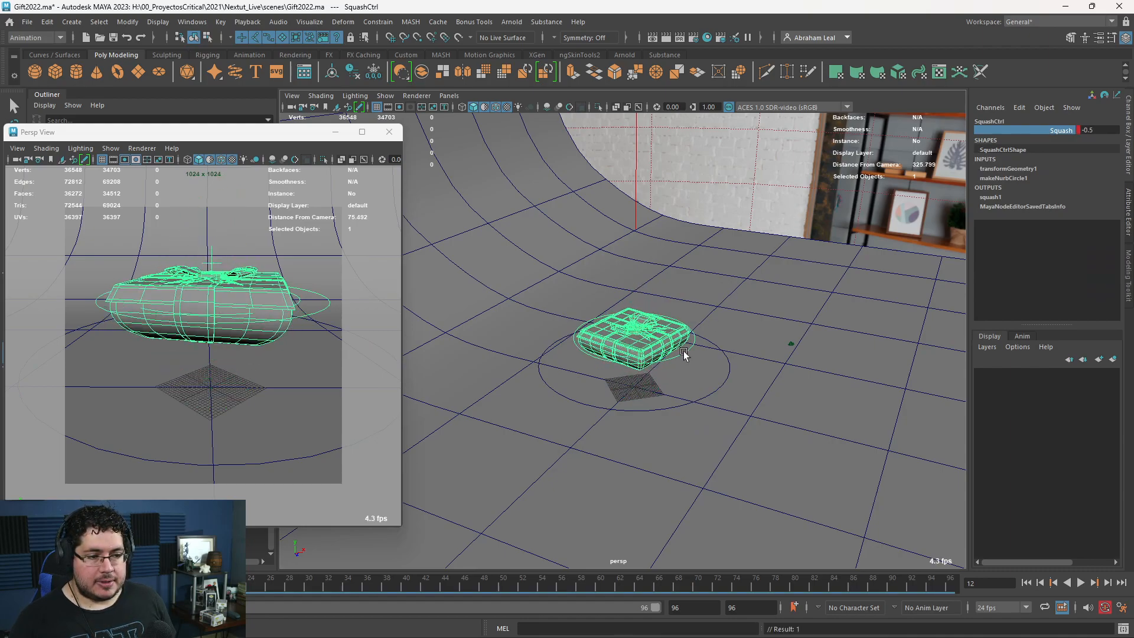
- Lower MainCurve at frame 12 to a Translate Y of about -4.4 so the flattened box rests on the floor
{"action": "left_click", "coordinate": [719, 352]}
{"action": "key", "text": "w"}
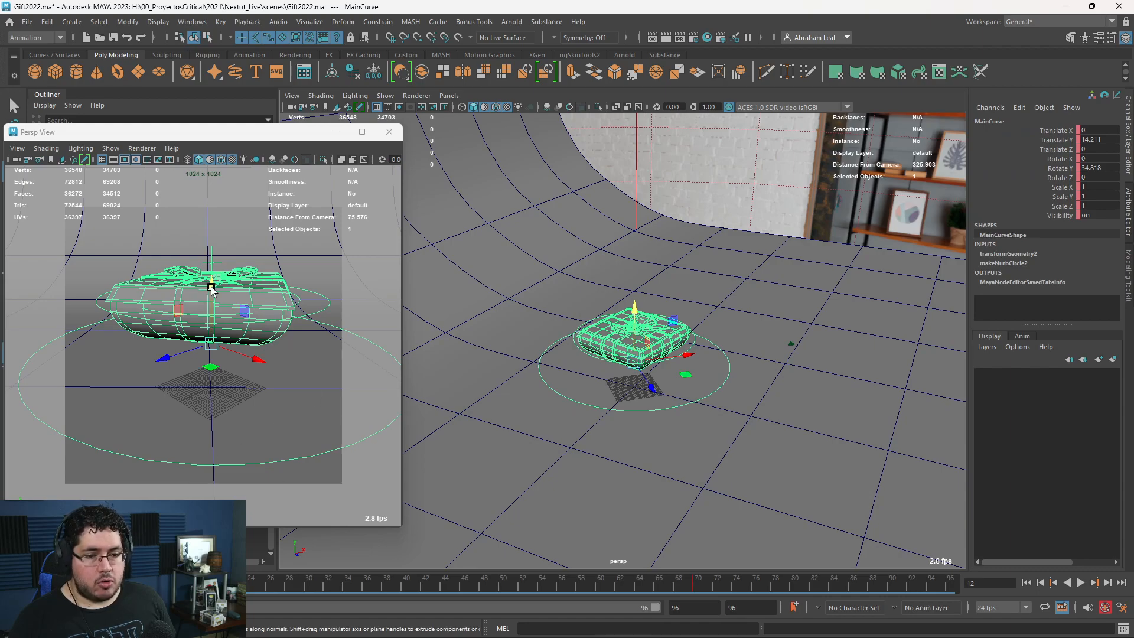
{"action": "left_click_drag", "start_coordinate": [212, 290], "coordinate": [230, 352]}
{"action": "left_click_drag", "start_coordinate": [660, 407], "coordinate": [711, 361], "text": "alt"}
{"action": "right_click_drag", "start_coordinate": [711, 378], "coordinate": [749, 495], "text": "alt"}
{"action": "left_click_drag", "start_coordinate": [633, 384], "coordinate": [638, 385]}
- Advance to frame 15 and set SquashCtrl's Squash to 1.1 to stretch the box after the impact
{"action": "key", "text": "alt+v"}
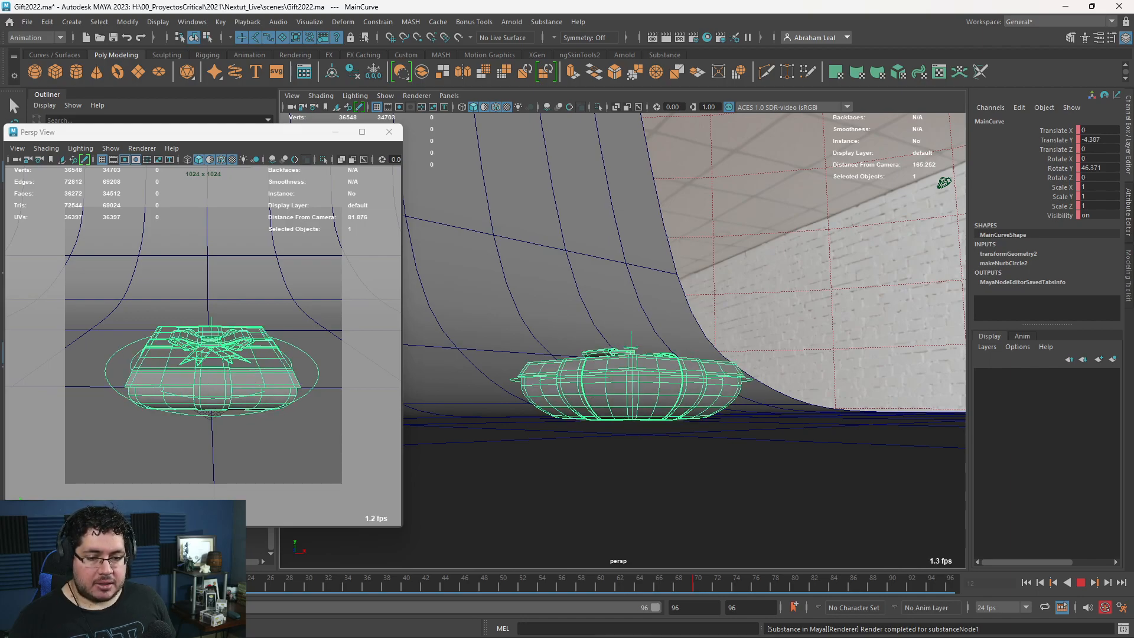
{"action": "key", "text": "Escape"}
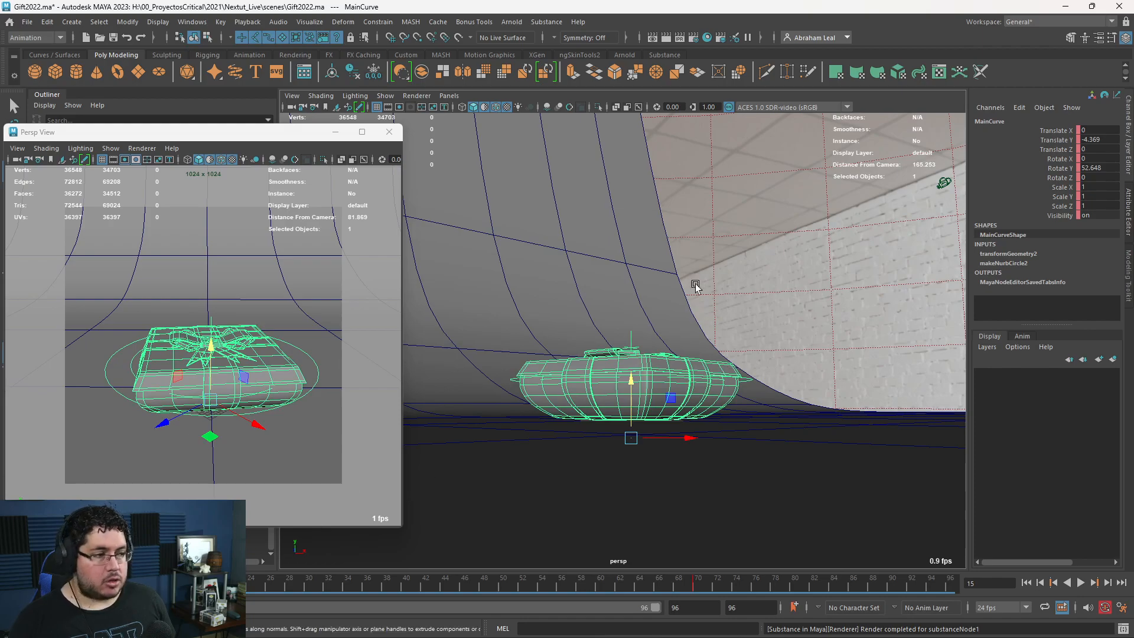
{"action": "left_click_drag", "start_coordinate": [590, 407], "coordinate": [529, 393], "text": "alt"}
{"action": "left_click", "coordinate": [529, 393]}
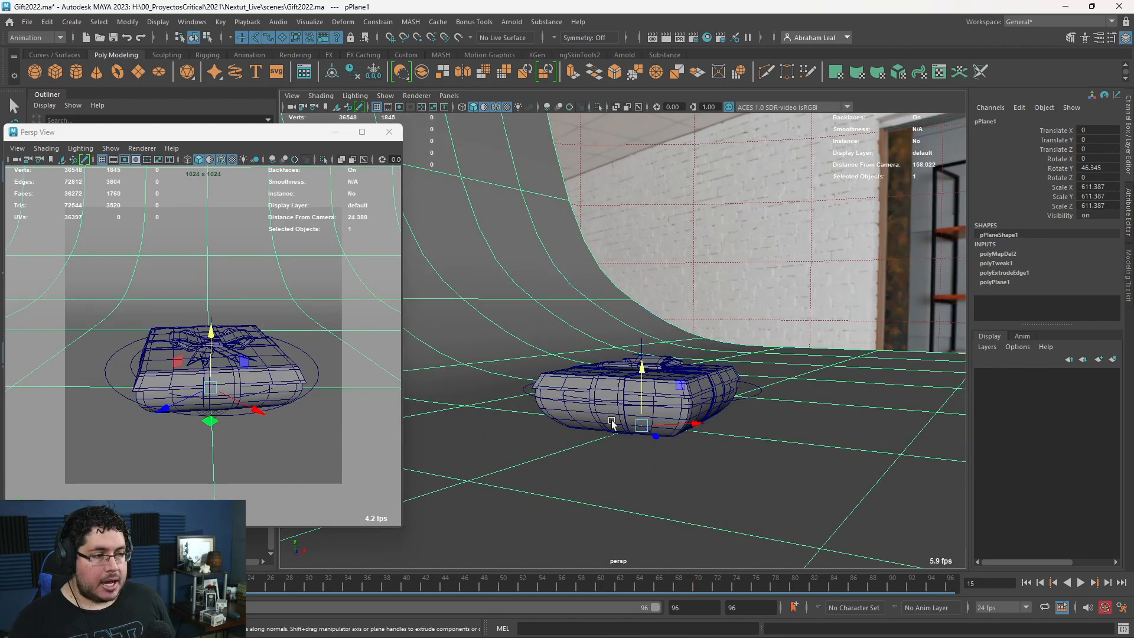
{"action": "left_click", "coordinate": [523, 393]}
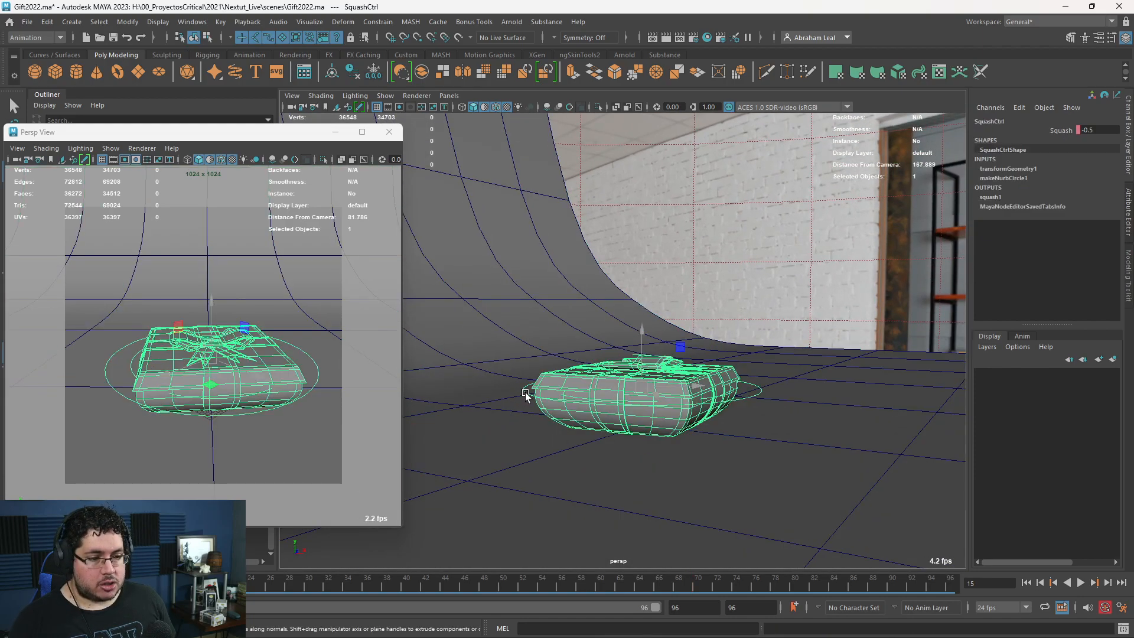
{"action": "left_click", "coordinate": [1060, 130]}
{"action": "middle_click_drag", "start_coordinate": [554, 295], "coordinate": [579, 296]}
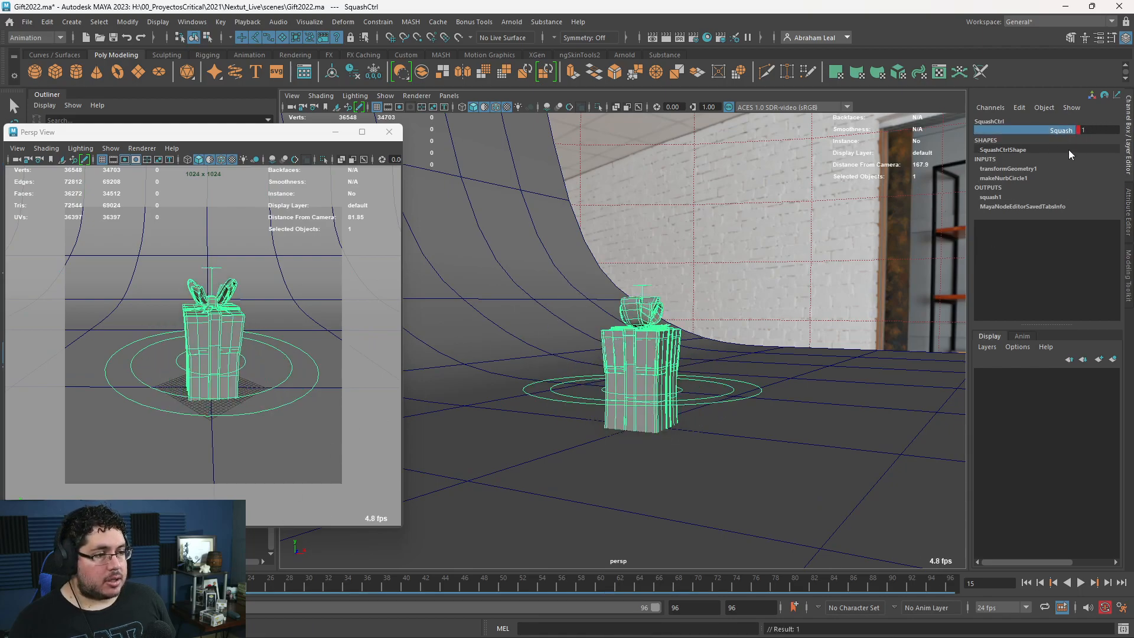
{"action": "left_click", "coordinate": [1093, 130]}
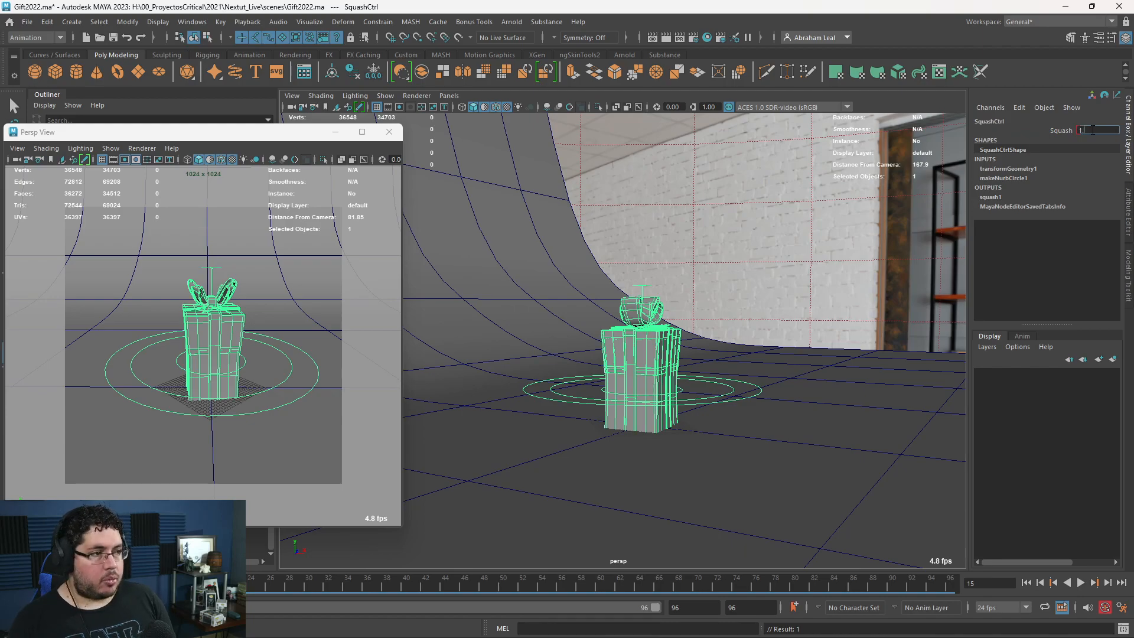
{"action": "key", "text": "Return"}
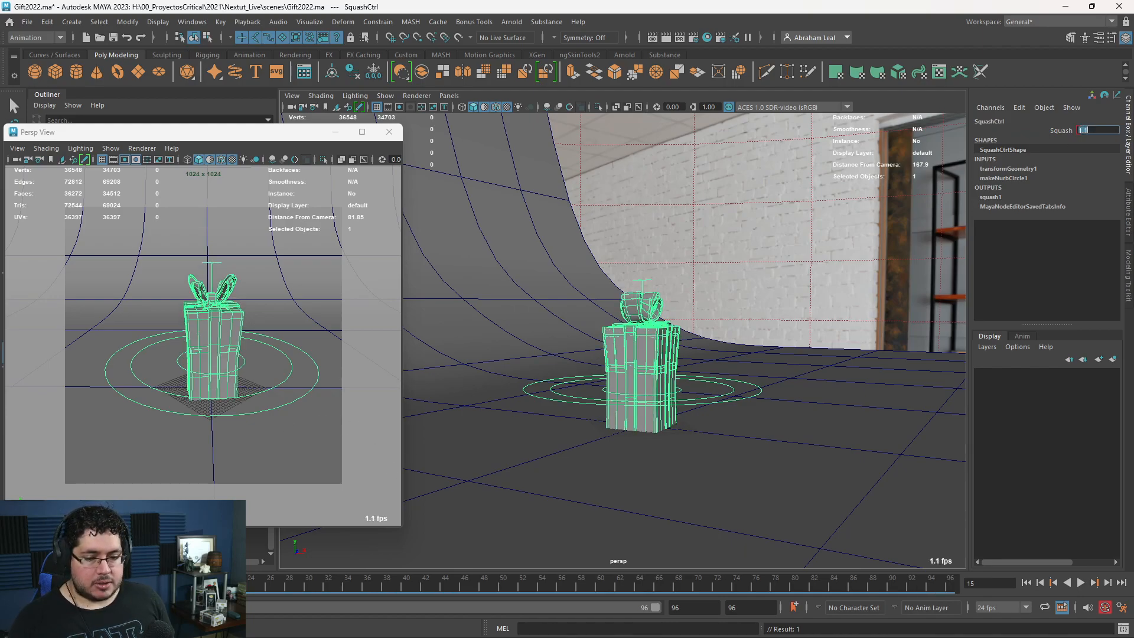
{"action": "type", "text": "1.2"}
{"action": "key", "text": "Return"}
- Switch the persp view to wireframe display and undo the accidental Squash value of 44
{"action": "left_click", "coordinate": [162, 585]}
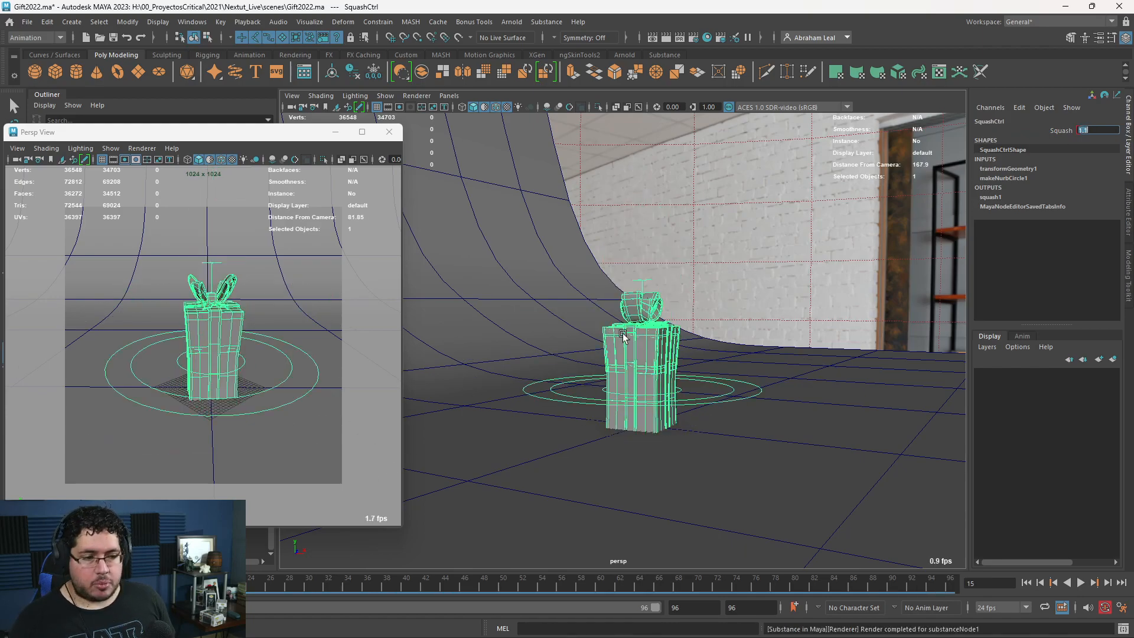
{"action": "type", "text": "1.4"}
{"action": "key", "text": "Return"}
{"action": "key", "text": "4"}
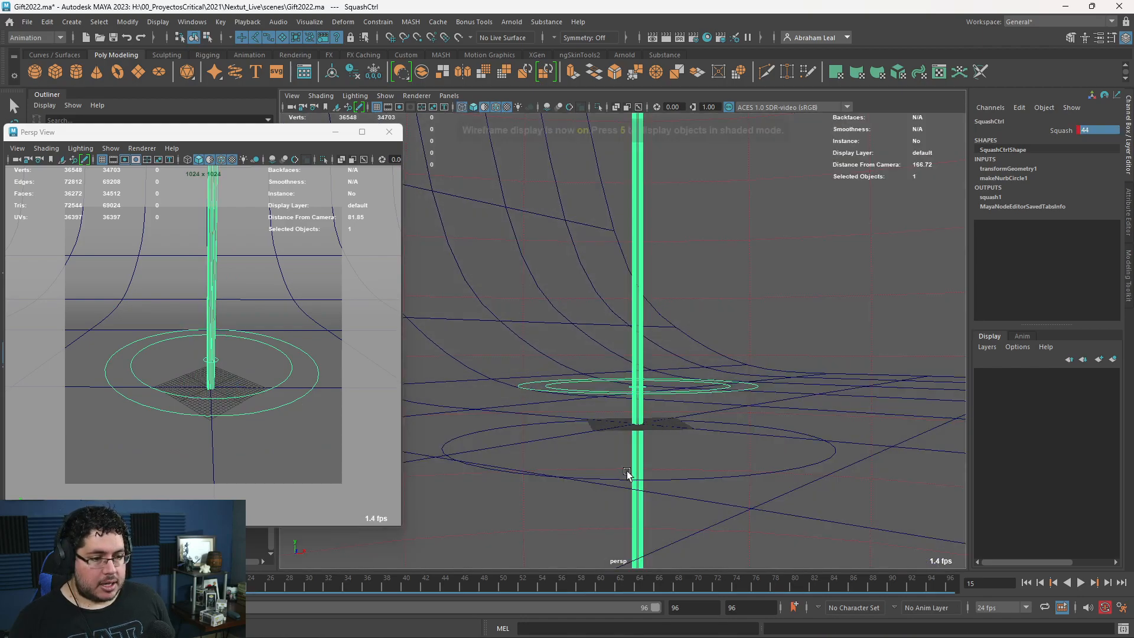
{"action": "key", "text": "ctrl+z"}
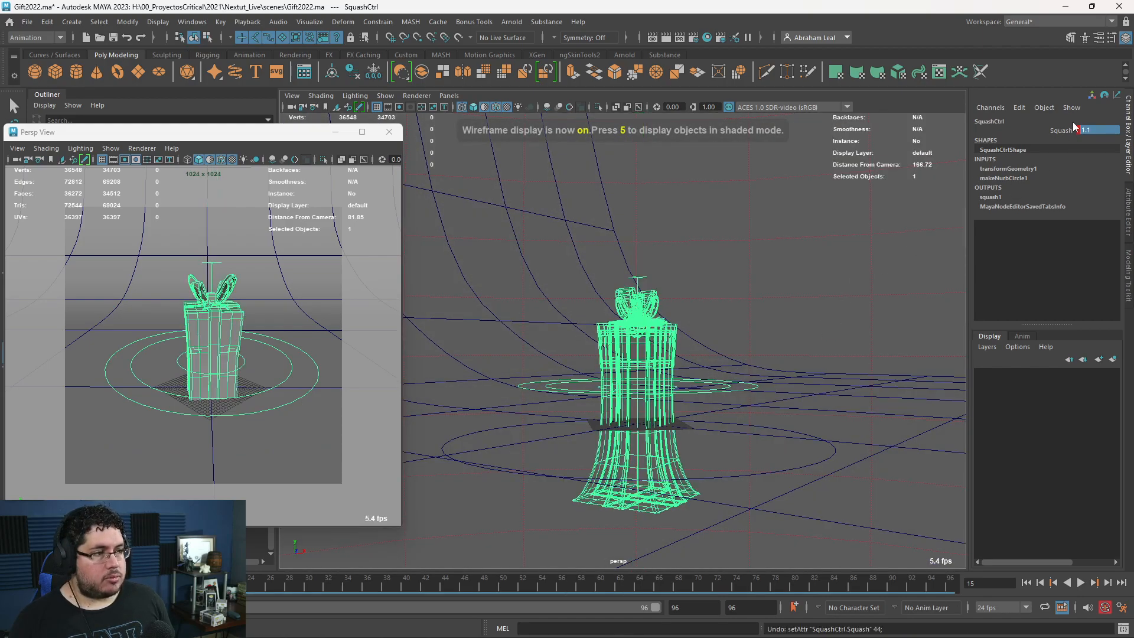
- Raise MainCurve at frame 15 to a Translate Y of about 14.4 so the box's base meets the floor, and advance to frame 18
{"action": "left_click", "coordinate": [751, 478]}
{"action": "left_click_drag", "start_coordinate": [636, 391], "coordinate": [635, 308]}
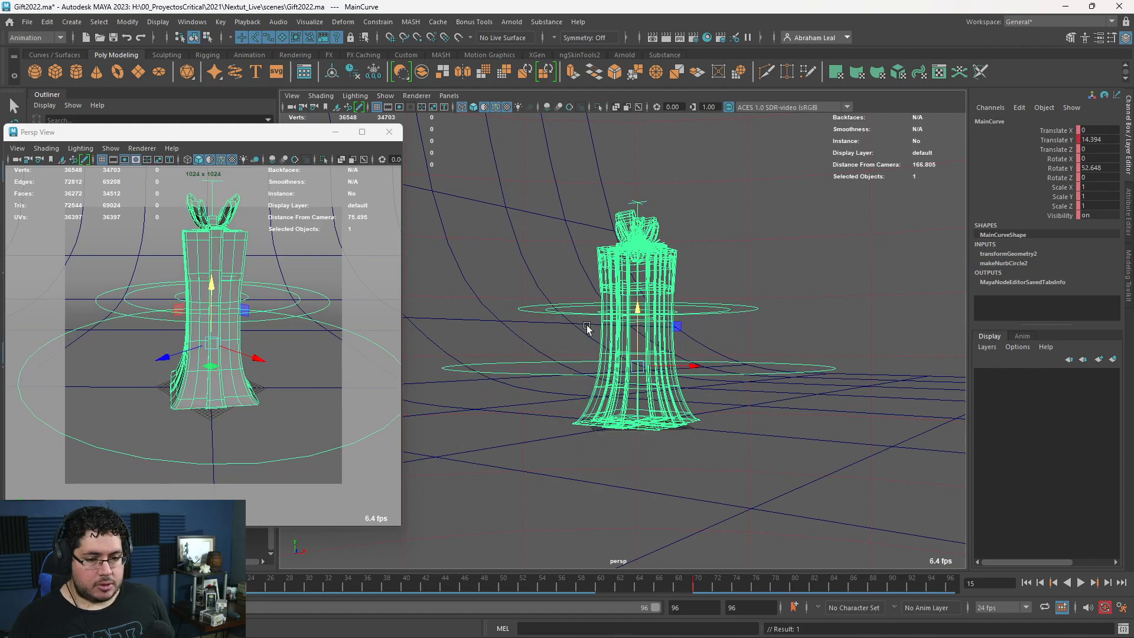
{"action": "key", "text": "alt+v"}
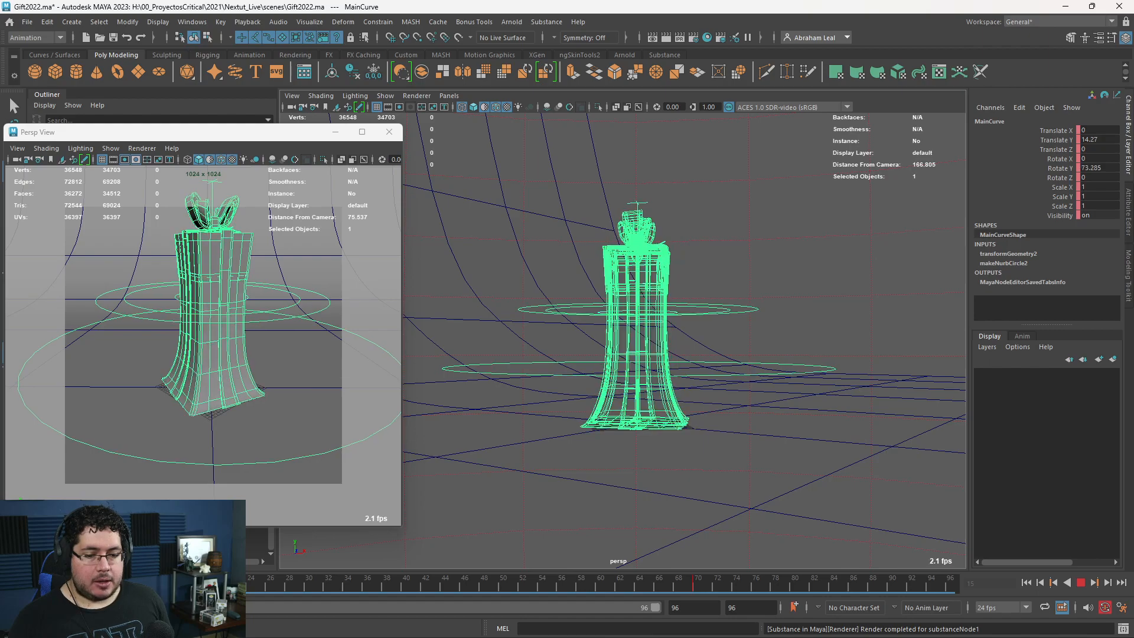
{"action": "key", "text": "Escape"}
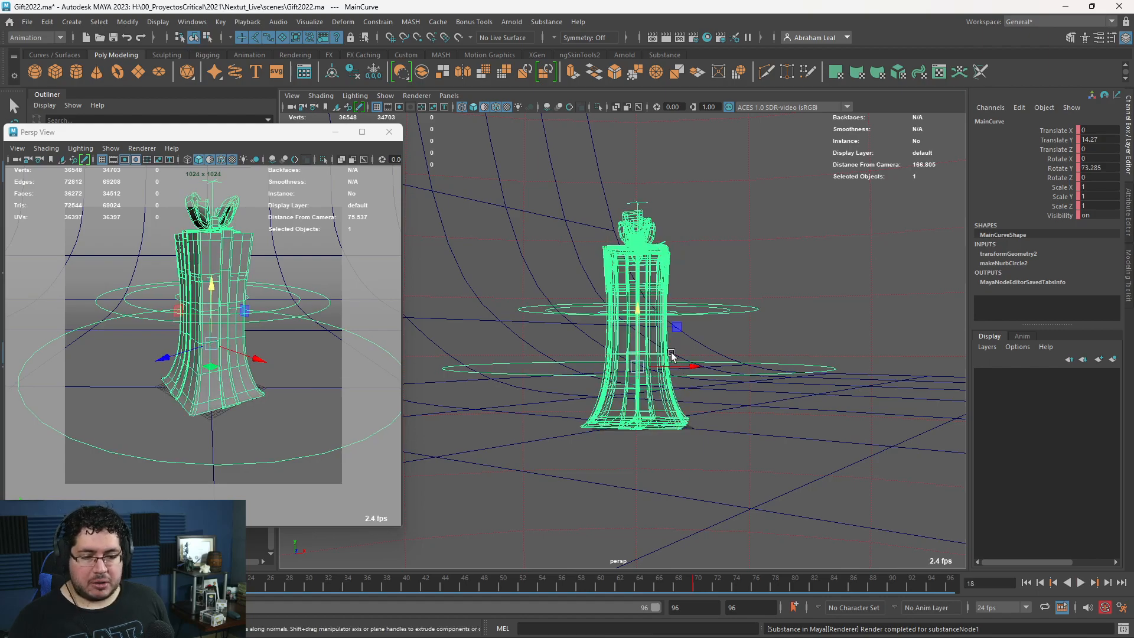
- Set SquashCtrl's Squash to 0.8 at frame 18 and activate the Squash channel for further adjustment
{"action": "left_click", "coordinate": [736, 310]}
{"action": "left_click", "coordinate": [1097, 130]}
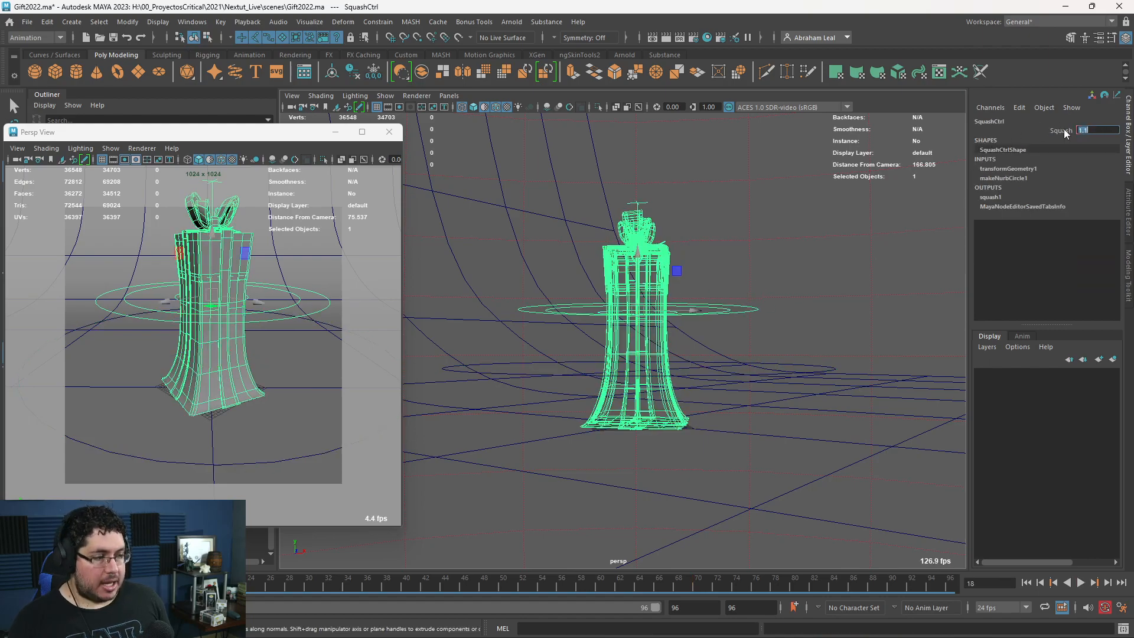
{"action": "type", "text": ".8"}
{"action": "key", "text": "Return"}
{"action": "left_click", "coordinate": [1060, 130]}
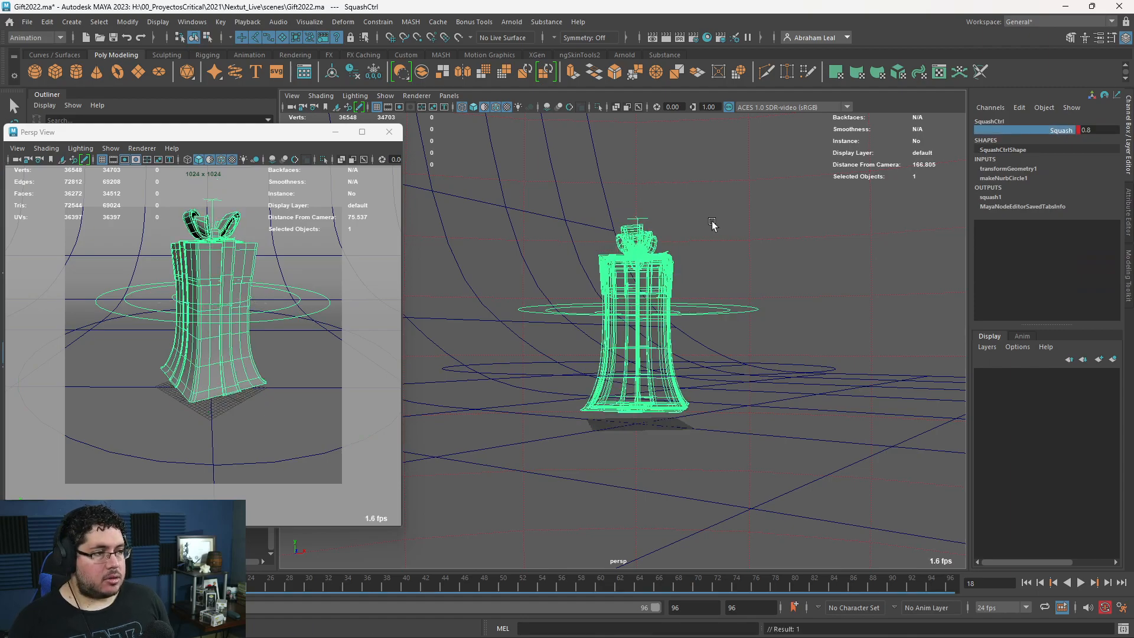
- Set SquashCtrl's Squash to -0.4 at frame 18 and lower MainCurve to a Translate Y of about -3.67 so the box meets the floor
{"action": "mouse_move", "coordinate": [711, 222]}
{"action": "middle_mouse_down"}
{"action": "mouse_move", "coordinate": [679, 214]}
{"action": "mouse_move", "coordinate": [721, 217]}
{"action": "middle_mouse_up"}
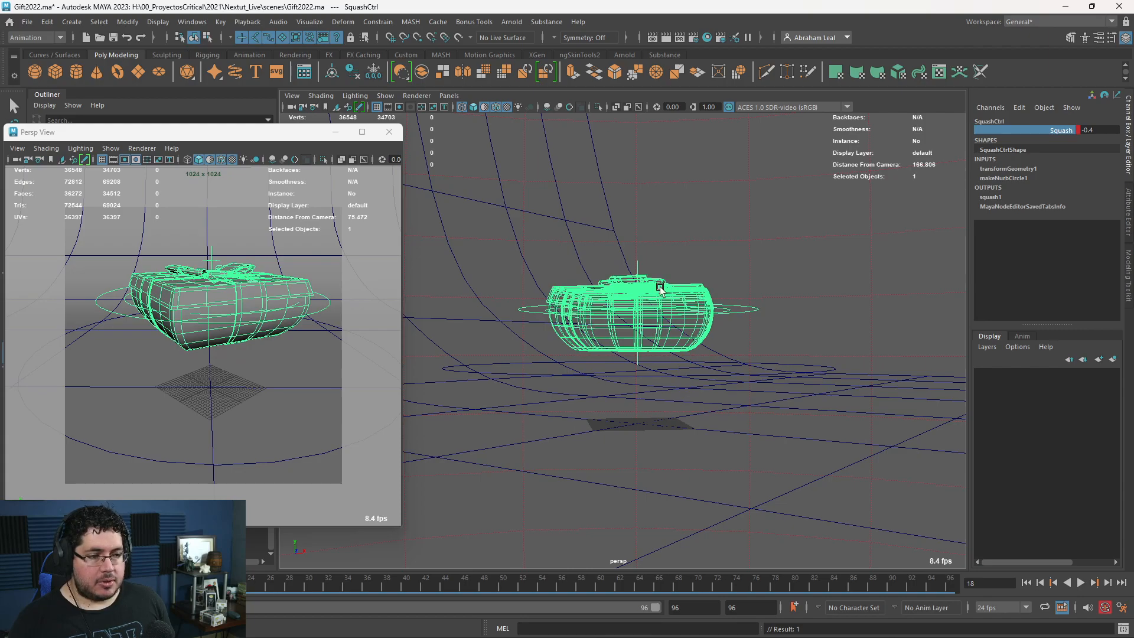
{"action": "left_click", "coordinate": [534, 375]}
{"action": "key", "text": "alt+v"}
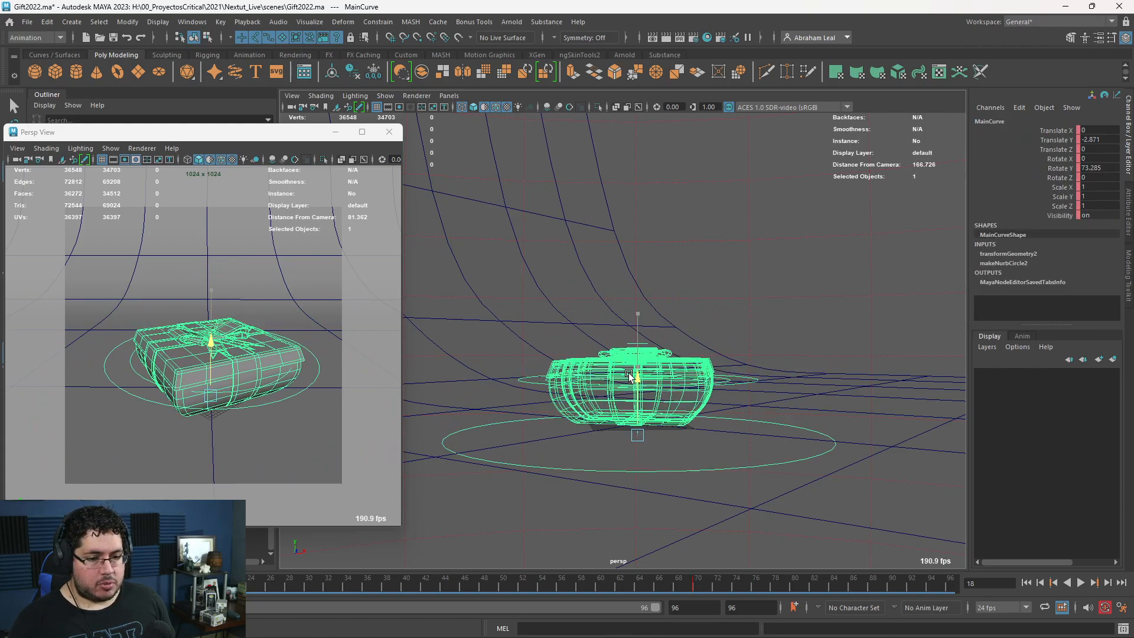
{"action": "left_click_drag", "start_coordinate": [629, 375], "coordinate": [629, 374]}
{"action": "left_click_drag", "start_coordinate": [629, 375], "coordinate": [584, 367], "text": "alt"}
{"action": "right_click_drag", "start_coordinate": [585, 368], "coordinate": [650, 432], "text": "alt"}
{"action": "left_click_drag", "start_coordinate": [614, 413], "coordinate": [624, 441]}
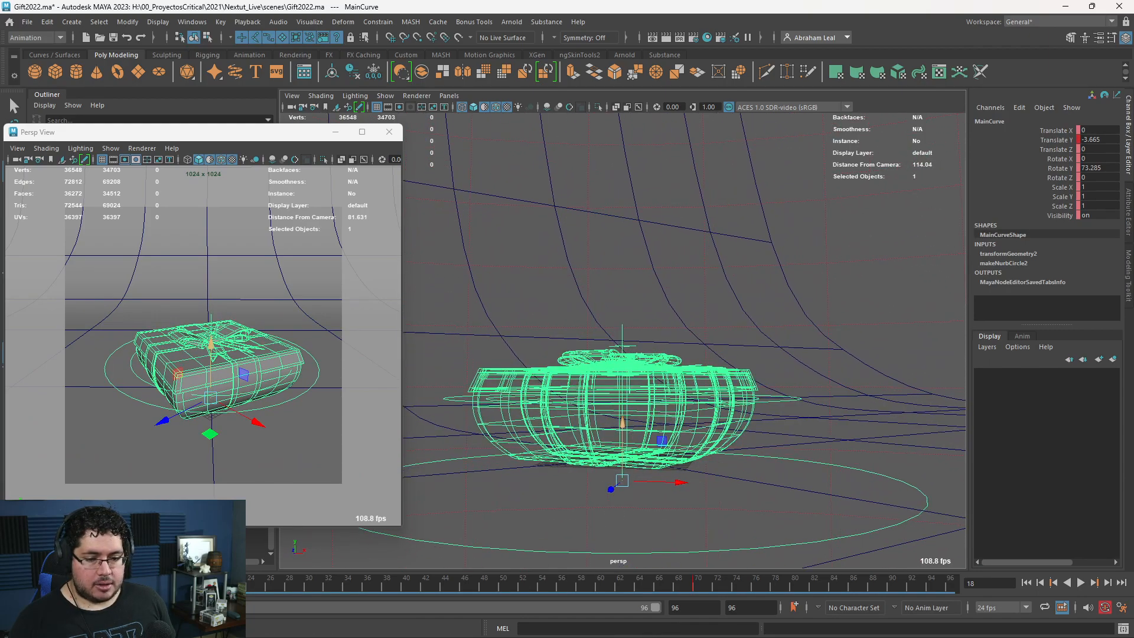
- Advance to frame 24 and select SquashCtrl for the next stretch pose
{"action": "key", "text": "alt+v"}
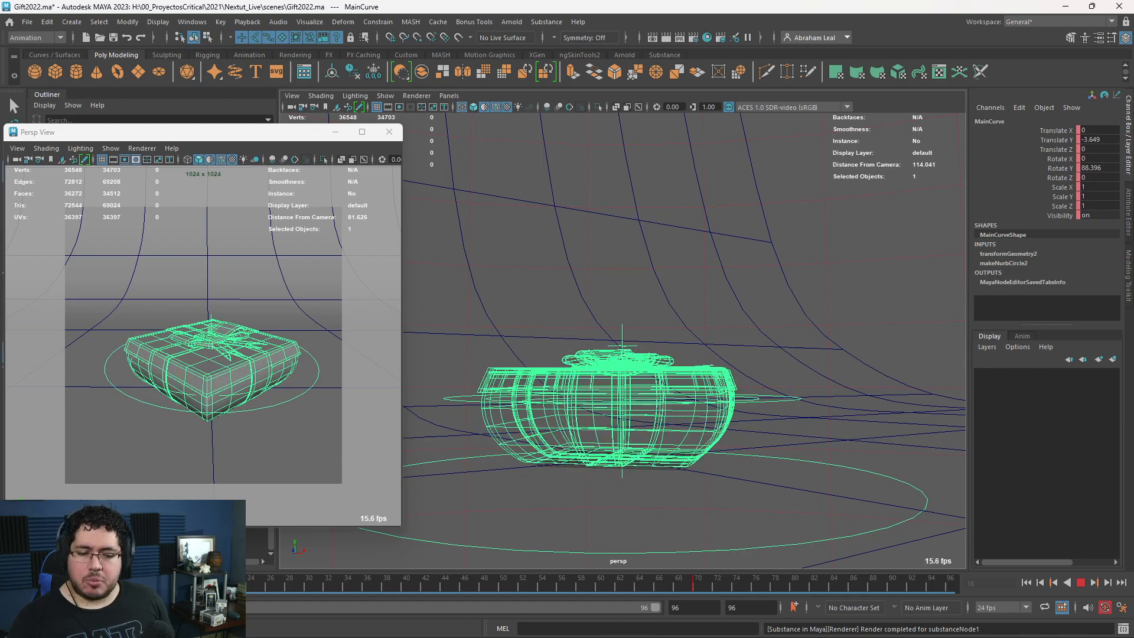
{"action": "left_click", "coordinate": [249, 584]}
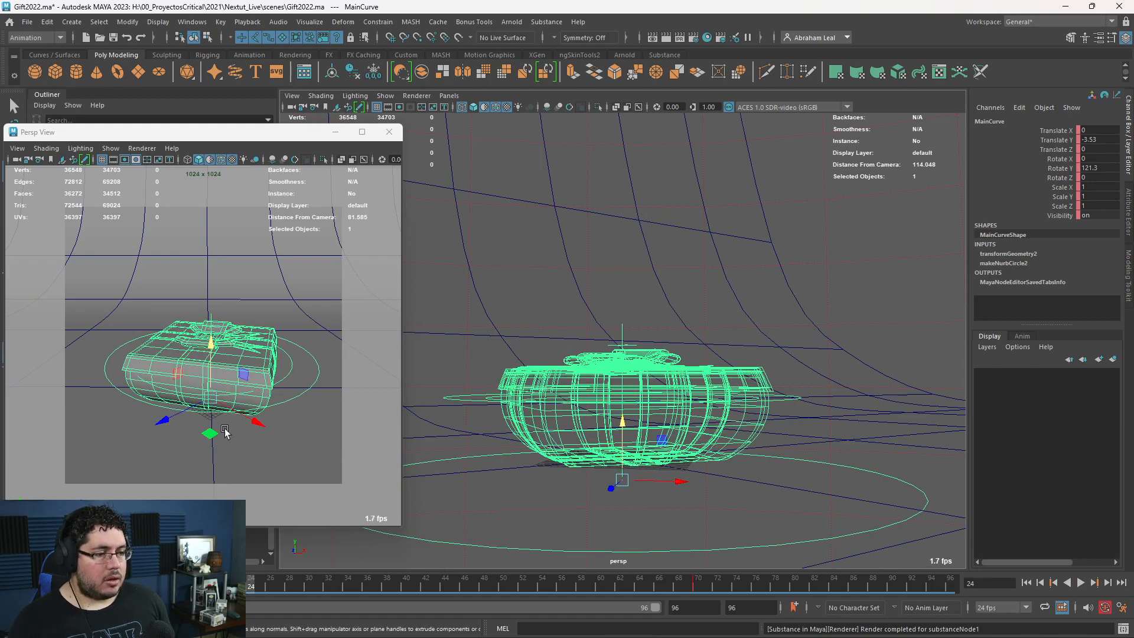
{"action": "left_click", "coordinate": [452, 401]}
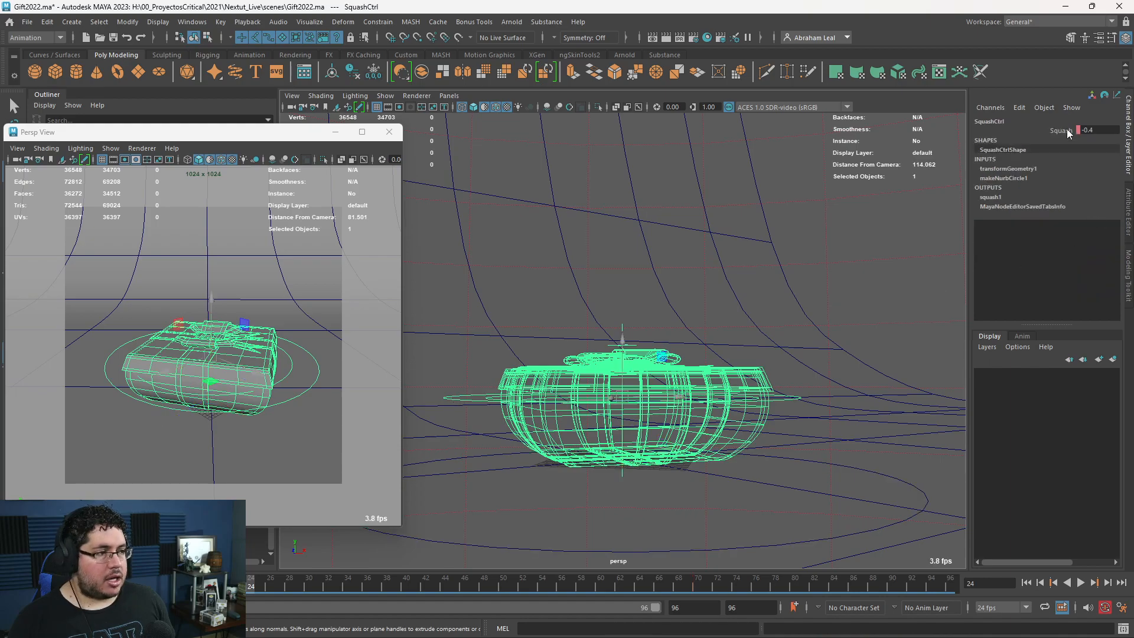
- Try Squash values of 1.02 and 1 on SquashCtrl at frame 24
{"action": "double_click", "coordinate": [1098, 129]}
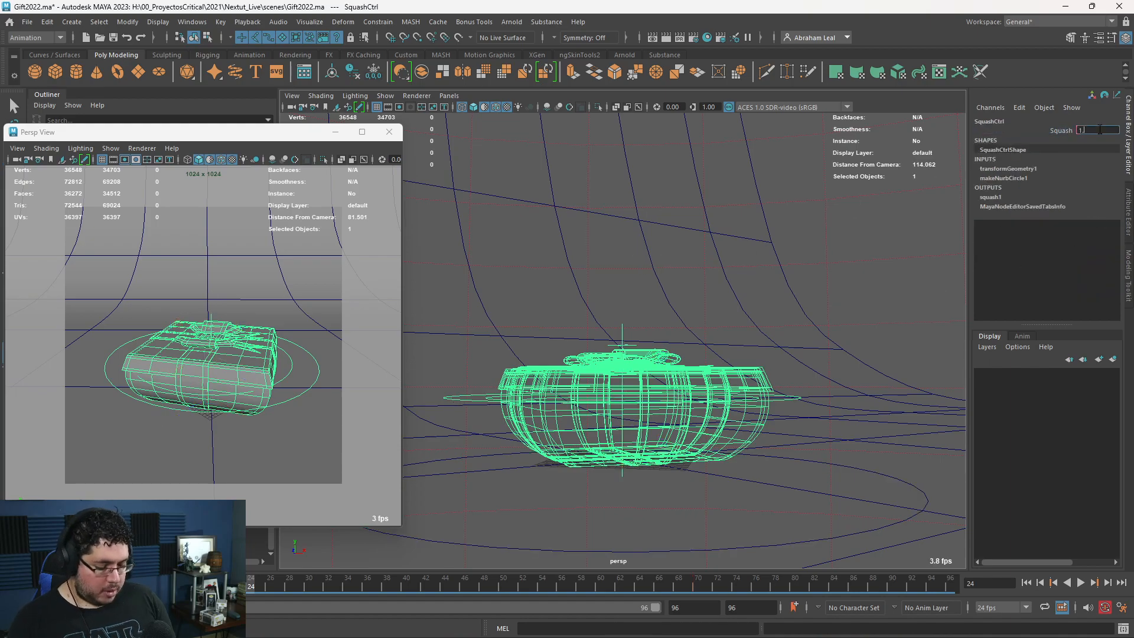
{"action": "key", "text": "Return"}
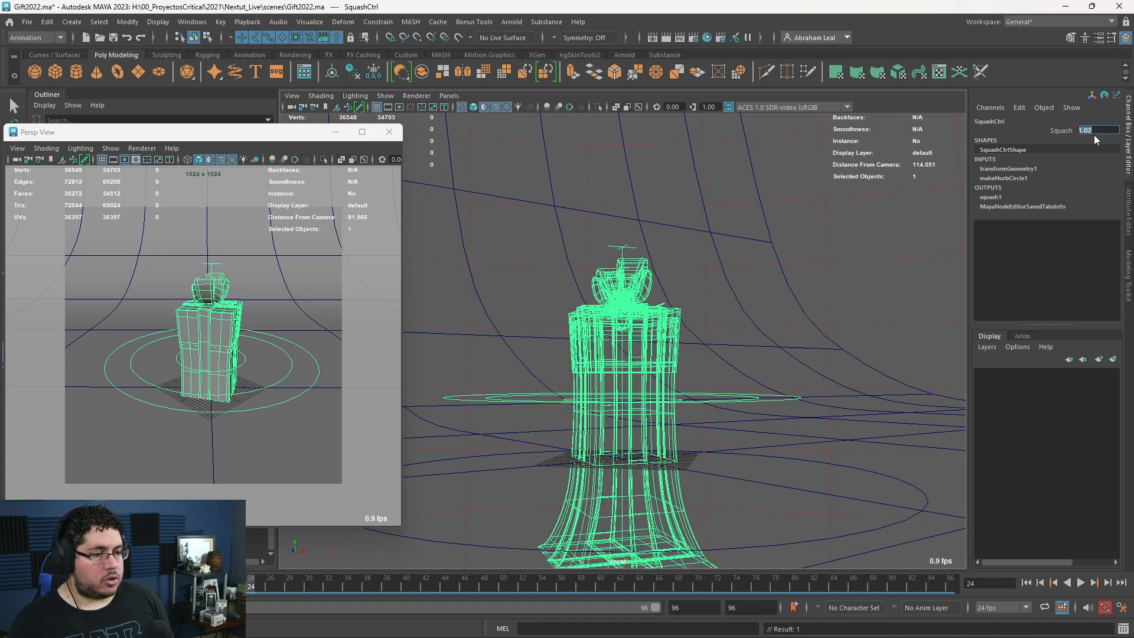
{"action": "key", "text": "Return"}
{"action": "double_click", "coordinate": [1105, 128]}
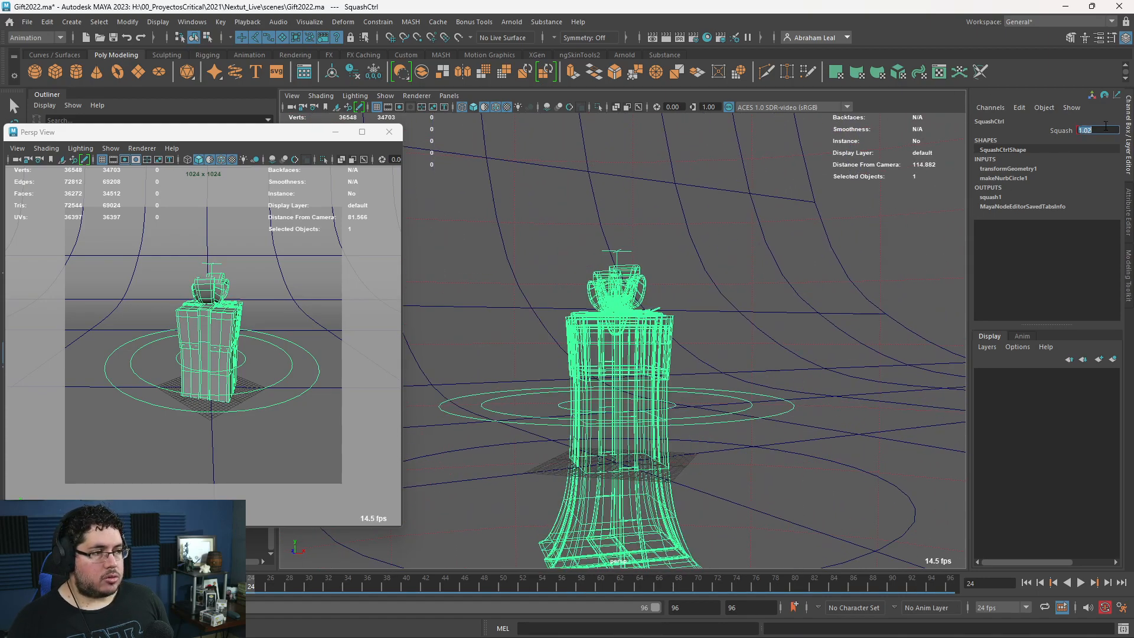
{"action": "type", "text": "1"}
{"action": "key", "text": "Return"}
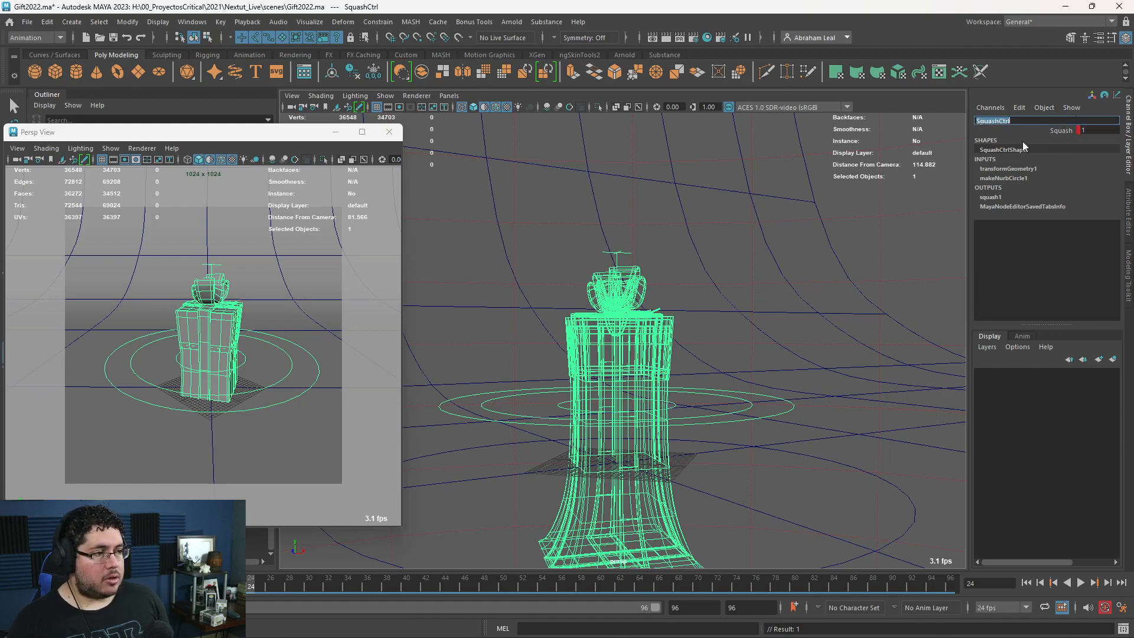
- Set SquashCtrl's Squash to 0.4 at frame 24 and raise MainCurve to a Translate Y of about 4.73 so the base meets the floor
{"action": "left_click", "coordinate": [1039, 130]}
{"action": "middle_click_drag", "start_coordinate": [884, 184], "coordinate": [877, 186]}
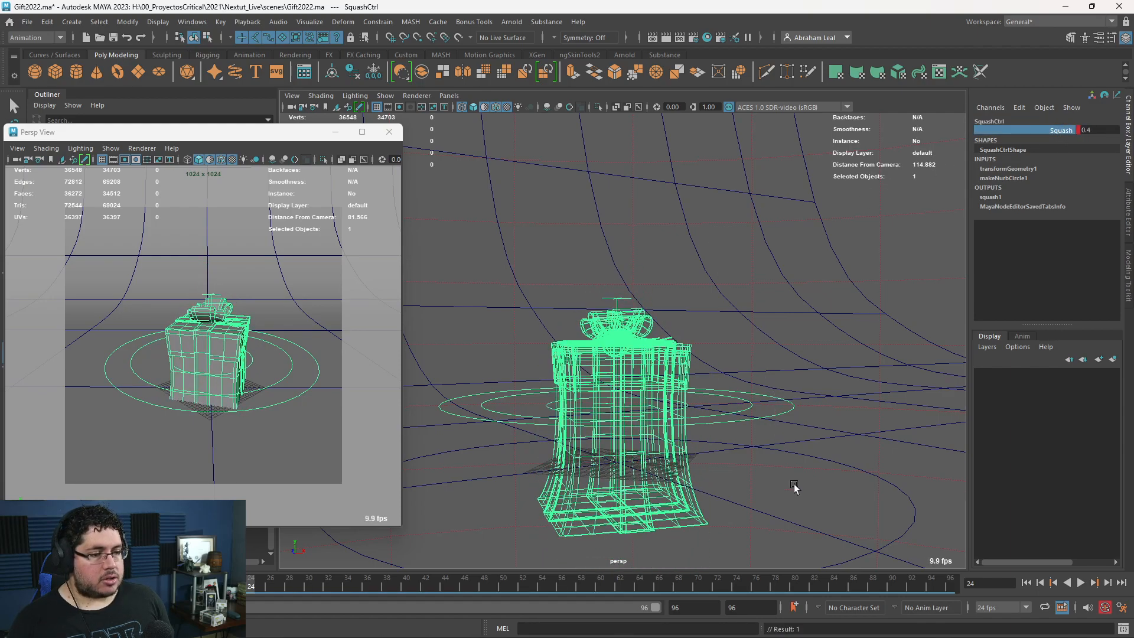
{"action": "left_click", "coordinate": [865, 471]}
{"action": "key", "text": "alt+v"}
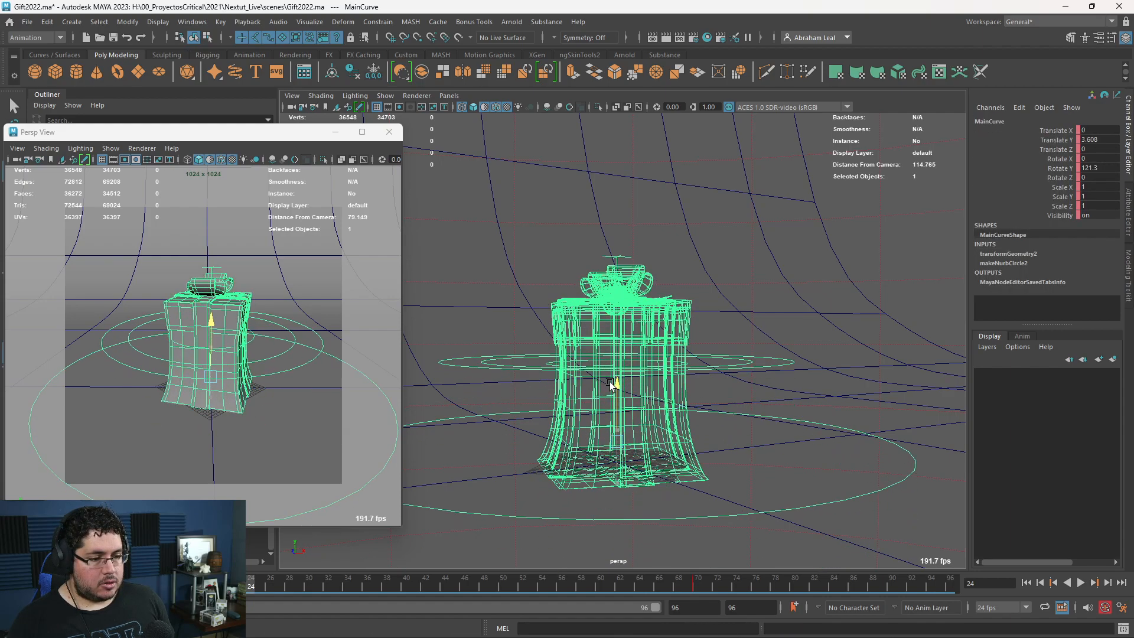
{"action": "left_click_drag", "start_coordinate": [607, 378], "coordinate": [608, 373]}
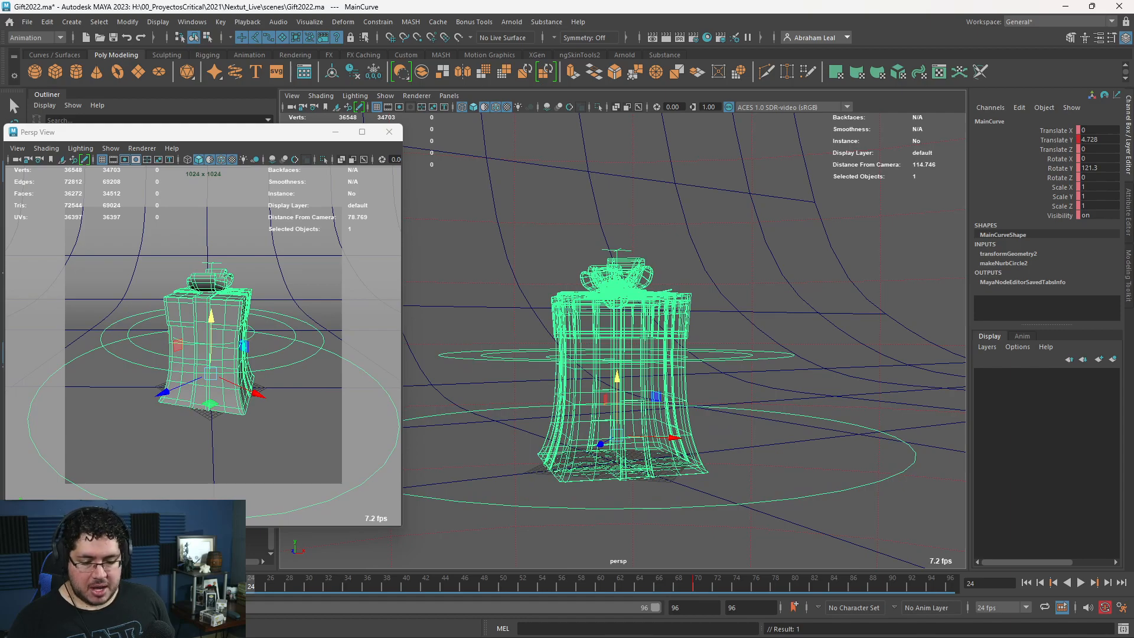
- Set SquashCtrl's Squash to -0.2 at frame 30 and lower MainCurve until the box's base meets the floor
{"action": "left_click_drag", "start_coordinate": [251, 584], "coordinate": [309, 585]}
{"action": "left_click", "coordinate": [791, 356]}
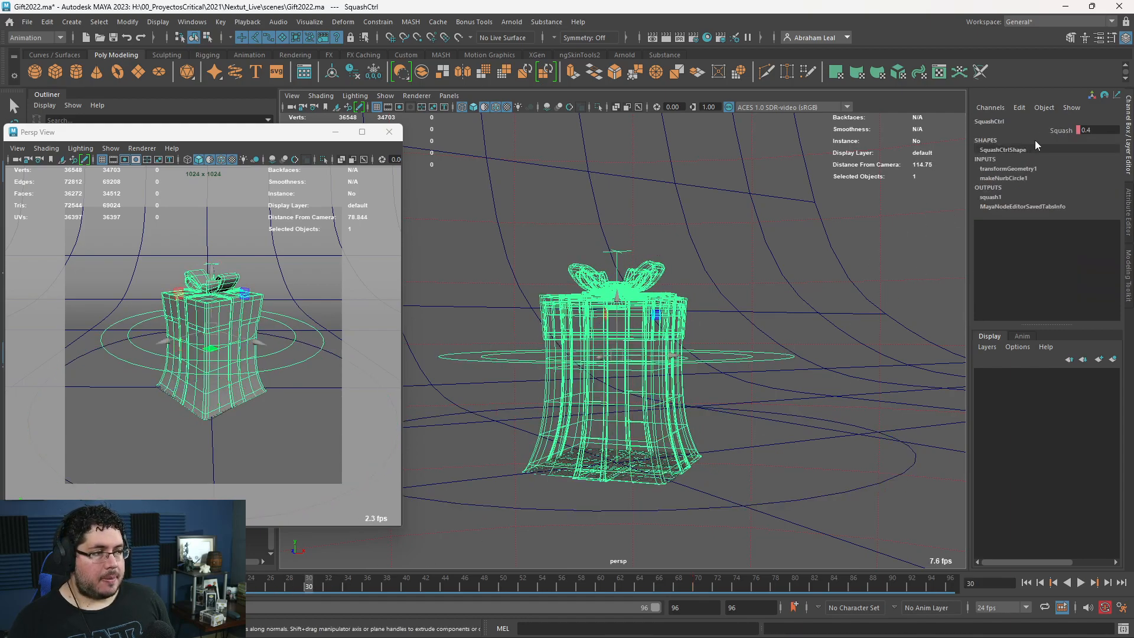
{"action": "left_click", "coordinate": [1057, 130]}
{"action": "middle_click_drag", "start_coordinate": [722, 242], "coordinate": [716, 240]}
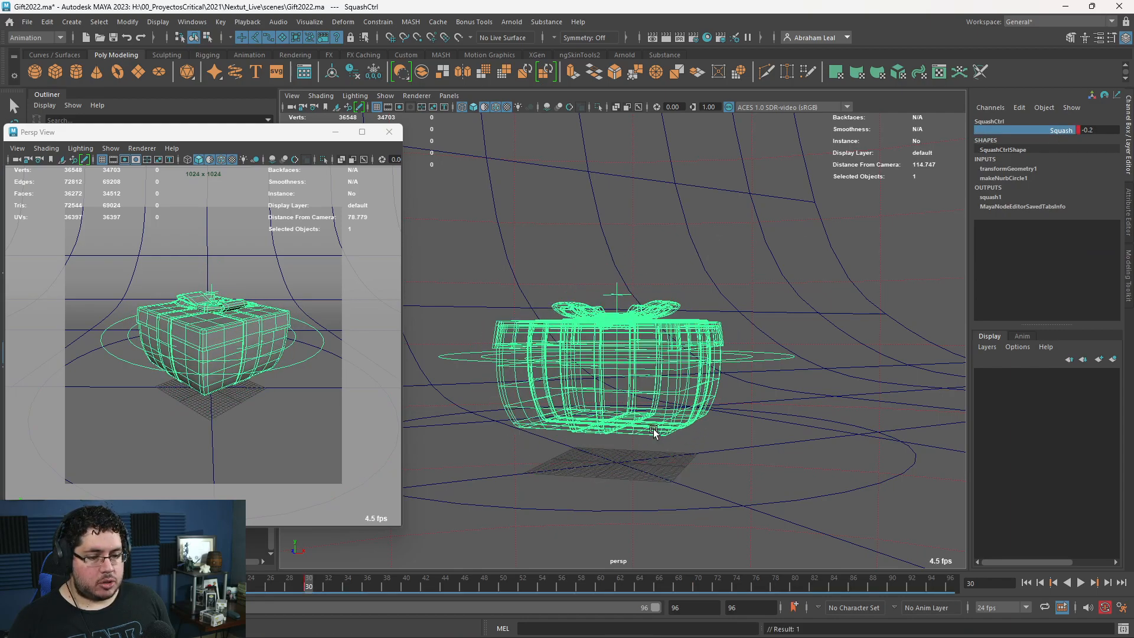
{"action": "left_click", "coordinate": [856, 437]}
{"action": "key", "text": "alt+v"}
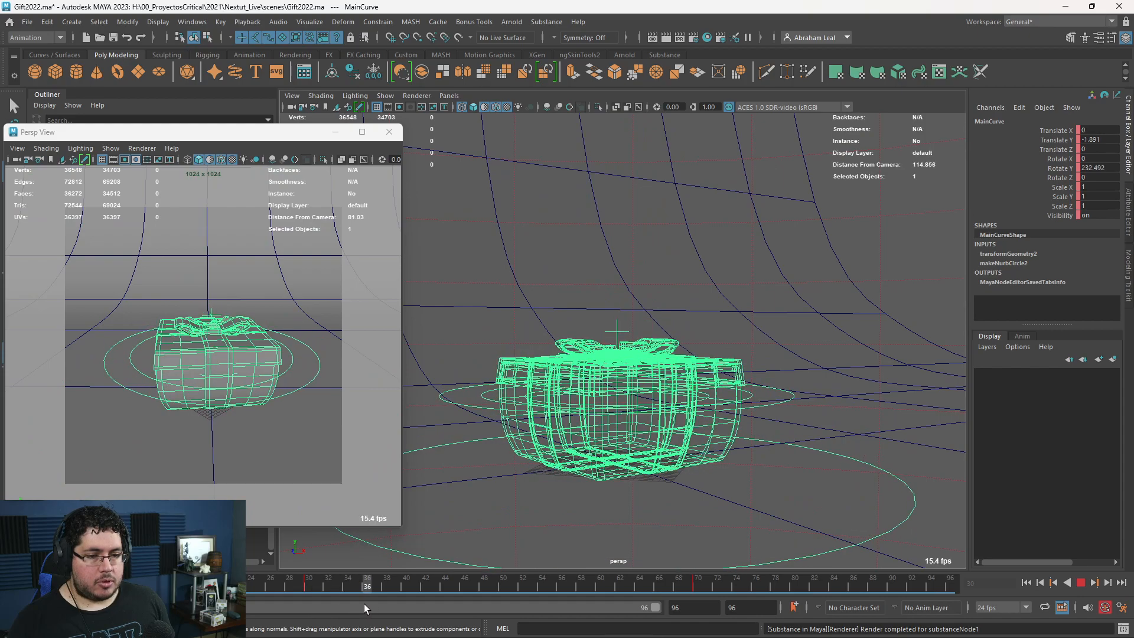
- Advance to frame 38 and set SquashCtrl's Squash to 0 to return the box to its normal shape
{"action": "mouse_move", "coordinate": [306, 591]}
{"action": "left_mouse_down"}
{"action": "mouse_move", "coordinate": [408, 590]}
{"action": "mouse_move", "coordinate": [382, 587]}
{"action": "left_mouse_up"}
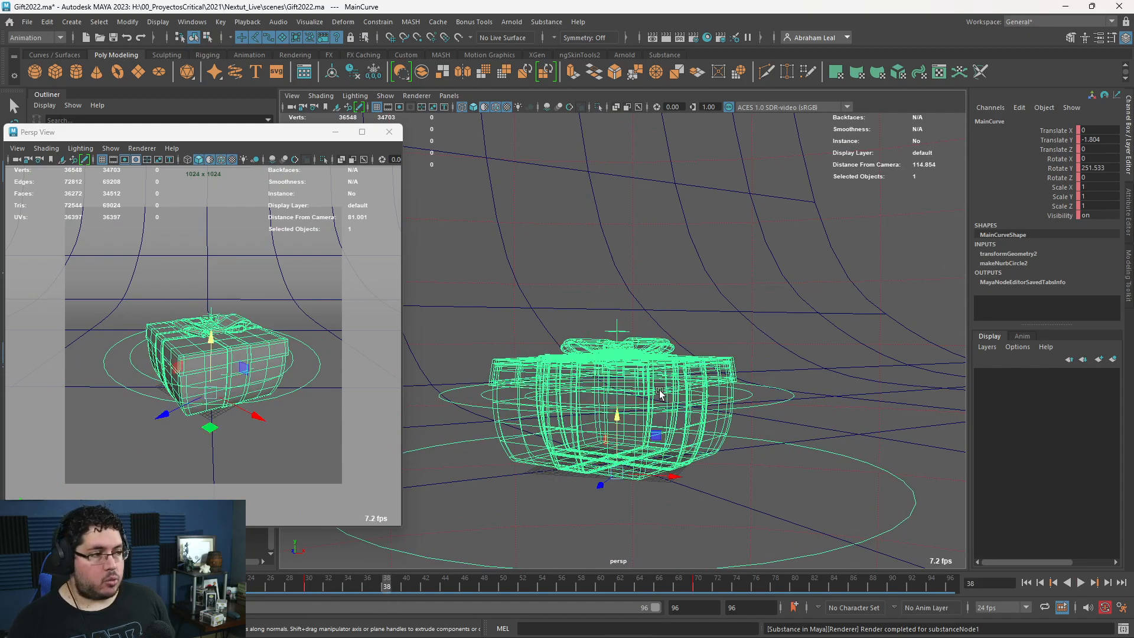
{"action": "left_click", "coordinate": [785, 390]}
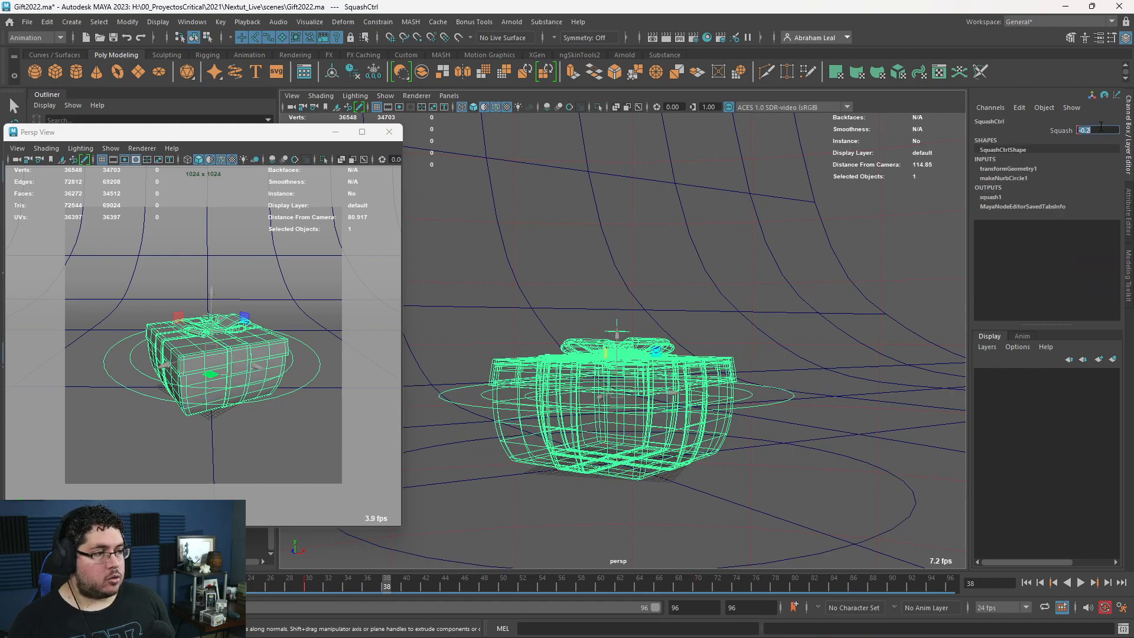
{"action": "type", "text": "0"}
{"action": "key", "text": "Return"}
{"action": "key", "text": "alt+v"}
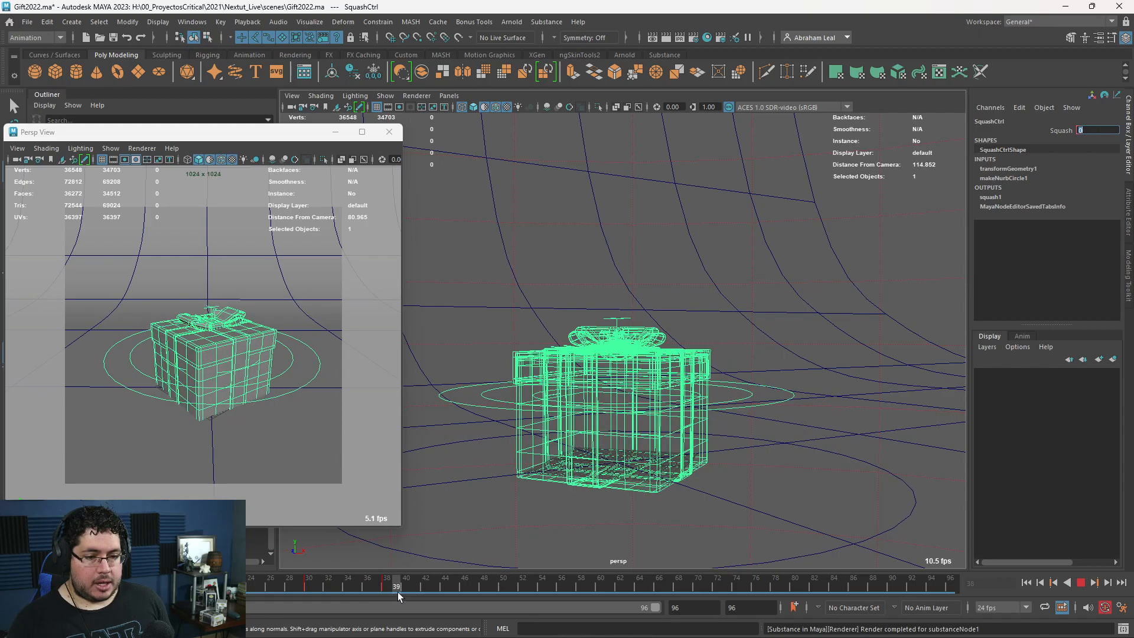
{"action": "key", "text": "alt+v"}
- Raise MainCurve at frame 38 to a Translate Y of about -0.17 so the unsquashed box rests on the floor
{"action": "left_click", "coordinate": [862, 459]}
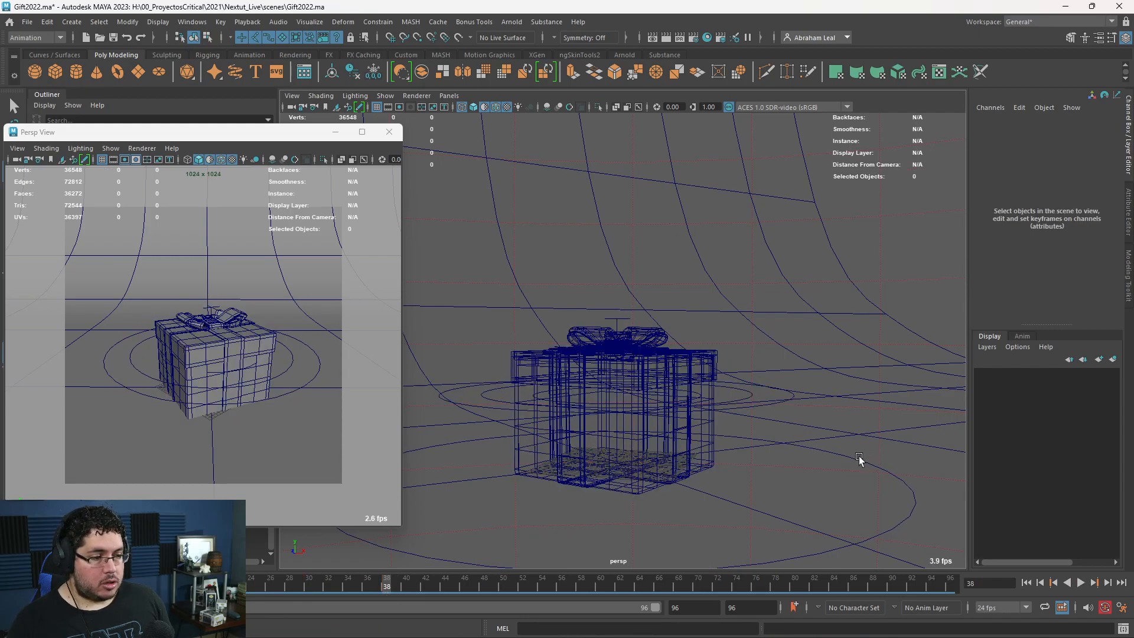
{"action": "left_click", "coordinate": [786, 447]}
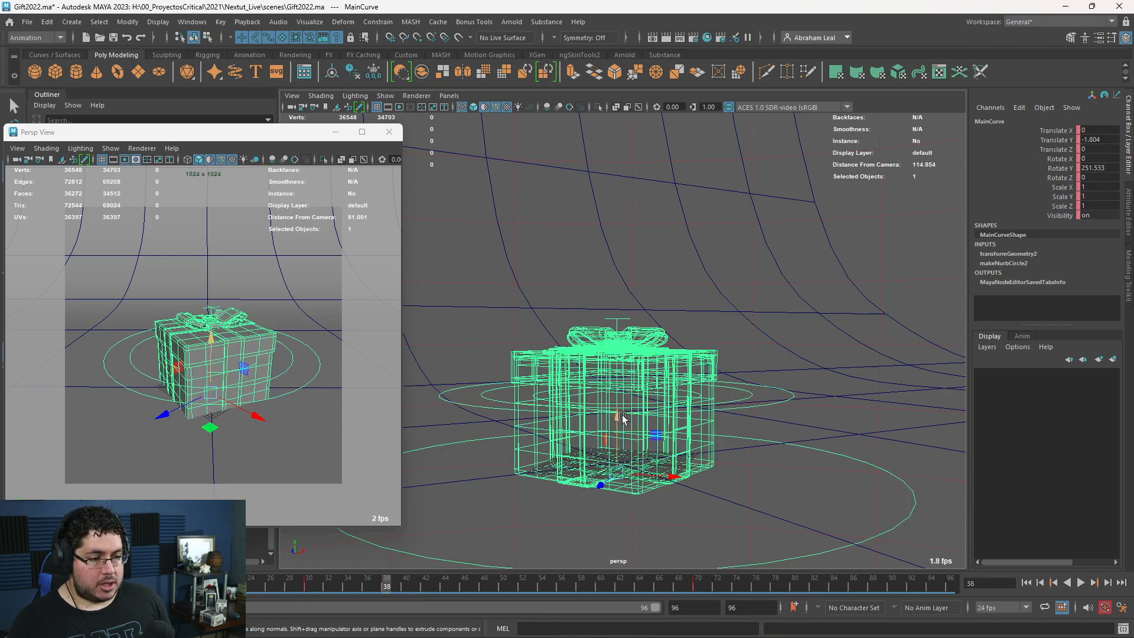
{"action": "left_click_drag", "start_coordinate": [616, 418], "coordinate": [625, 405]}
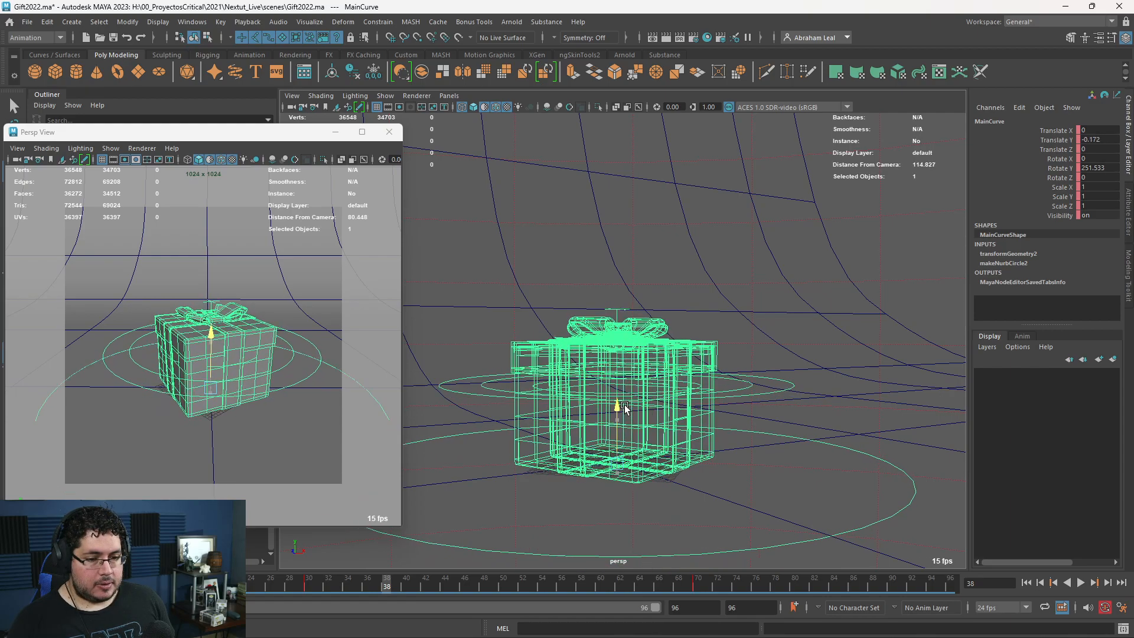
- Play the animation from the start to review the box's bounce, spin and the camera move
{"action": "key", "text": "alt+v"}
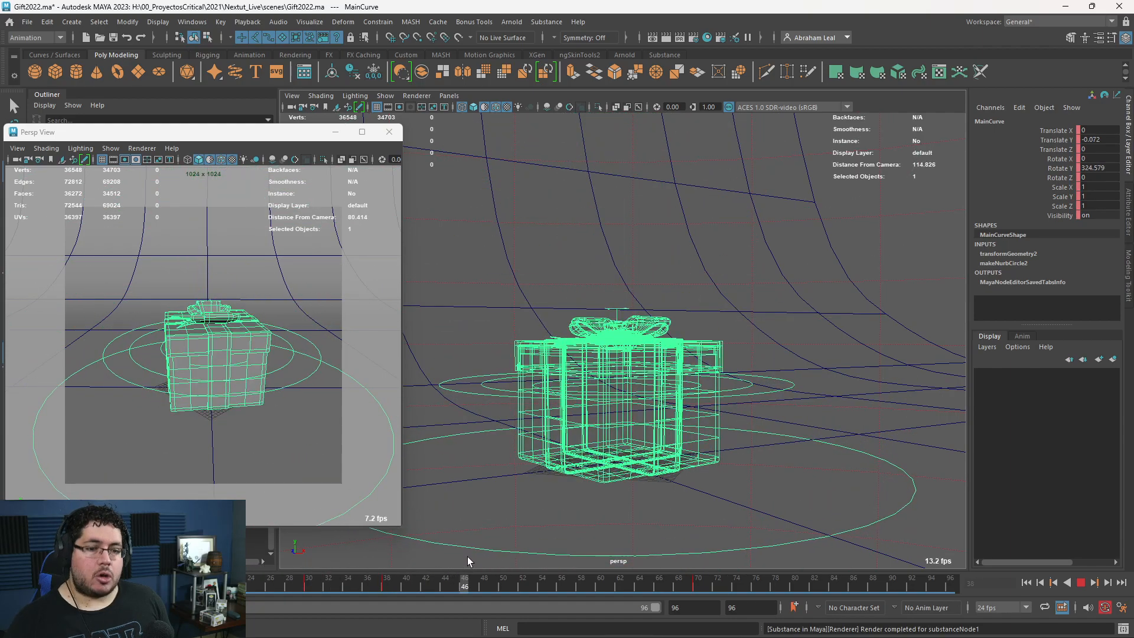
{"action": "key", "text": "alt+v"}
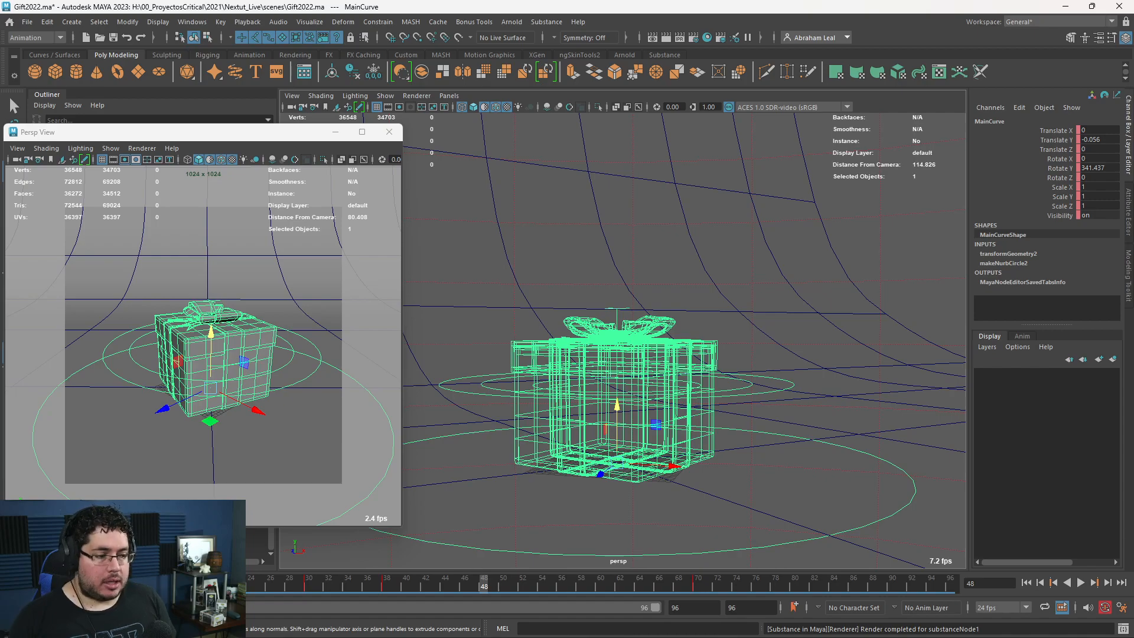
{"action": "left_click", "coordinate": [1026, 583]}
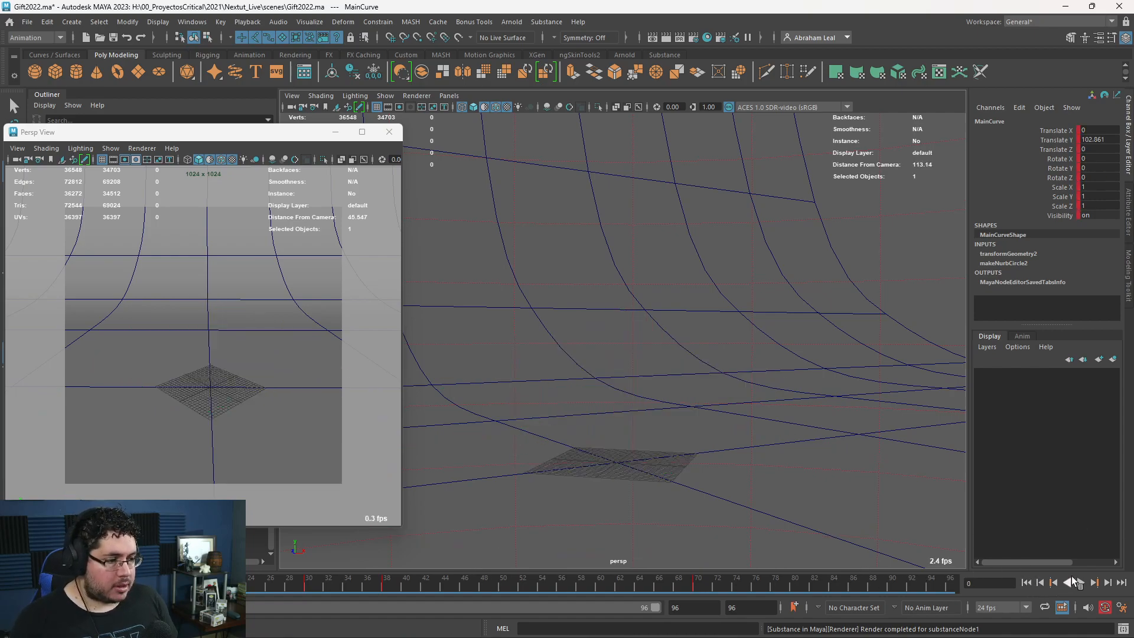
{"action": "left_click", "coordinate": [1081, 583]}
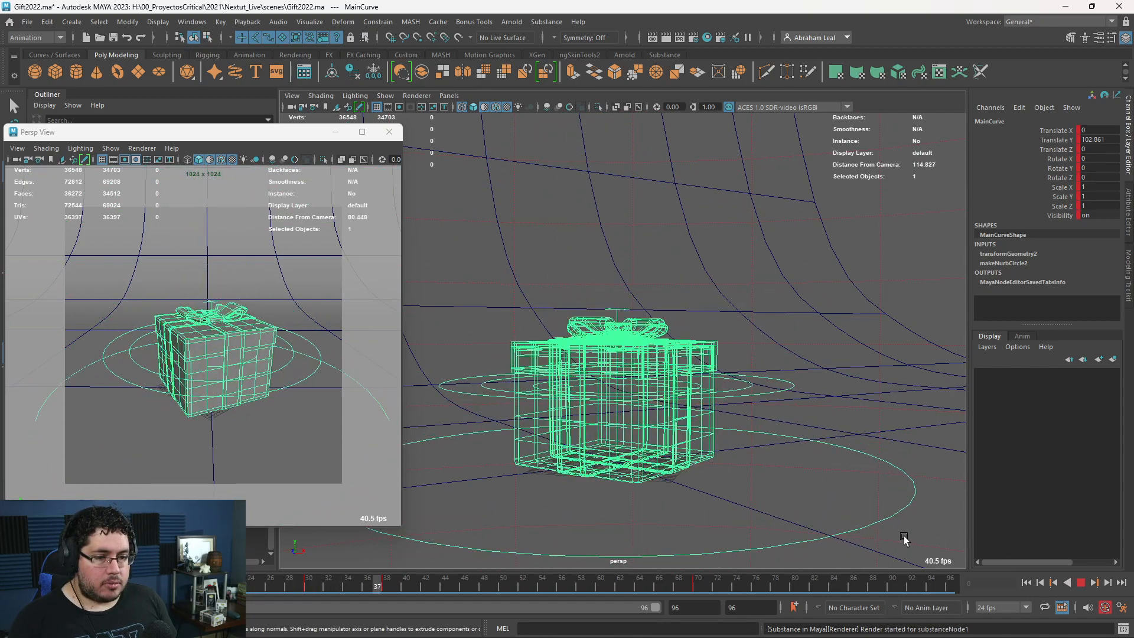
{"action": "left_click", "coordinate": [1080, 583]}
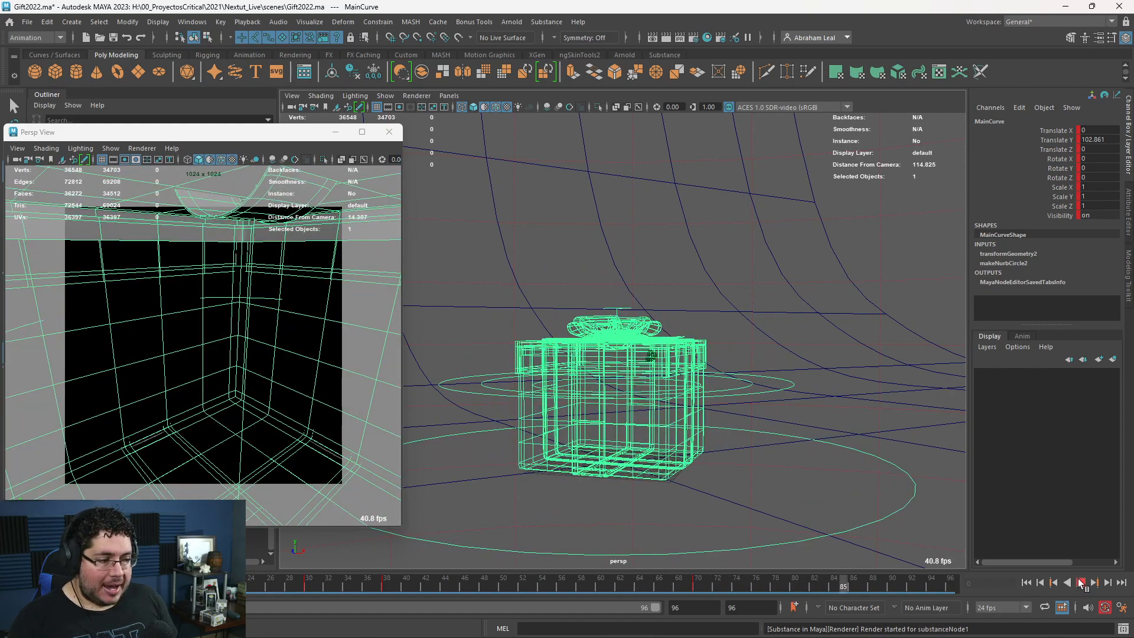
{"action": "left_click", "coordinate": [1026, 583]}
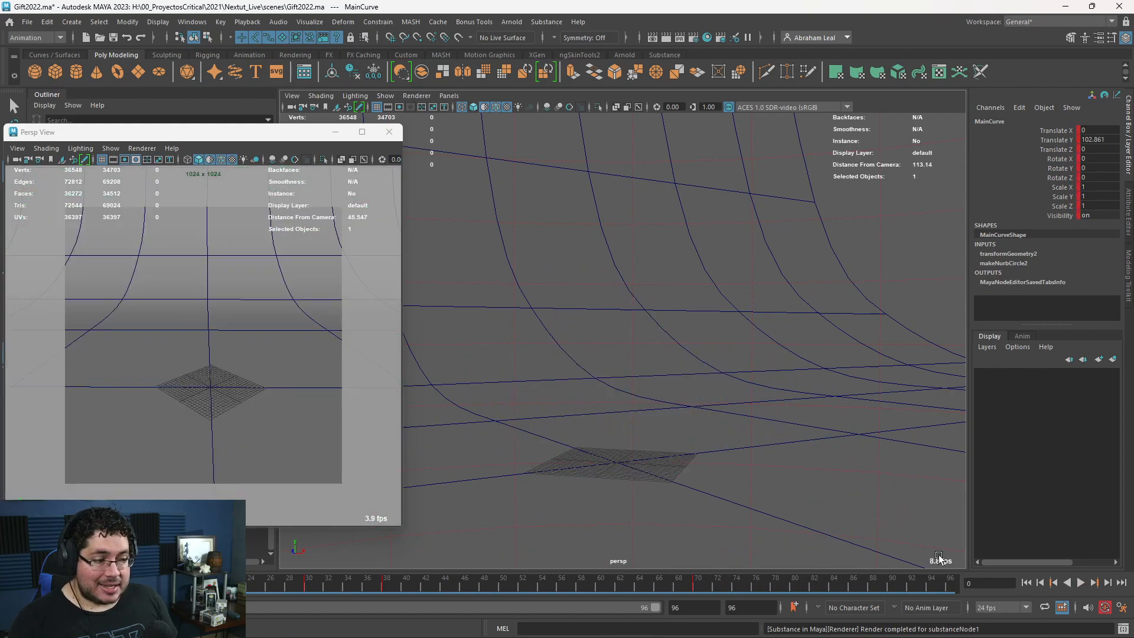
{"action": "left_click", "coordinate": [1080, 583]}
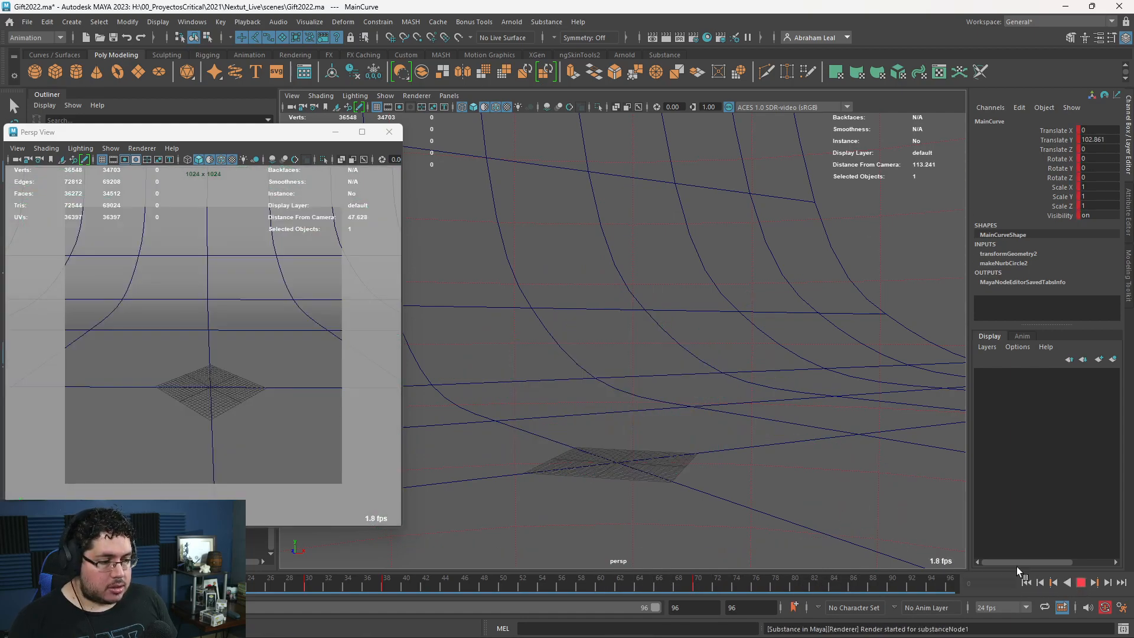
{"action": "left_click", "coordinate": [1081, 582]}
{"action": "key", "text": "alt+v"}
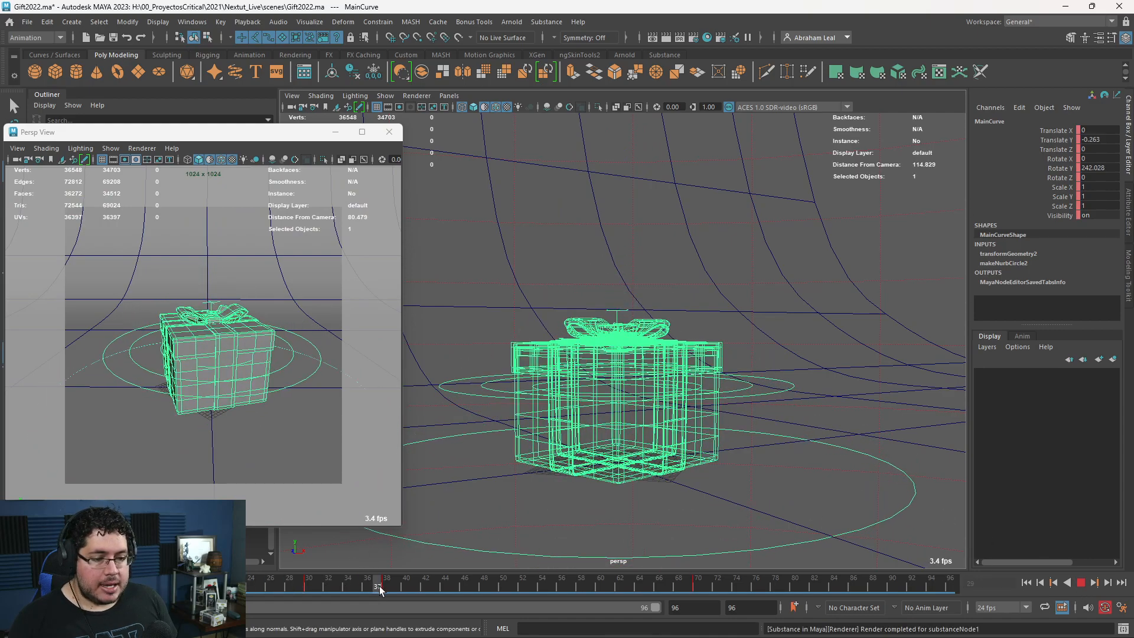
- Set MainCurve's Rotate Y to 220 at frame 70 and replay the animation from the start to check the spin
{"action": "left_click", "coordinate": [695, 587]}
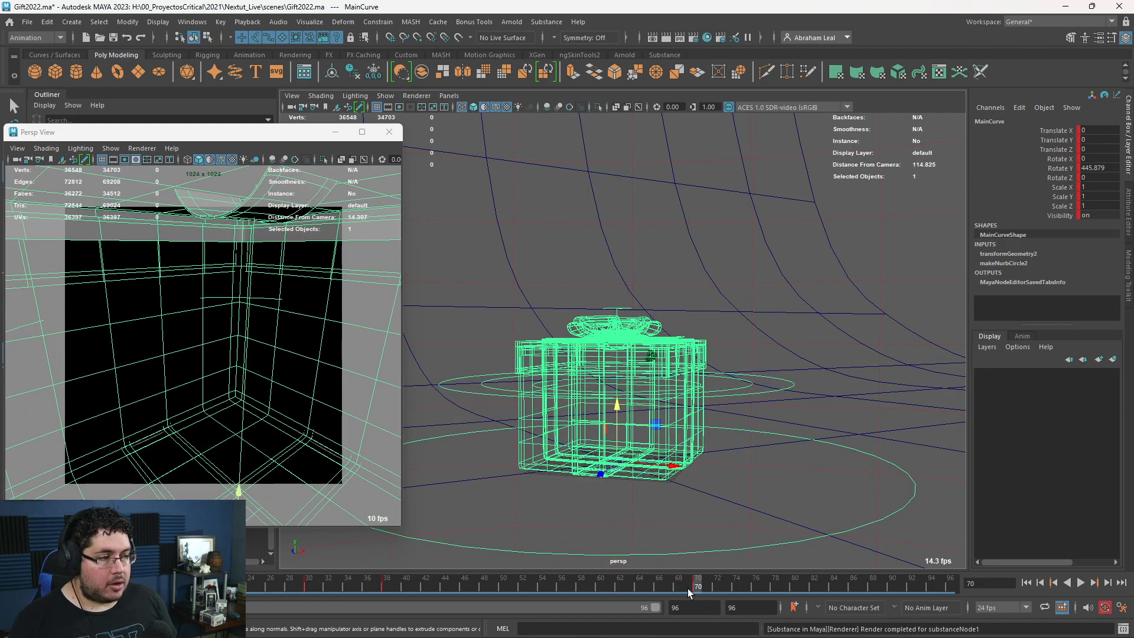
{"action": "double_click", "coordinate": [1110, 169]}
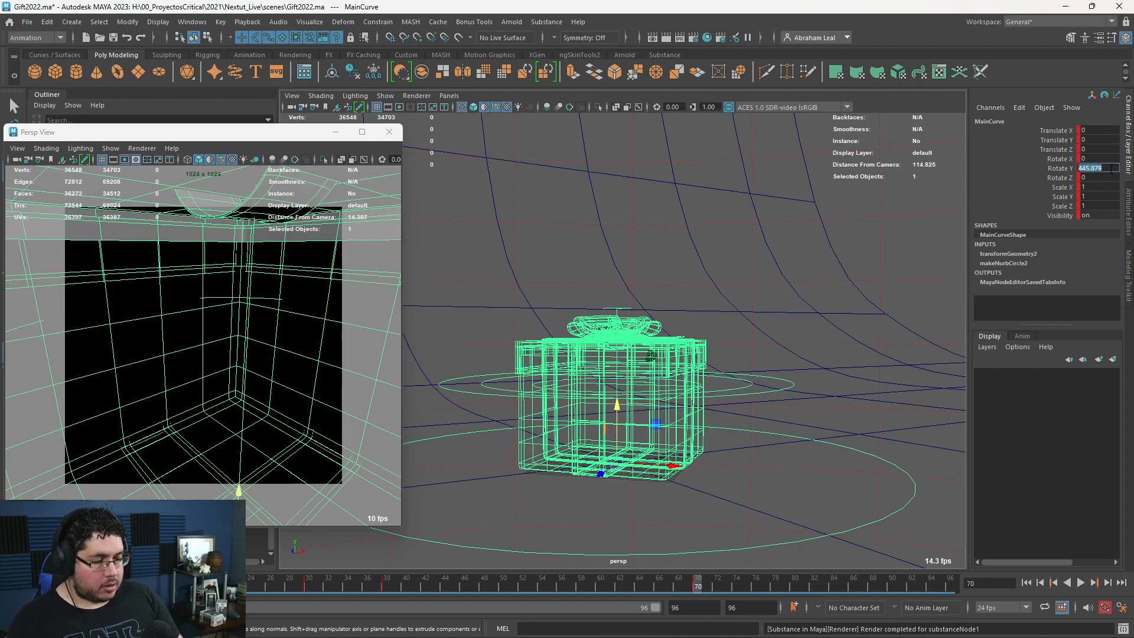
{"action": "type", "text": "220"}
{"action": "key", "text": "Return"}
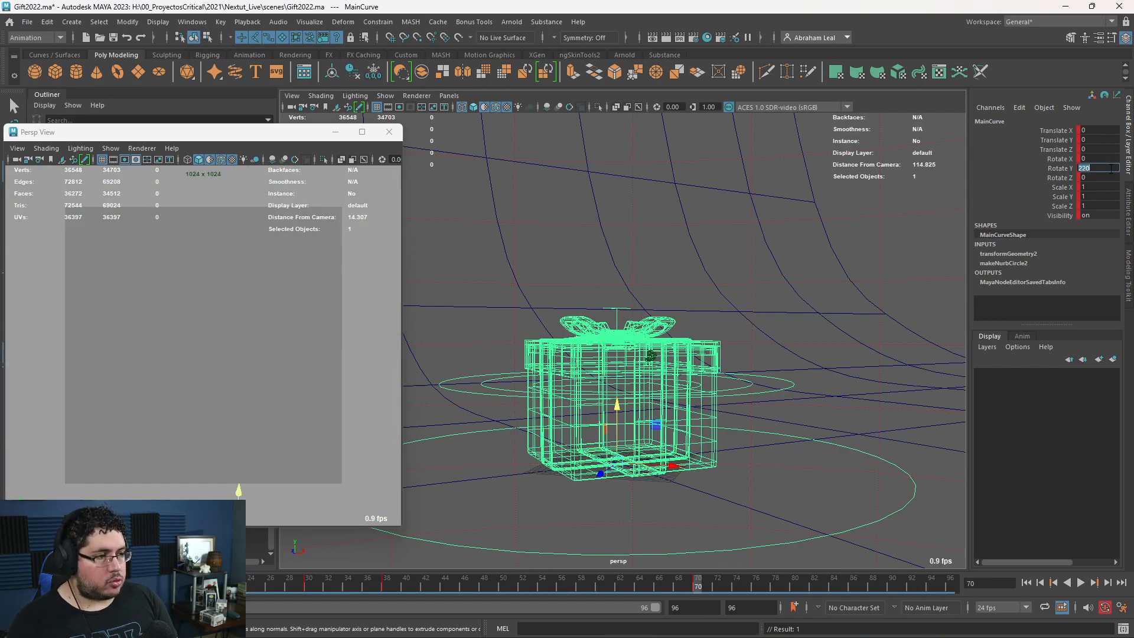
{"action": "left_click", "coordinate": [1026, 584]}
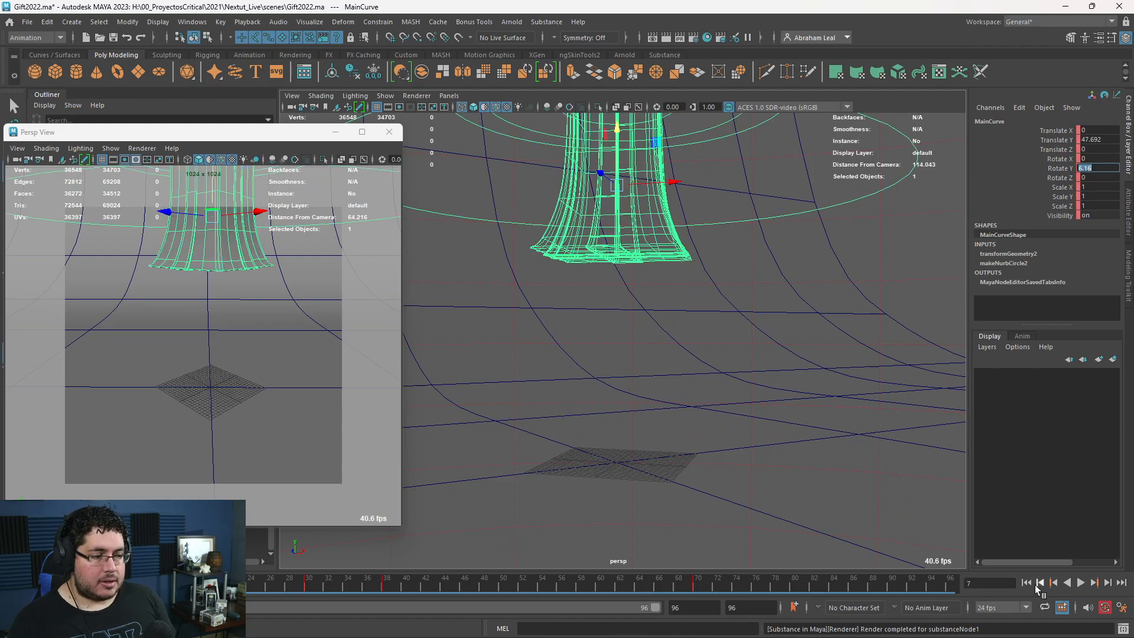
{"action": "left_click", "coordinate": [1078, 582]}
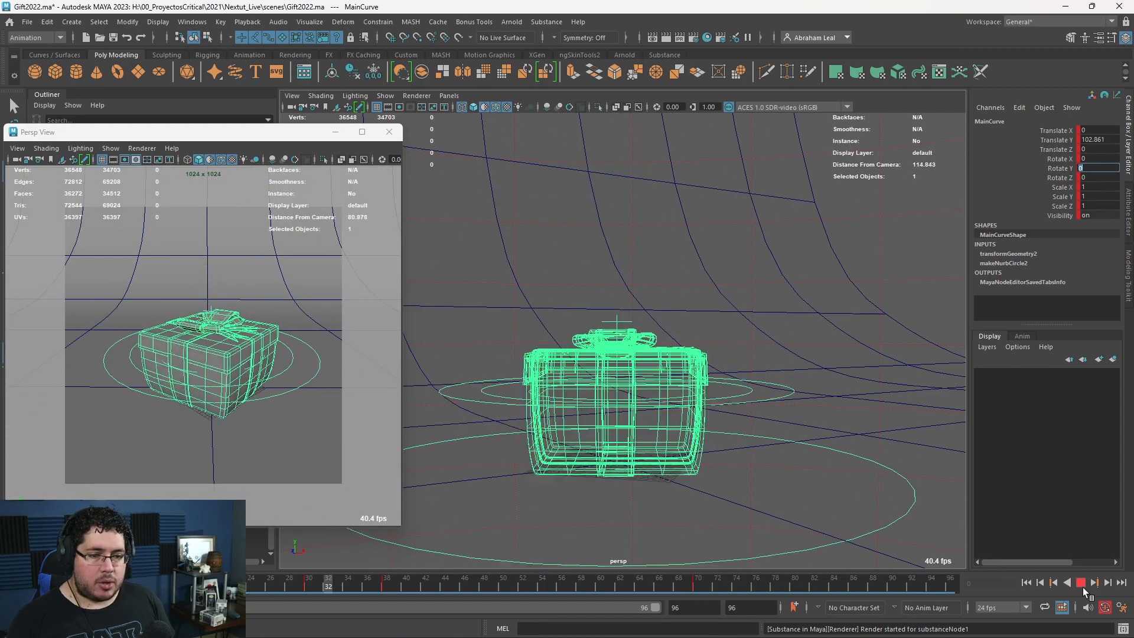
- Retime the bounce keys of SquashCtrl and MainCurve together, stretching the selected range to end at about frame 57, and replay the animation
{"action": "left_click", "coordinate": [1081, 583]}
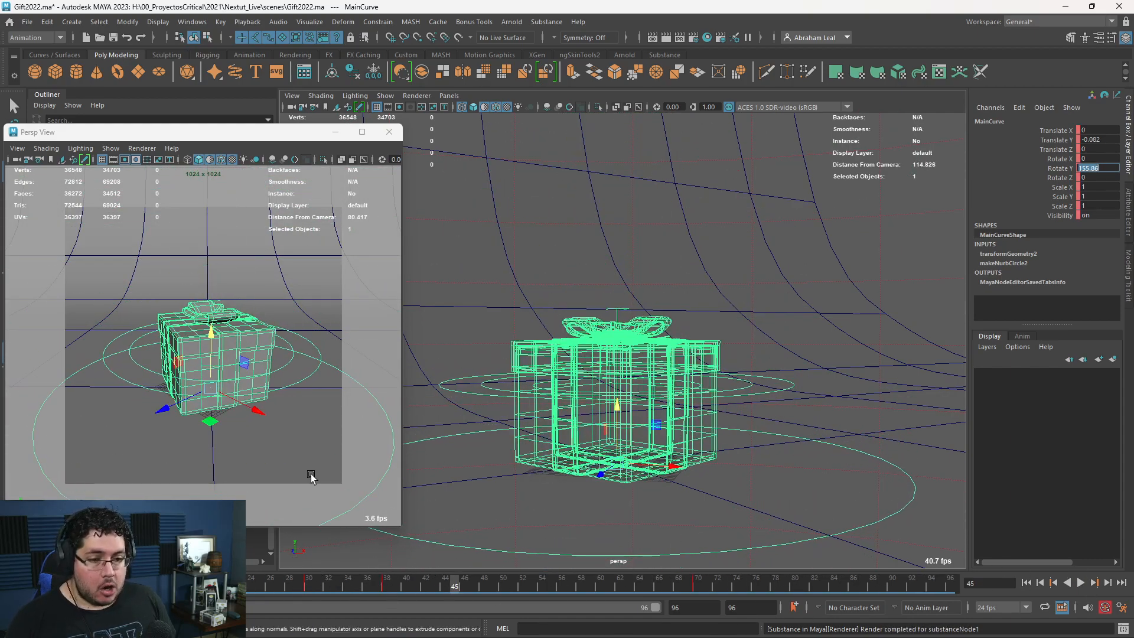
{"action": "left_click", "coordinate": [789, 384]}
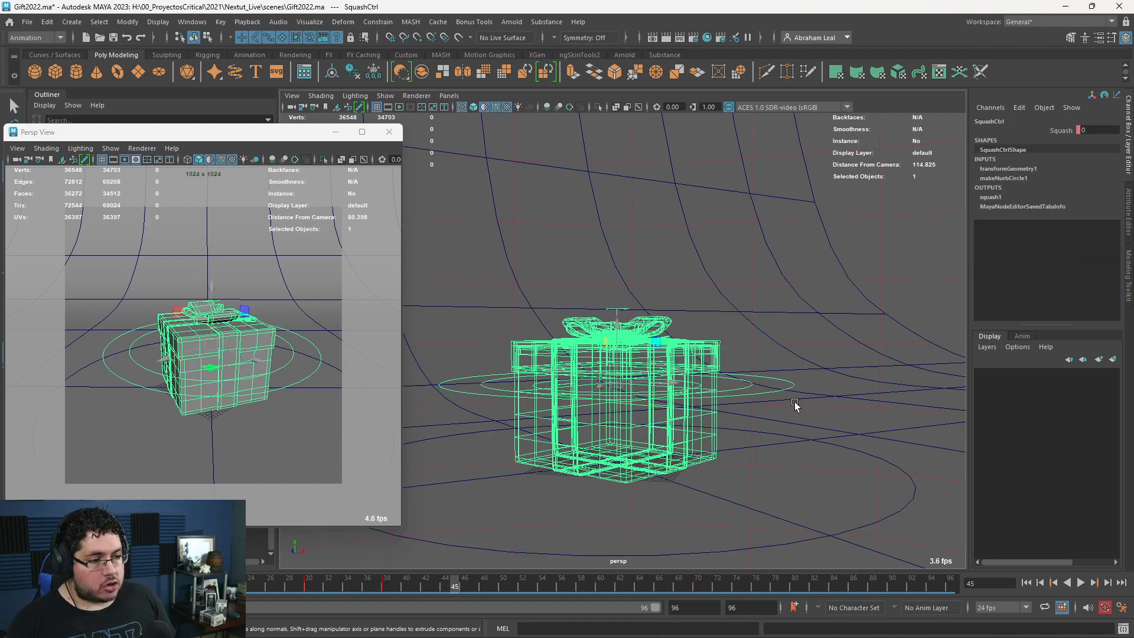
{"action": "left_click", "coordinate": [858, 449], "text": "shift"}
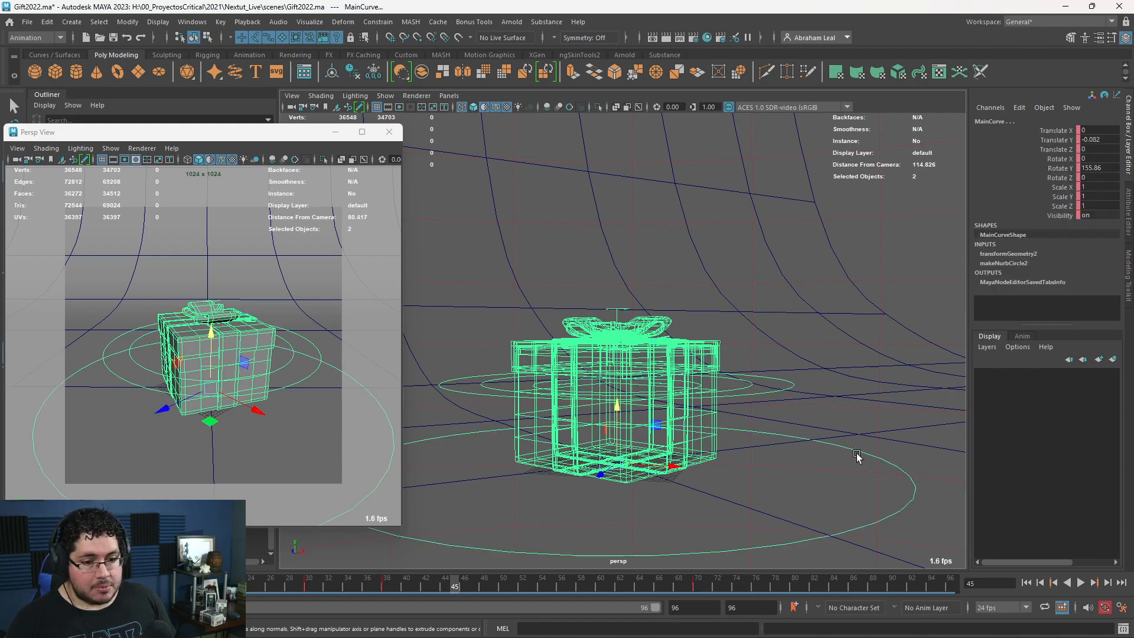
{"action": "key", "text": "alt+v"}
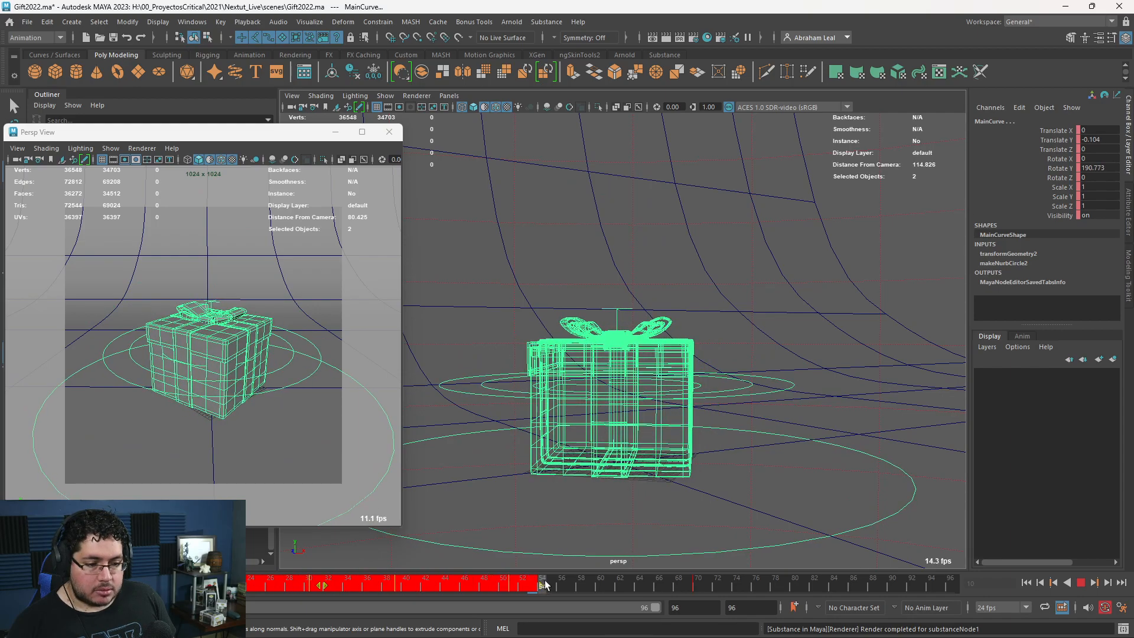
{"action": "key", "text": "alt+v"}
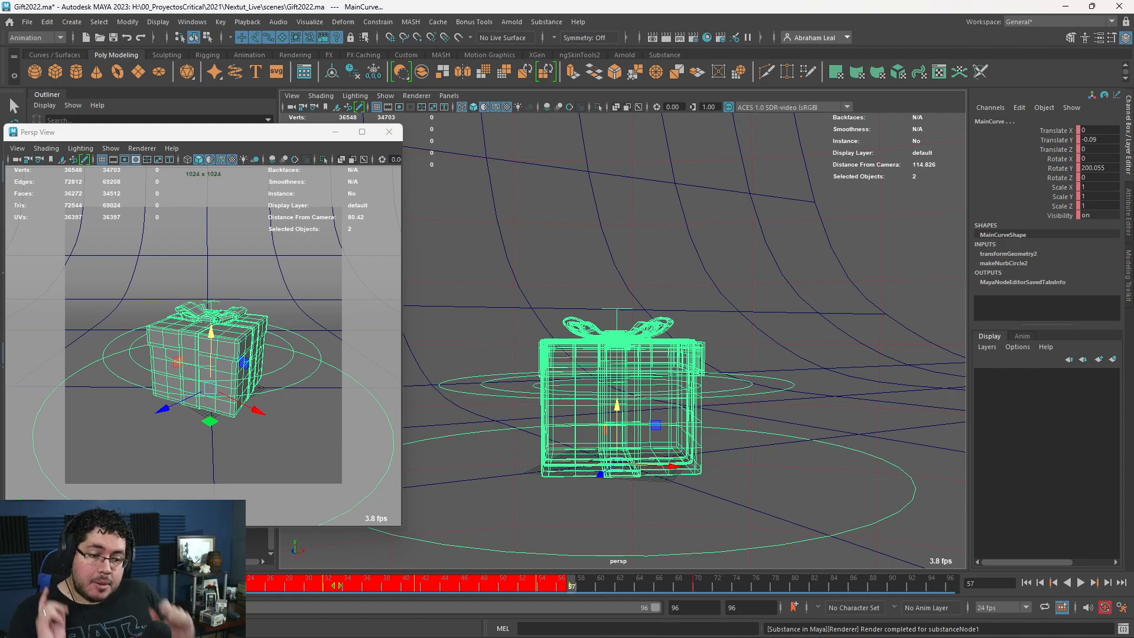
{"action": "left_click", "coordinate": [242, 585]}
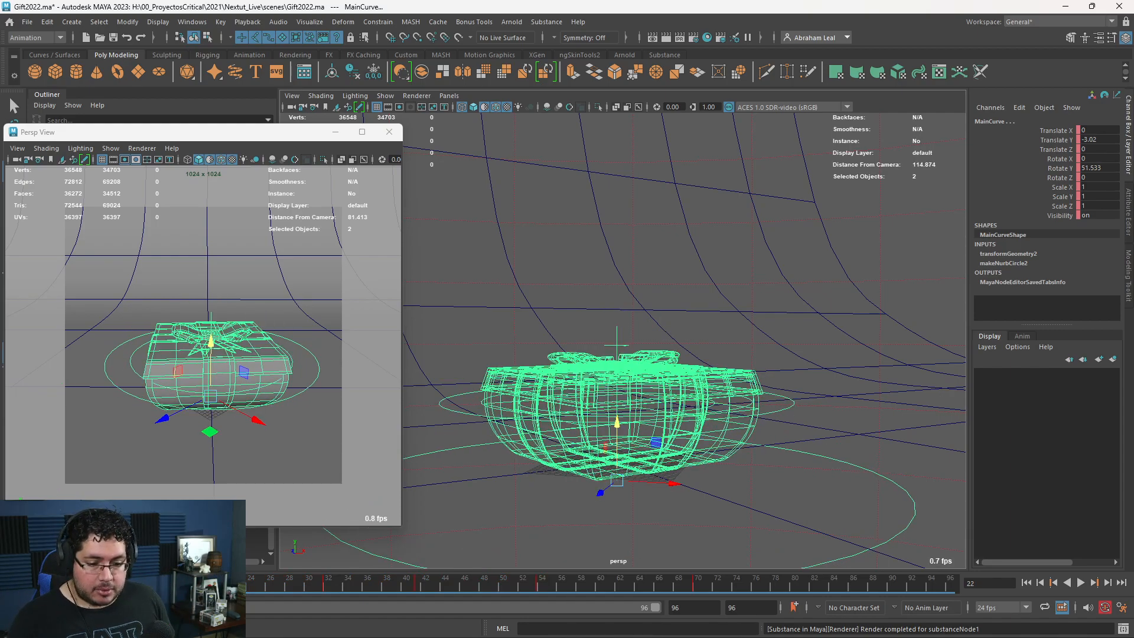
{"action": "key", "text": "alt+v"}
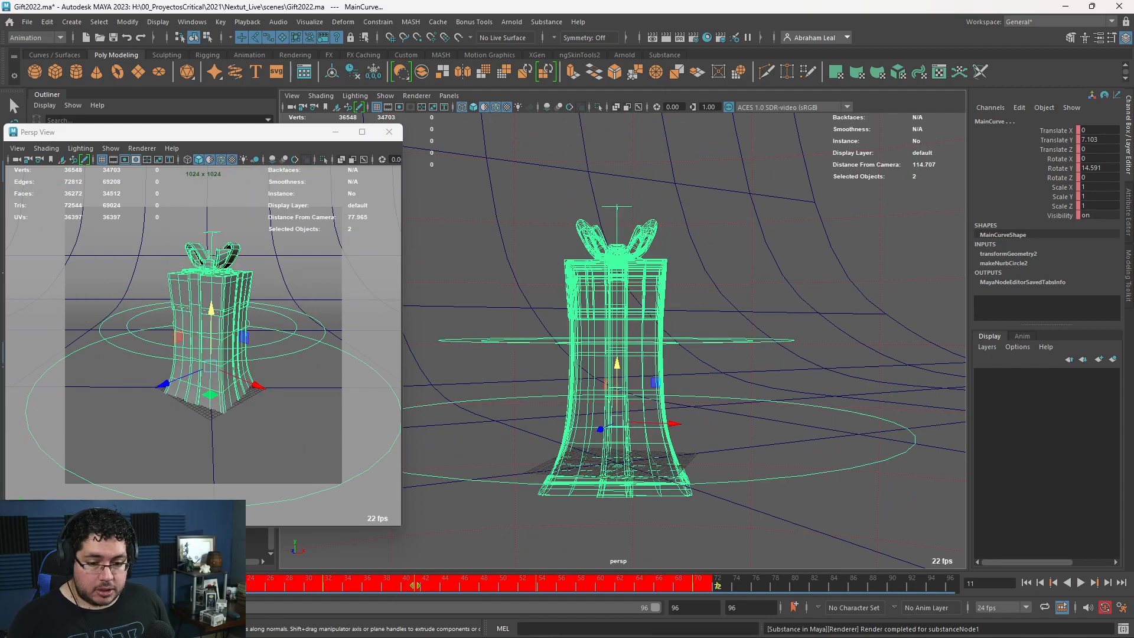
- Select the stretched keys of both controls, snap them to whole frames, and play the animation to check the timing
{"action": "left_click_drag", "start_coordinate": [305, 591], "coordinate": [548, 582], "text": "shift"}
{"action": "right_click", "coordinate": [548, 582]}
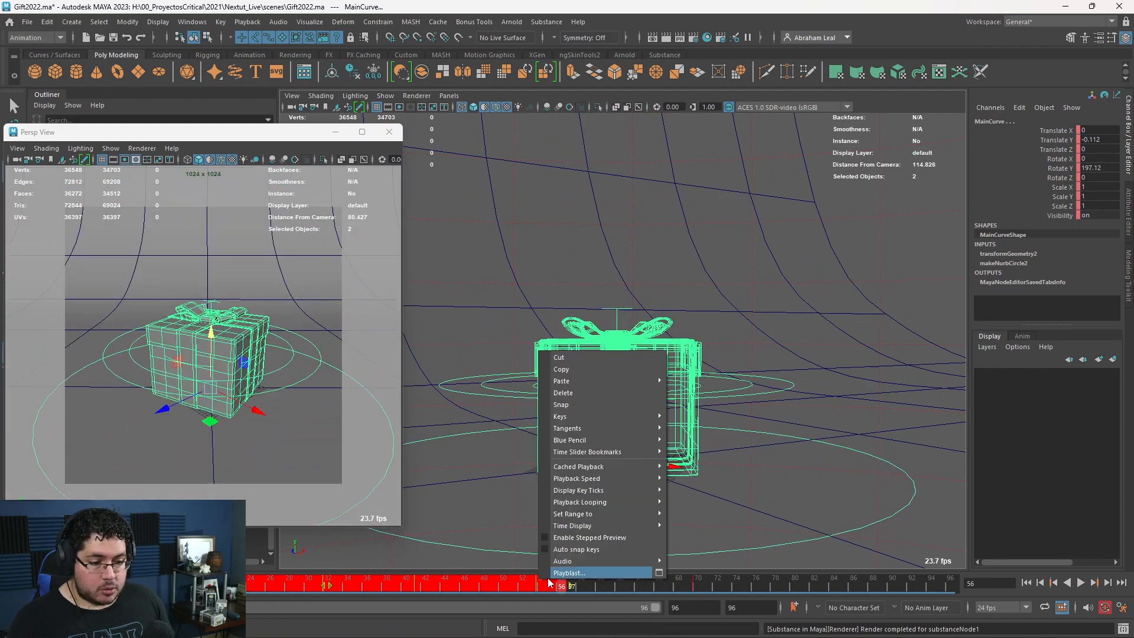
{"action": "left_click", "coordinate": [580, 404]}
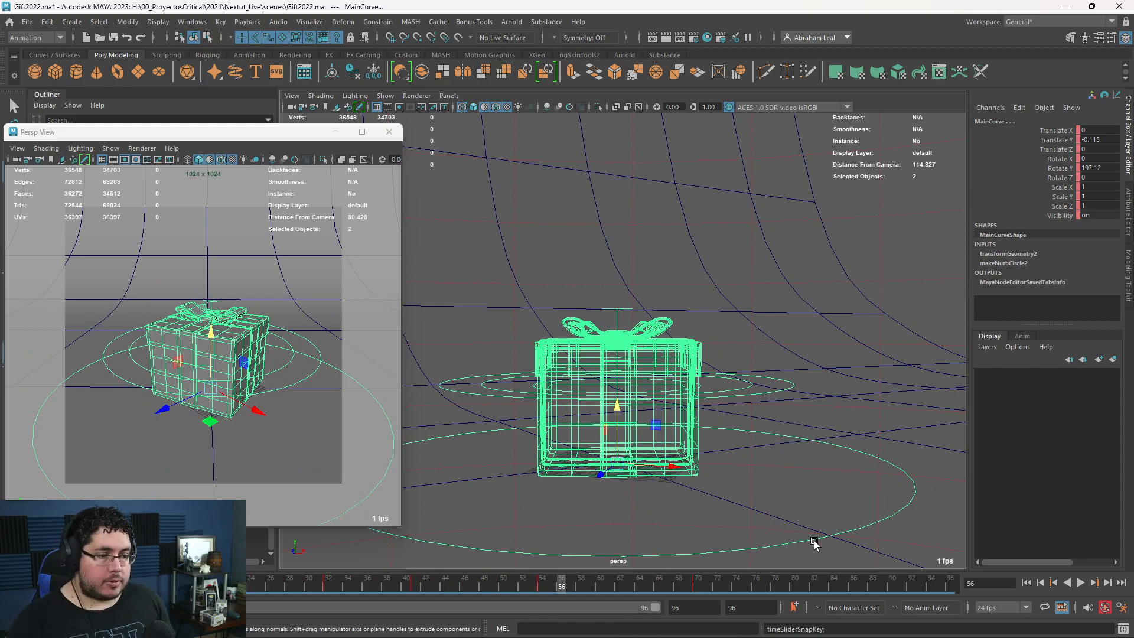
{"action": "left_click", "coordinate": [1080, 582]}
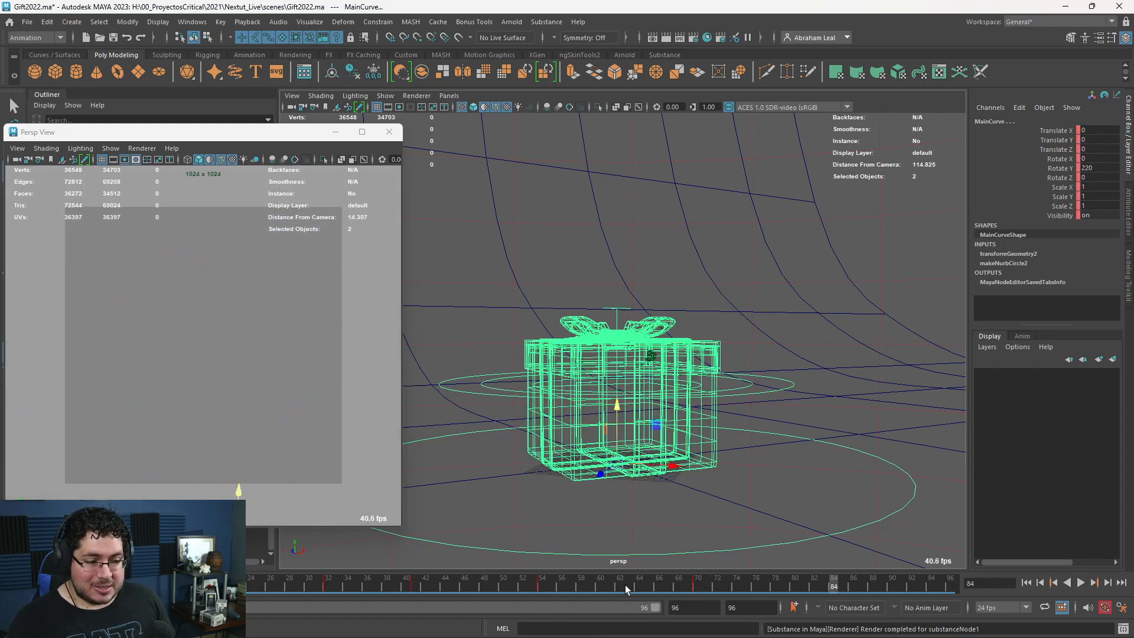
- Compress both controls' bounce keys so the range ends at about frame 48, snap them to whole frames, and replay
{"action": "left_click_drag", "start_coordinate": [559, 584], "coordinate": [114, 585], "text": "shift"}
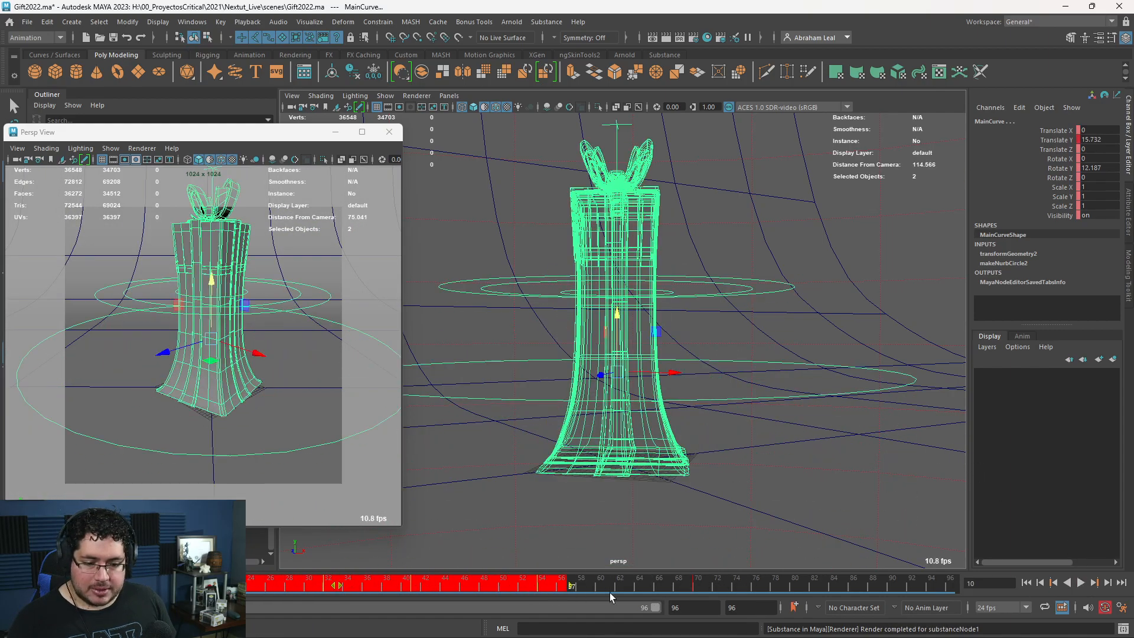
{"action": "left_click_drag", "start_coordinate": [571, 586], "coordinate": [492, 585]}
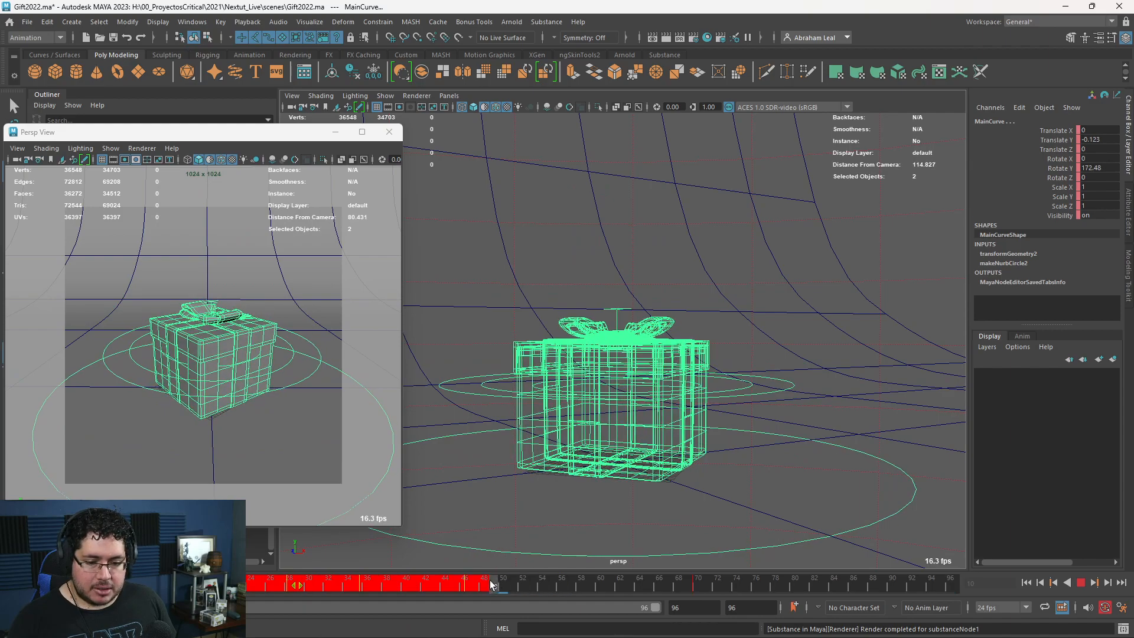
{"action": "right_click", "coordinate": [490, 584]}
{"action": "left_click", "coordinate": [496, 405]}
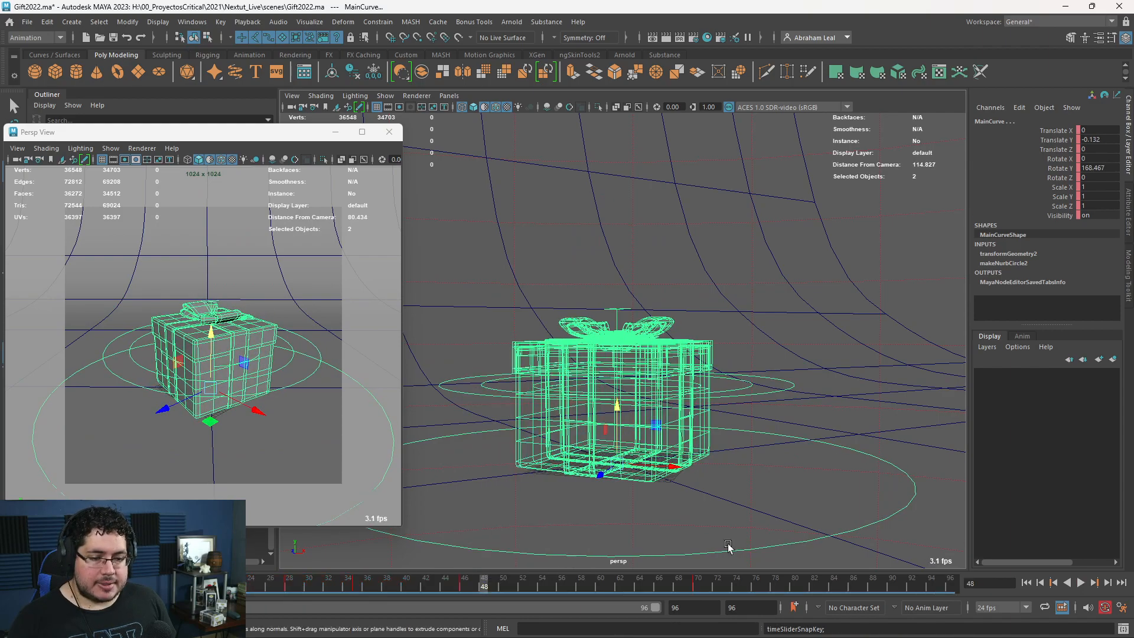
{"action": "left_click", "coordinate": [1080, 583]}
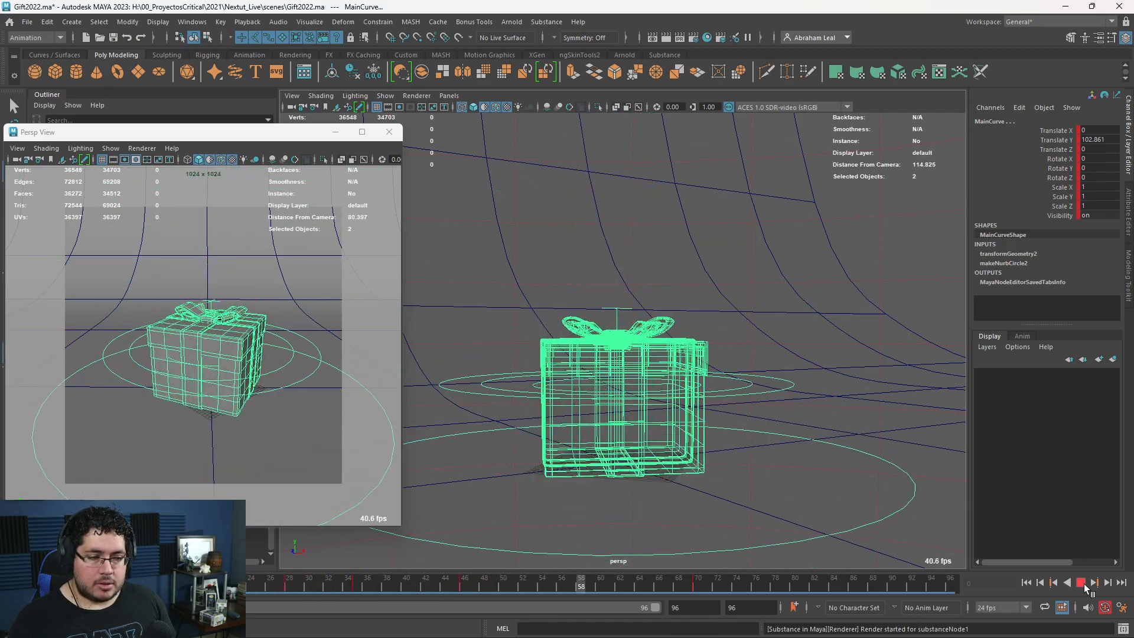
{"action": "left_click", "coordinate": [1081, 583]}
- Move both controls' key from frame 46 to about frame 41 and replay the animation from the start
{"action": "key", "text": "alt+v"}
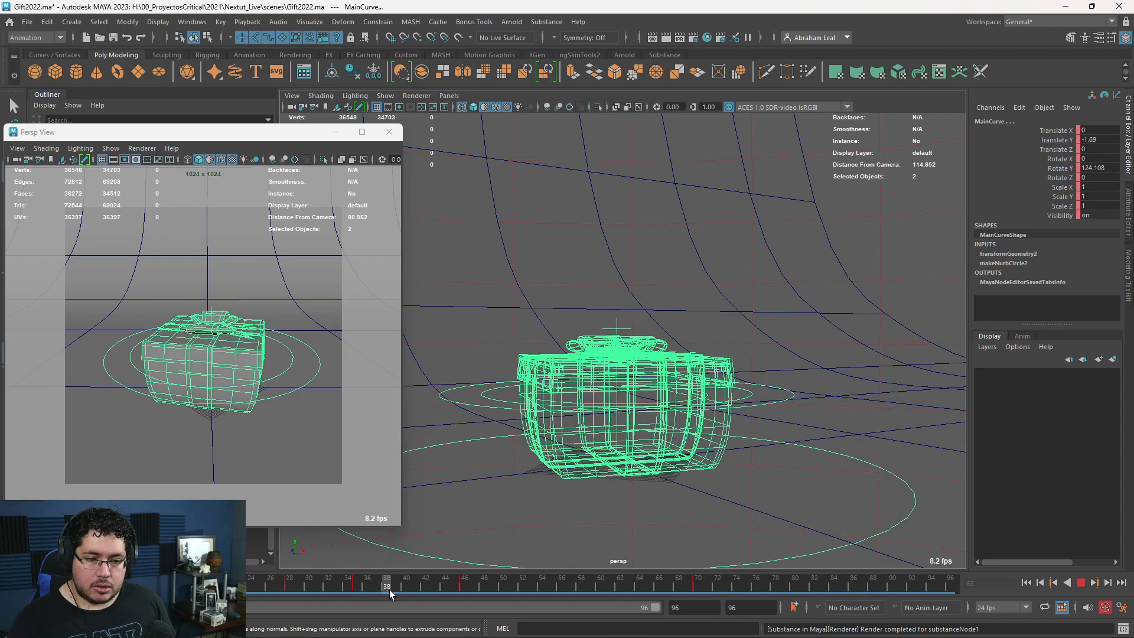
{"action": "left_click", "coordinate": [460, 587]}
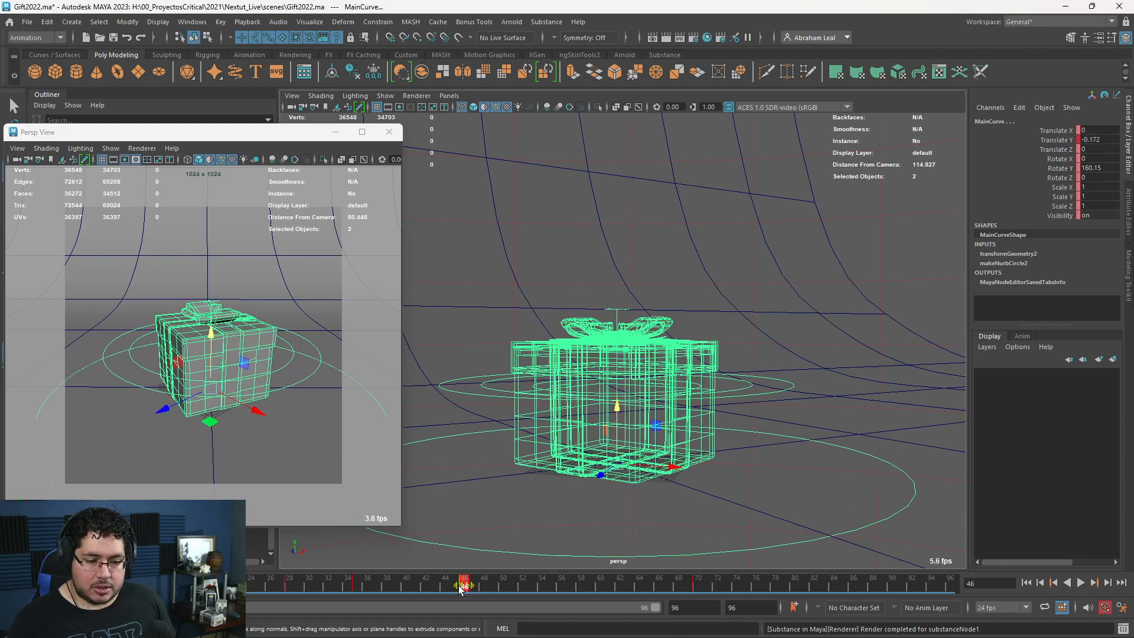
{"action": "left_click_drag", "start_coordinate": [459, 588], "coordinate": [415, 588]}
{"action": "key", "text": "alt+v"}
{"action": "left_click", "coordinate": [271, 587]}
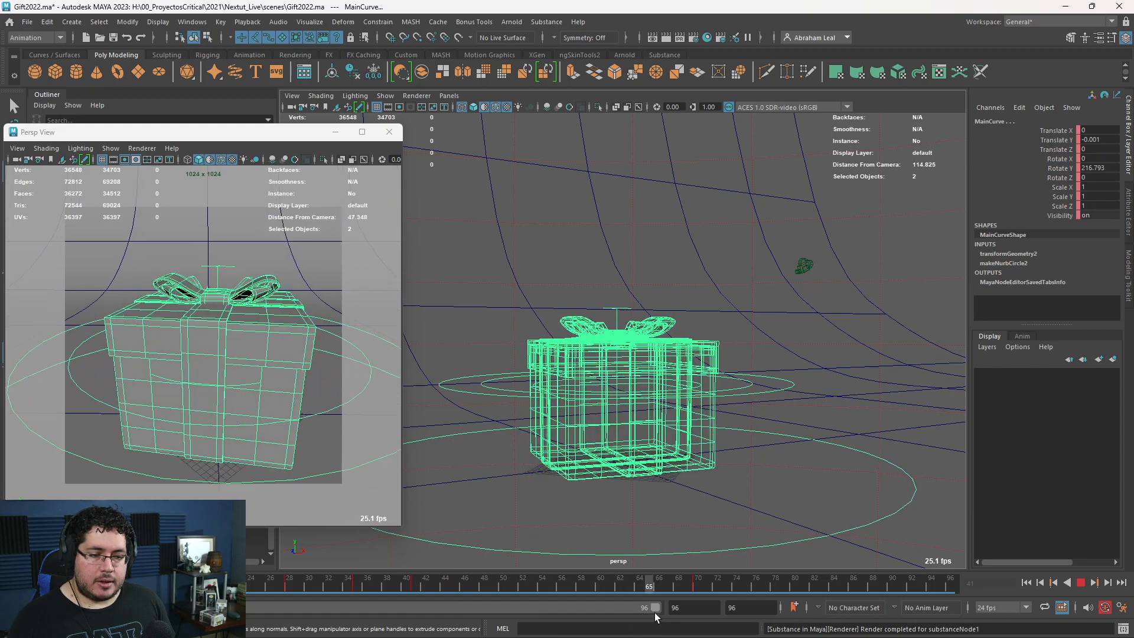
{"action": "key", "text": "alt+v"}
{"action": "left_click", "coordinate": [1028, 580]}
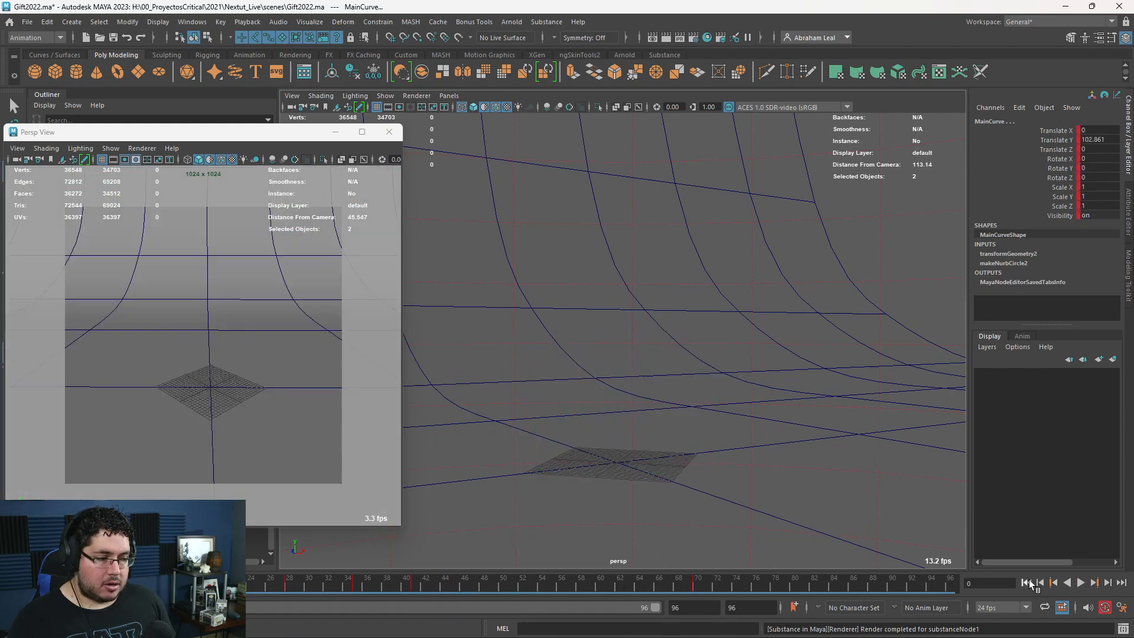
{"action": "left_click", "coordinate": [1084, 581]}
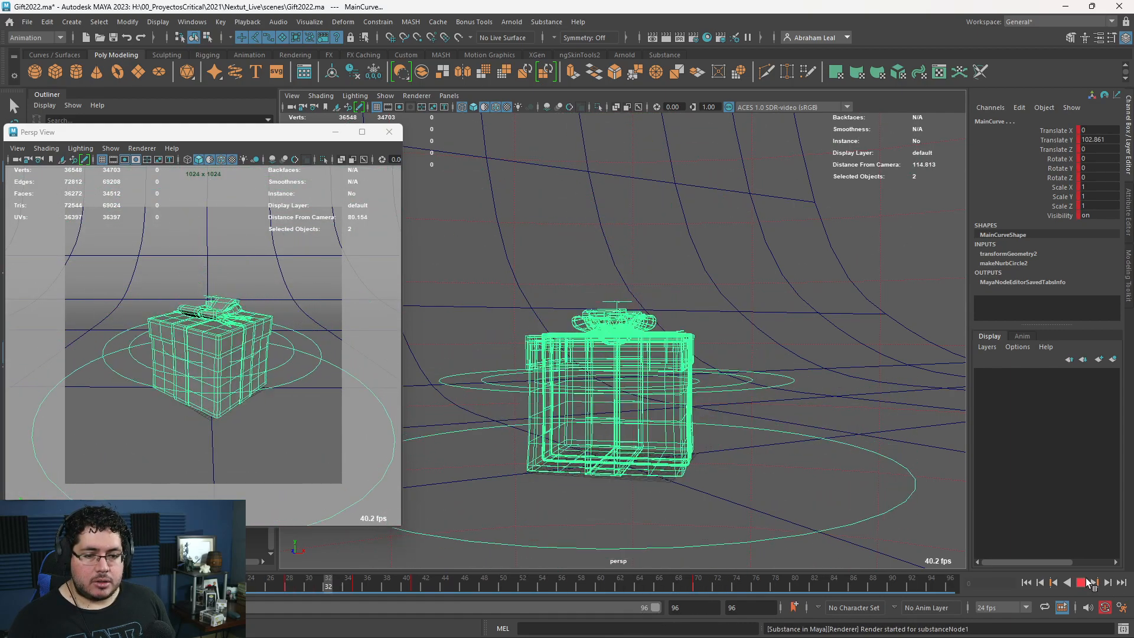
- Check camera1's key at frame 60 and set a key on MainCurve at that same frame
{"action": "left_click", "coordinate": [598, 588]}
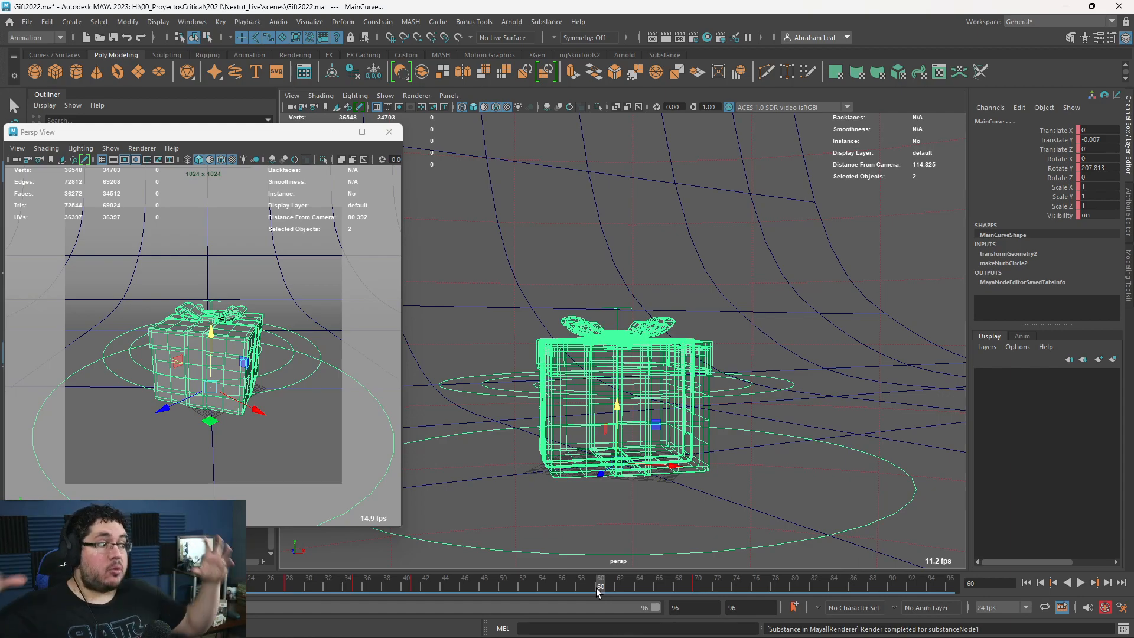
{"action": "left_click", "coordinate": [16, 160]}
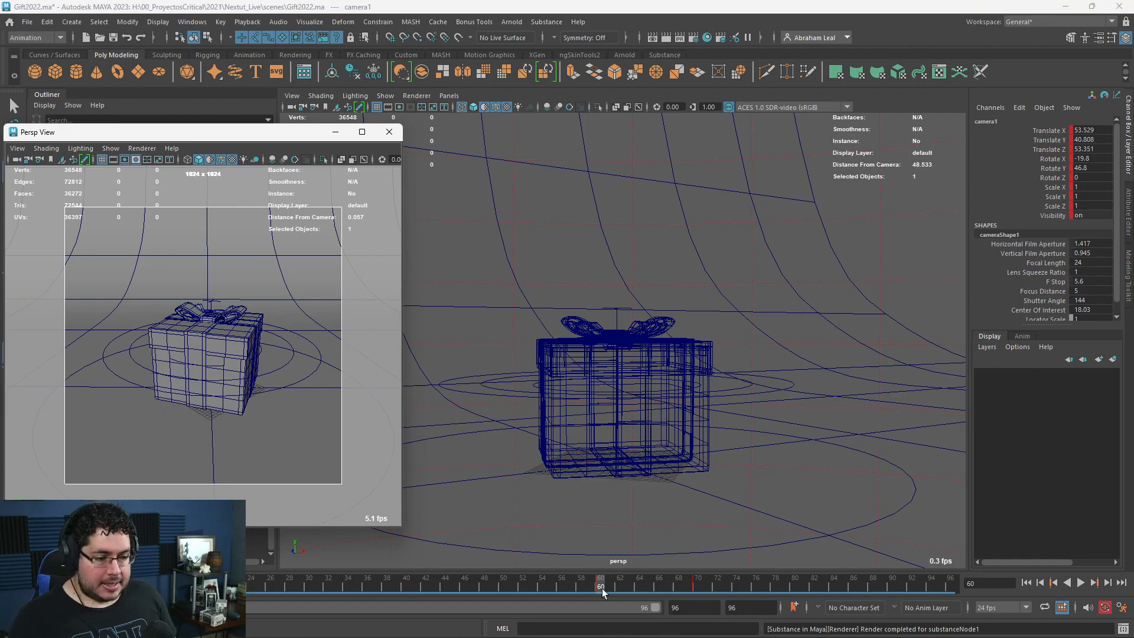
{"action": "left_click", "coordinate": [329, 367]}
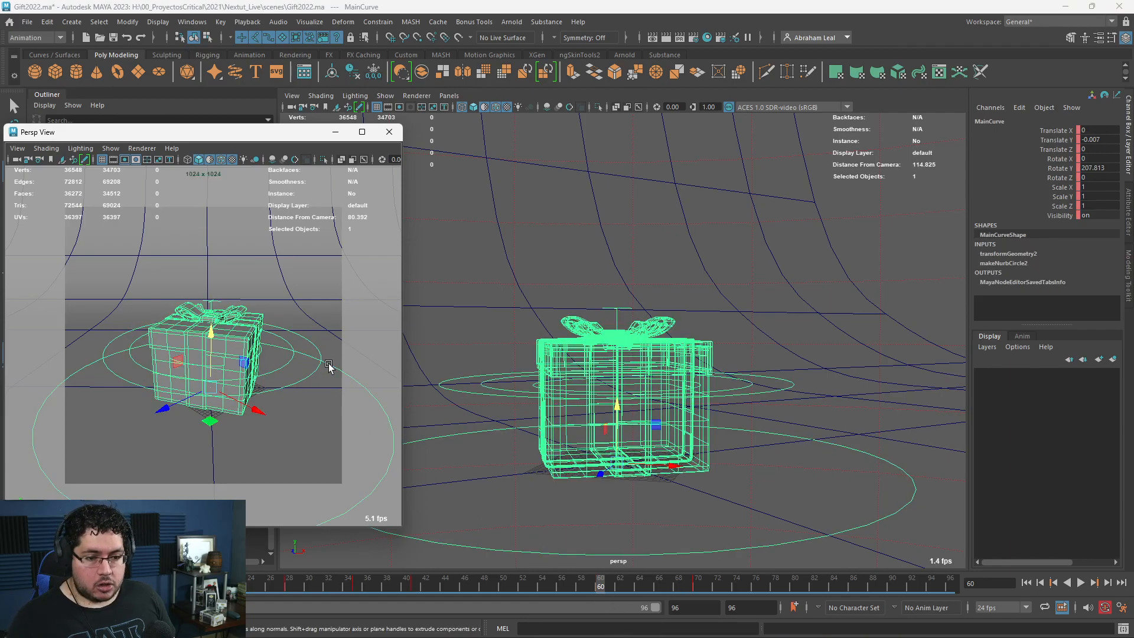
{"action": "key", "text": "s"}
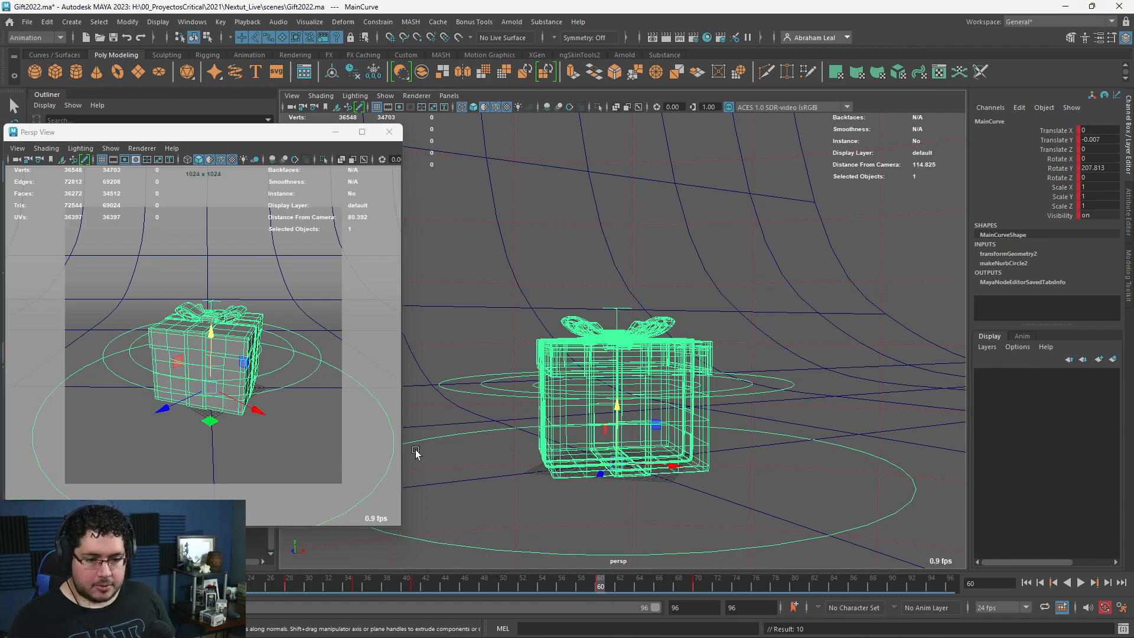
- At frame 60, flatten the box with a negative Squash on SquashCtrl and lower MainCurve to a Translate Y of about -4.7
{"action": "left_click", "coordinate": [788, 383]}
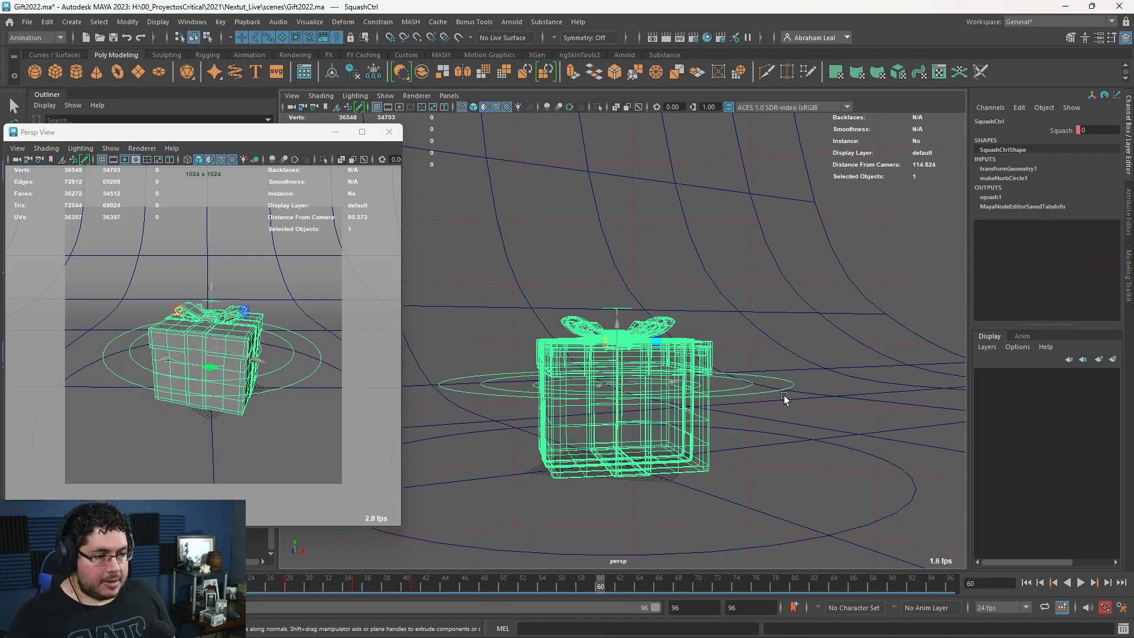
{"action": "left_click", "coordinate": [1051, 130]}
{"action": "mouse_move", "coordinate": [835, 261]}
{"action": "middle_mouse_down"}
{"action": "mouse_move", "coordinate": [831, 279]}
{"action": "mouse_move", "coordinate": [819, 275]}
{"action": "middle_mouse_up"}
{"action": "left_click", "coordinate": [912, 480]}
{"action": "key", "text": "w"}
{"action": "left_click_drag", "start_coordinate": [616, 396], "coordinate": [617, 431]}
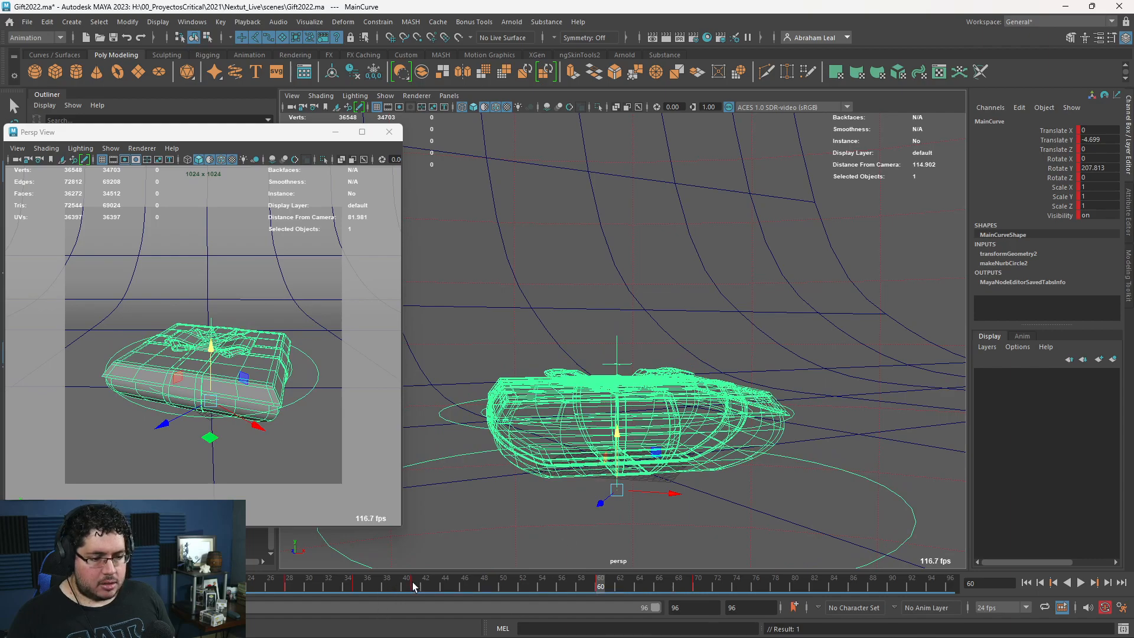
- At frame 52, set SquashCtrl's Squash to 0 and raise MainCurve so the unsquashed box rests on the floor
{"action": "left_click_drag", "start_coordinate": [415, 586], "coordinate": [521, 590]}
{"action": "key", "text": "w"}
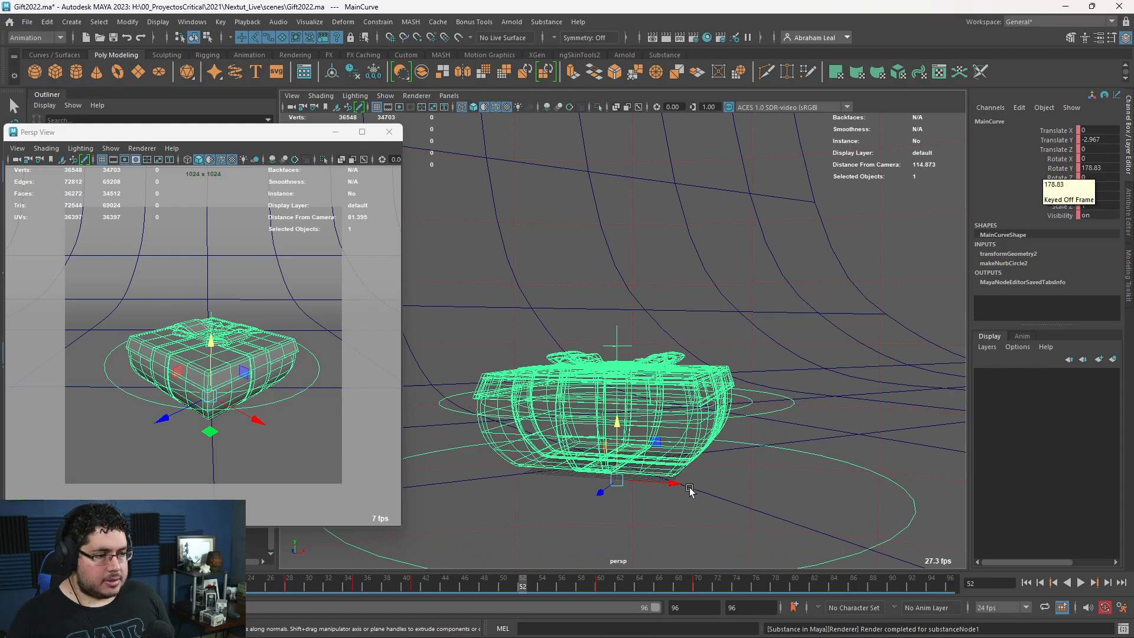
{"action": "left_click", "coordinate": [768, 396]}
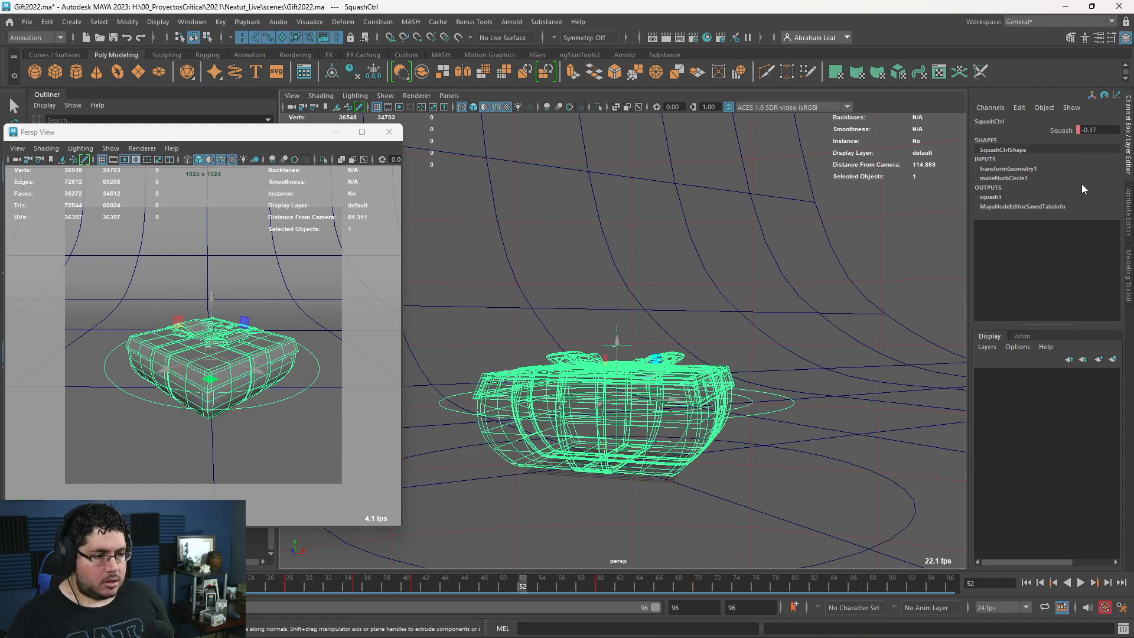
{"action": "type", "text": "0"}
{"action": "key", "text": "Return"}
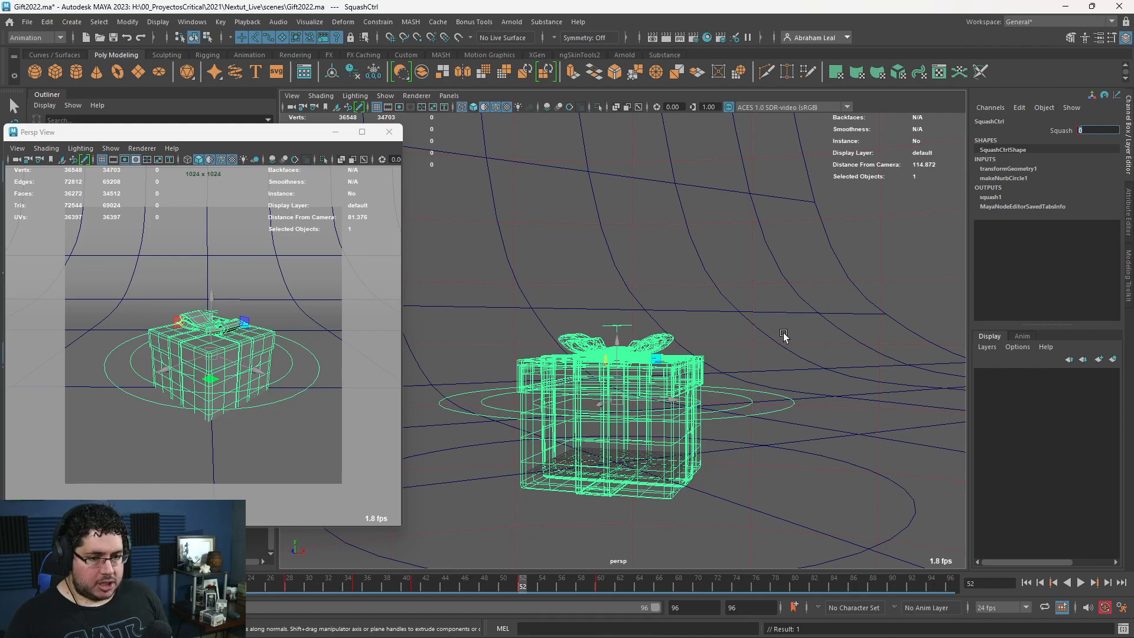
{"action": "left_click", "coordinate": [757, 436]}
{"action": "left_click", "coordinate": [800, 450]}
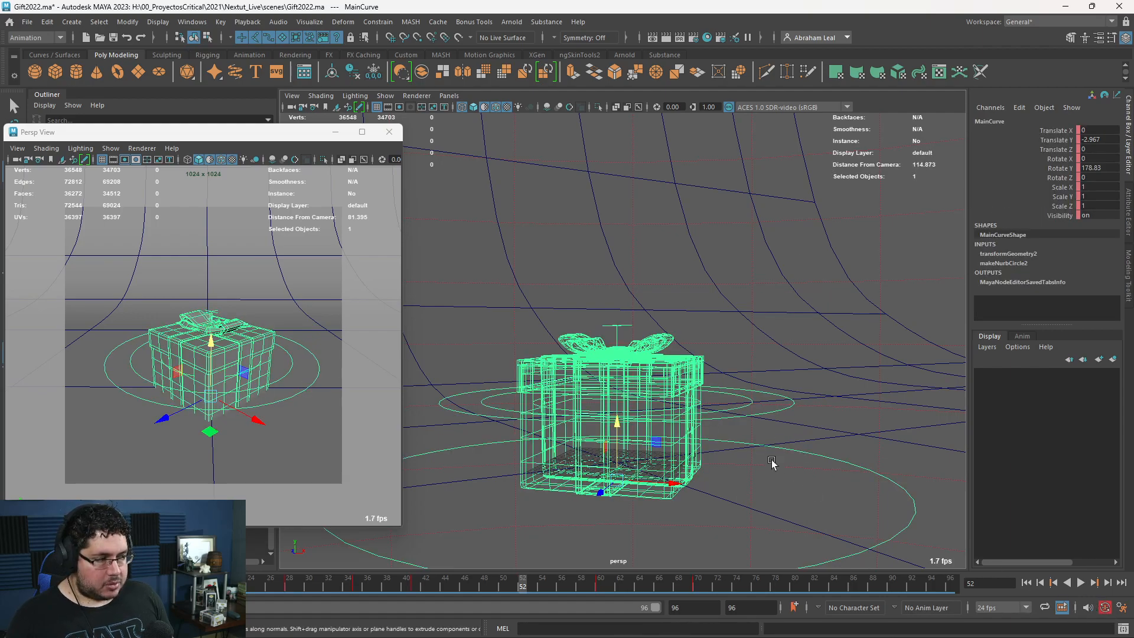
{"action": "mouse_move", "coordinate": [617, 421]}
{"action": "left_mouse_down"}
{"action": "mouse_move", "coordinate": [618, 402]}
{"action": "mouse_move", "coordinate": [624, 410]}
{"action": "left_mouse_up"}
- Review the new squash in playback and stretch the box at frame 65 by setting SquashCtrl's Squash to 0.6
{"action": "key", "text": "alt+v"}
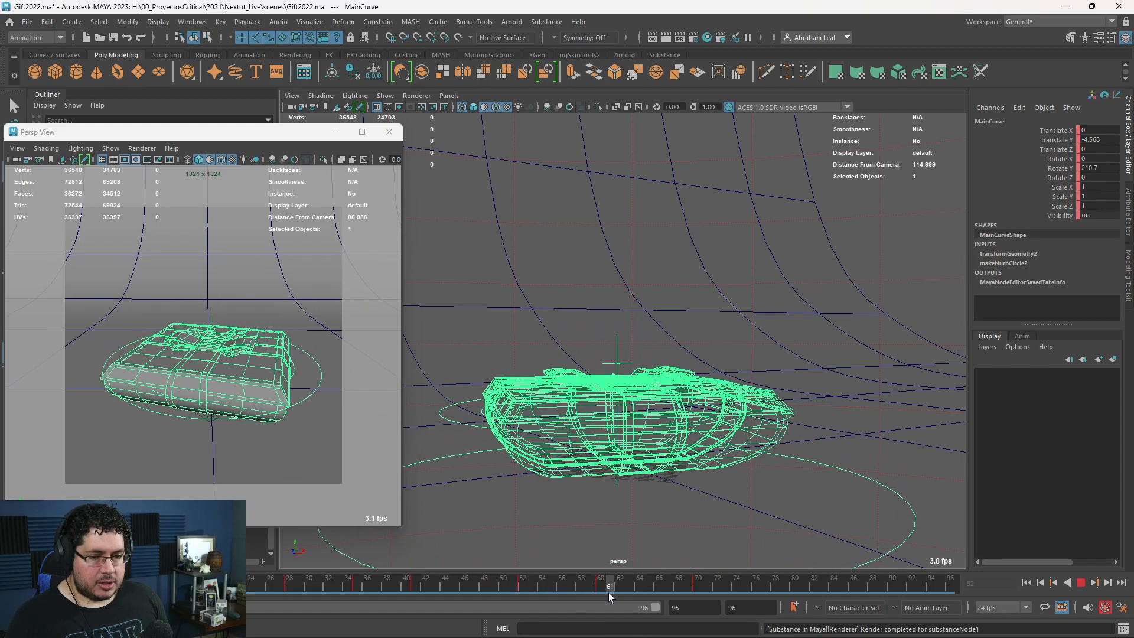
{"action": "left_click", "coordinate": [652, 585]}
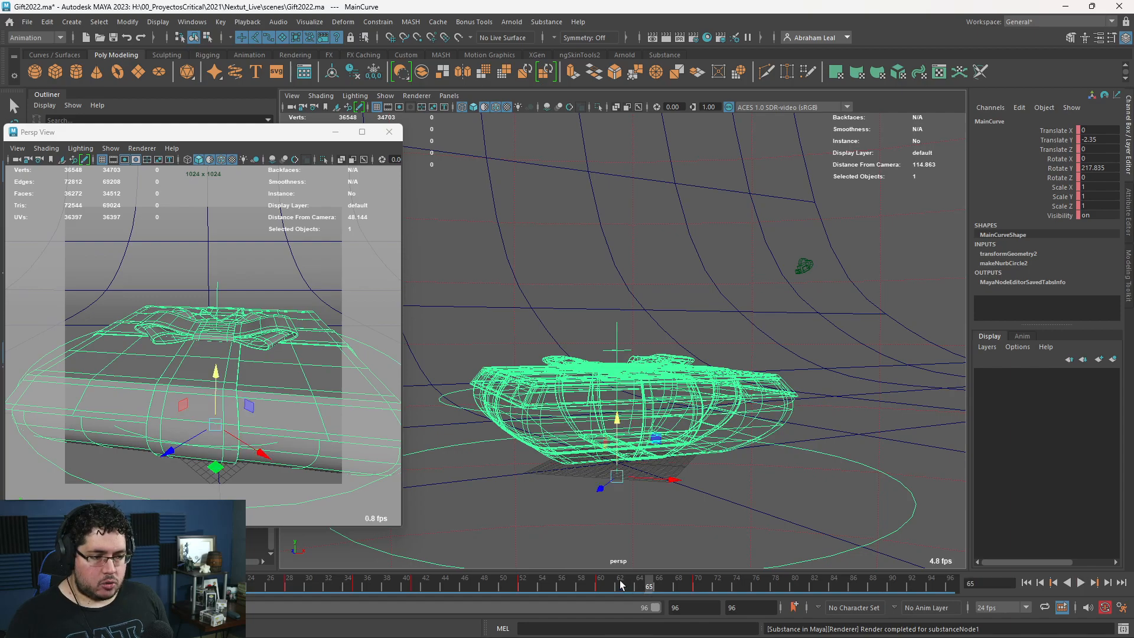
{"action": "left_click", "coordinate": [443, 403]}
{"action": "left_click", "coordinate": [1058, 131]}
{"action": "middle_click_drag", "start_coordinate": [603, 291], "coordinate": [614, 290]}
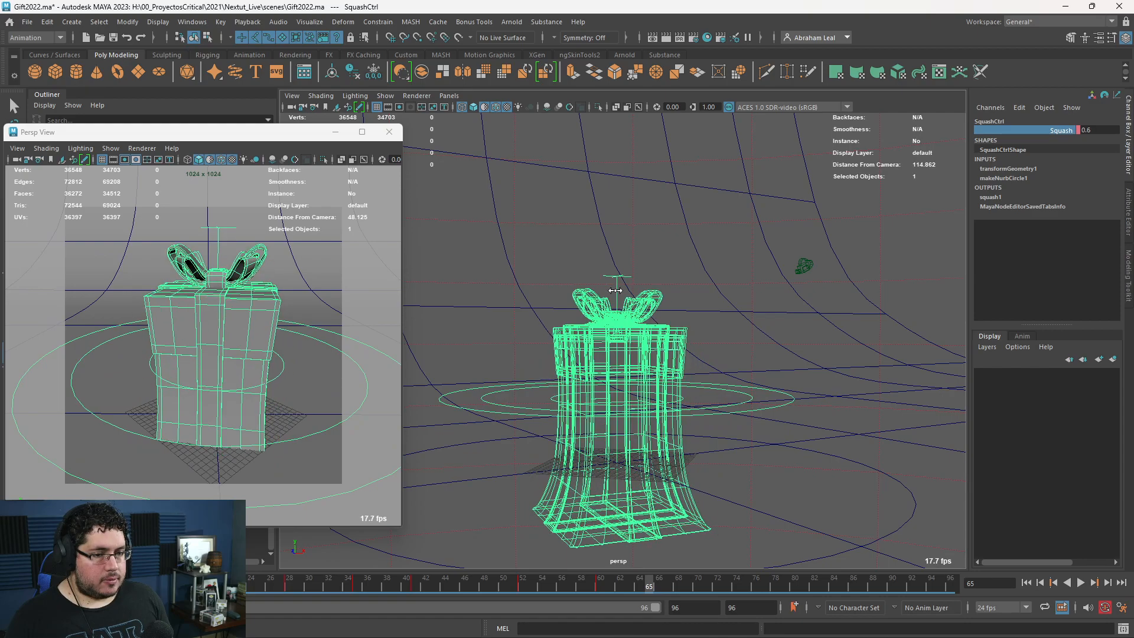
- At frame 65, lift and tilt MainCurve toward the camera, keying Translate about 9.19, 6.15, 9.71 and Rotate X about -41.8, and scrub to frame 70
{"action": "left_click", "coordinate": [828, 456]}
{"action": "left_click_drag", "start_coordinate": [759, 458], "coordinate": [843, 440], "text": "alt"}
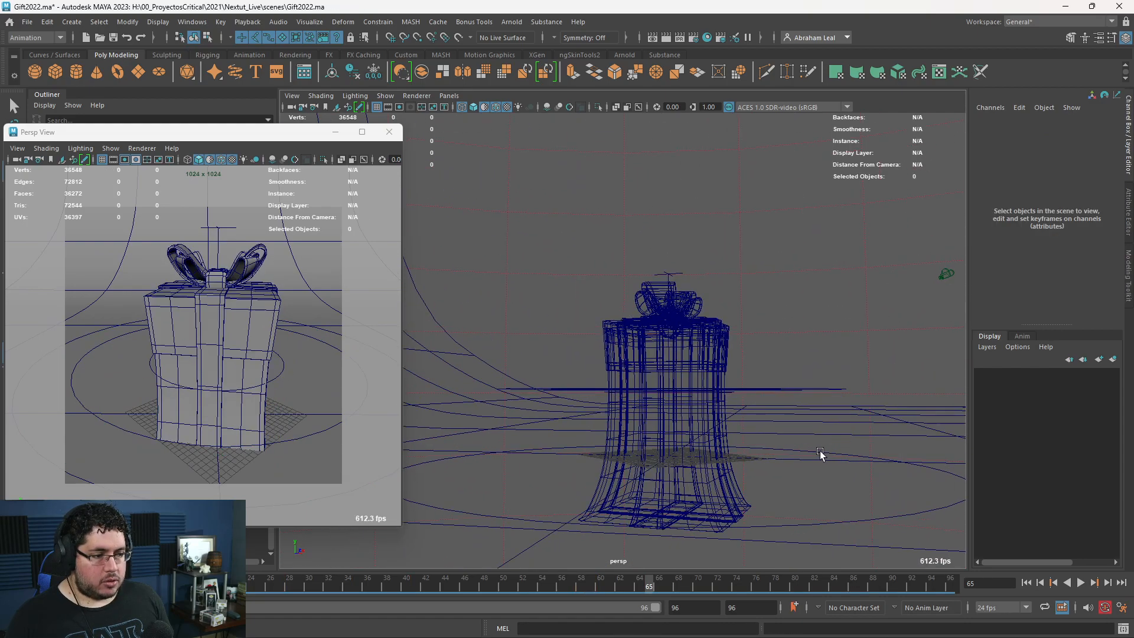
{"action": "left_click", "coordinate": [819, 453]}
{"action": "left_click_drag", "start_coordinate": [679, 463], "coordinate": [754, 415], "text": "alt"}
{"action": "key", "text": "w"}
{"action": "key", "text": "shift+w"}
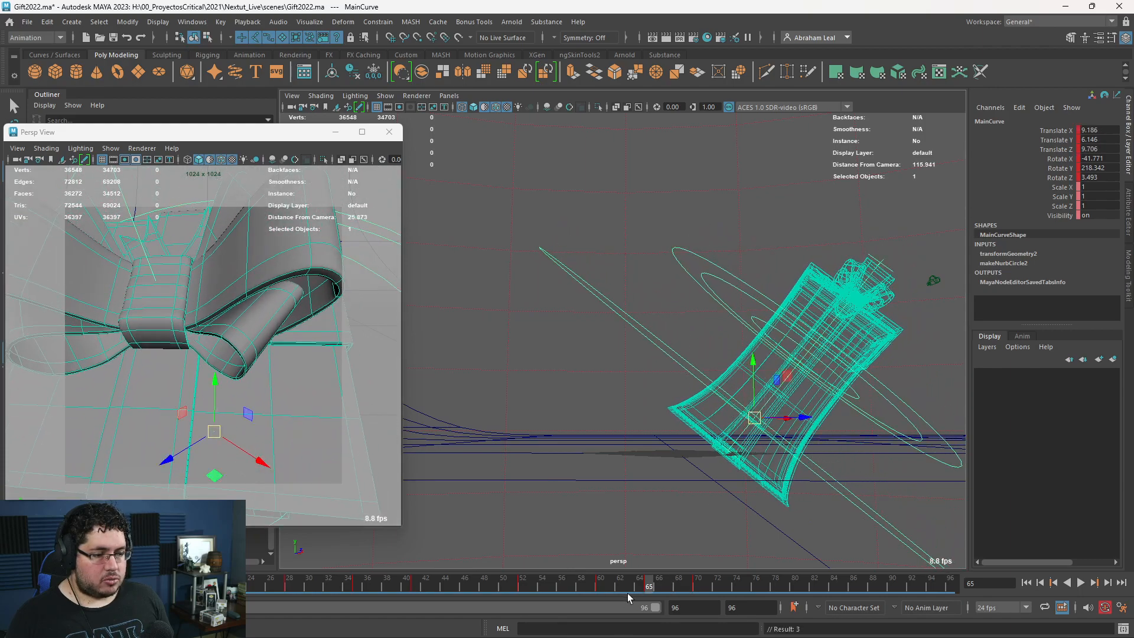
{"action": "left_click_drag", "start_coordinate": [649, 587], "coordinate": [692, 575]}
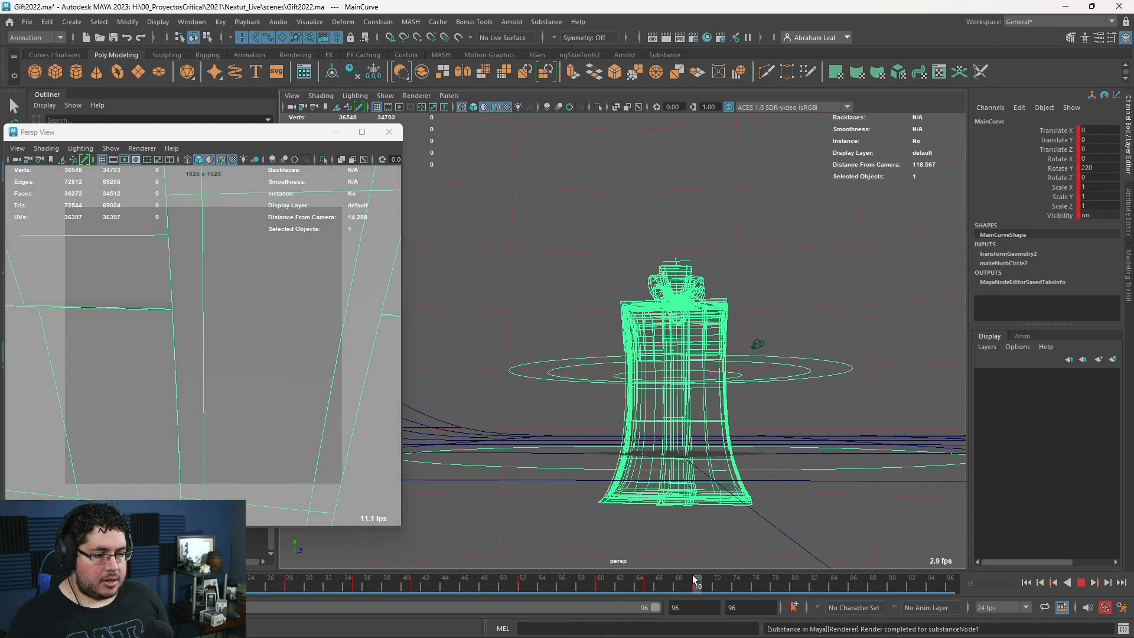
- At frame 65, push MainCurve closer to the camera with Translate about 26.7, 29.4, 29.6 and review the leap's motion
{"action": "left_click_drag", "start_coordinate": [682, 452], "coordinate": [743, 390]}
{"action": "mouse_move", "coordinate": [679, 586]}
{"action": "left_mouse_down"}
{"action": "mouse_move", "coordinate": [670, 574]}
{"action": "mouse_move", "coordinate": [529, 577]}
{"action": "mouse_move", "coordinate": [678, 585]}
{"action": "mouse_move", "coordinate": [573, 586]}
{"action": "mouse_move", "coordinate": [647, 586]}
{"action": "left_mouse_up"}
{"action": "key", "text": "f"}
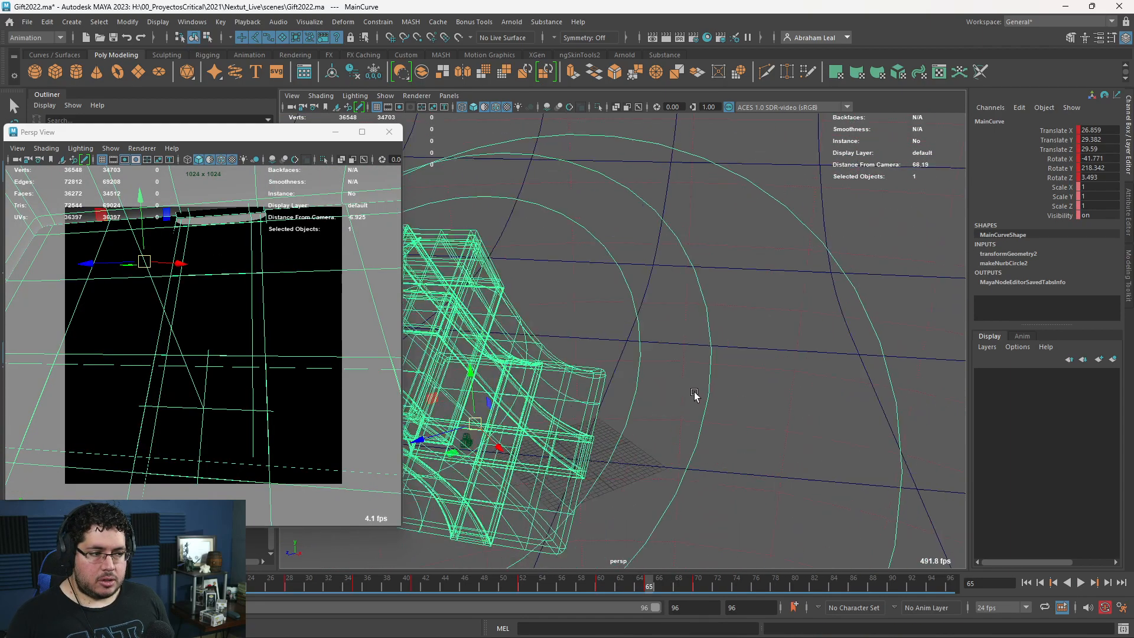
{"action": "left_click_drag", "start_coordinate": [494, 407], "coordinate": [498, 401]}
{"action": "left_click_drag", "start_coordinate": [649, 585], "coordinate": [636, 586]}
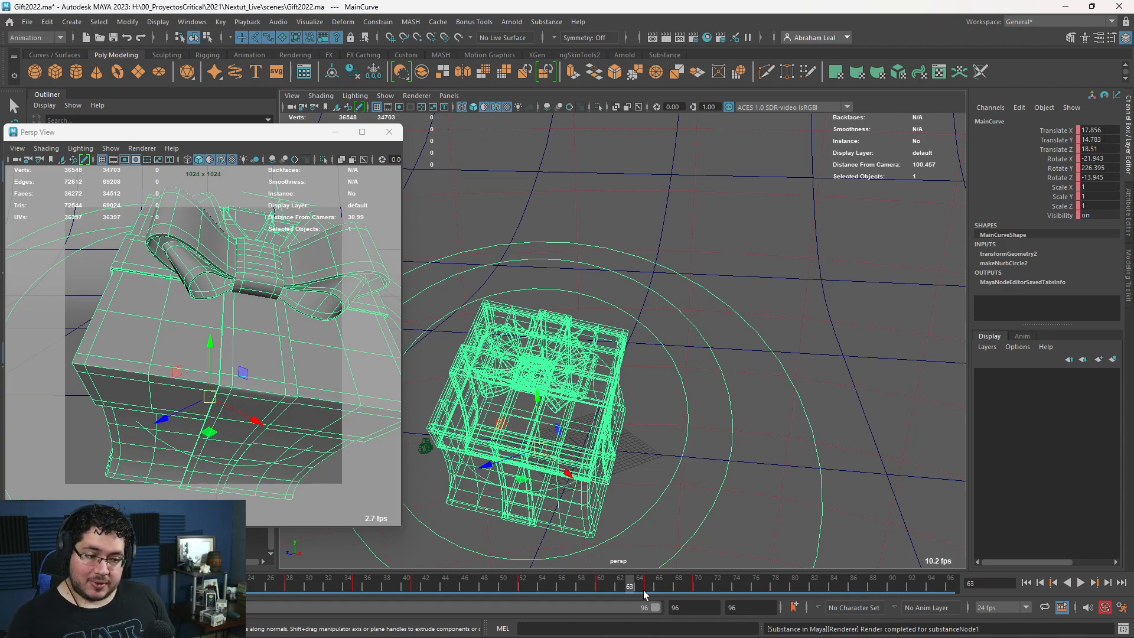
{"action": "left_click", "coordinate": [648, 586]}
{"action": "key", "text": "alt+v"}
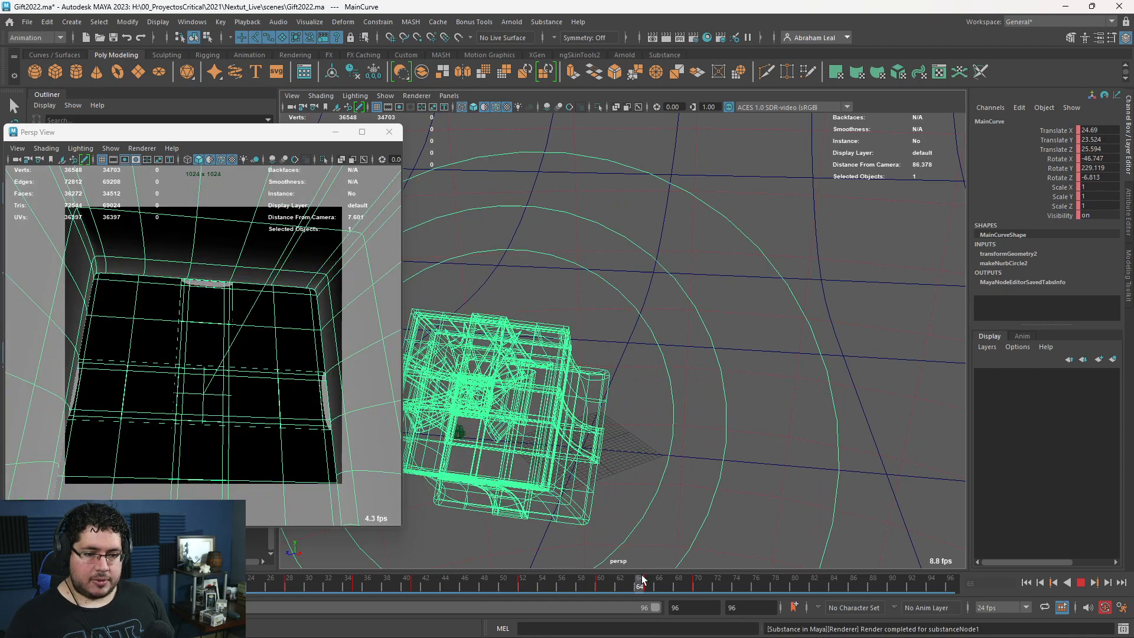
{"action": "key", "text": "alt+v"}
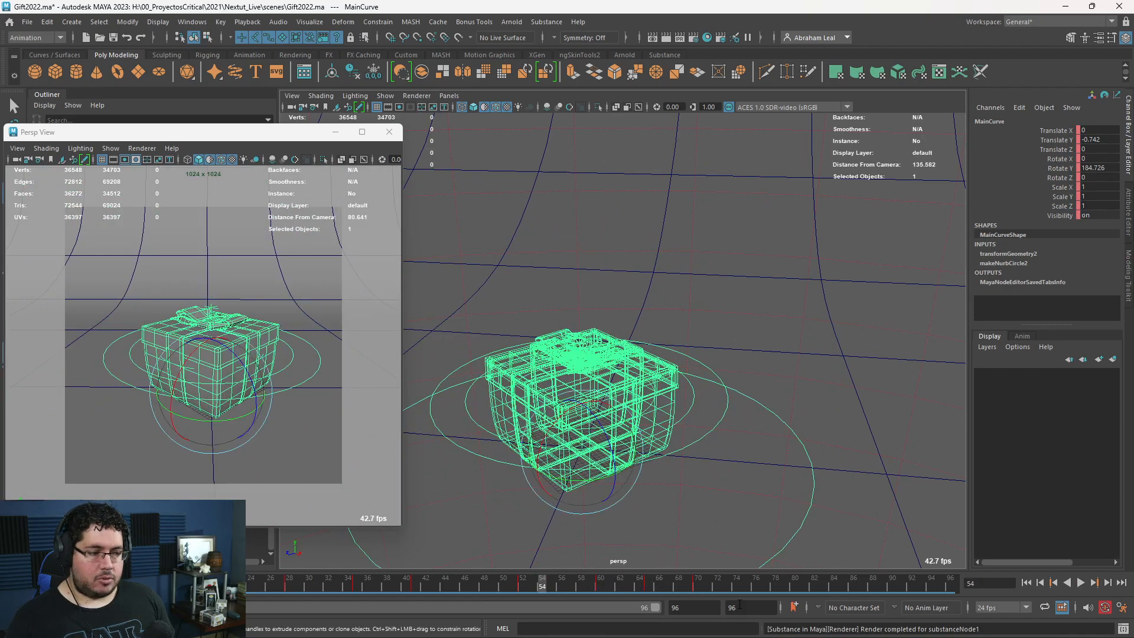
- Set the playback range to end at frame 64 and save the scene
{"action": "left_click", "coordinate": [693, 607]}
{"action": "type", "text": "64"}
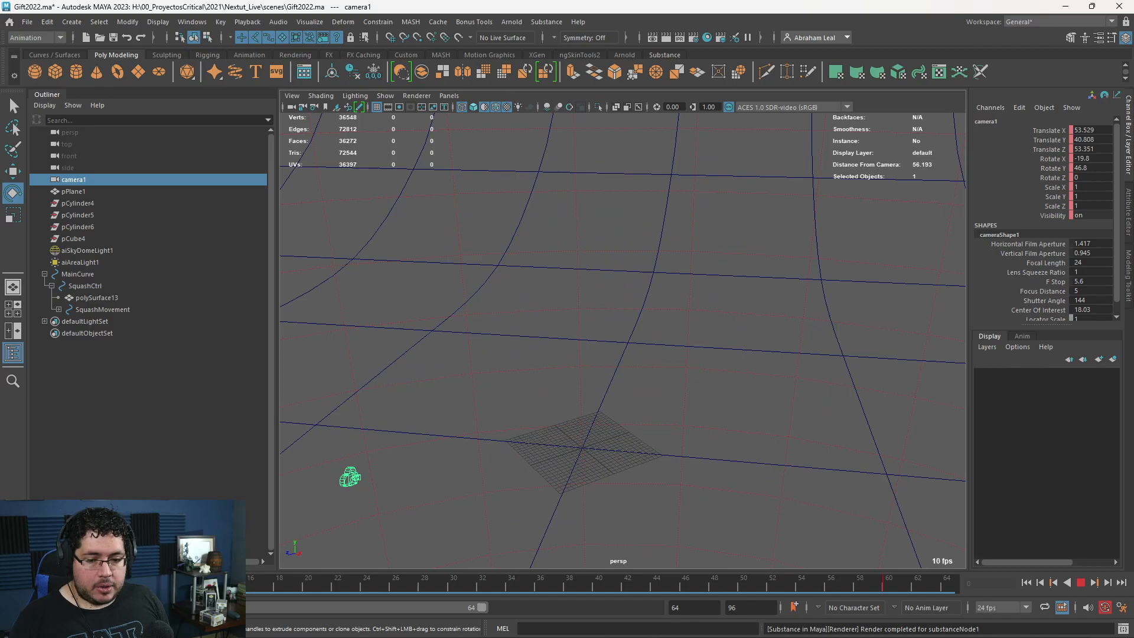
{"action": "key", "text": "alt+v"}
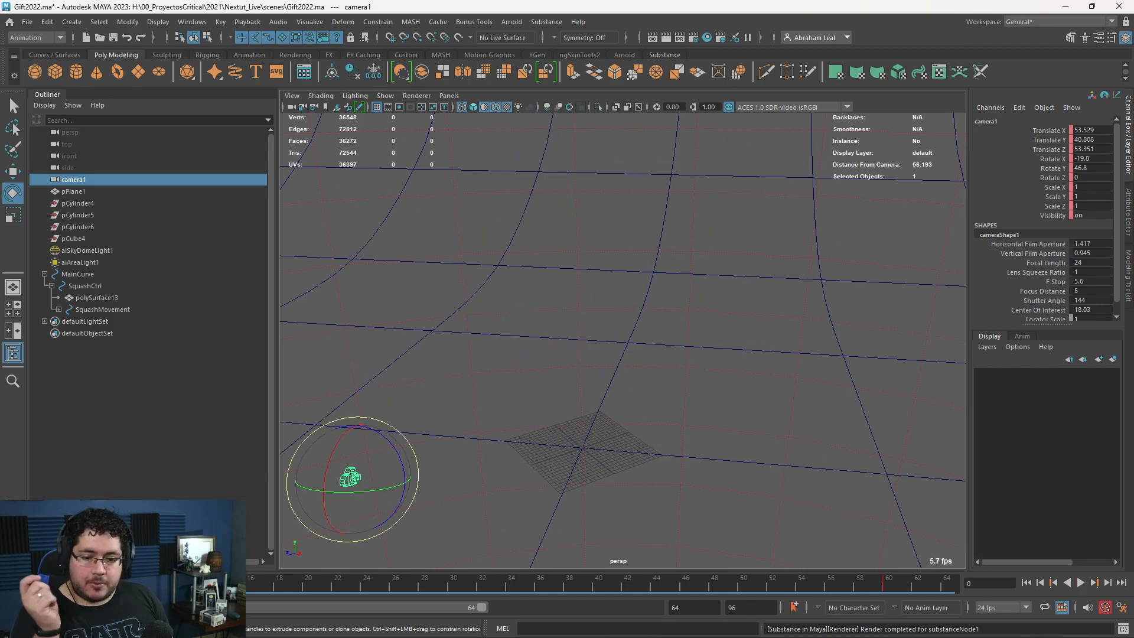
{"action": "key", "text": "ctrl+s"}
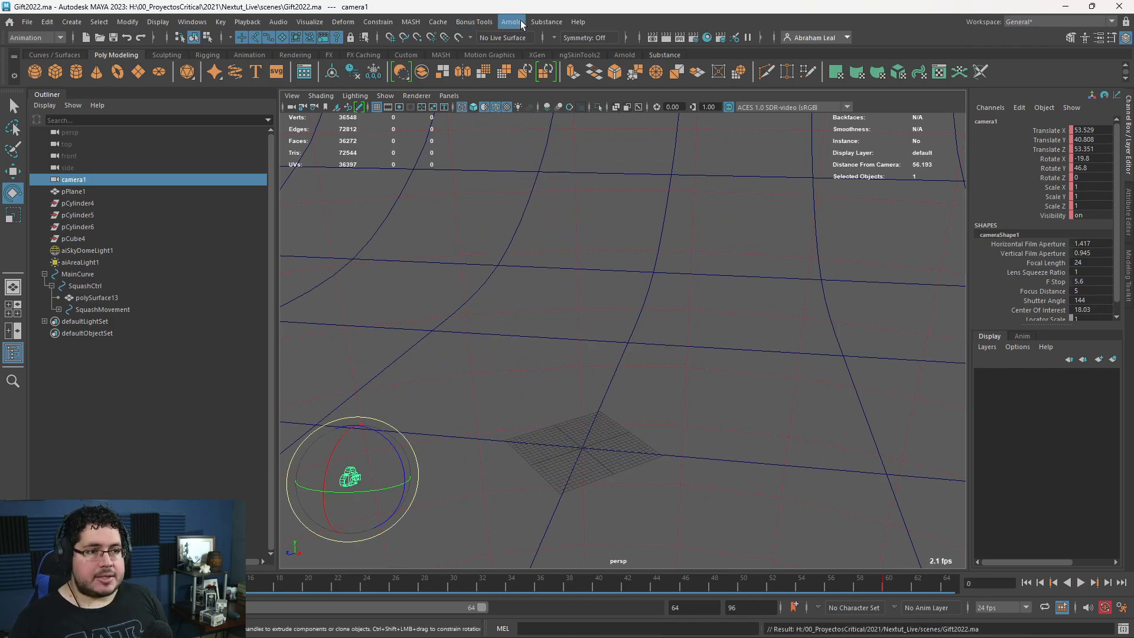
- Open the Arnold RenderView and test-render the gift box through cameraShape1
{"action": "left_click", "coordinate": [511, 22]}
{"action": "left_click", "coordinate": [531, 57]}
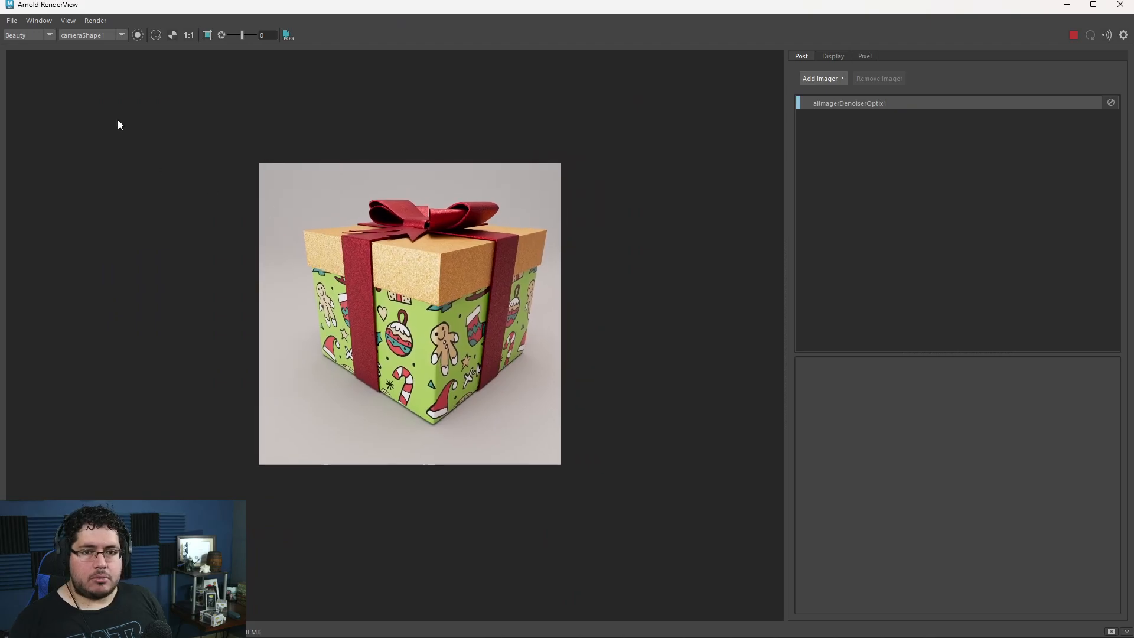
{"action": "left_click", "coordinate": [1072, 37]}
{"action": "left_click", "coordinate": [1072, 37]}
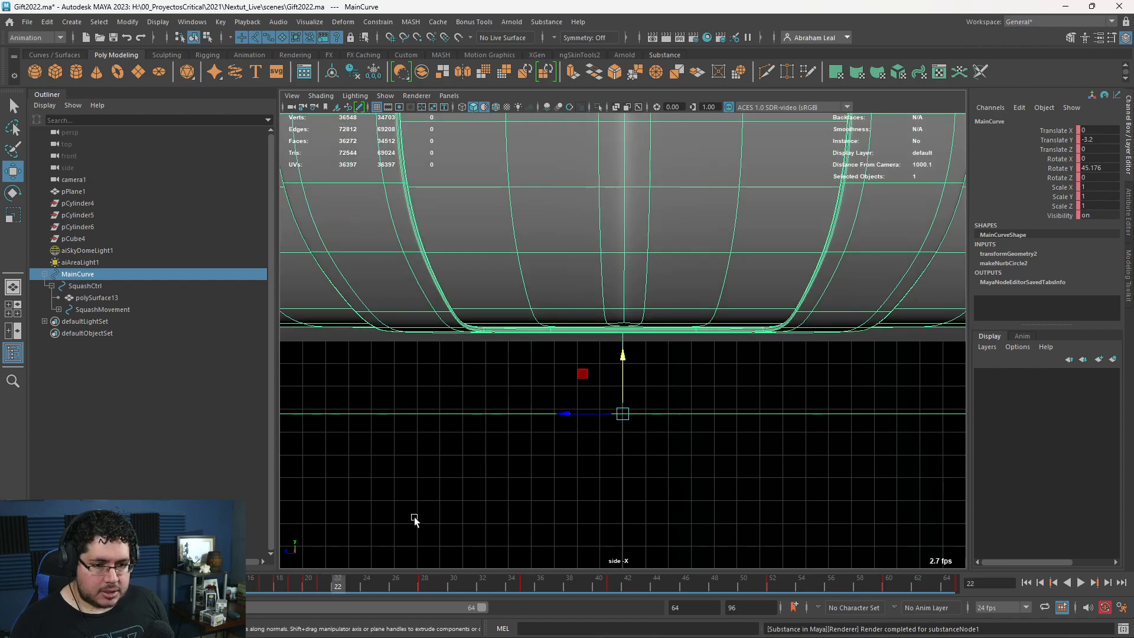
- In the side view, lower MainCurve to Translate Y about -3.61 at frame 22 and align the box with the floor at frames 25 and 32
{"action": "middle_click_drag", "start_coordinate": [416, 501], "coordinate": [413, 510]}
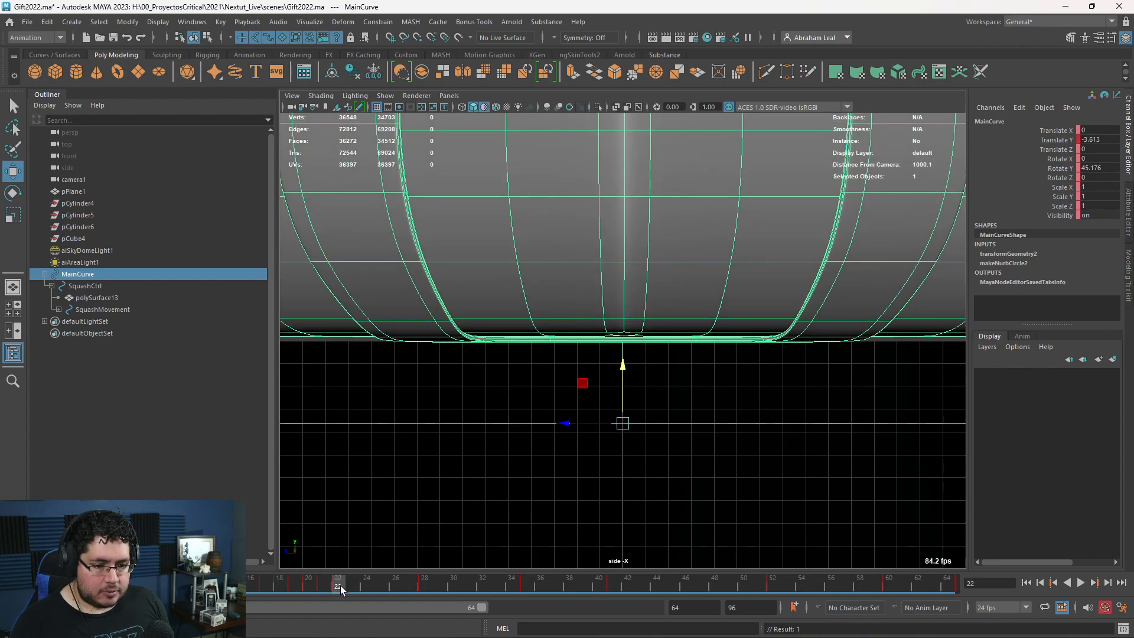
{"action": "left_click_drag", "start_coordinate": [340, 586], "coordinate": [380, 584]}
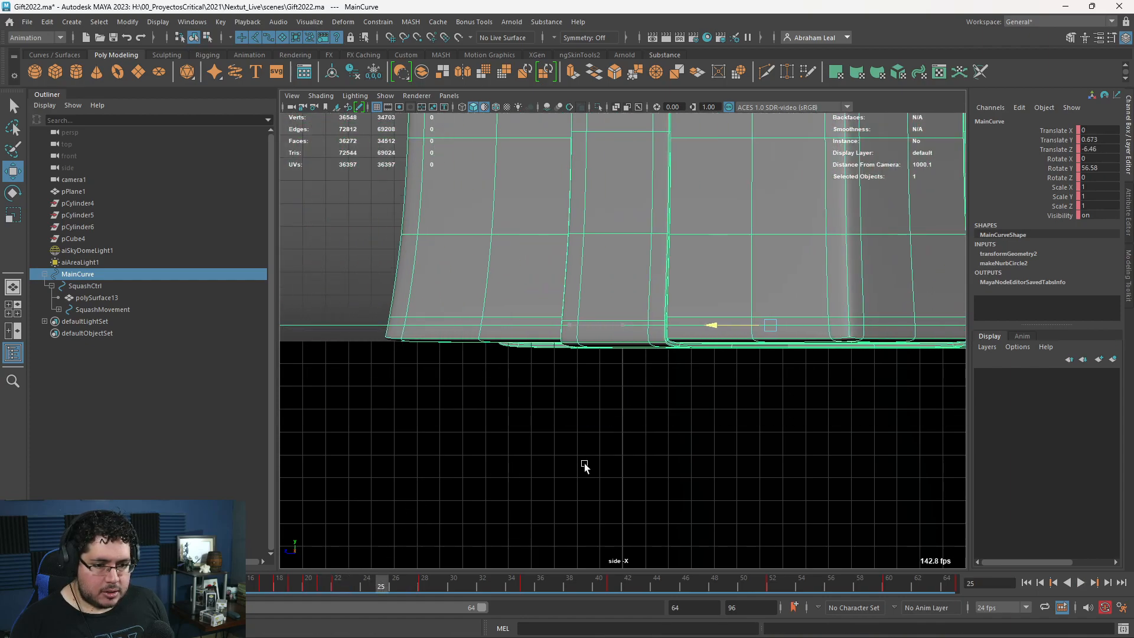
{"action": "middle_click_drag", "start_coordinate": [584, 466], "coordinate": [581, 470]}
{"action": "key", "text": "alt+v"}
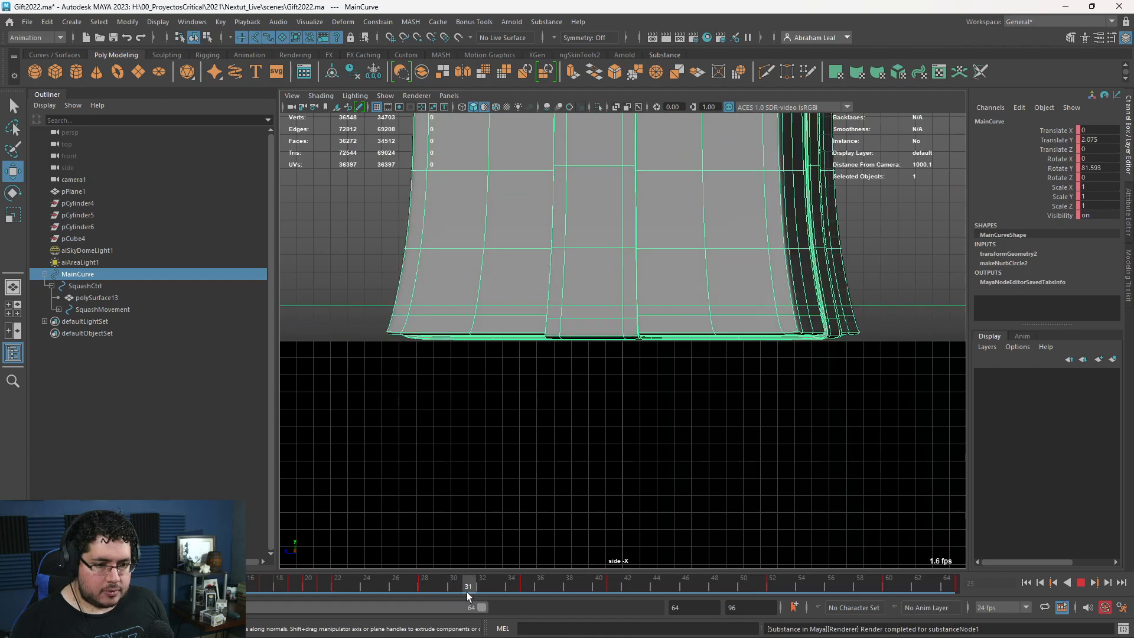
{"action": "key", "text": "alt+v"}
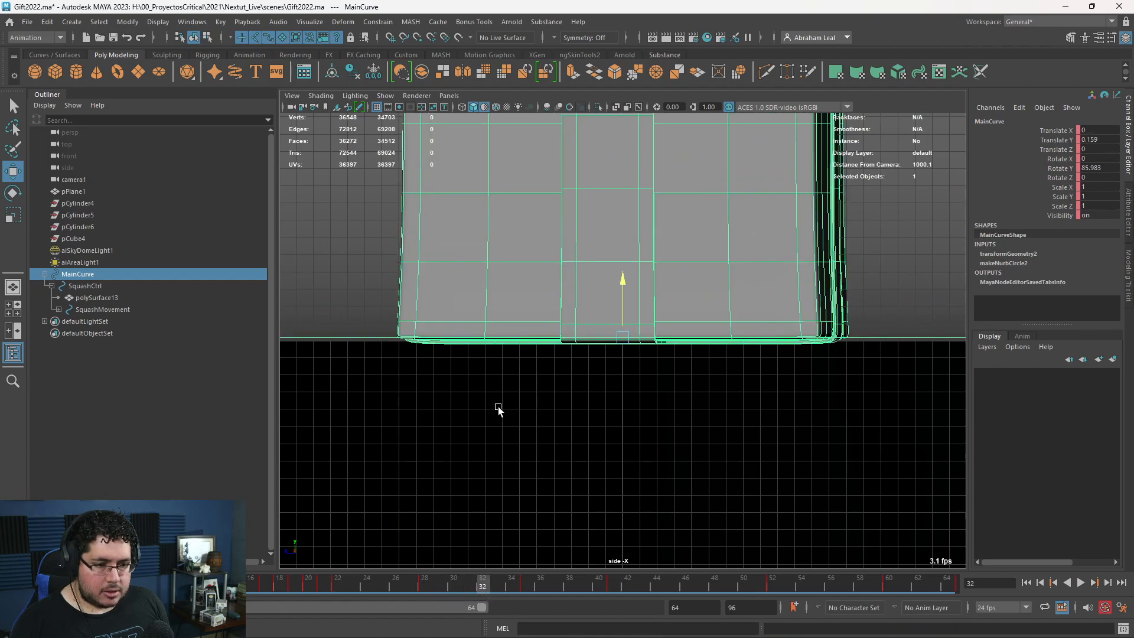
- Adjust MainCurve's height at frames 33, 34, 36 and 41 so the squashing box rests on the floor, using Translate Y about -1.04 at frame 33
{"action": "left_click", "coordinate": [497, 581]}
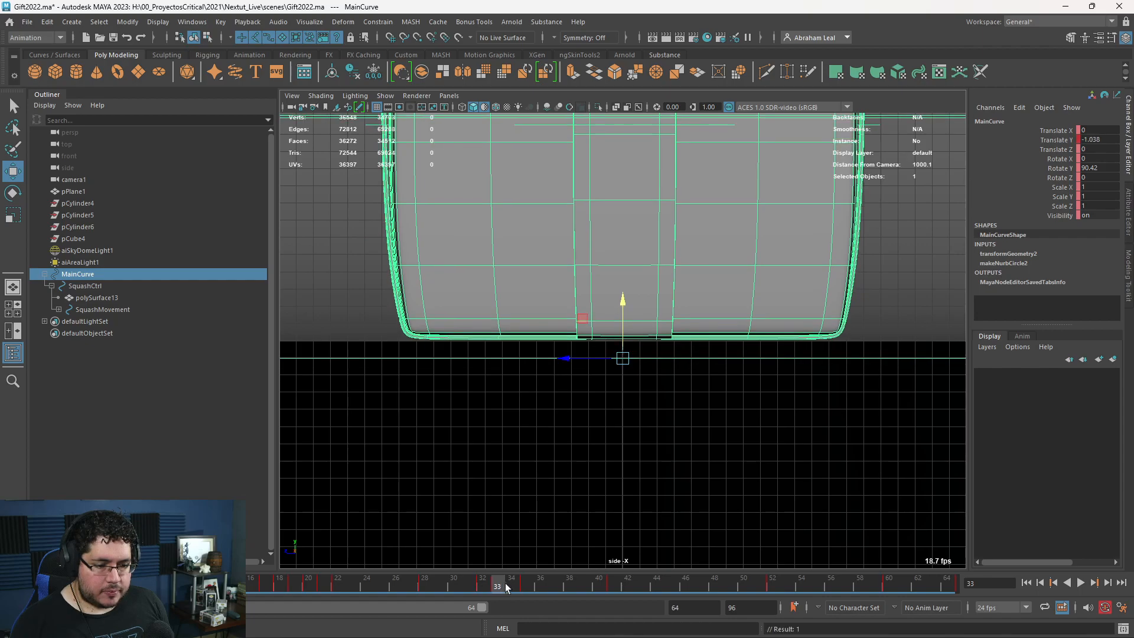
{"action": "left_click", "coordinate": [517, 584]}
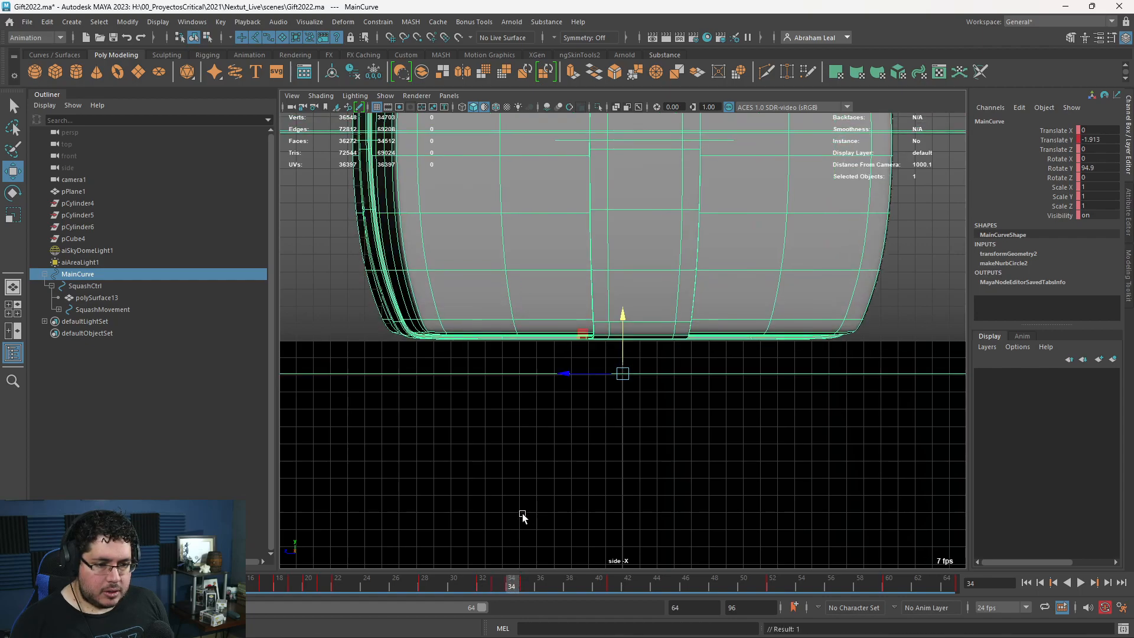
{"action": "left_click", "coordinate": [540, 585]}
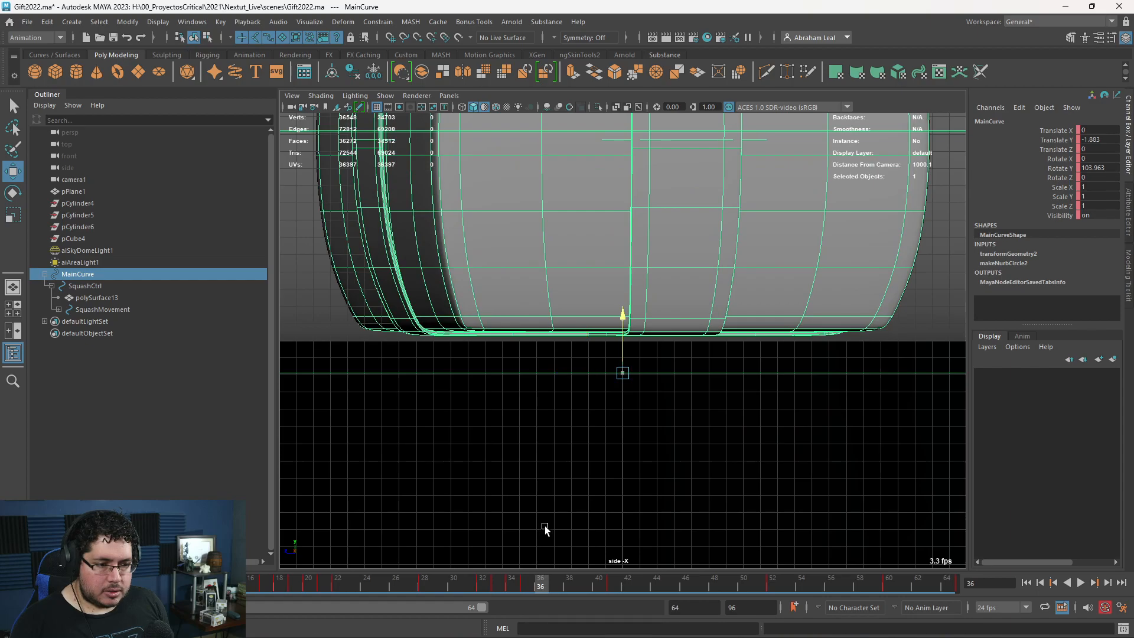
{"action": "middle_click_drag", "start_coordinate": [545, 528], "coordinate": [544, 527]}
{"action": "left_click_drag", "start_coordinate": [542, 581], "coordinate": [619, 581]}
{"action": "middle_click_drag", "start_coordinate": [612, 511], "coordinate": [613, 515]}
- Undo trial shifts made at frames 52 and 60 while checking the floor contact, and scrub through the start of the leap
{"action": "left_click_drag", "start_coordinate": [614, 581], "coordinate": [772, 582]}
{"action": "middle_click_drag", "start_coordinate": [697, 447], "coordinate": [691, 435], "text": "shift"}
{"action": "key", "text": "ctrl+z"}
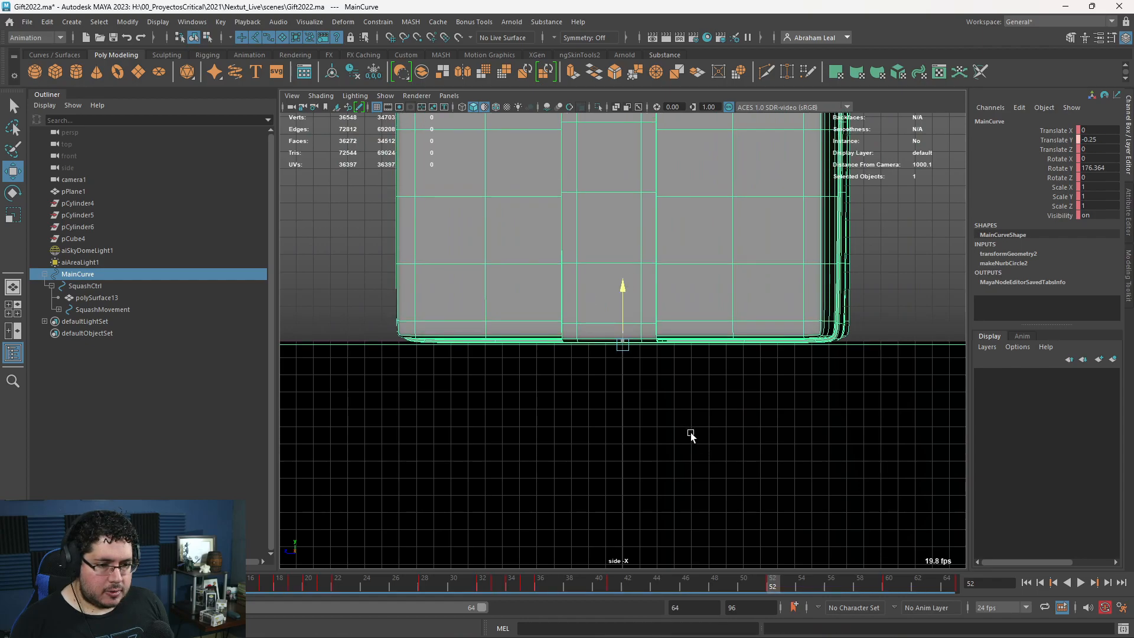
{"action": "mouse_move", "coordinate": [766, 586]}
{"action": "left_mouse_down"}
{"action": "mouse_move", "coordinate": [843, 576]}
{"action": "mouse_move", "coordinate": [880, 579]}
{"action": "mouse_move", "coordinate": [795, 588]}
{"action": "mouse_move", "coordinate": [888, 585]}
{"action": "left_mouse_up"}
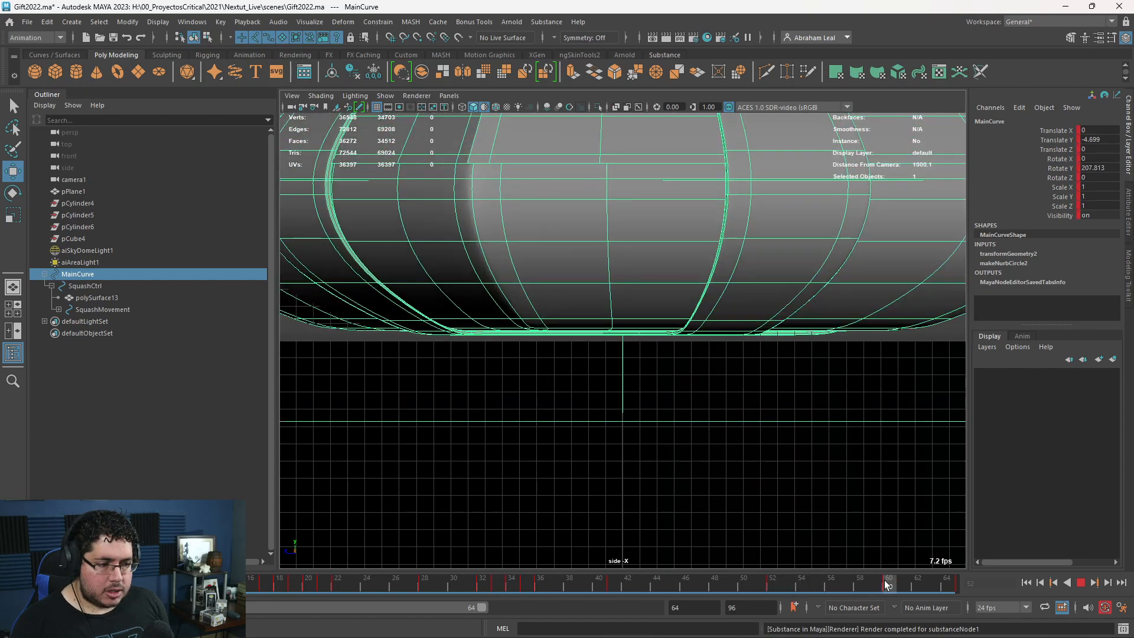
{"action": "middle_click_drag", "start_coordinate": [761, 509], "coordinate": [749, 509], "text": "shift"}
{"action": "key", "text": "ctrl+z"}
{"action": "key", "text": "alt+v"}
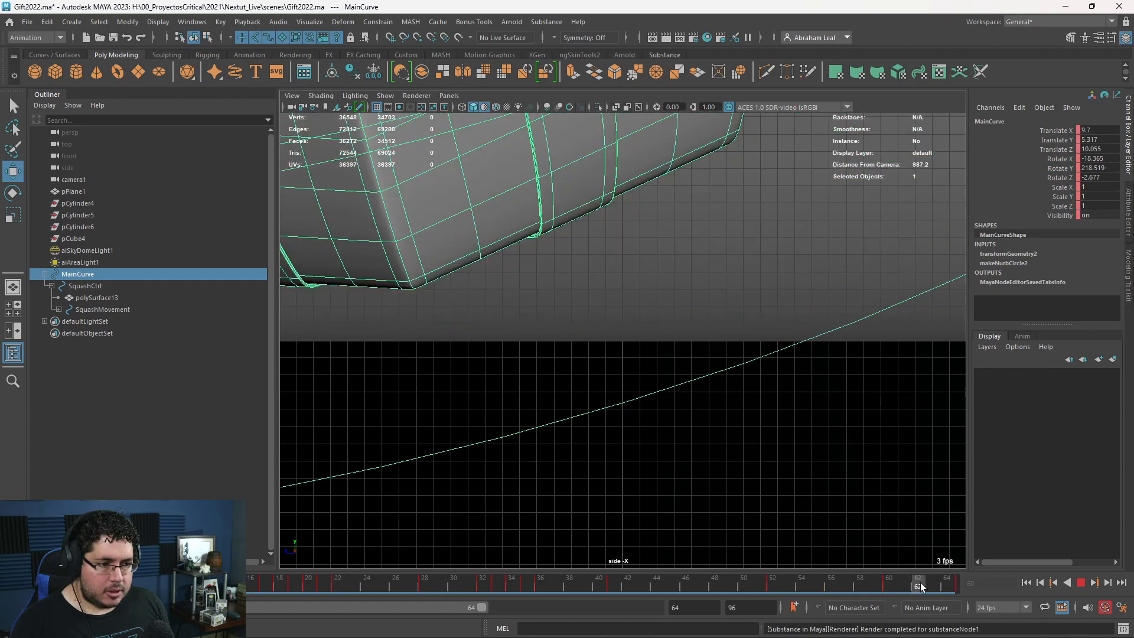
{"action": "key", "text": "alt+v"}
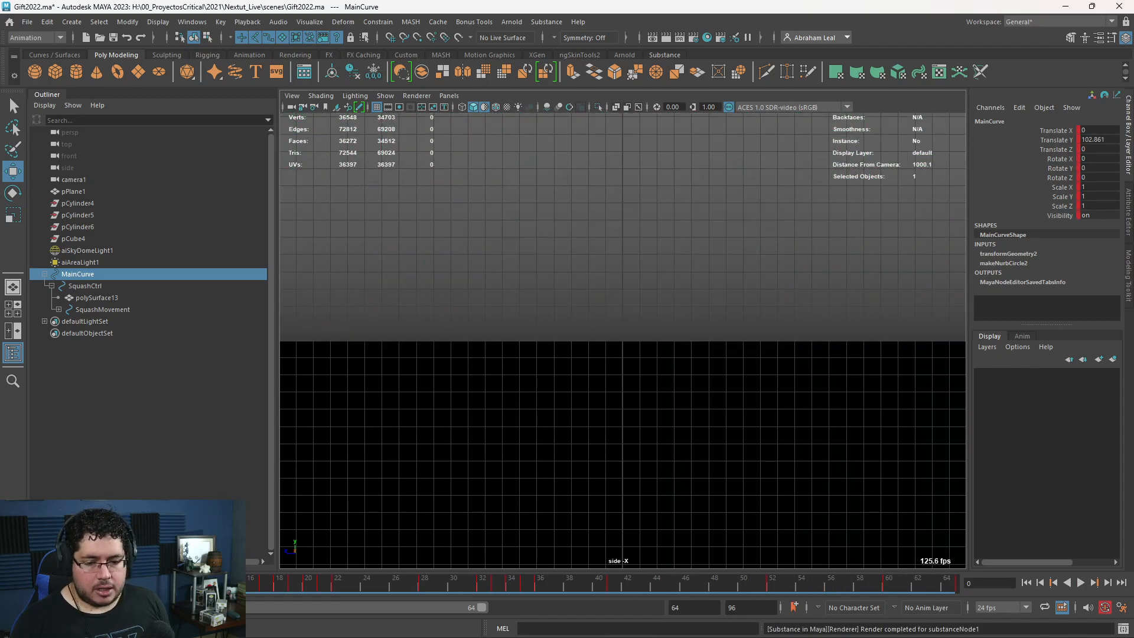
- Look through camera1 and play the animation to review it, stopping at frame 22
{"action": "left_click", "coordinate": [73, 179]}
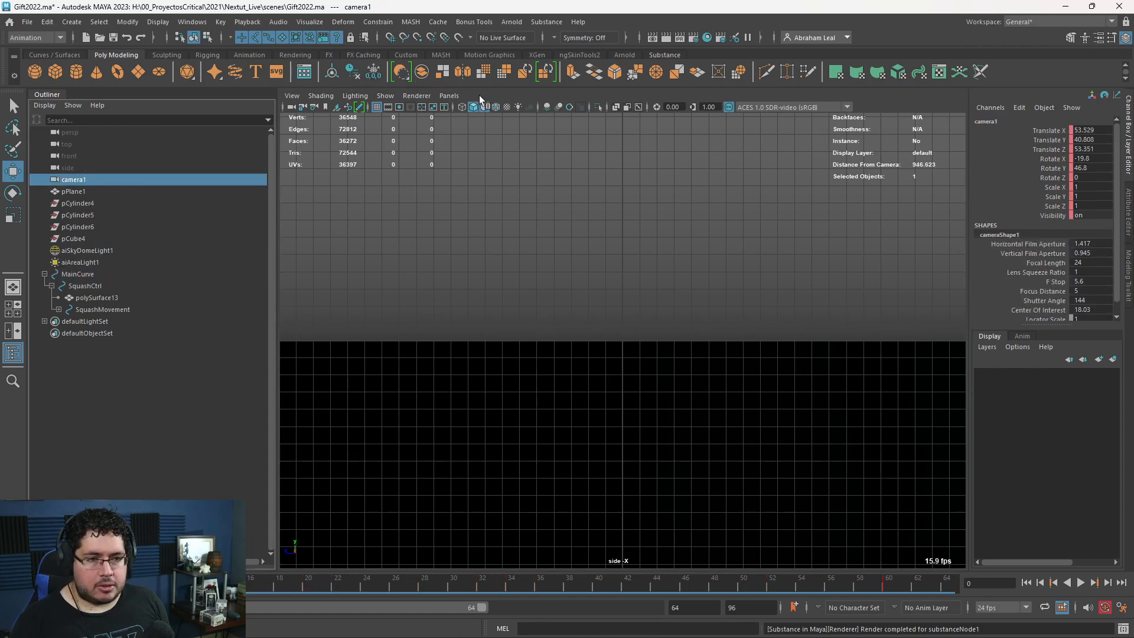
{"action": "left_click", "coordinate": [449, 95]}
{"action": "left_click", "coordinate": [488, 142]}
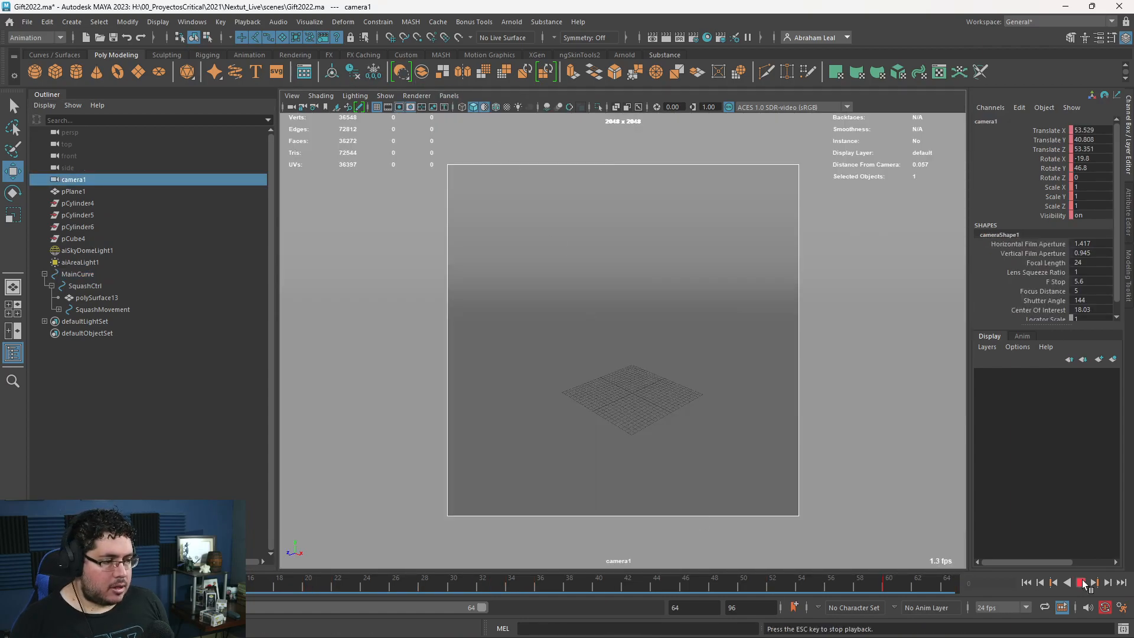
{"action": "left_click", "coordinate": [1080, 582]}
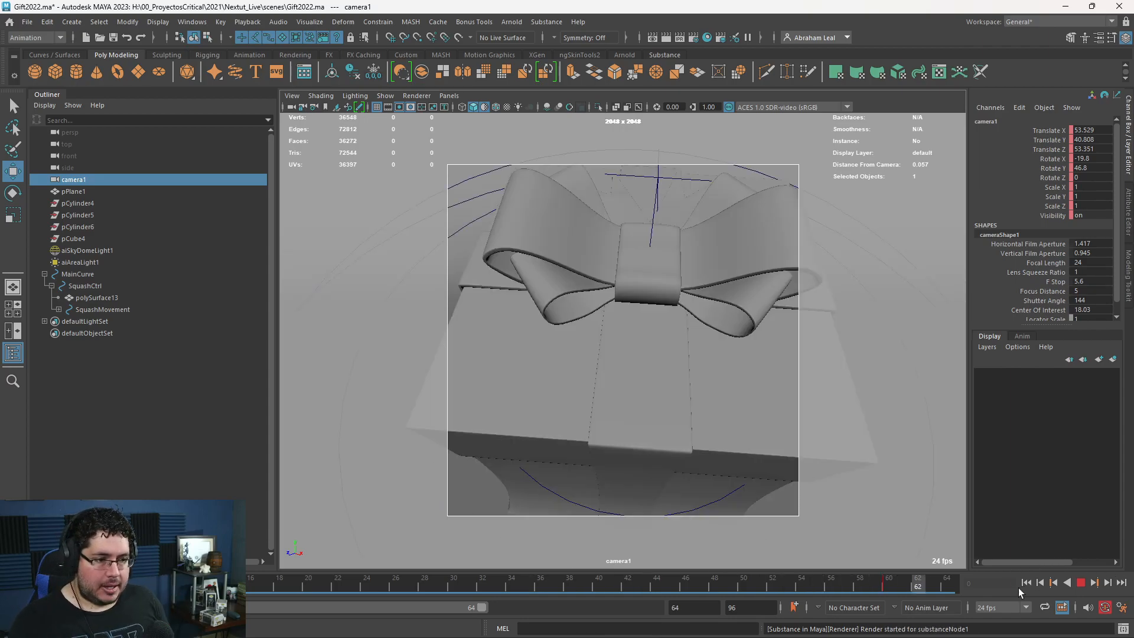
{"action": "left_click", "coordinate": [1081, 584]}
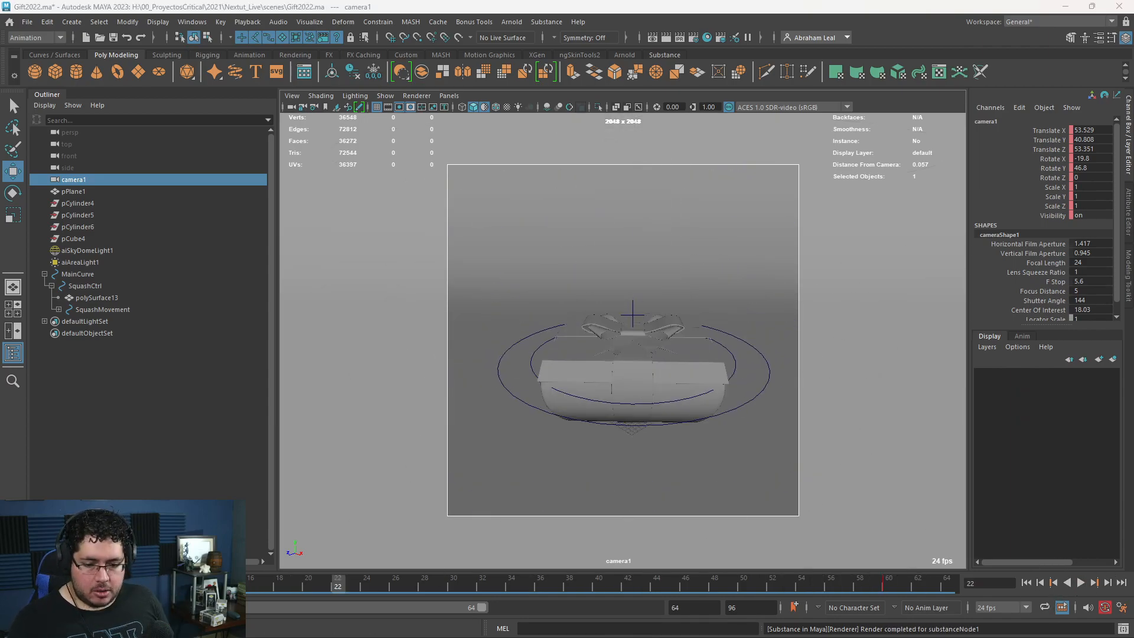
- Render frame 22 in the Arnold RenderView and inspect the squashed box up close
{"action": "key", "text": "alt+Tab"}
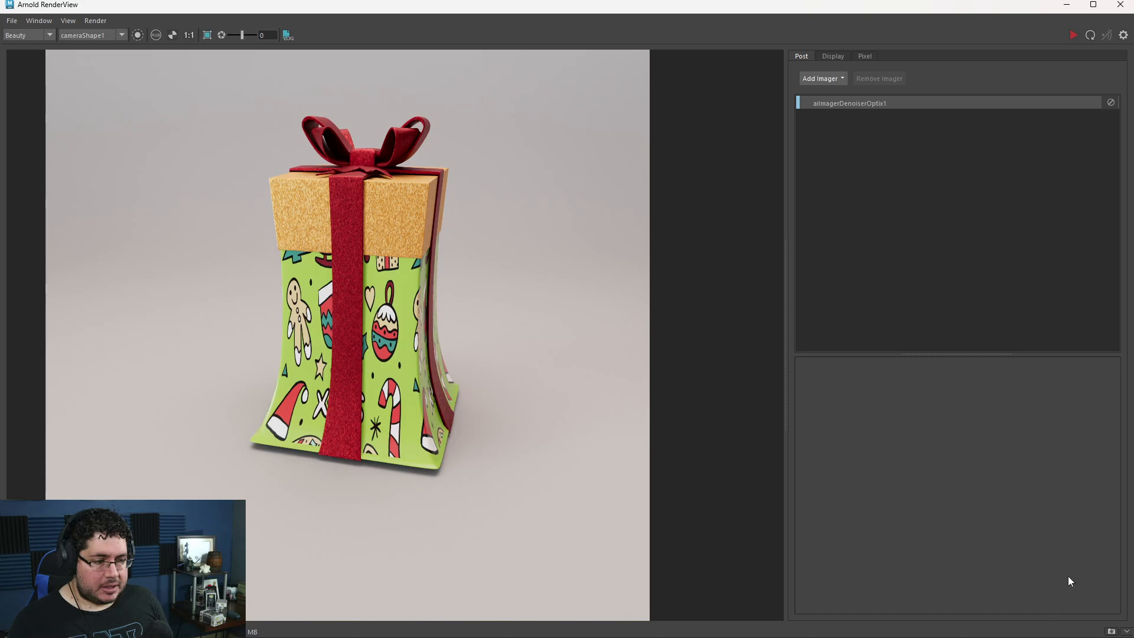
{"action": "left_click", "coordinate": [1073, 35]}
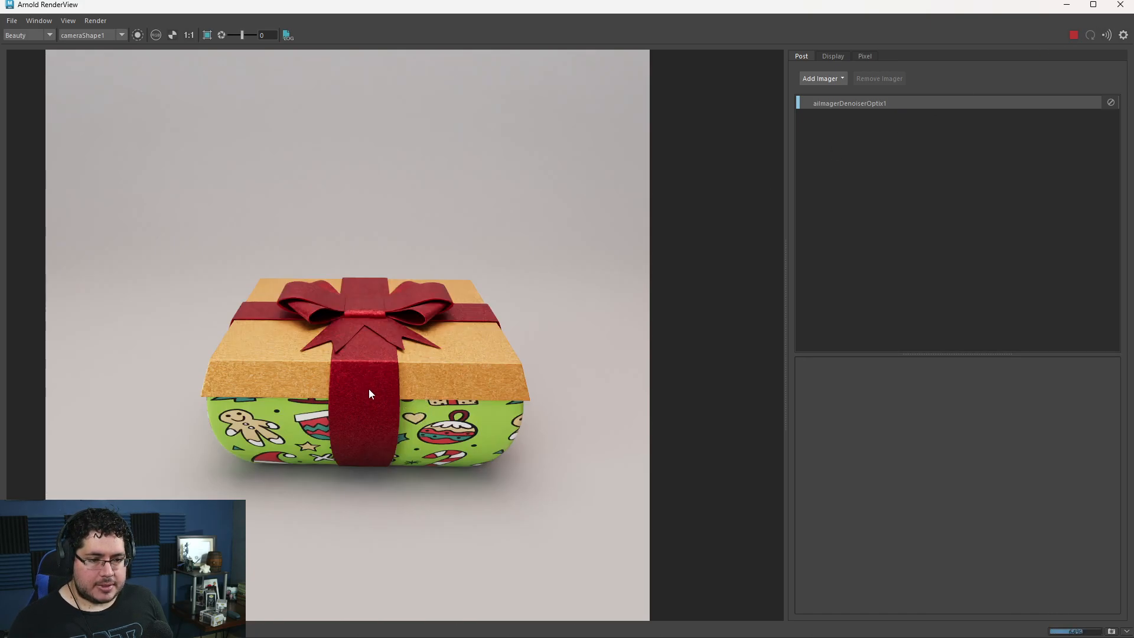
{"action": "scroll", "coordinate": [558, 472], "scroll_direction": "up", "scroll_amount": 2}
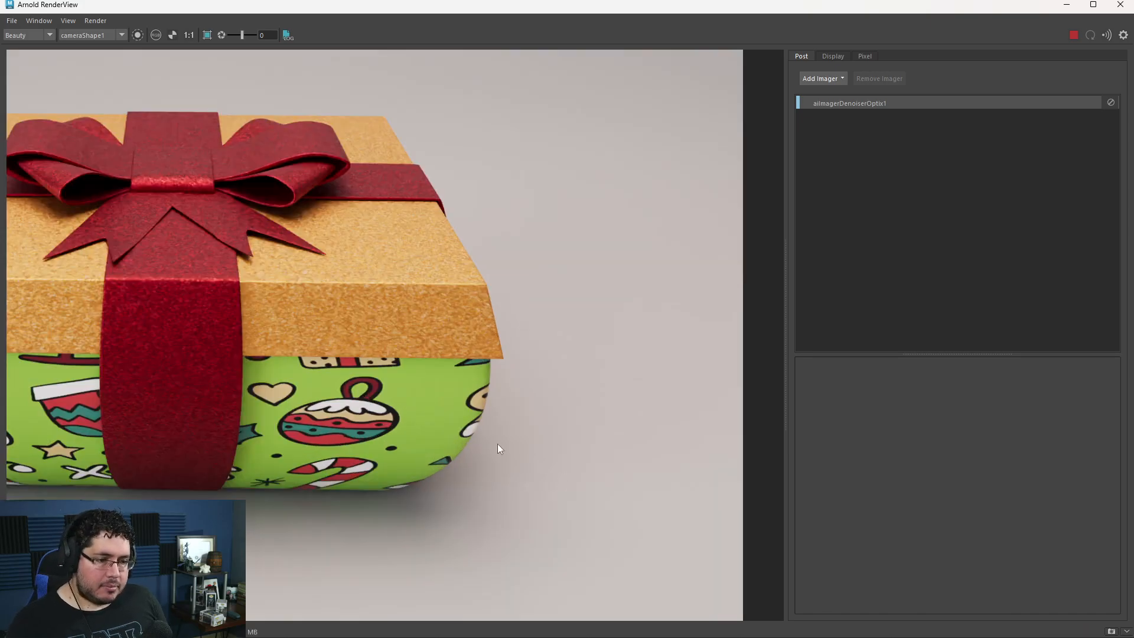
{"action": "scroll", "coordinate": [667, 362], "scroll_direction": "down", "scroll_amount": 4}
{"action": "left_click", "coordinate": [1069, 12]}
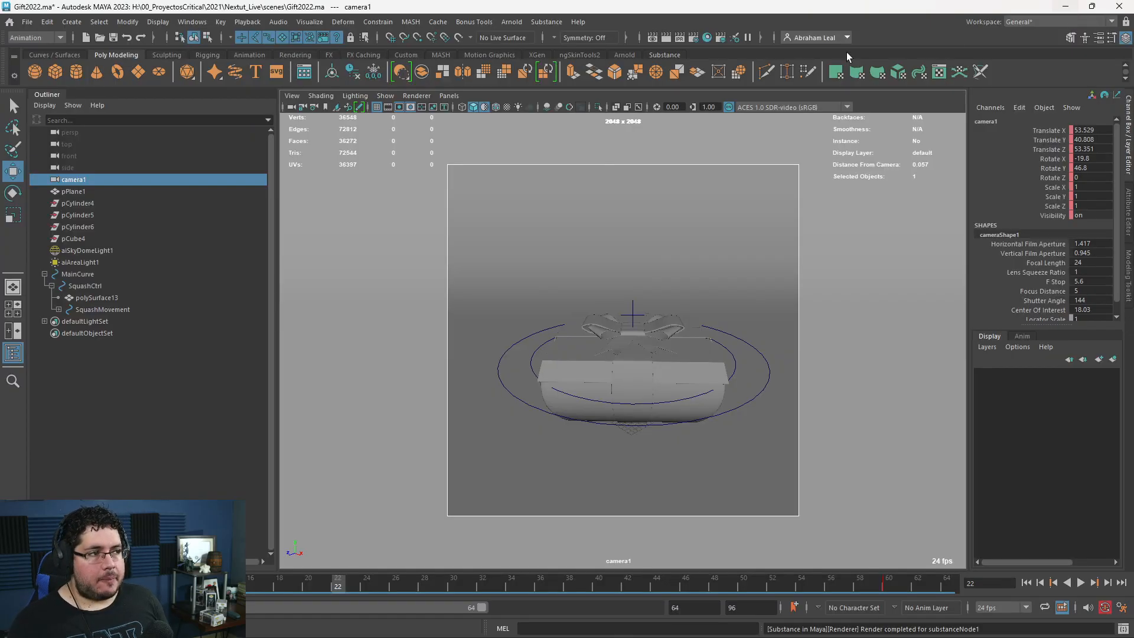
- Enable Adaptive Sampling in the Arnold Renderer's render settings
{"action": "left_click", "coordinate": [692, 38]}
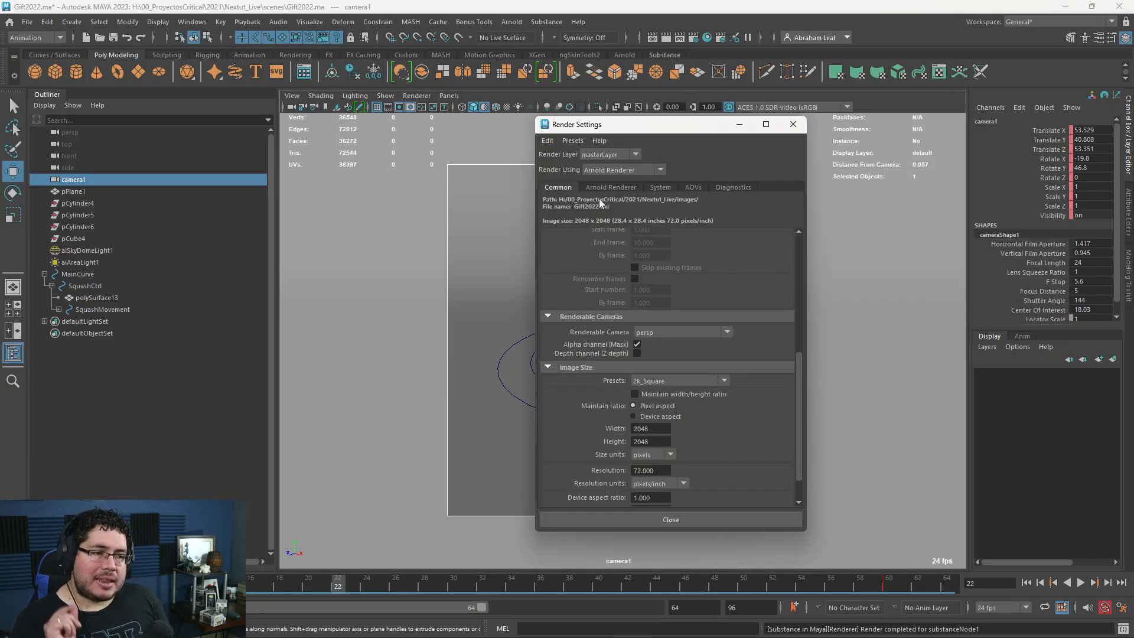
{"action": "left_click", "coordinate": [621, 187]}
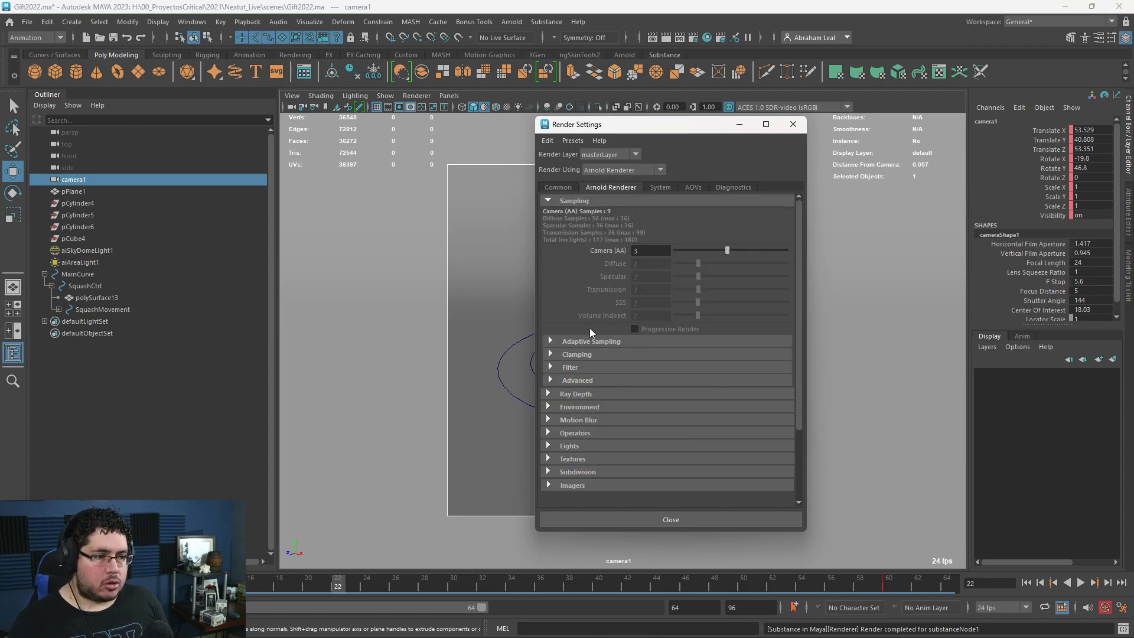
{"action": "left_click", "coordinate": [580, 340]}
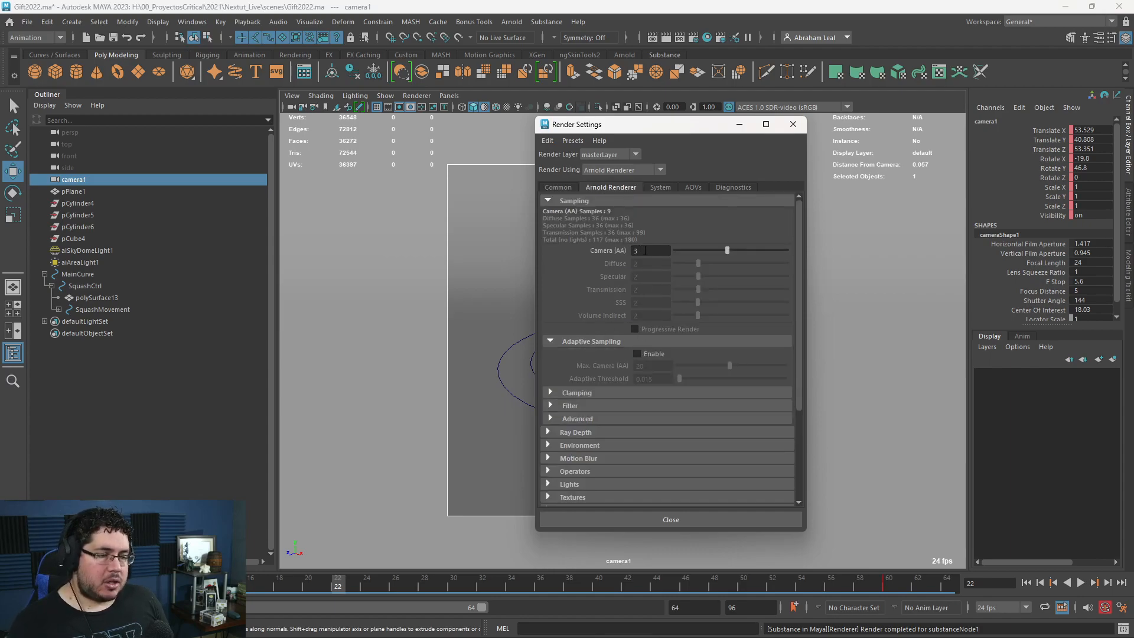
{"action": "left_click", "coordinate": [635, 352]}
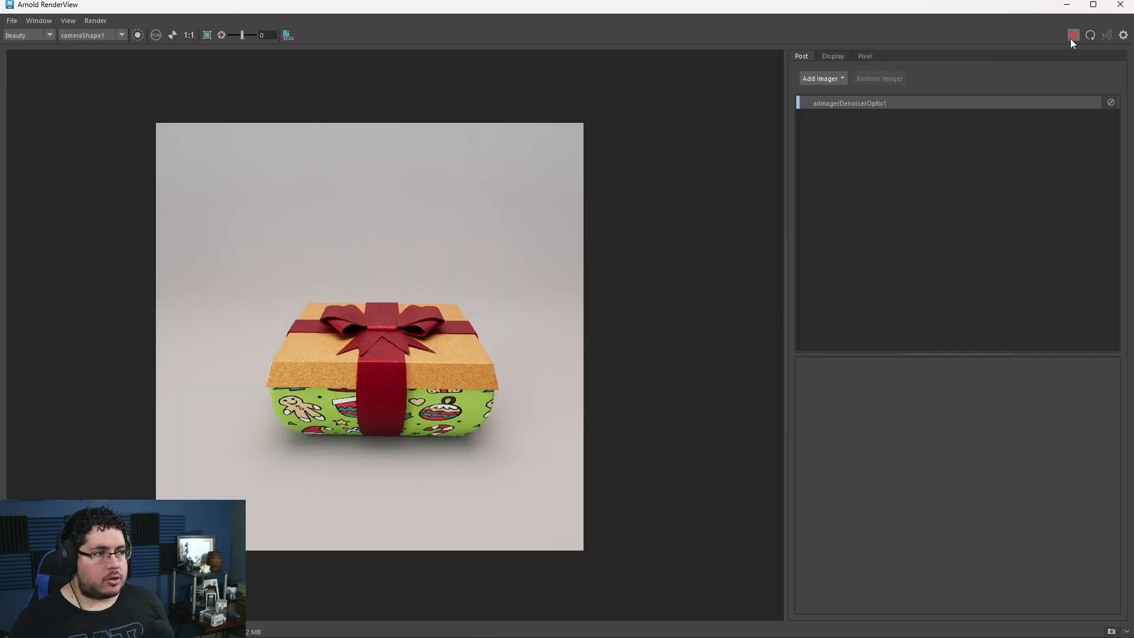
- Re-render the squashed gift box with the changed sampling settings and inspect the image quality
{"action": "left_click", "coordinate": [1072, 36]}
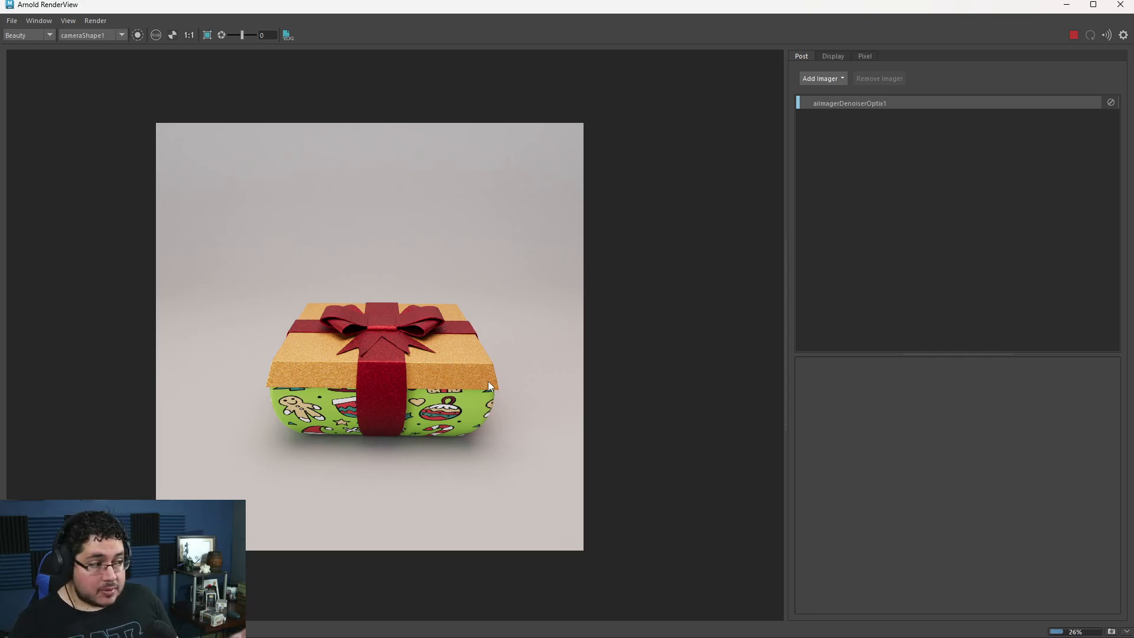
{"action": "scroll", "coordinate": [488, 381], "scroll_direction": "up", "scroll_amount": 5}
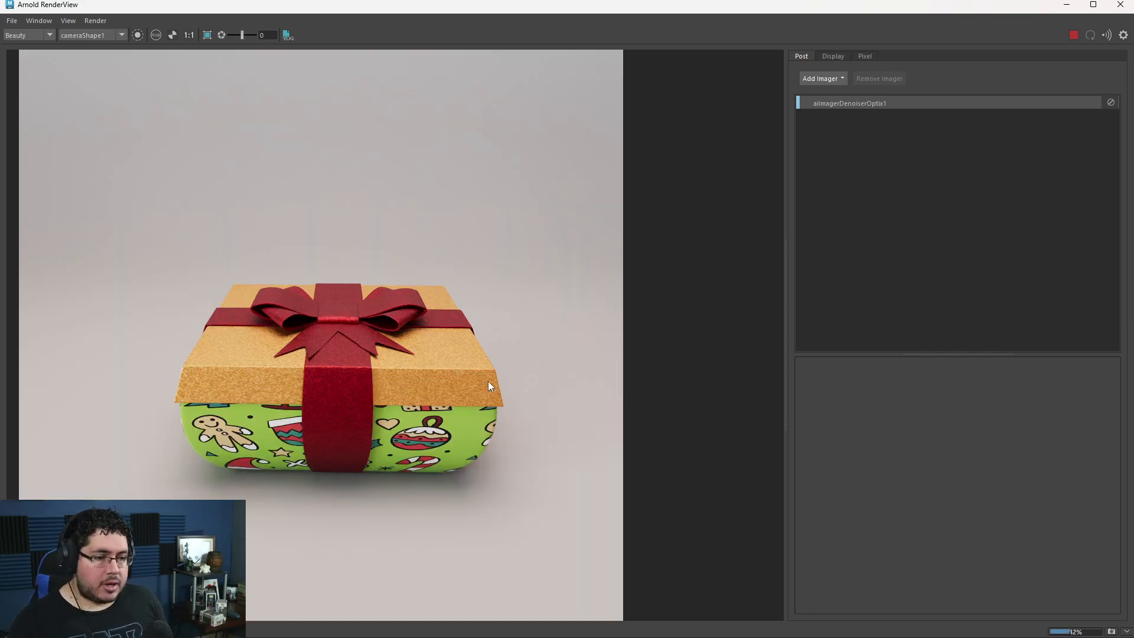
{"action": "key", "text": "f"}
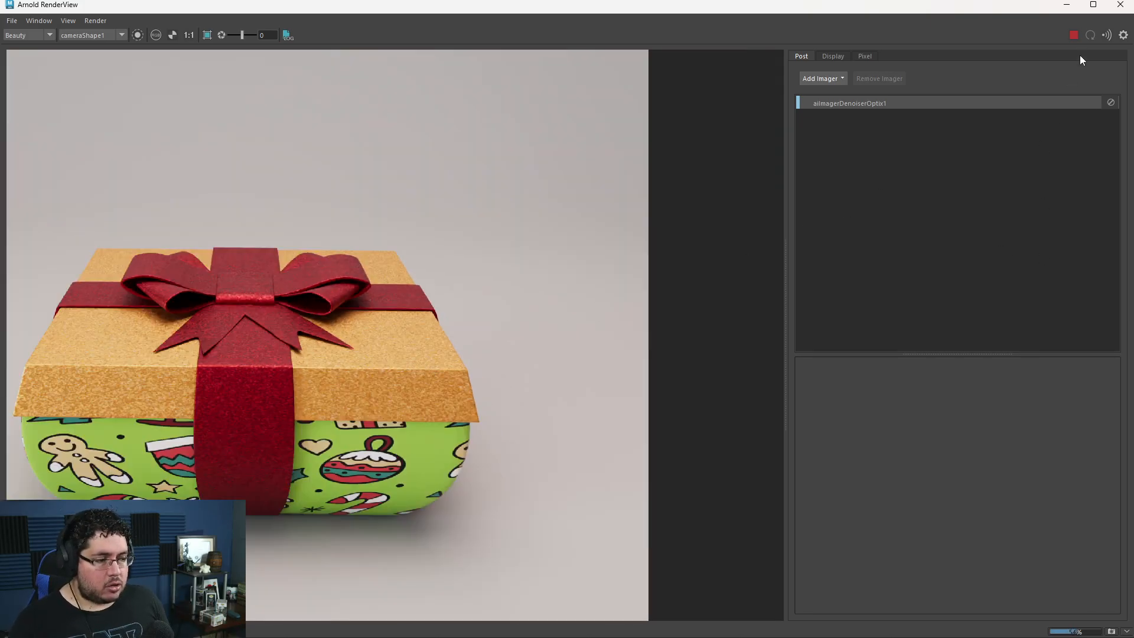
- Set the adaptive sampling Max. Camera (AA) to 4 and re-render the squashed gift box at frame 22
{"action": "left_click", "coordinate": [1065, 6]}
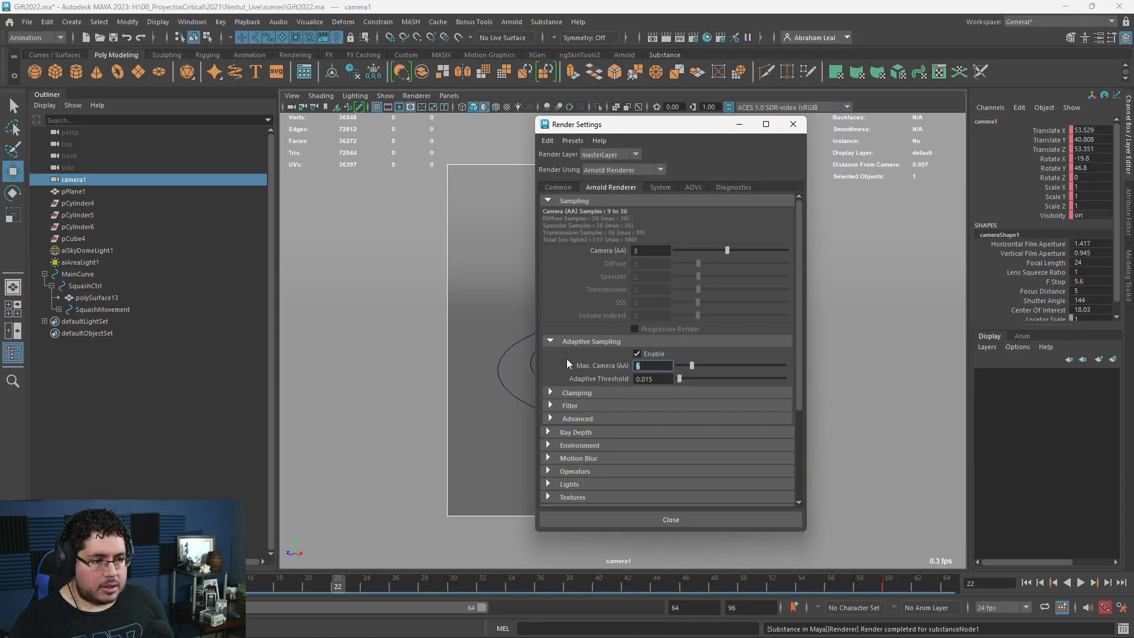
{"action": "type", "text": "4"}
{"action": "key", "text": "Return"}
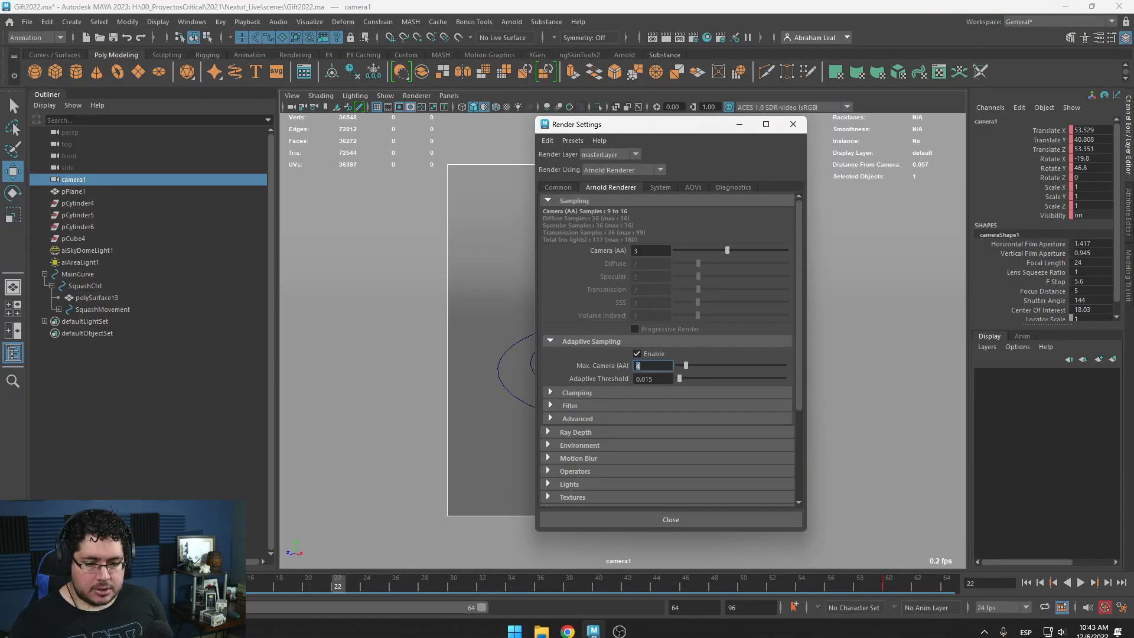
{"action": "key", "text": "alt+Tab"}
{"action": "left_click", "coordinate": [1072, 35]}
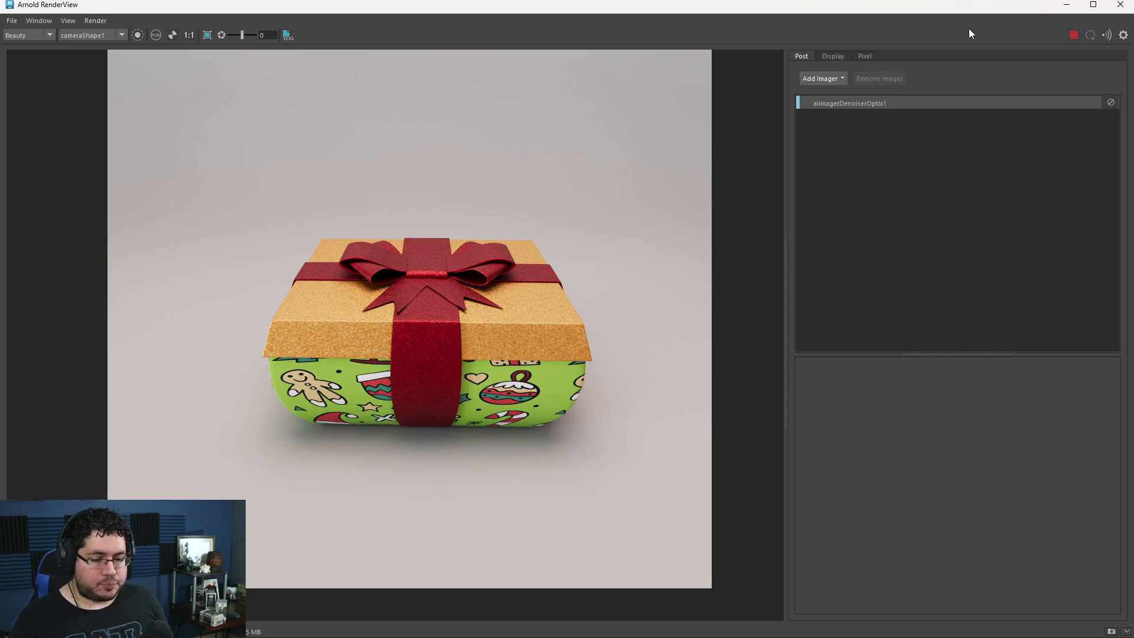
{"action": "left_click", "coordinate": [1067, 5]}
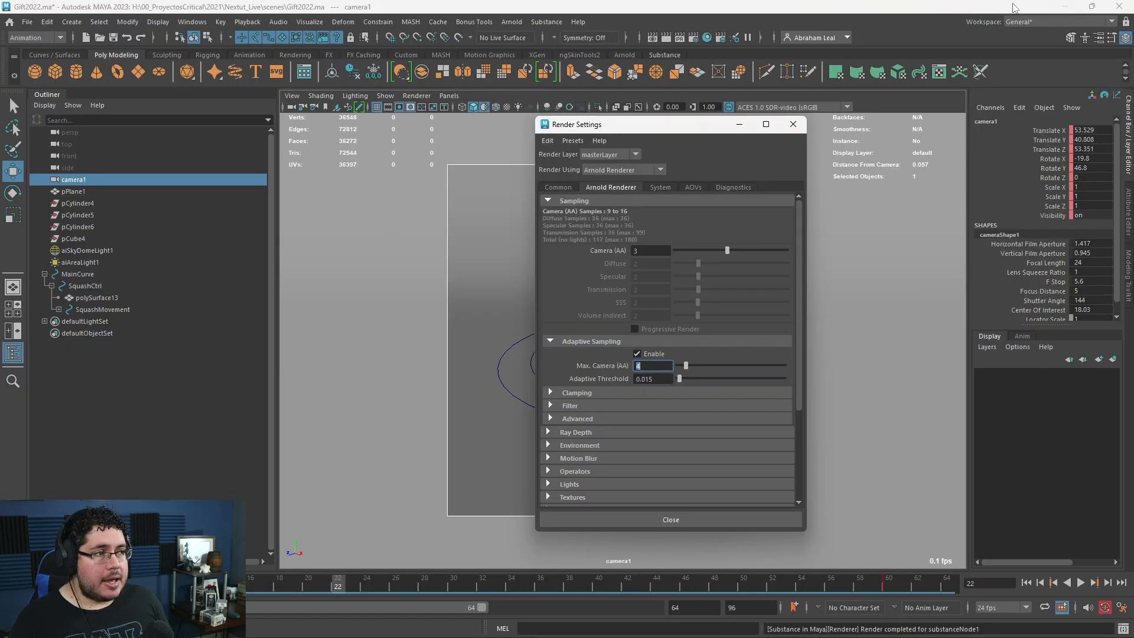
{"action": "left_click", "coordinate": [792, 124]}
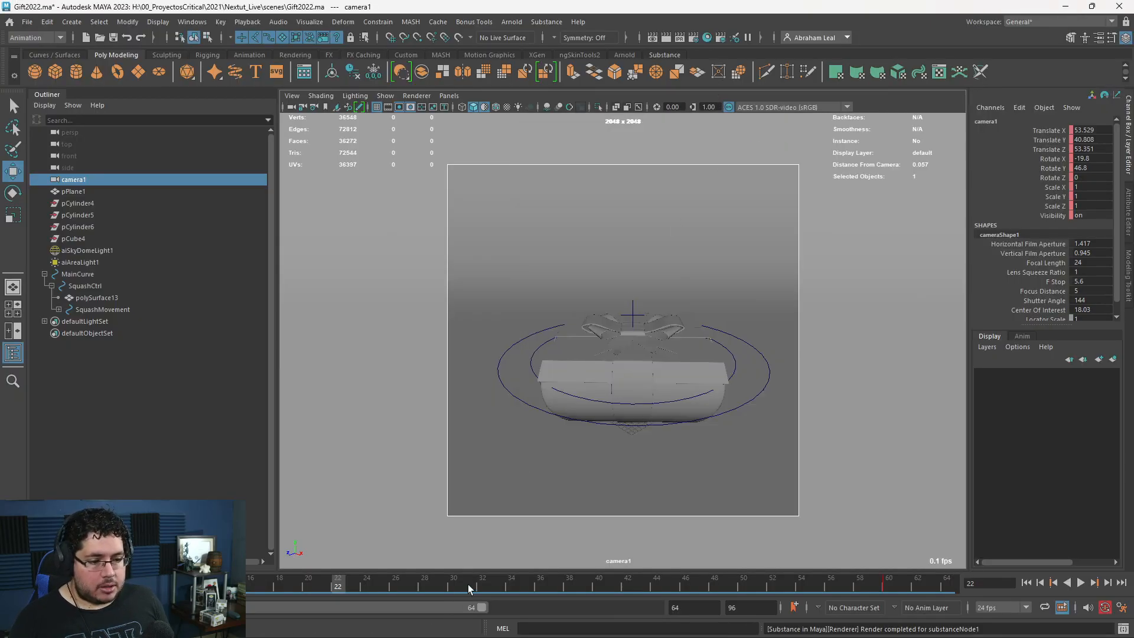
- Render frame 43 in the Arnold RenderView and inspect the upright gift box up close
{"action": "left_click_drag", "start_coordinate": [468, 584], "coordinate": [627, 566]}
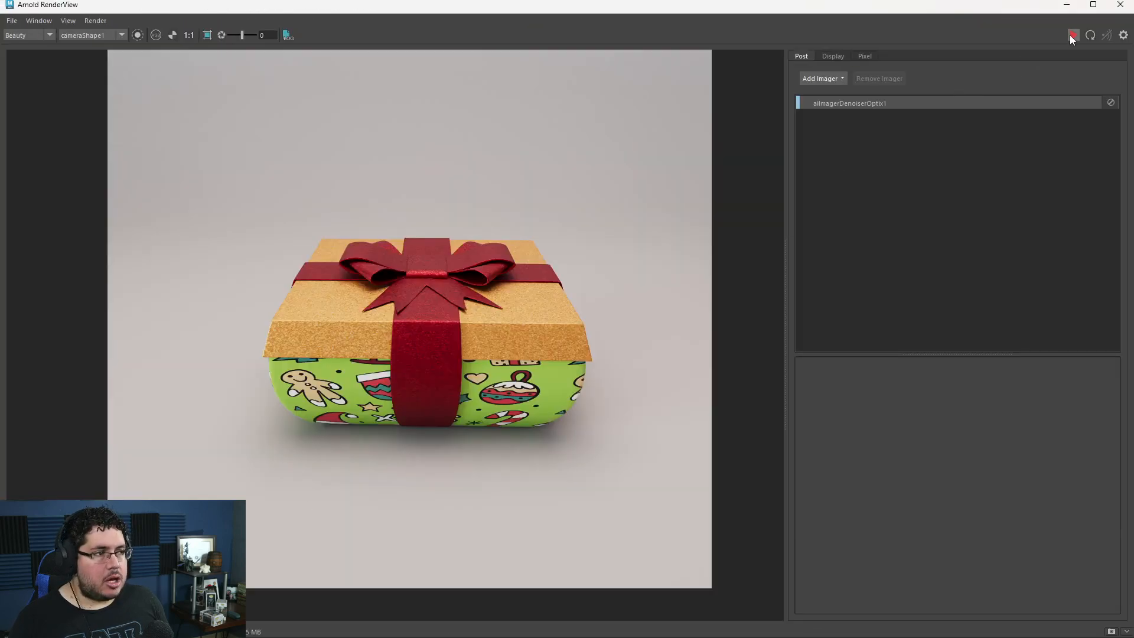
{"action": "left_click", "coordinate": [1072, 35]}
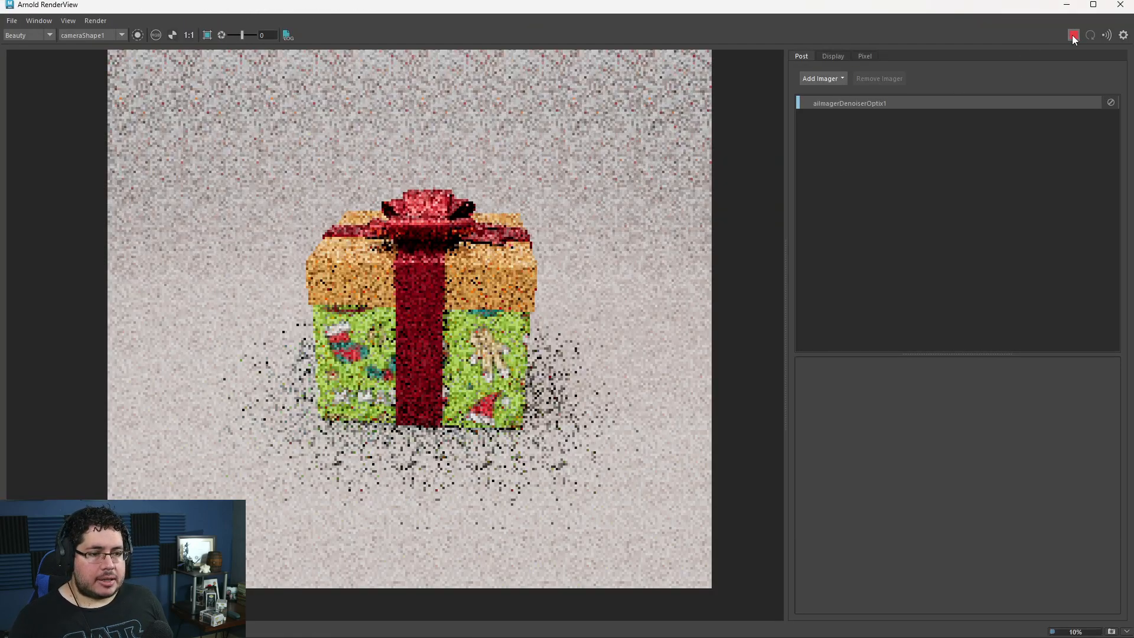
{"action": "scroll", "coordinate": [555, 282], "scroll_direction": "up", "scroll_amount": 2}
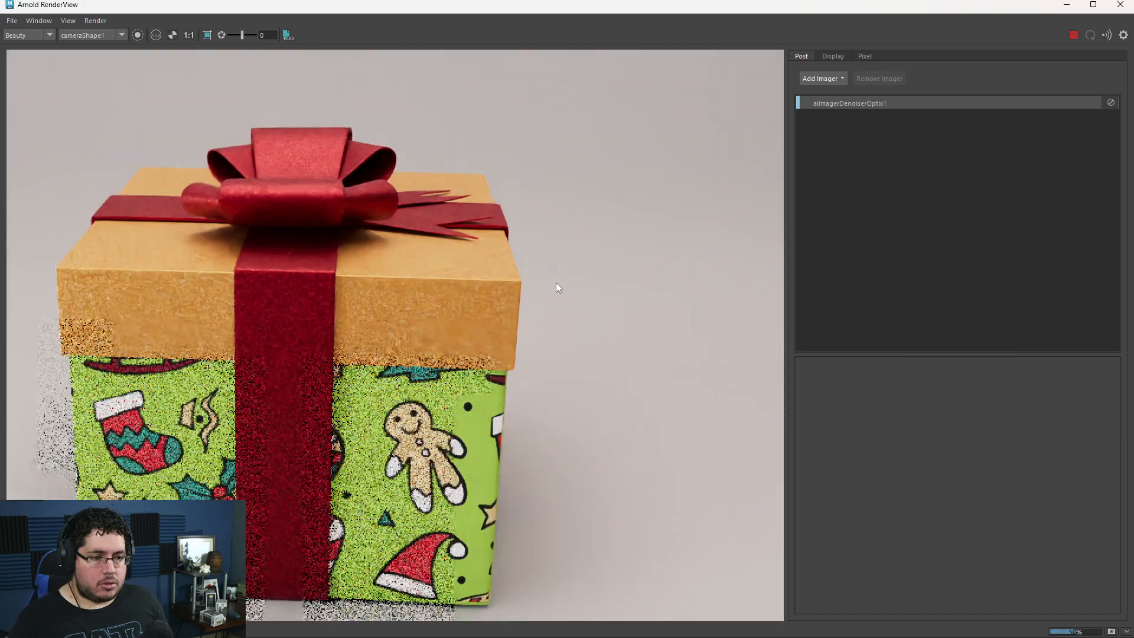
{"action": "scroll", "coordinate": [555, 283], "scroll_direction": "down", "scroll_amount": 2}
{"action": "scroll", "coordinate": [559, 265], "scroll_direction": "down", "scroll_amount": 1}
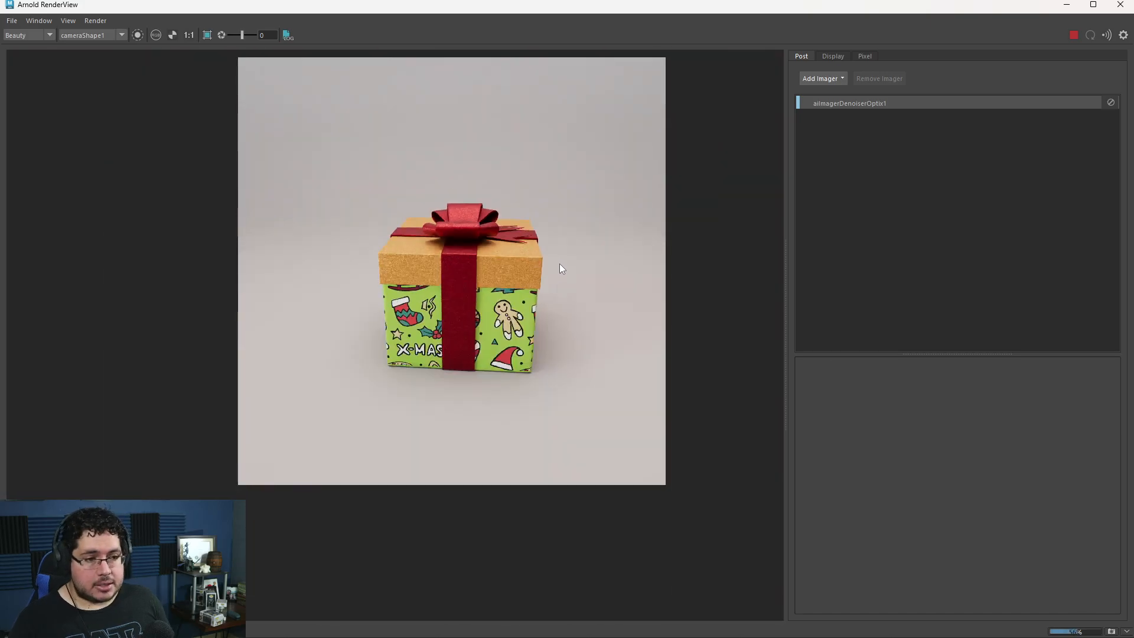
{"action": "left_click", "coordinate": [1073, 36]}
{"action": "left_click", "coordinate": [1066, 5]}
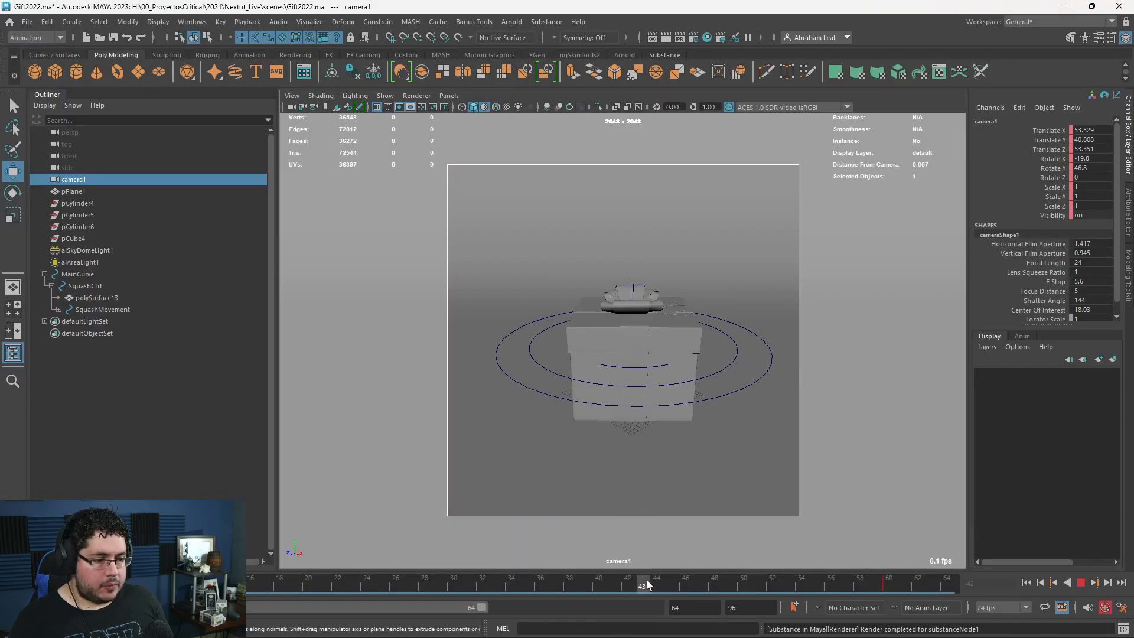
- Render a frame near the end of the leap, where the gift box fills the camera, and check its quality
{"action": "left_click_drag", "start_coordinate": [647, 585], "coordinate": [929, 585]}
{"action": "left_click", "coordinate": [620, 636]}
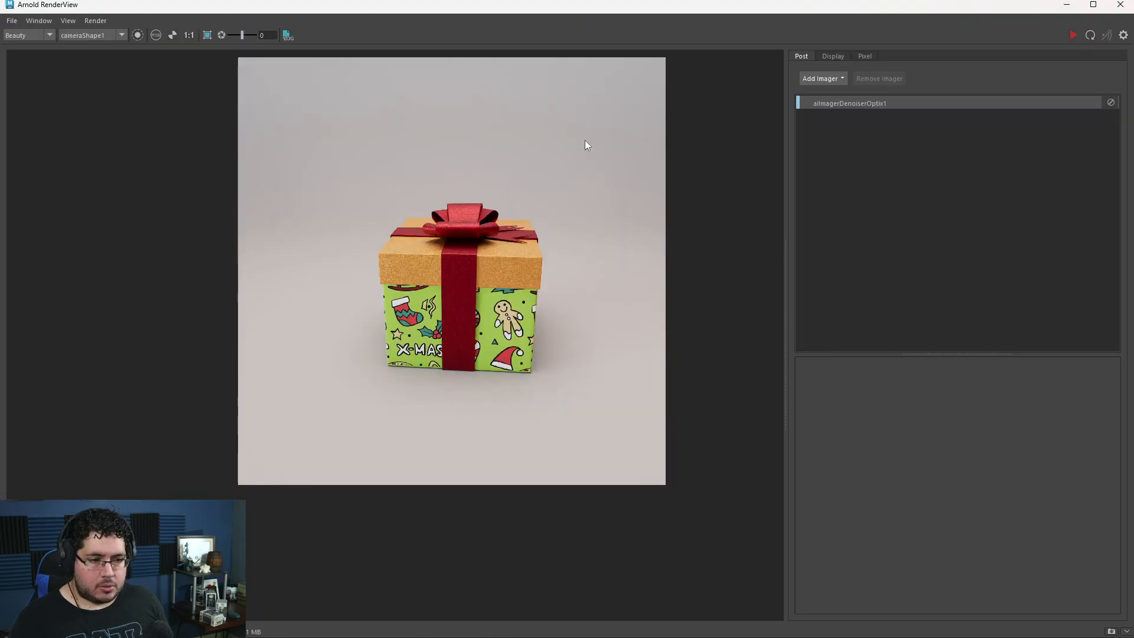
{"action": "left_click", "coordinate": [1074, 35]}
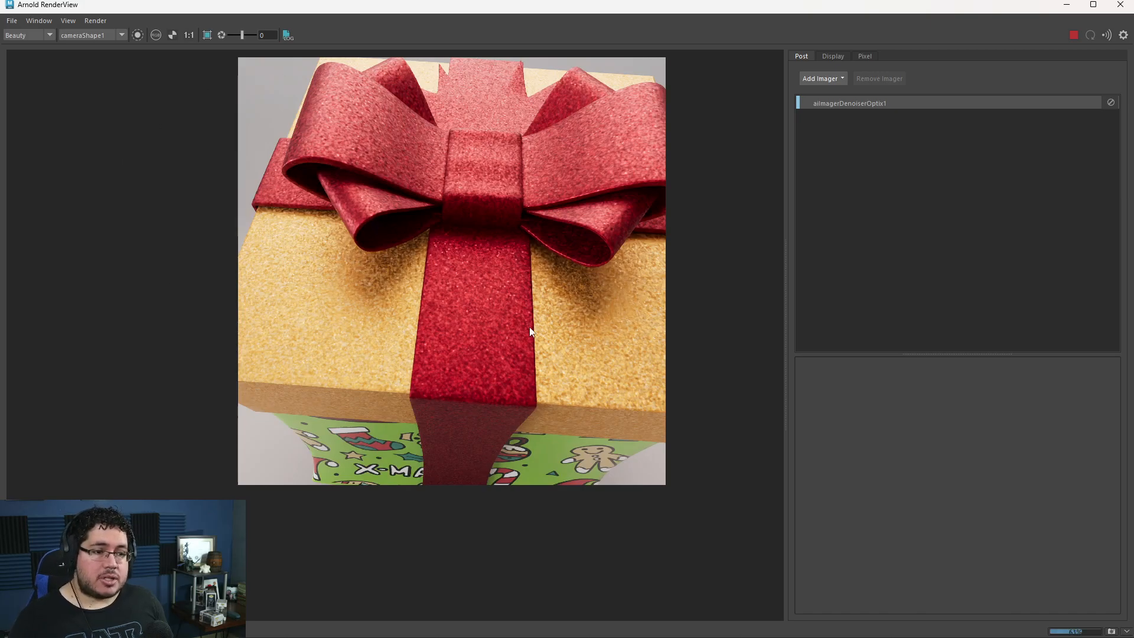
{"action": "left_click", "coordinate": [1070, 39]}
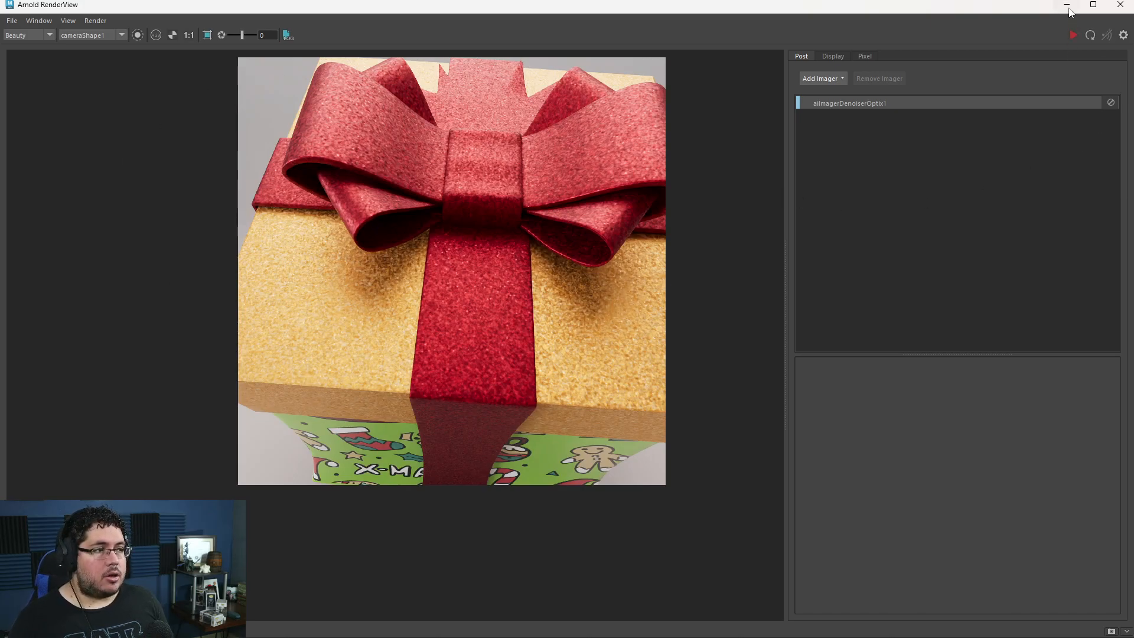
{"action": "left_click", "coordinate": [1065, 5]}
- Render the final frame, 64, in the Arnold RenderView to check how the animation ends
{"action": "left_click", "coordinate": [942, 589]}
{"action": "left_click", "coordinate": [512, 21]}
{"action": "left_click", "coordinate": [542, 38]}
{"action": "left_click", "coordinate": [1072, 35]}
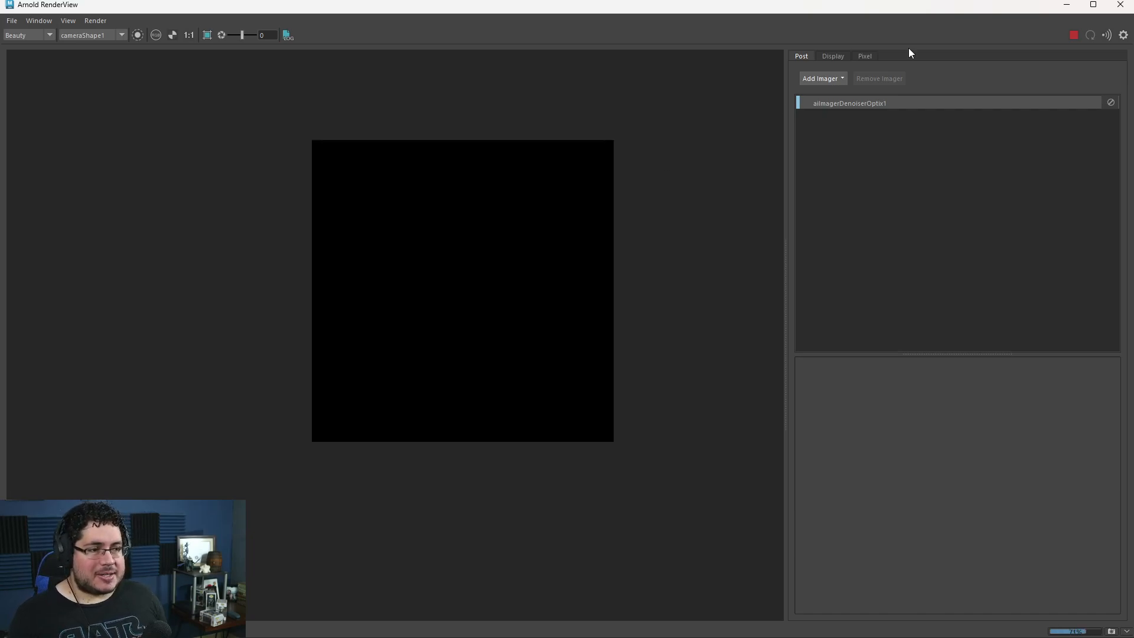
{"action": "left_click", "coordinate": [1069, 40]}
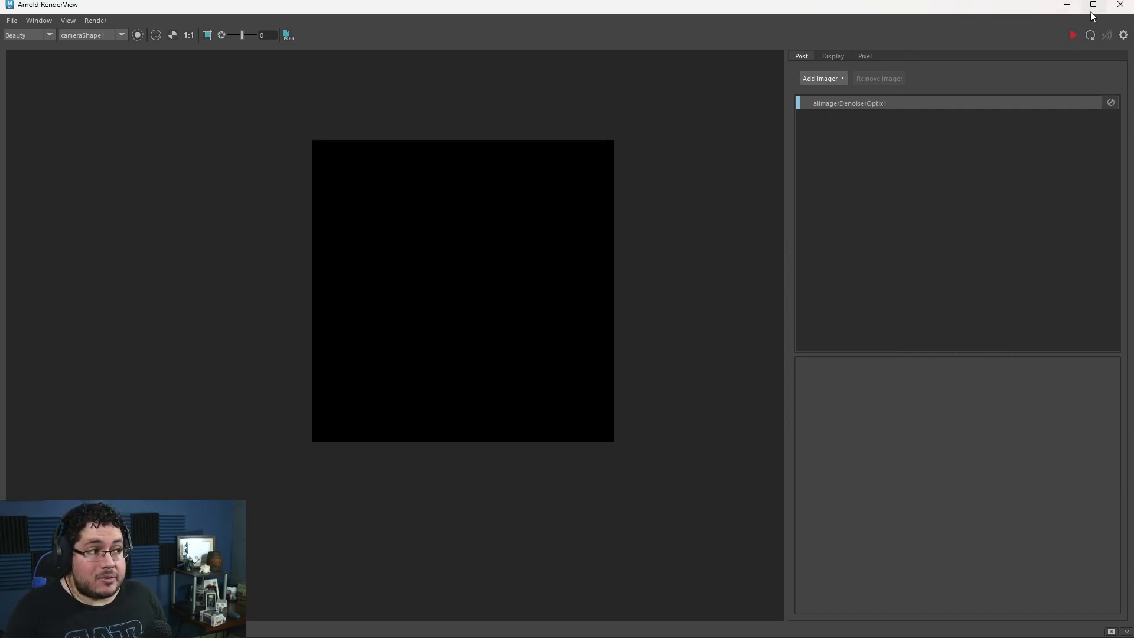
{"action": "left_click", "coordinate": [1120, 6]}
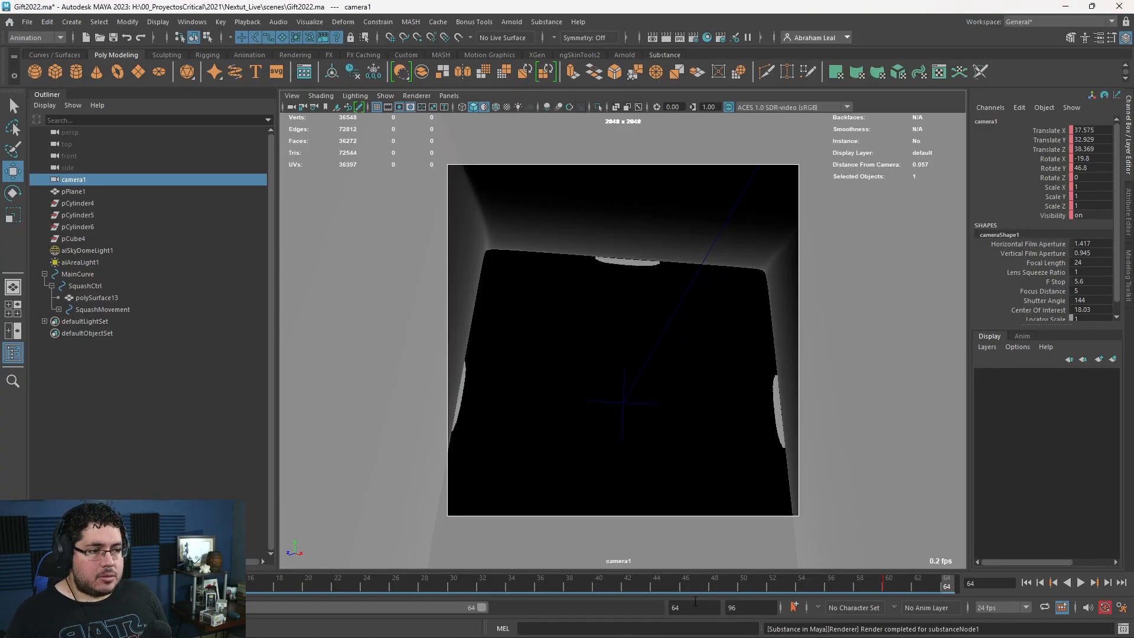
- Set the render output to the jpeg image format with name.#.ext as the frame/animation extension
{"action": "left_click", "coordinate": [693, 40]}
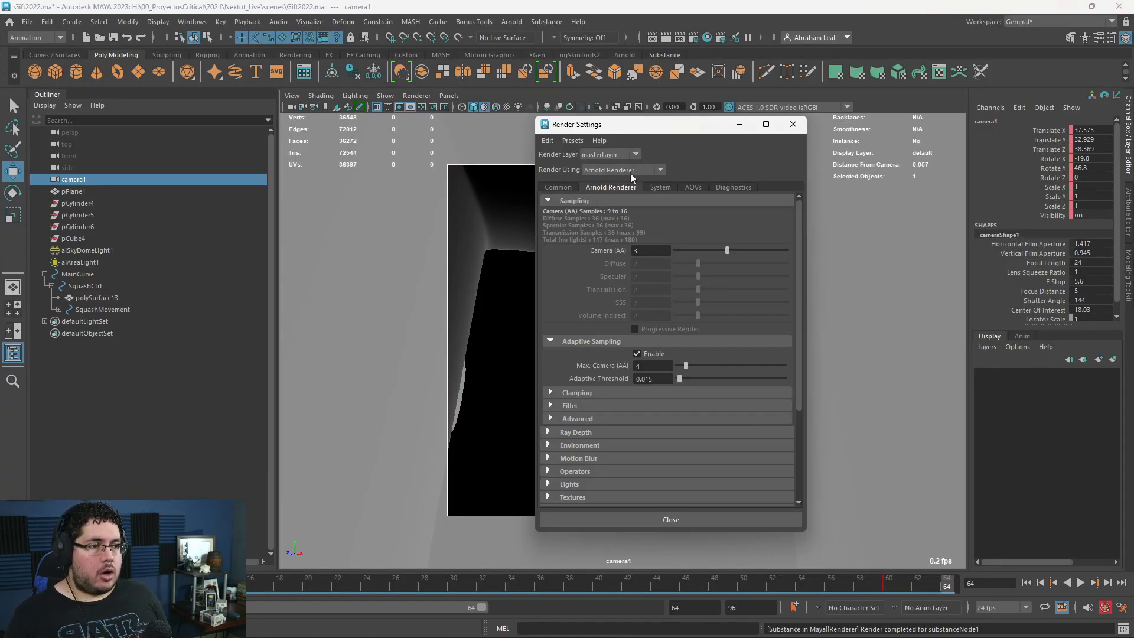
{"action": "left_click", "coordinate": [555, 188]}
{"action": "scroll", "coordinate": [629, 324], "scroll_direction": "up", "scroll_amount": 5}
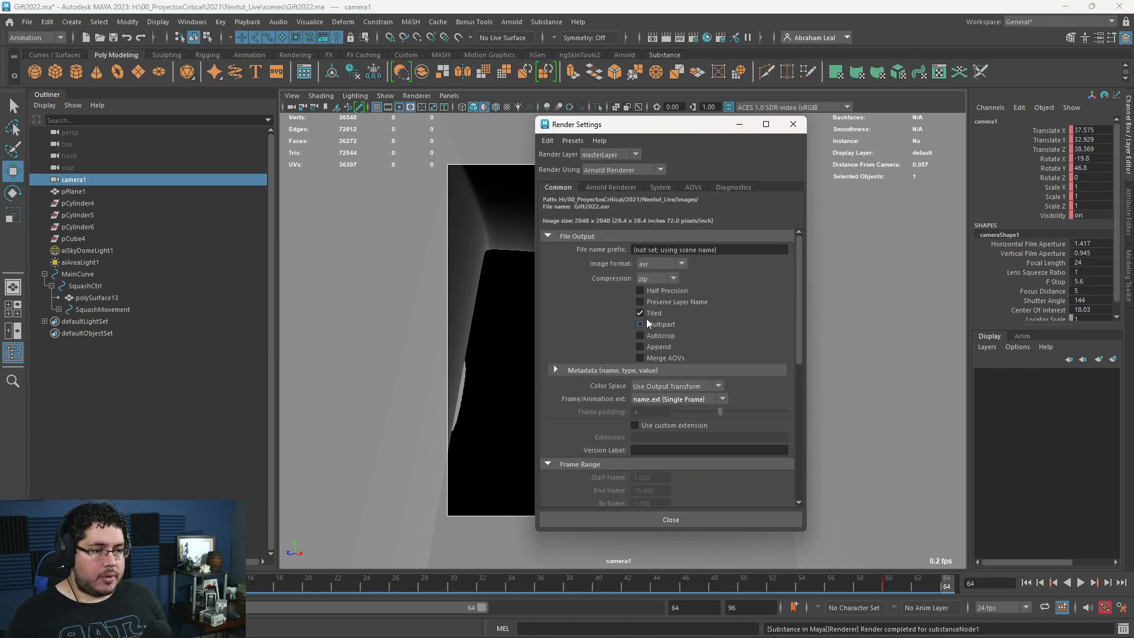
{"action": "left_click", "coordinate": [662, 263]}
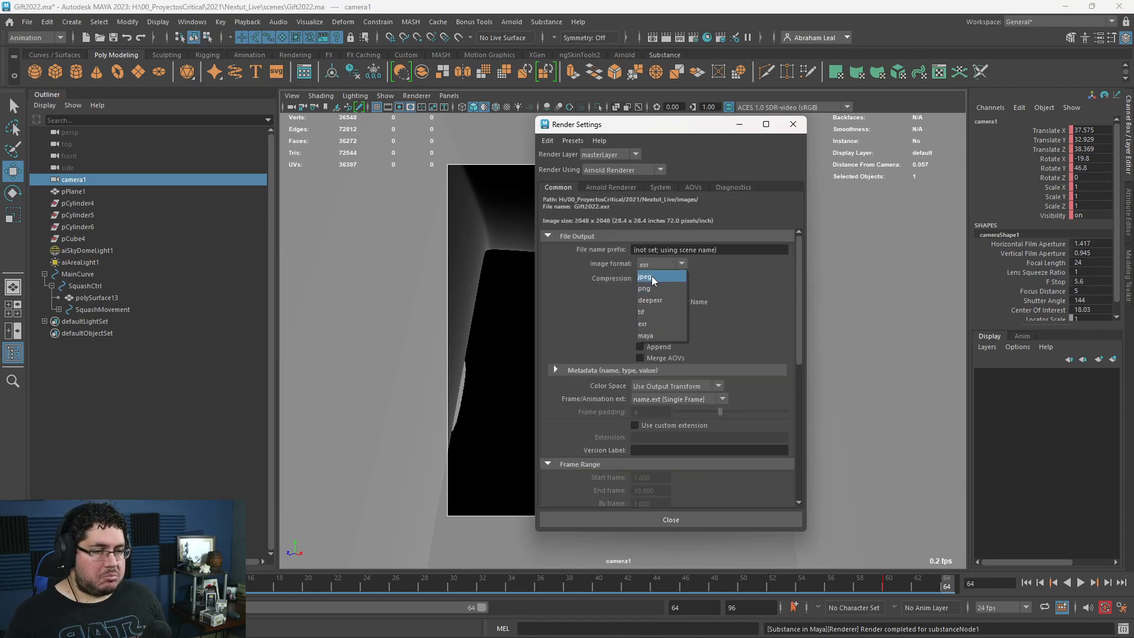
{"action": "left_click", "coordinate": [650, 275]}
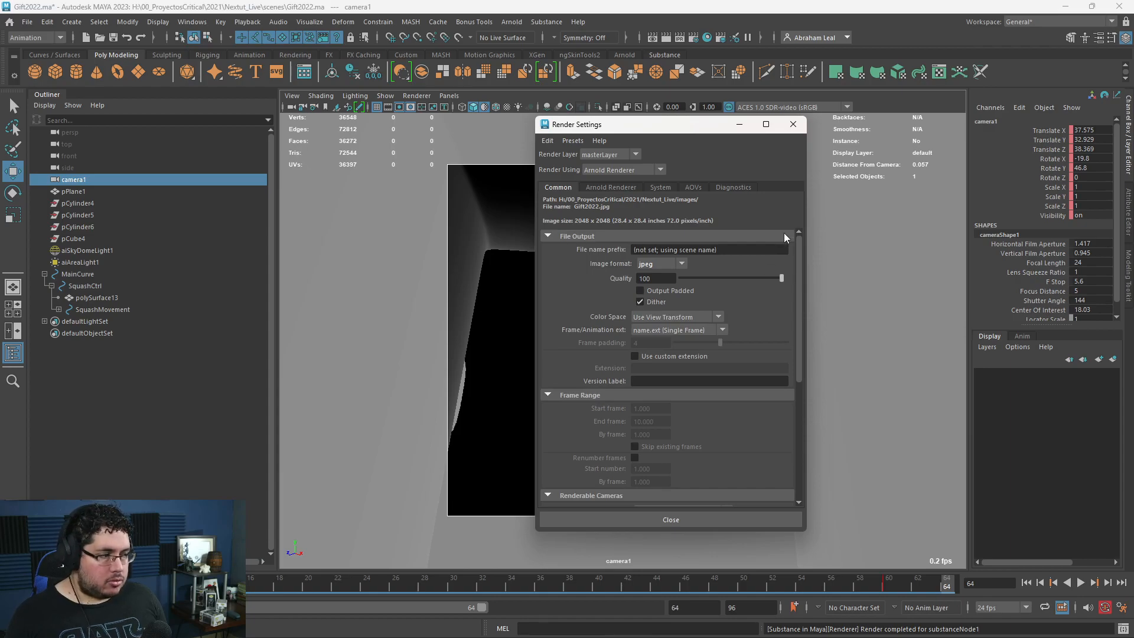
{"action": "left_click", "coordinate": [685, 332]}
{"action": "left_click", "coordinate": [663, 365]}
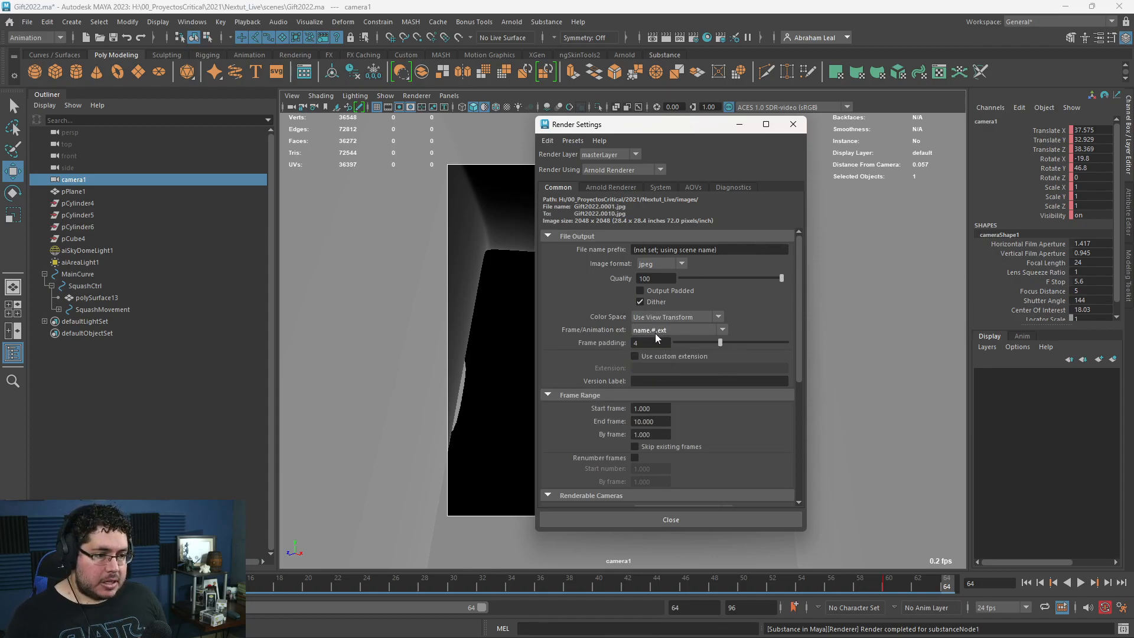
- Set the render frame range to start at frame 0 and end at frame 64
{"action": "left_click", "coordinate": [650, 421]}
{"action": "double_click", "coordinate": [649, 408]}
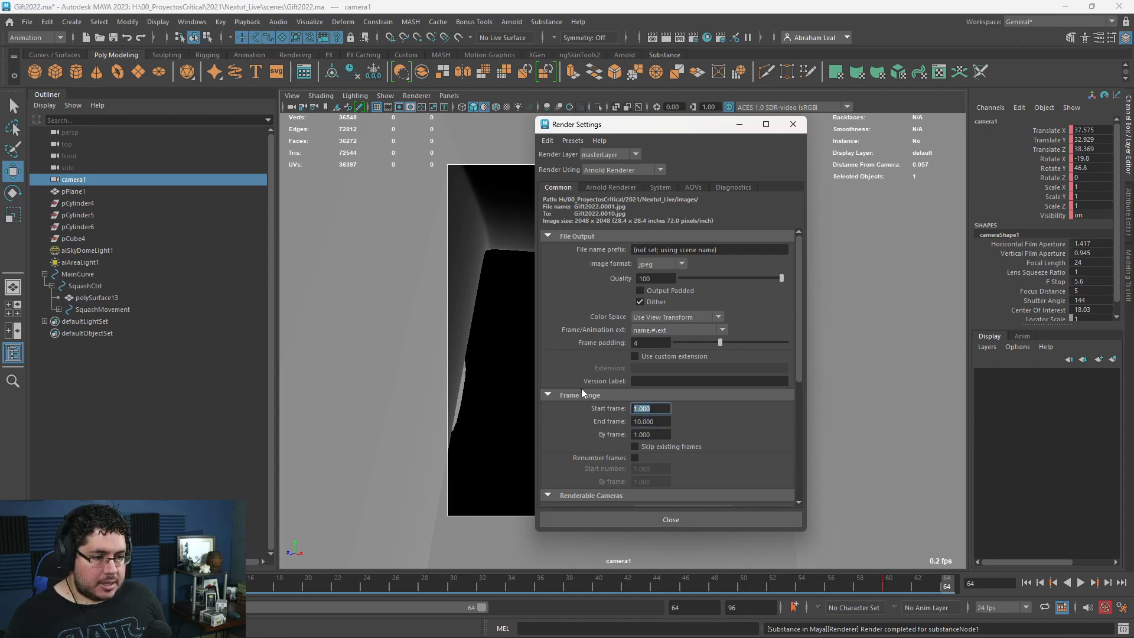
{"action": "type", "text": "0"}
{"action": "key", "text": "Tab"}
{"action": "key", "text": "Tab"}
{"action": "key", "text": "shift+Tab"}
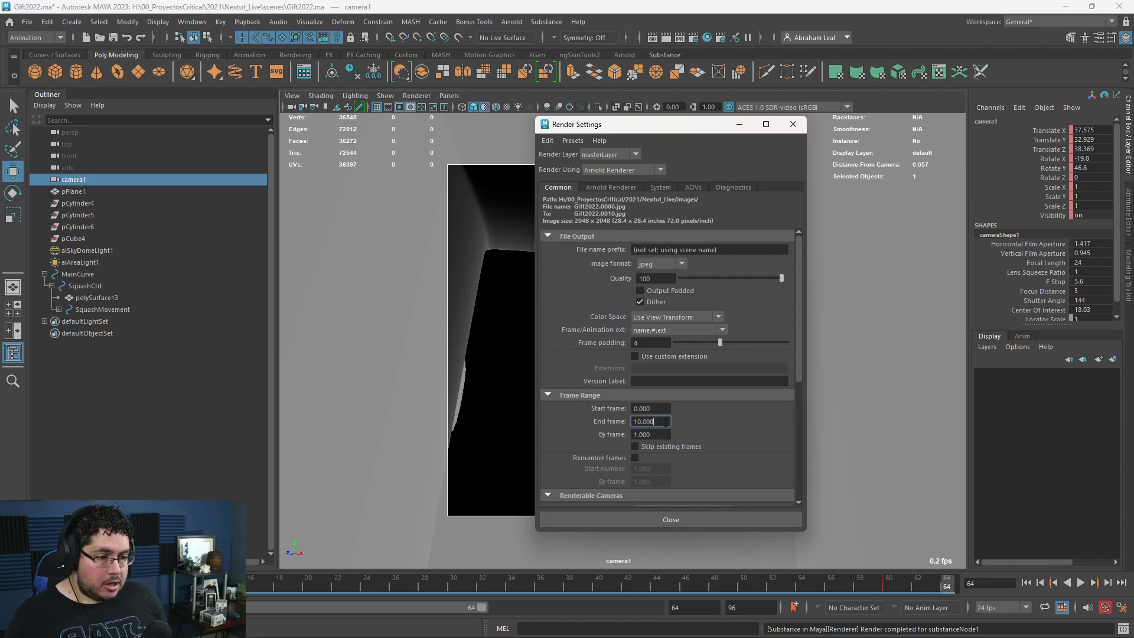
{"action": "type", "text": "64"}
{"action": "key", "text": "Return"}
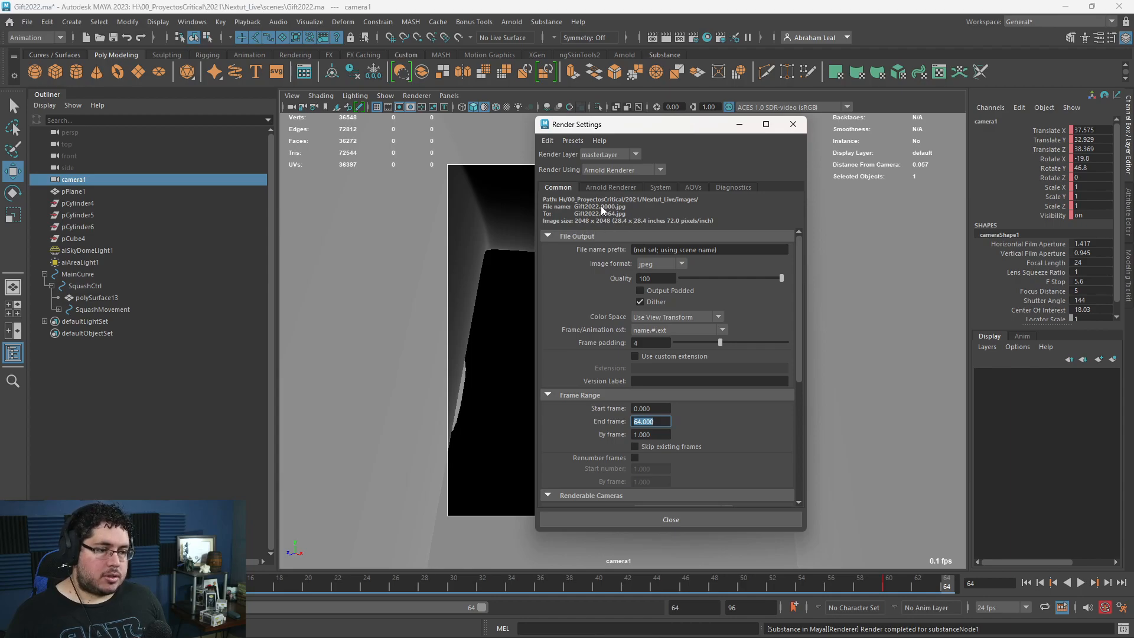
{"action": "left_click", "coordinate": [700, 520]}
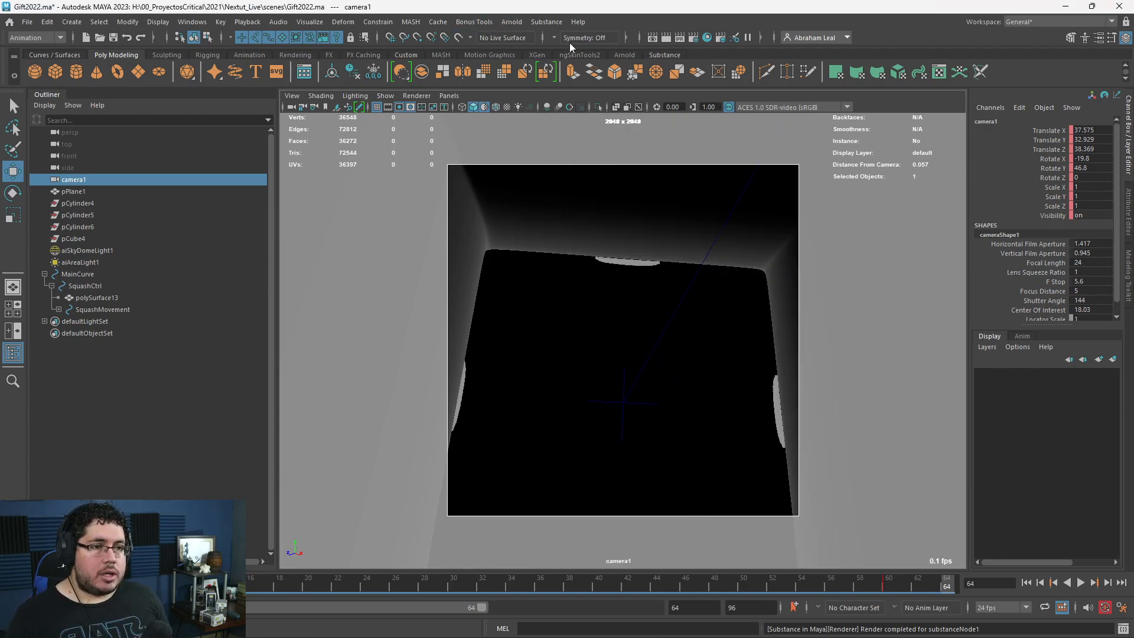
- Render camera1 in Maya's Render View at frame 64 and again at frame 53
{"action": "left_click", "coordinate": [653, 39]}
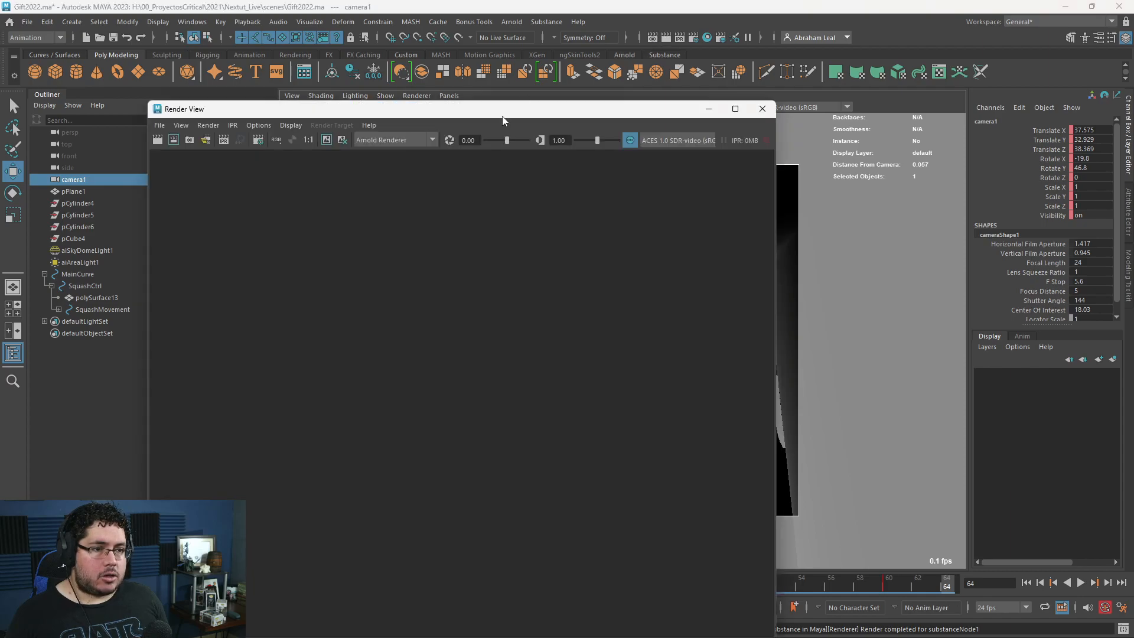
{"action": "left_click_drag", "start_coordinate": [502, 116], "coordinate": [495, 64]}
{"action": "left_click", "coordinate": [208, 72]}
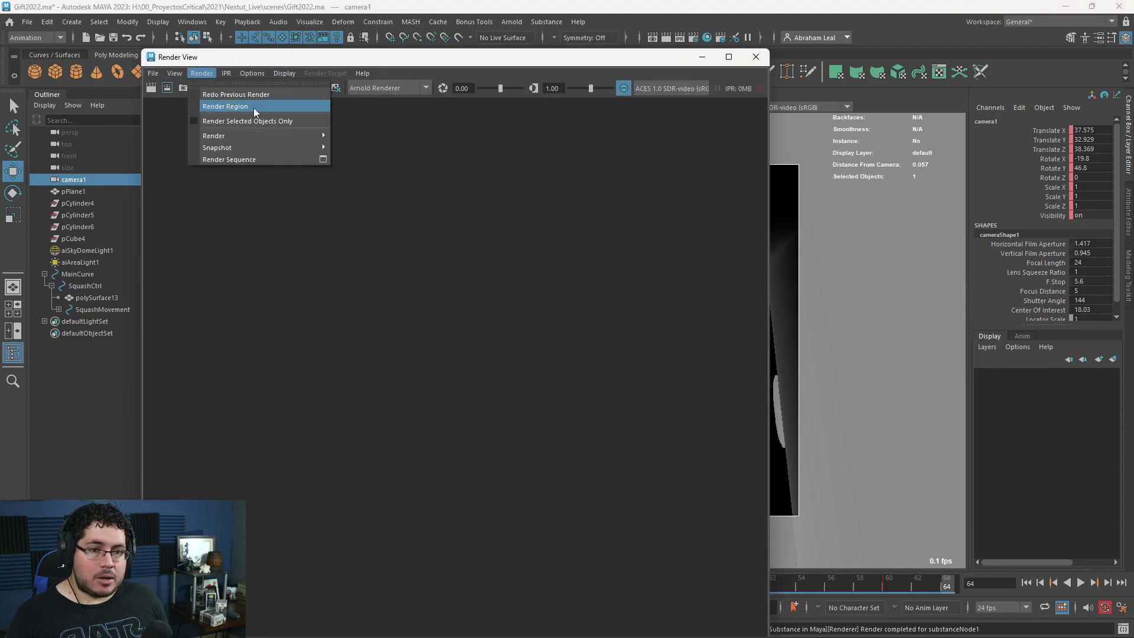
{"action": "mouse_move", "coordinate": [298, 135]}
{"action": "left_click", "coordinate": [377, 161]}
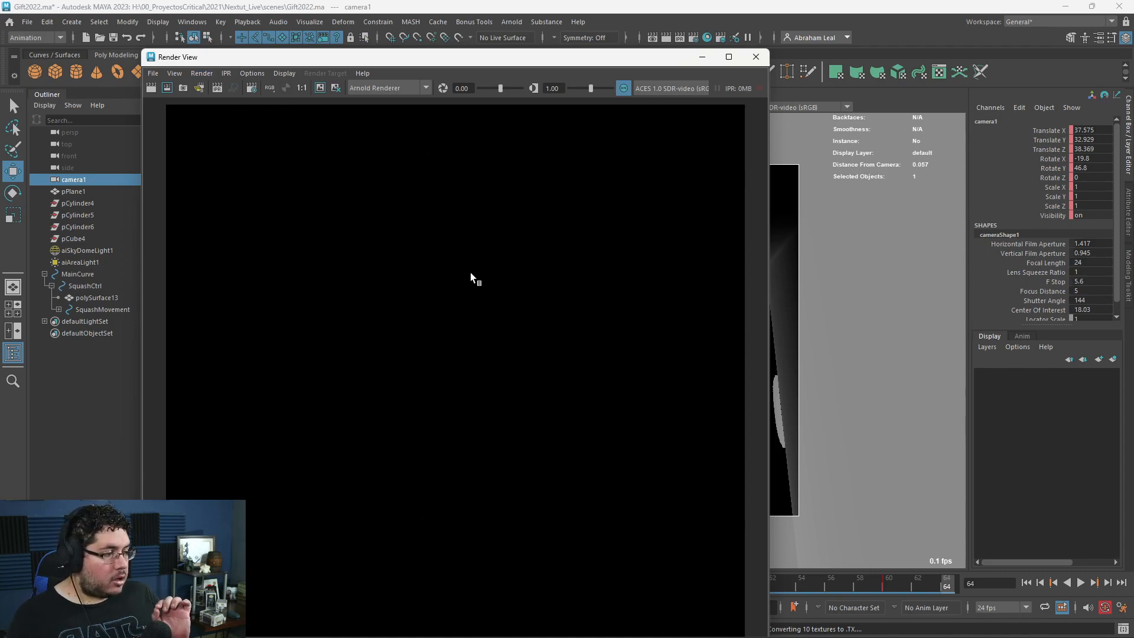
{"action": "left_click_drag", "start_coordinate": [572, 58], "coordinate": [540, 47]}
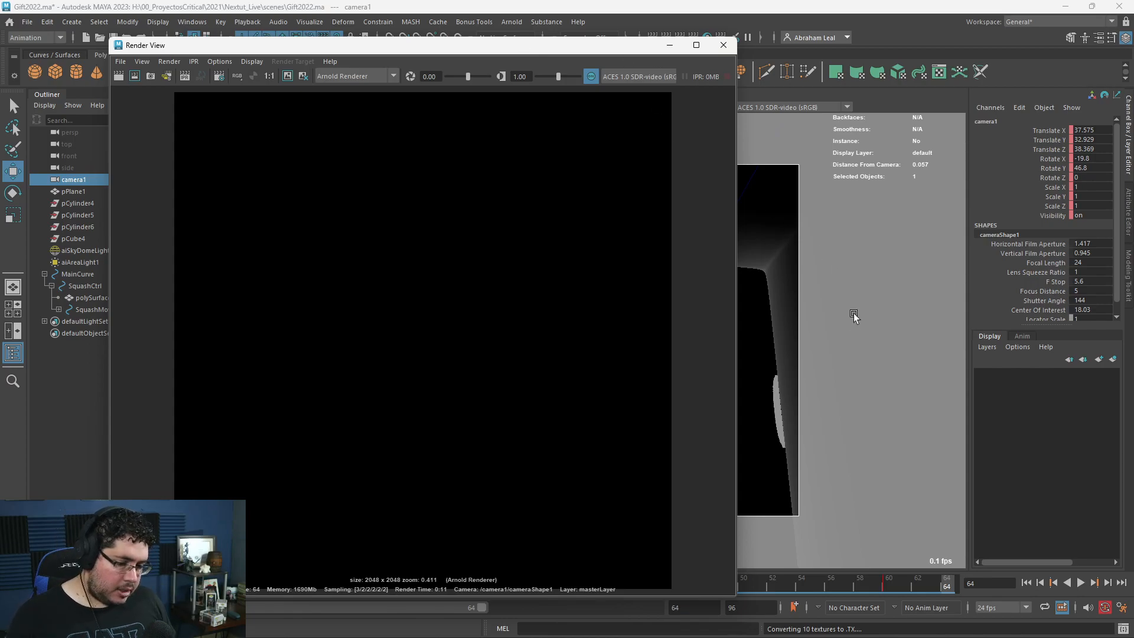
{"action": "left_click", "coordinate": [789, 581]}
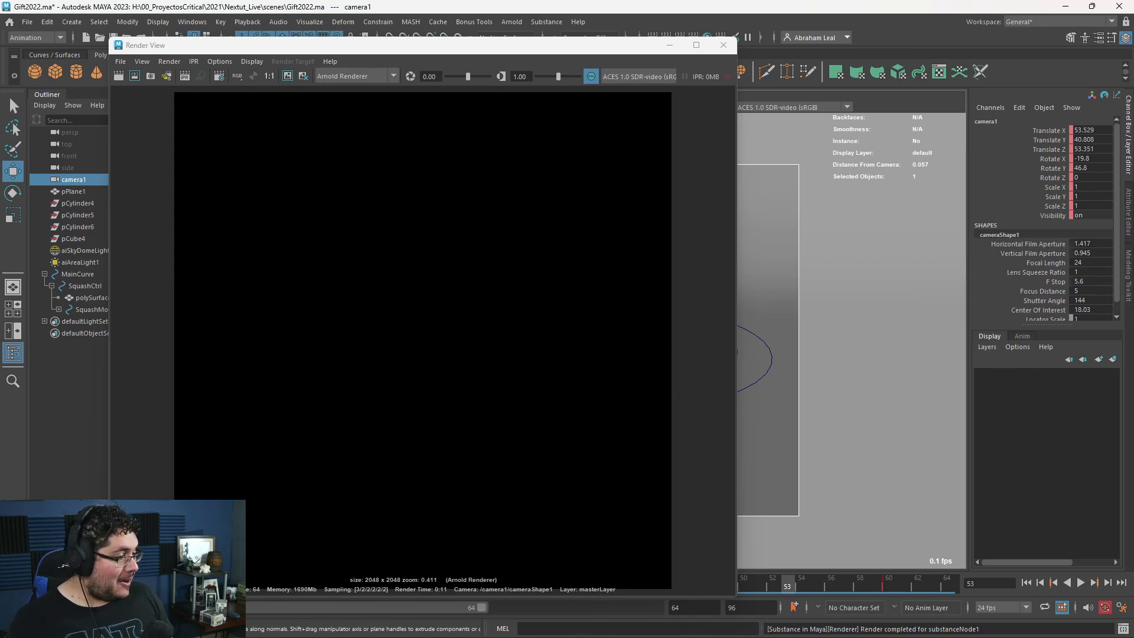
{"action": "left_click", "coordinate": [183, 74]}
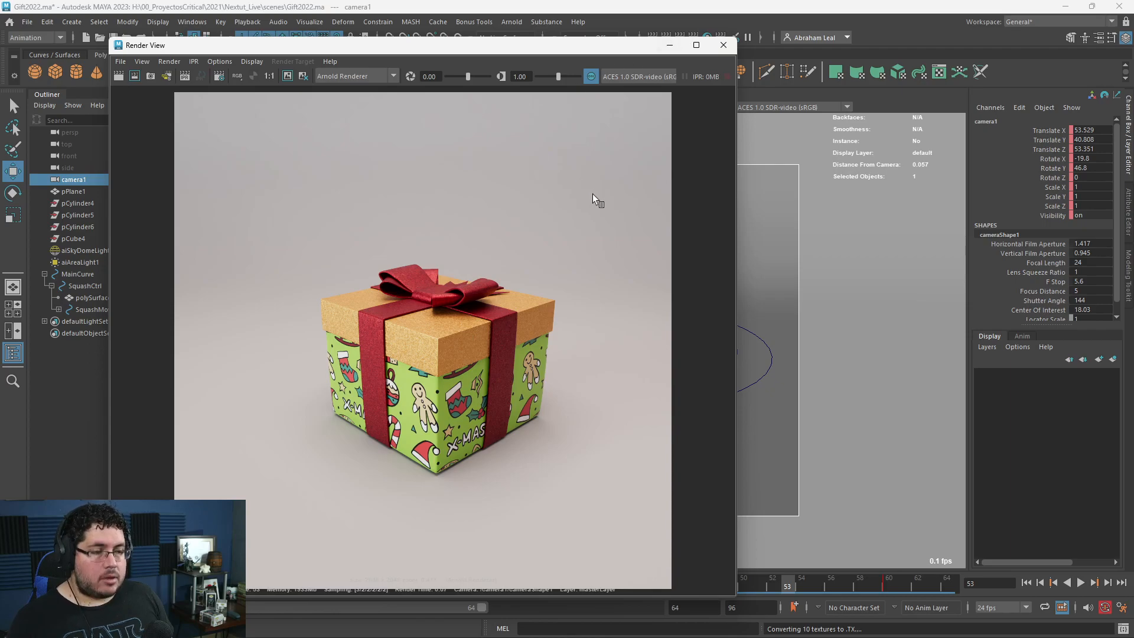
- Open the Render Sequence options from the Render View and reposition the dialog
{"action": "left_click", "coordinate": [167, 62]}
{"action": "left_click", "coordinate": [290, 147]}
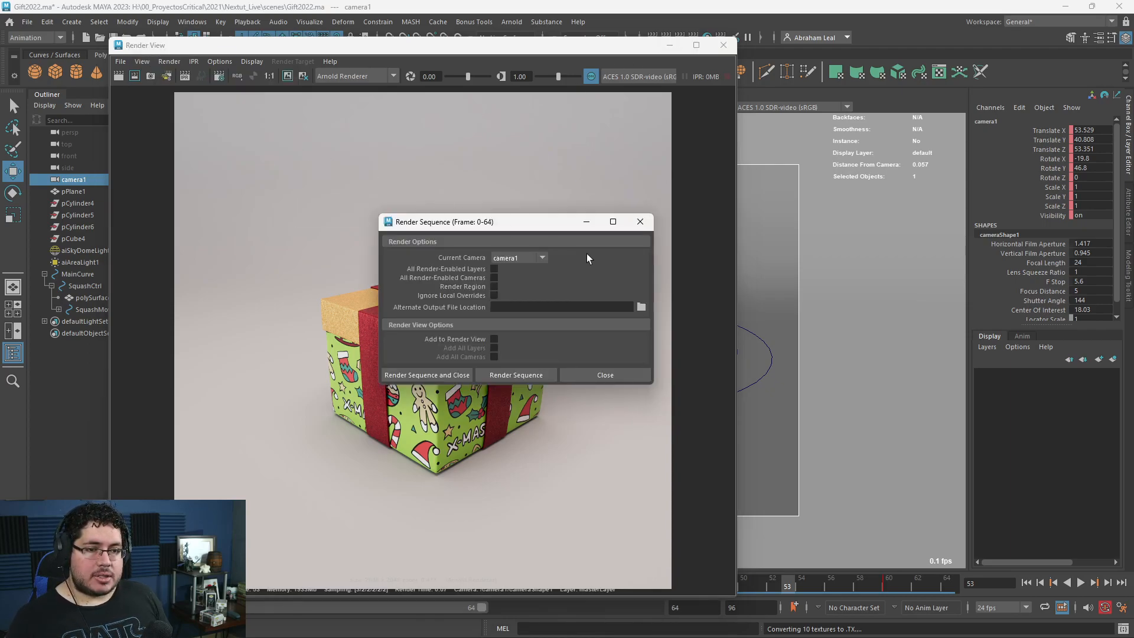
{"action": "left_click_drag", "start_coordinate": [478, 221], "coordinate": [461, 187]}
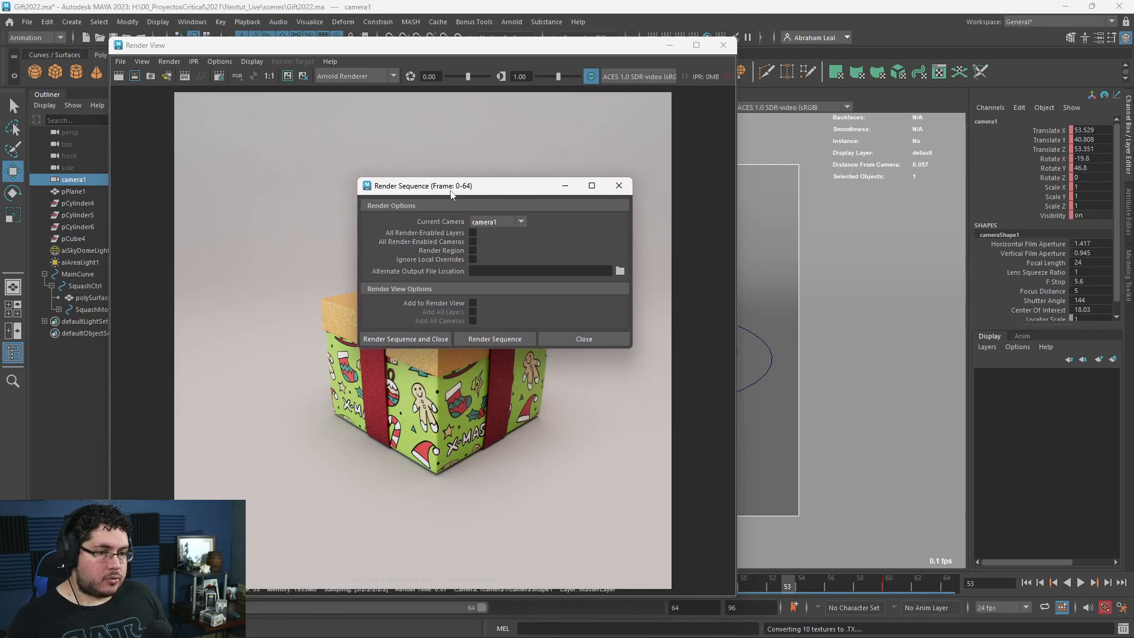